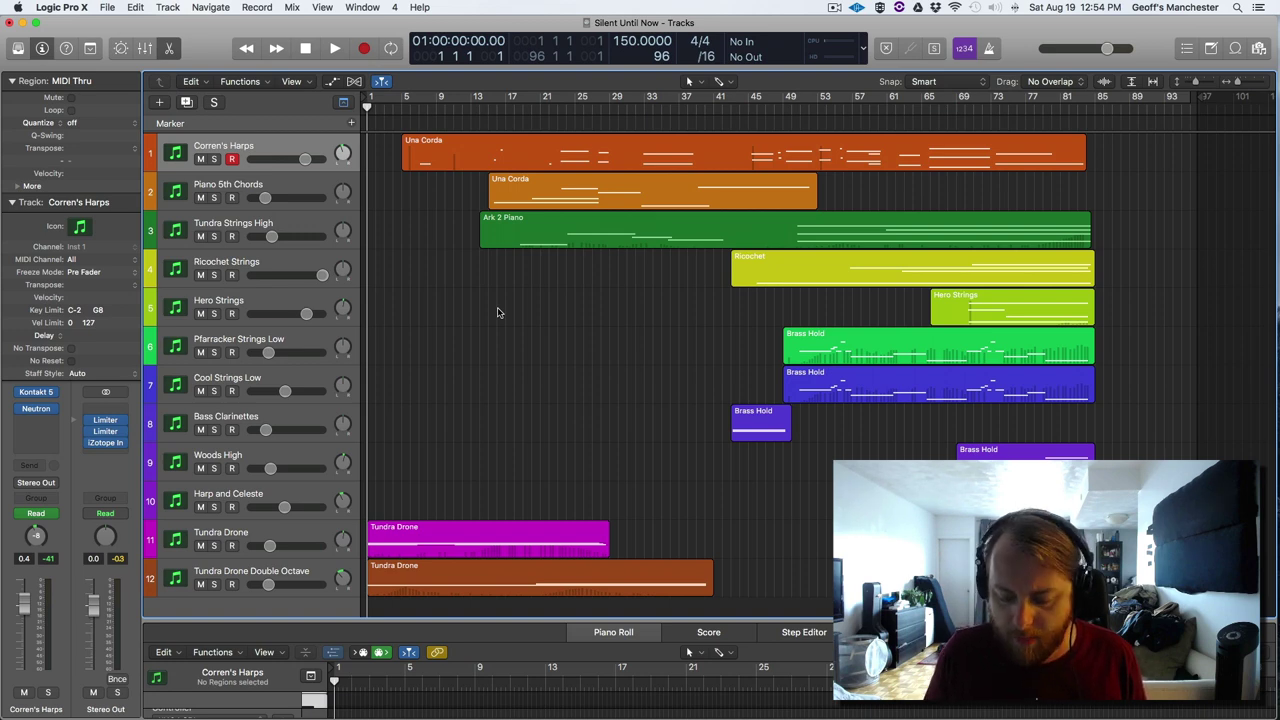
- Play the piece from start to end, and check its integrated loudness in iZotope Insight on the Stereo Out
key(space)
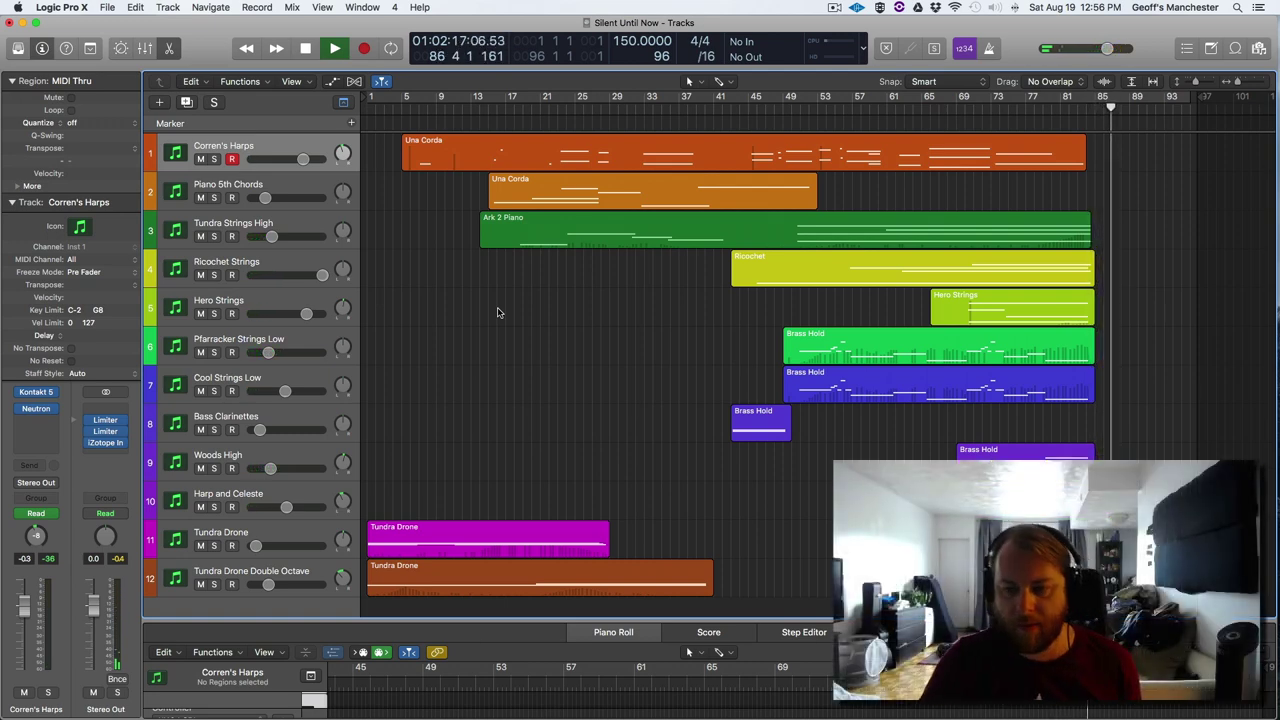
key(space)
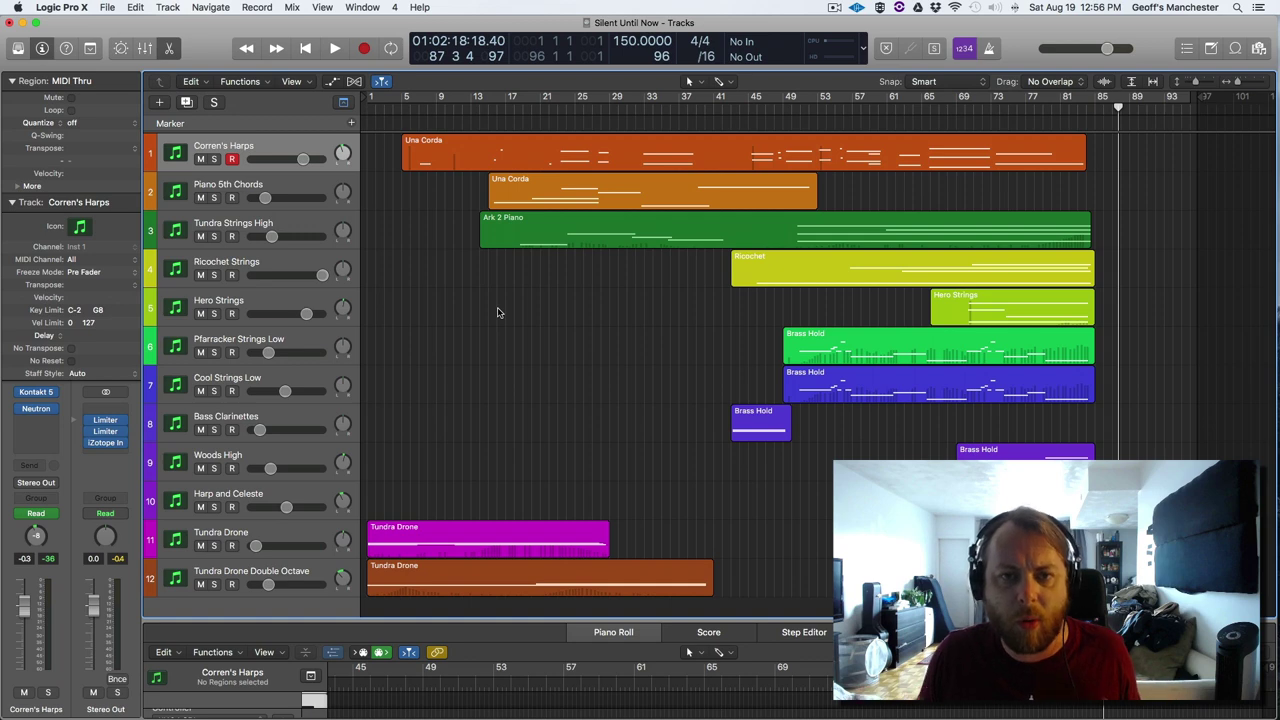
mouse_move(1107, 54)
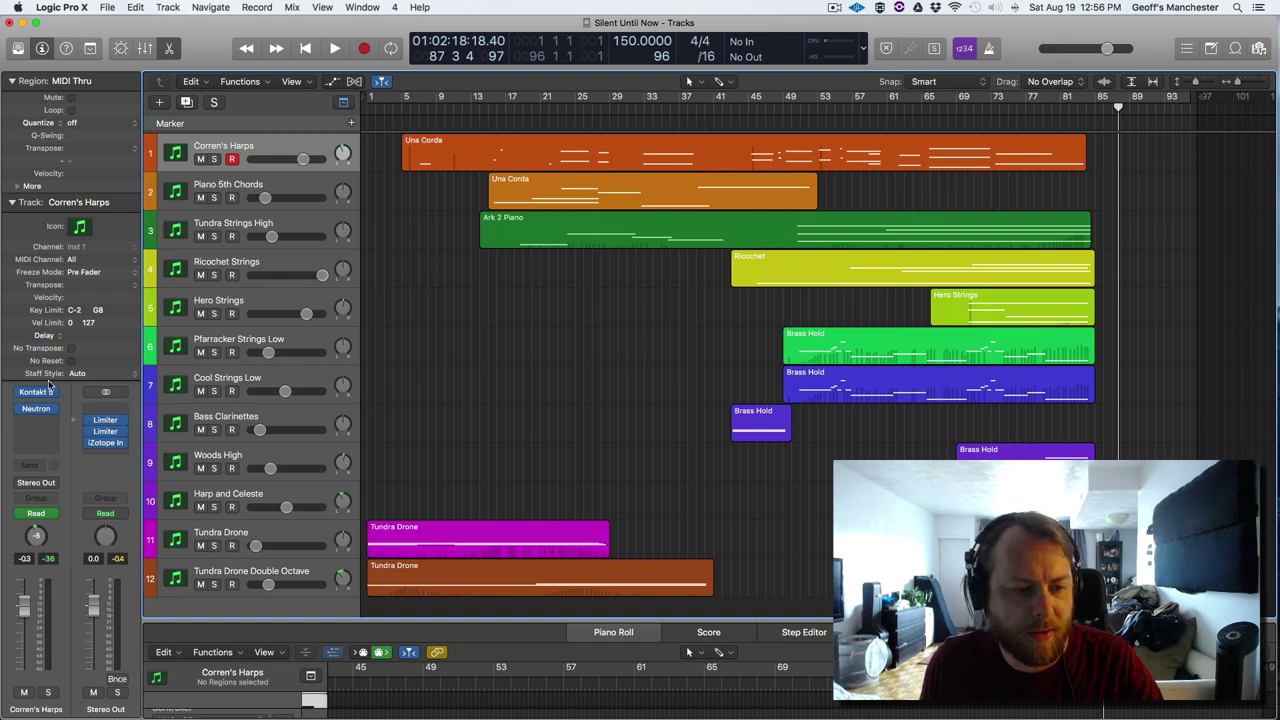
click(109, 449)
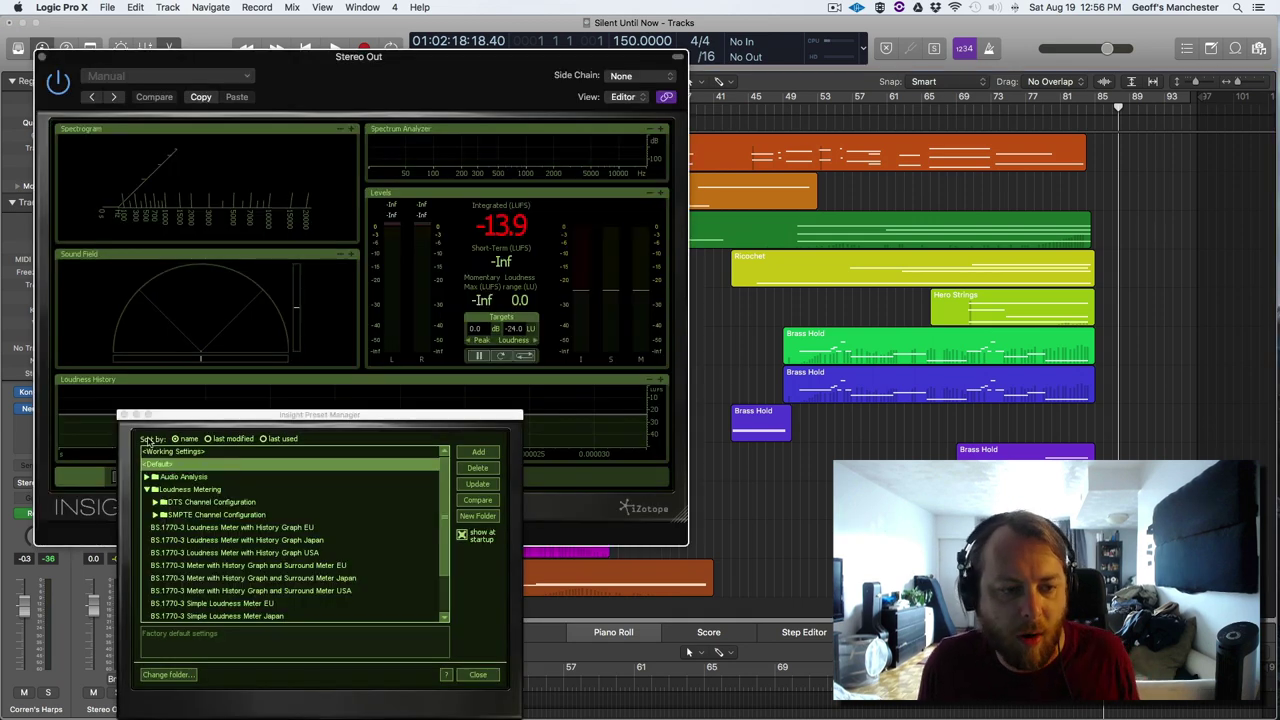
click(124, 415)
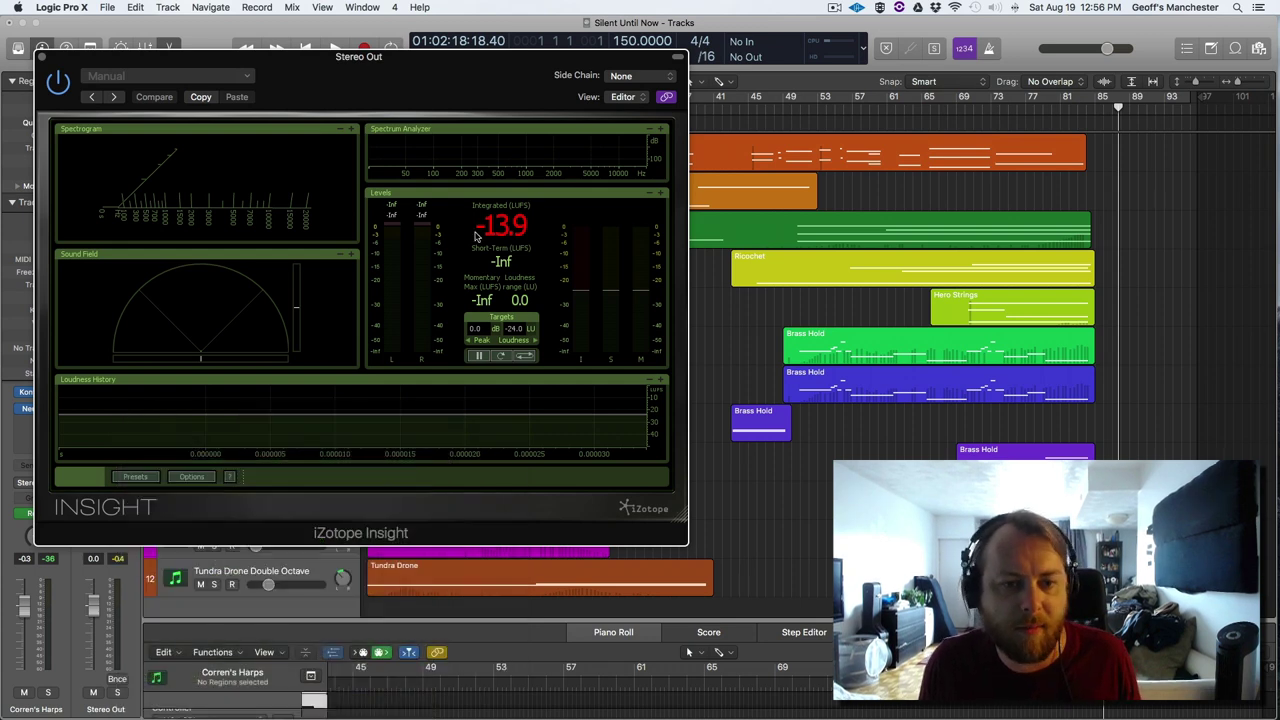
click(43, 57)
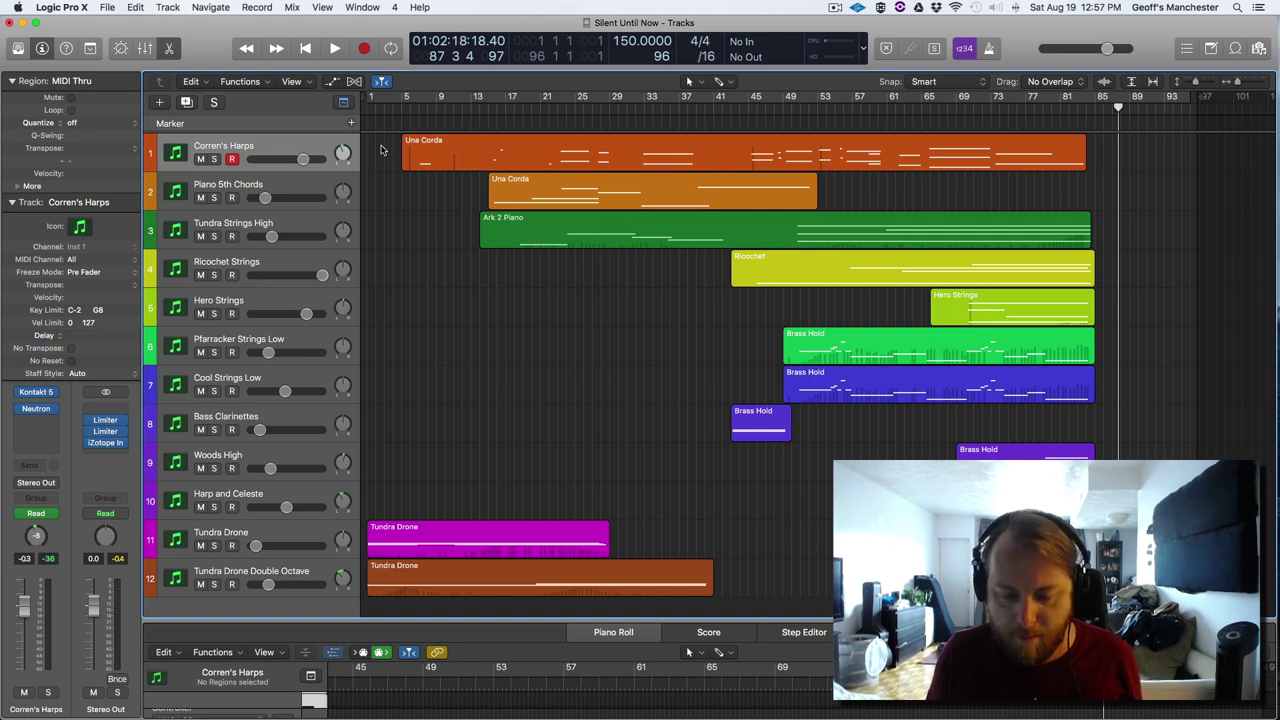
- Return to the song start with Corren's Harps soloed, and find its 04. Correns Harps a6 patch in Kontakt's Metropolis Ark 2 library
key(Return)
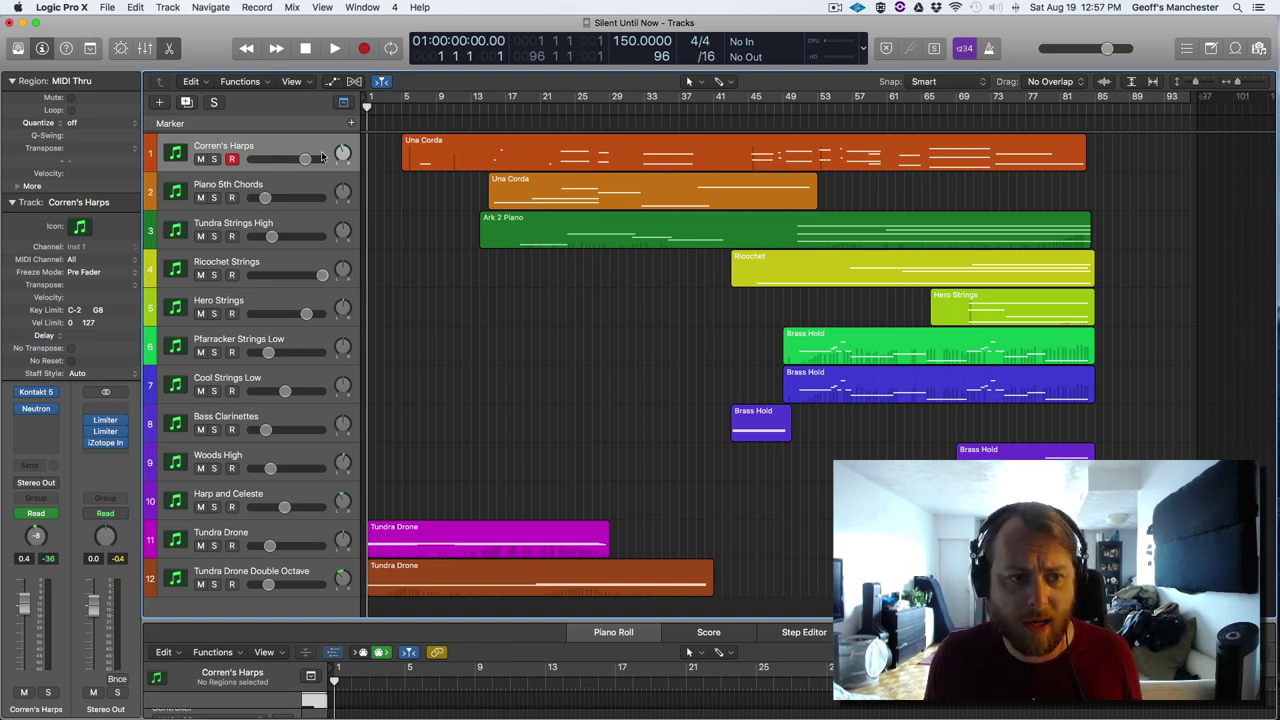
click(213, 159)
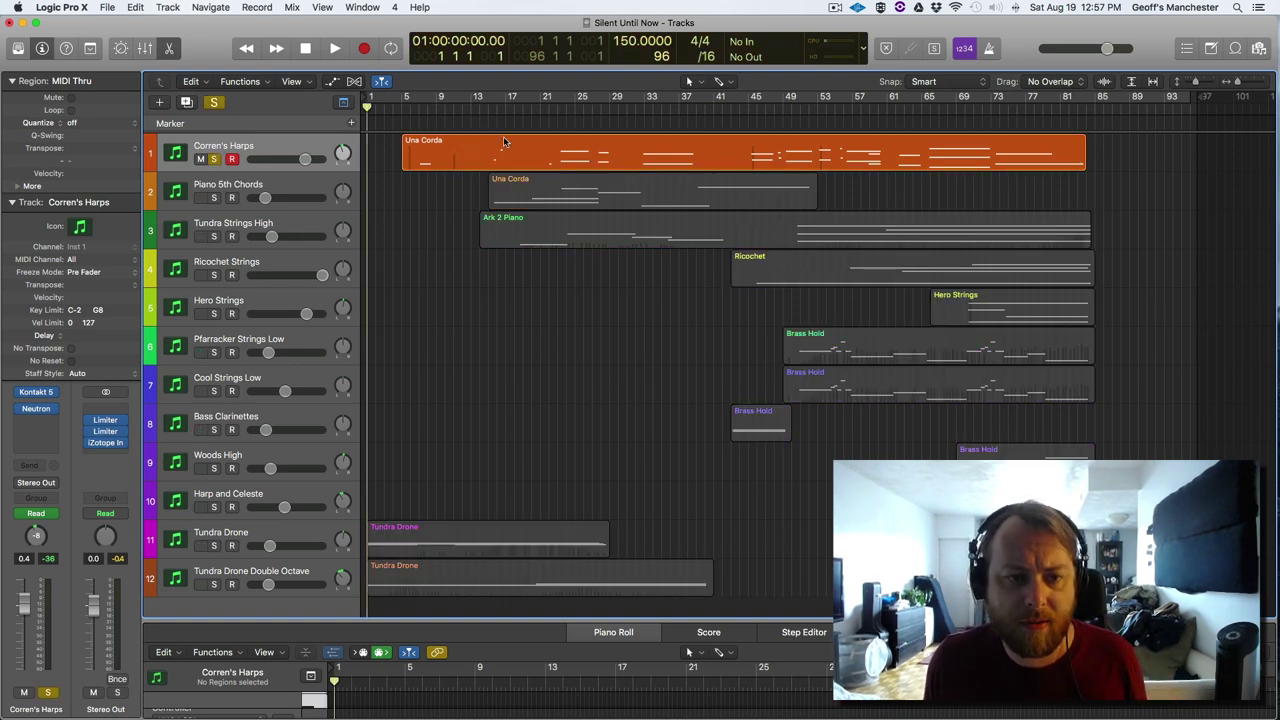
click(37, 393)
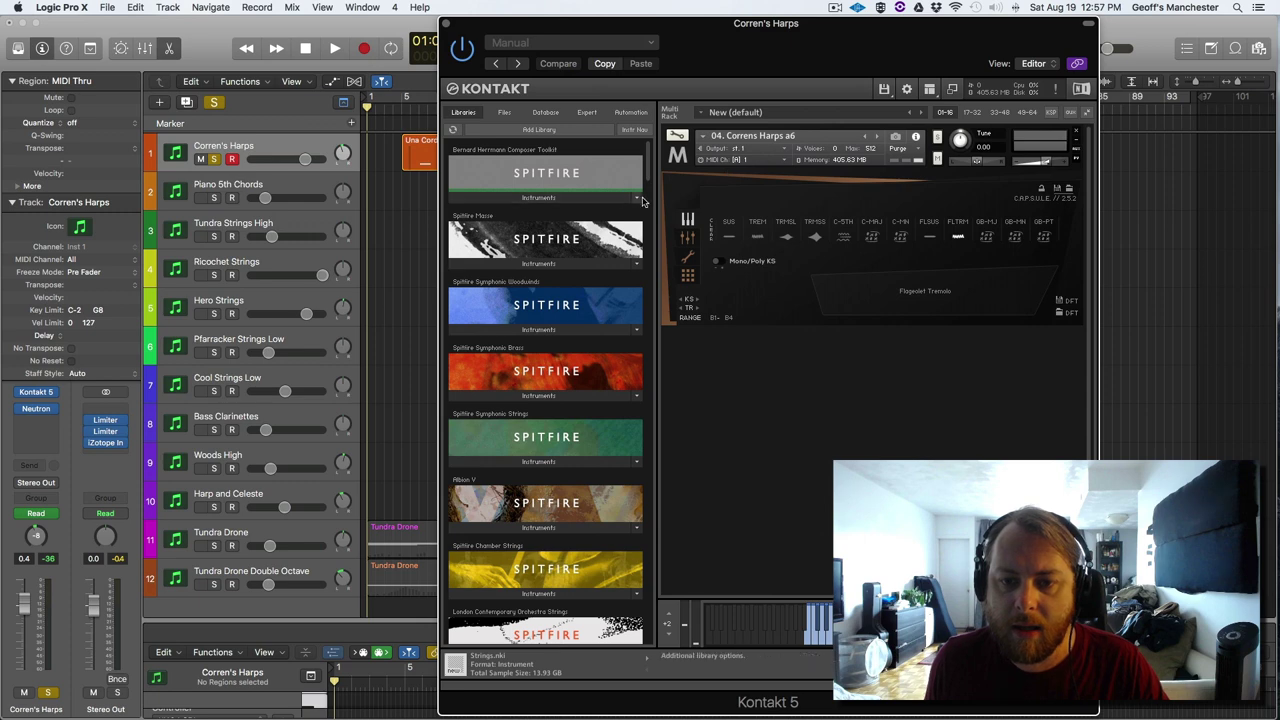
scroll(527, 405, down, 10)
scroll(527, 405, down, 2)
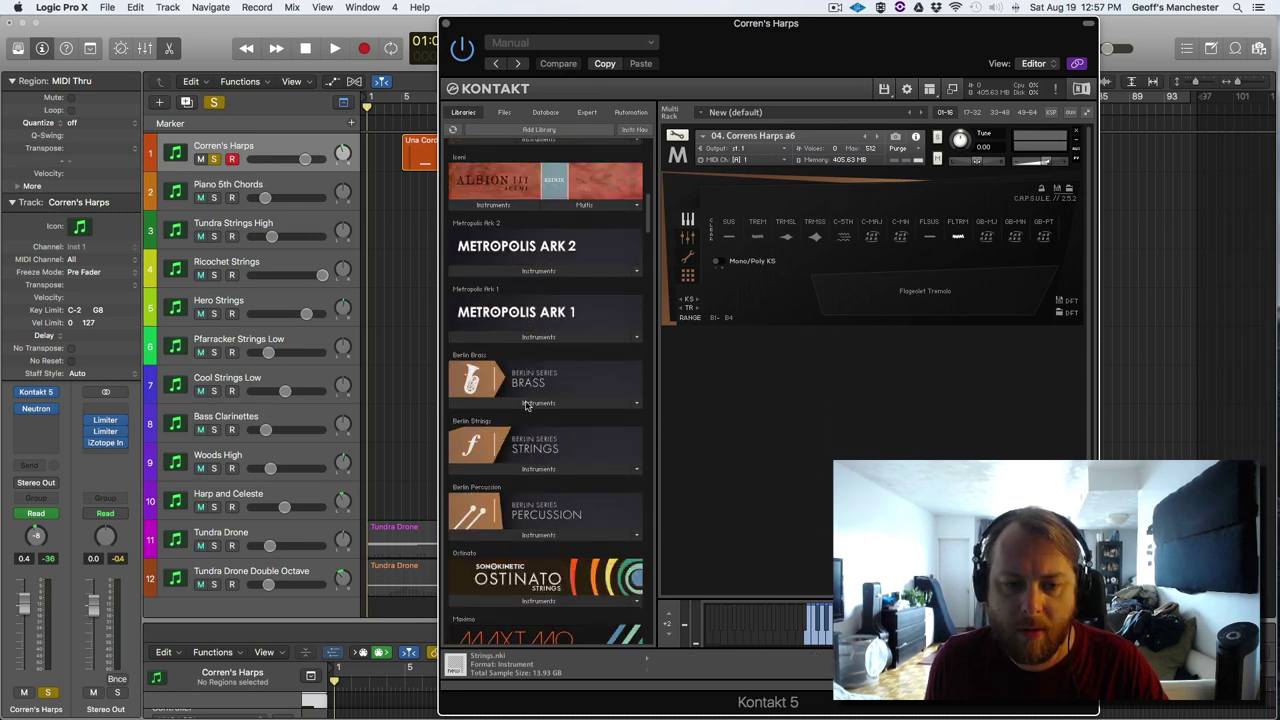
scroll(515, 512, down, 1)
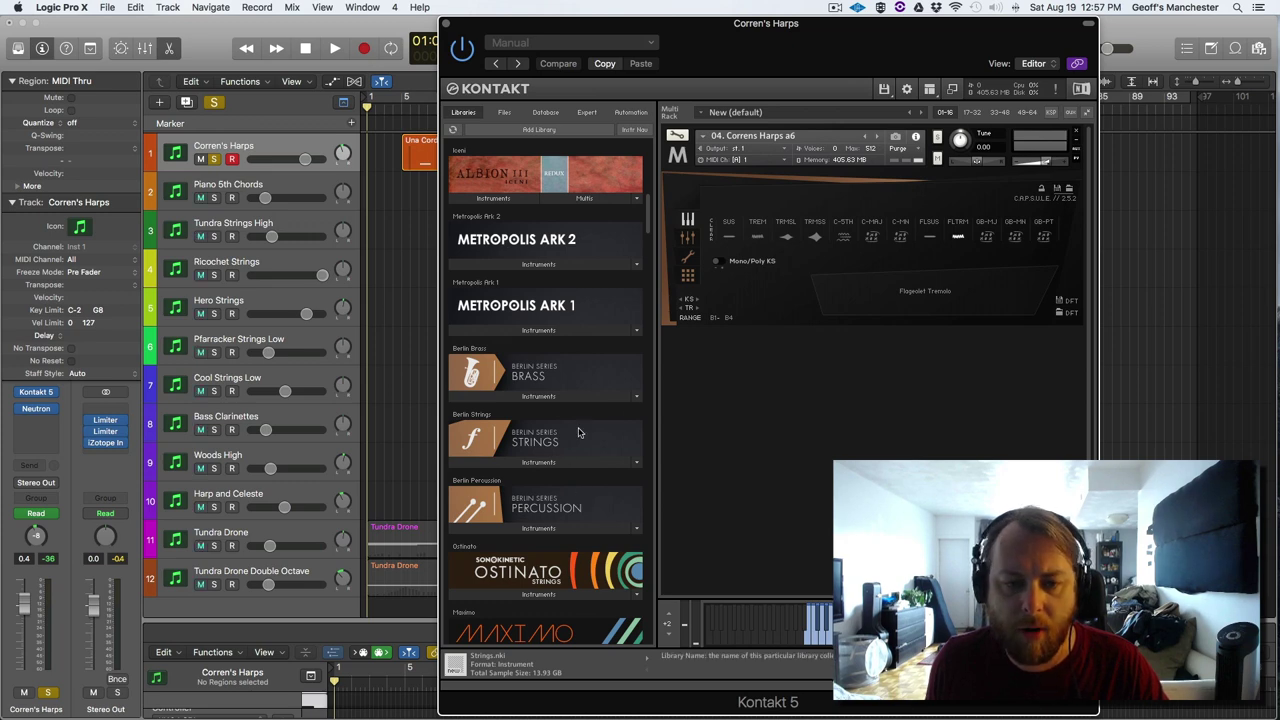
click(576, 268)
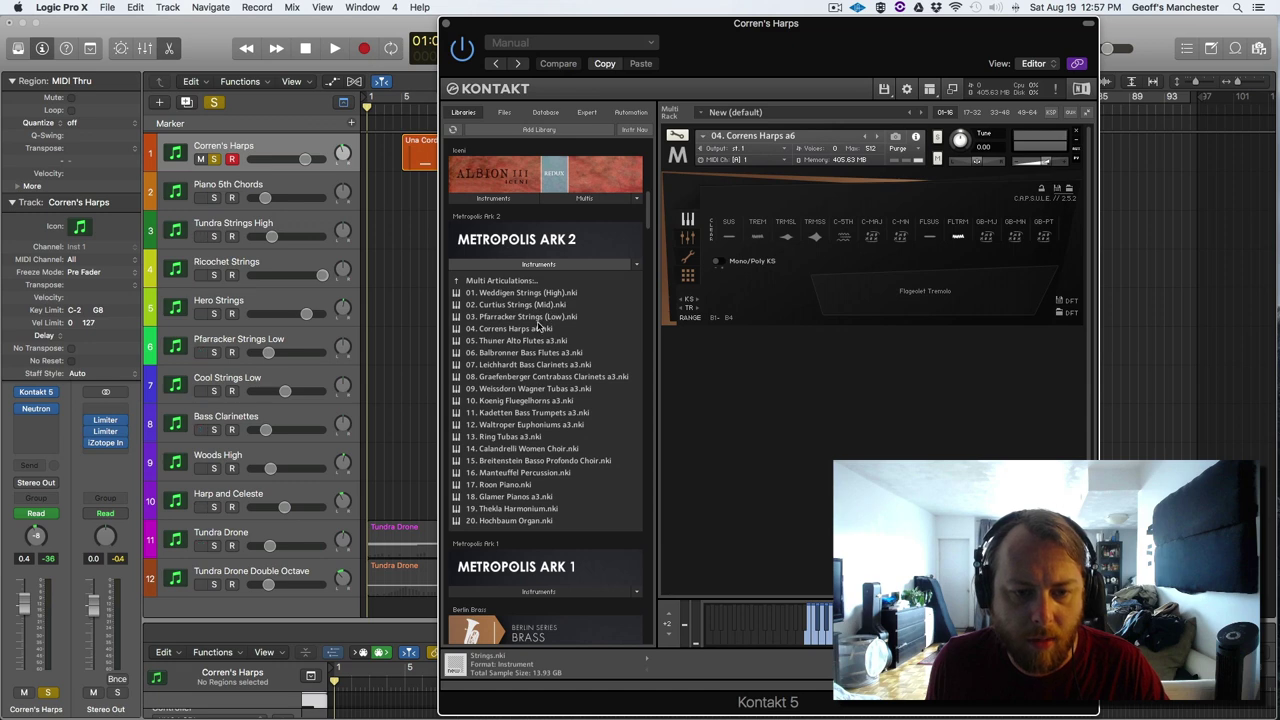
click(535, 329)
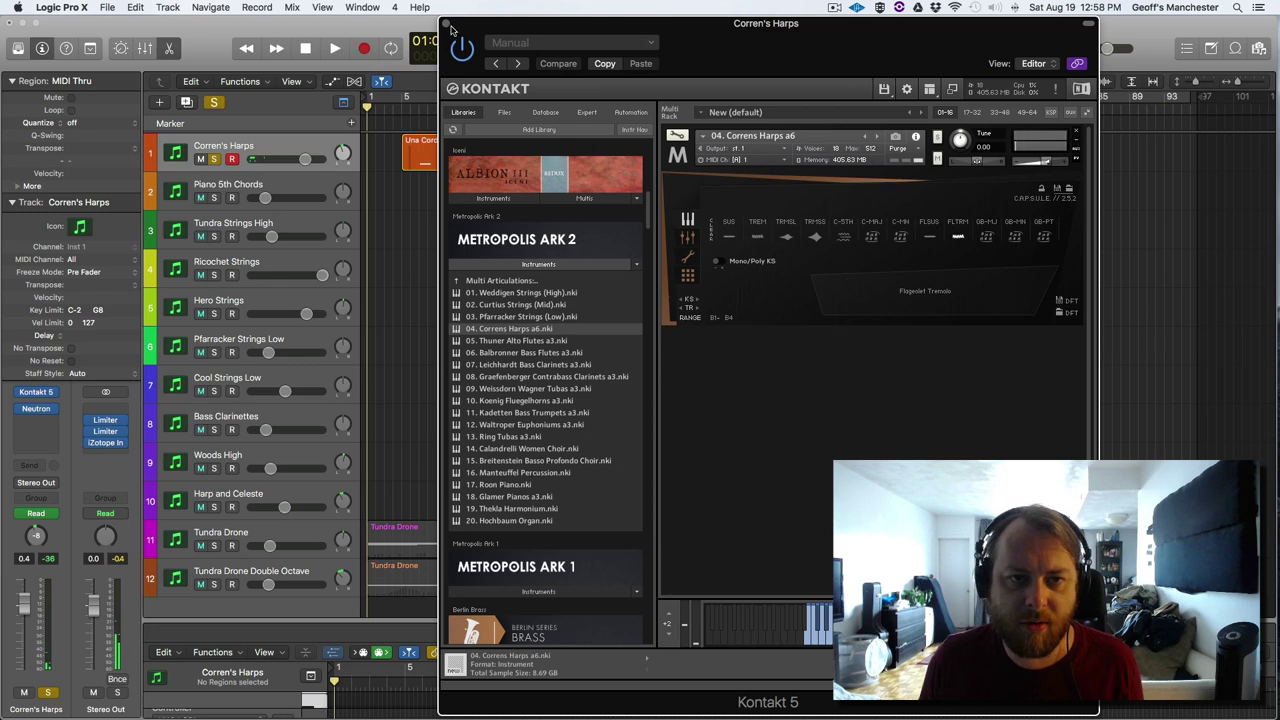
click(448, 24)
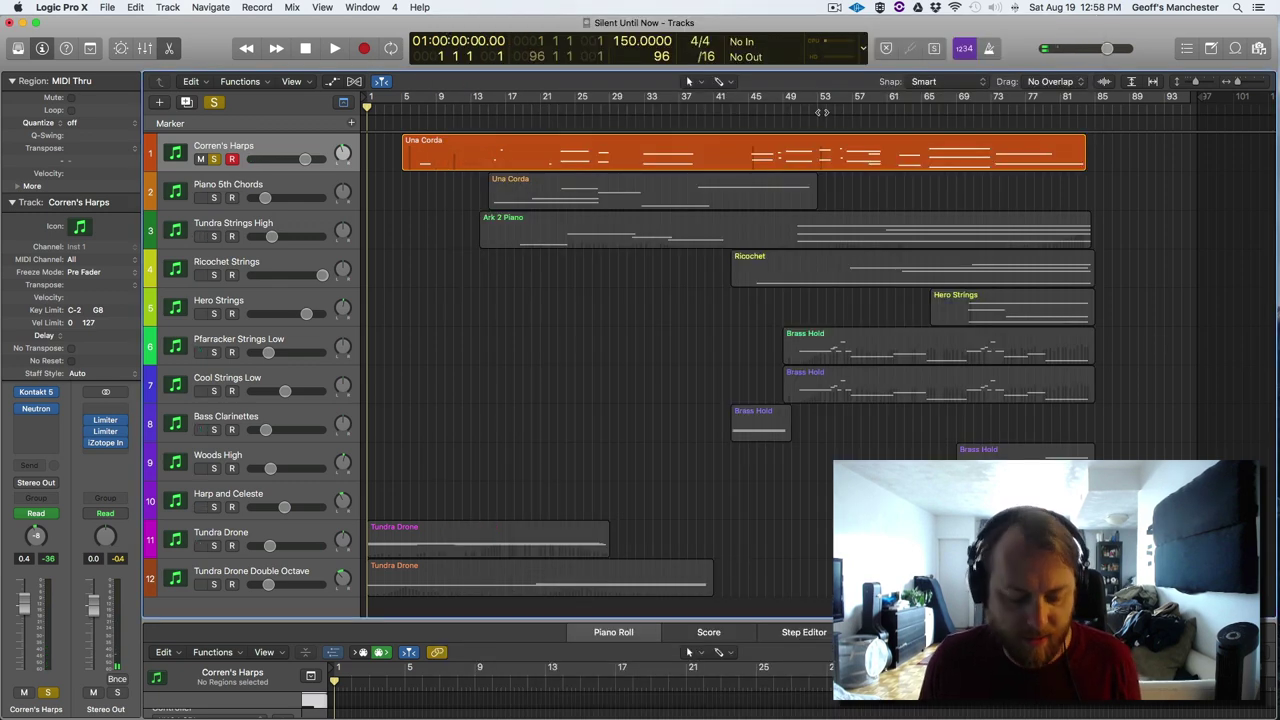
- Play the song from about bar 45, alternating between the full mix and the soloed Corren's Harps track, and stop playback
key(s)
double_click(747, 108)
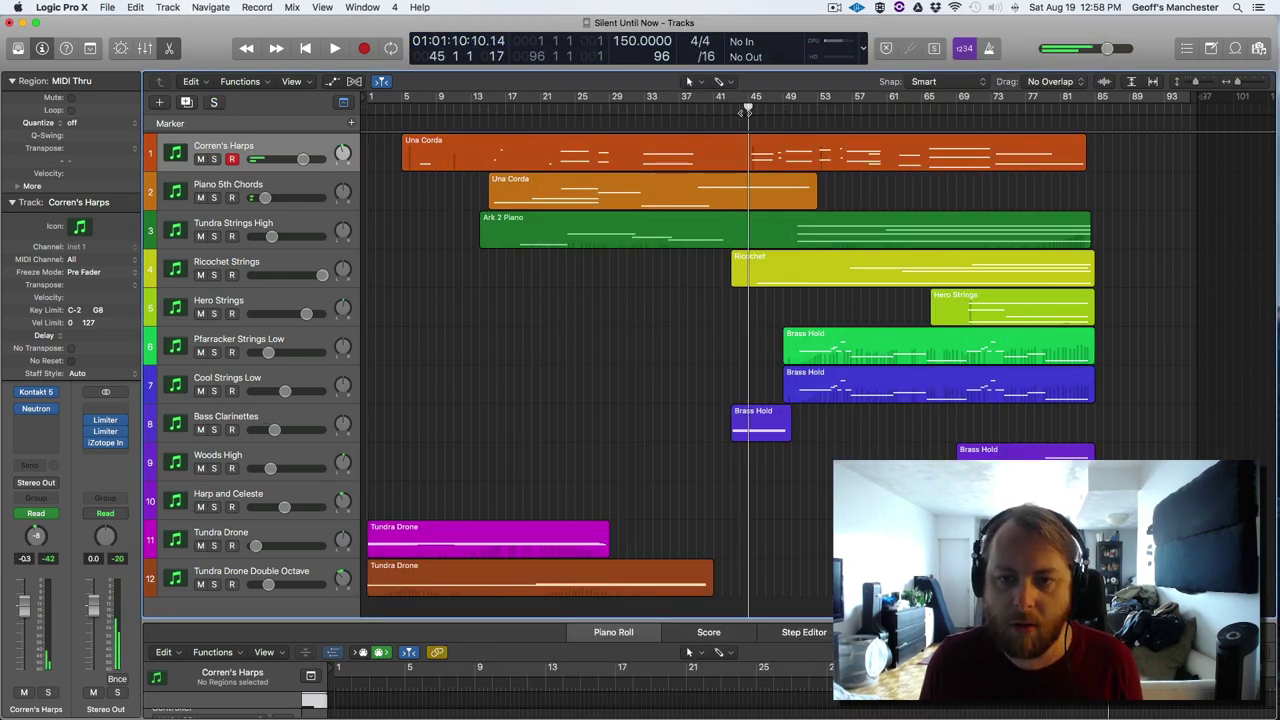
key(s)
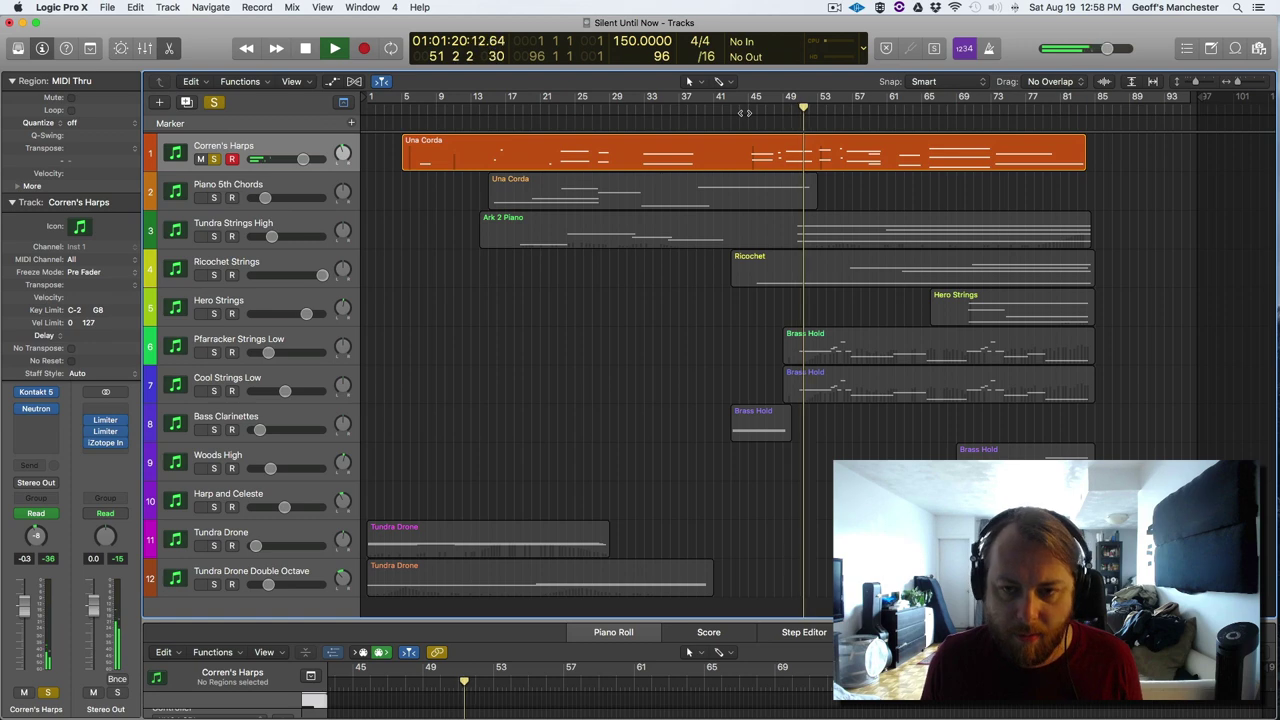
key(s)
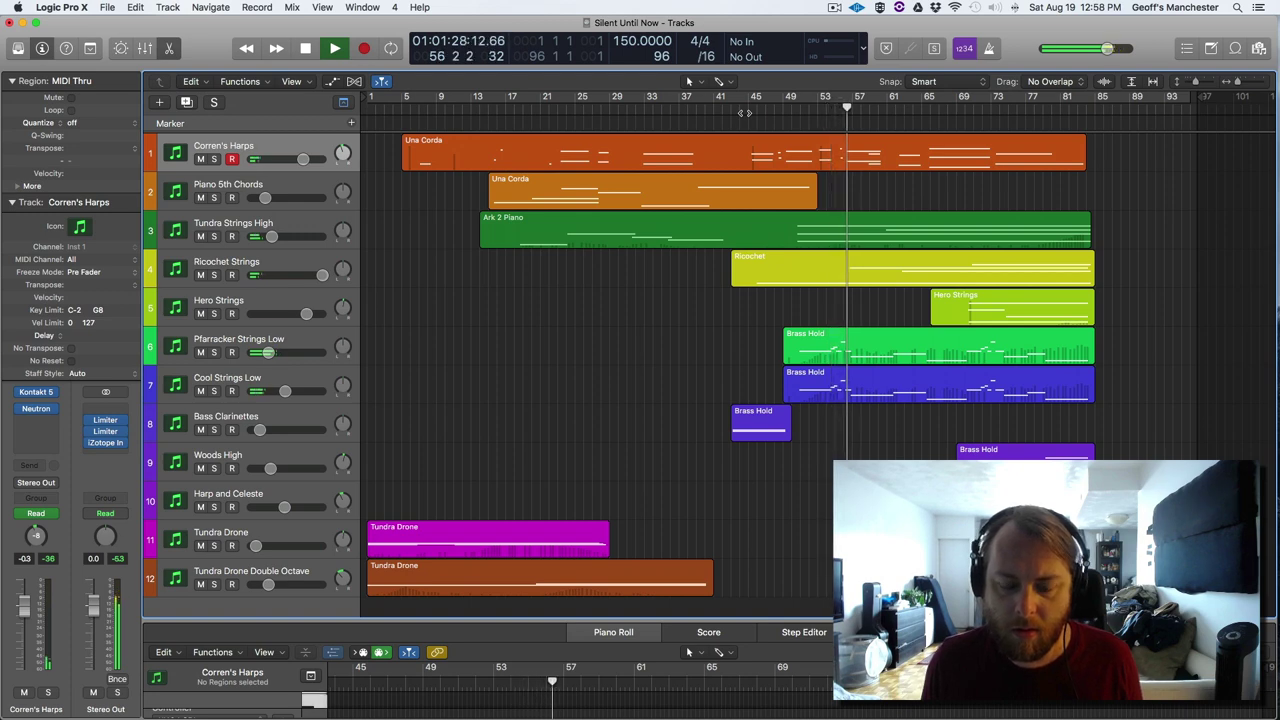
key(s)
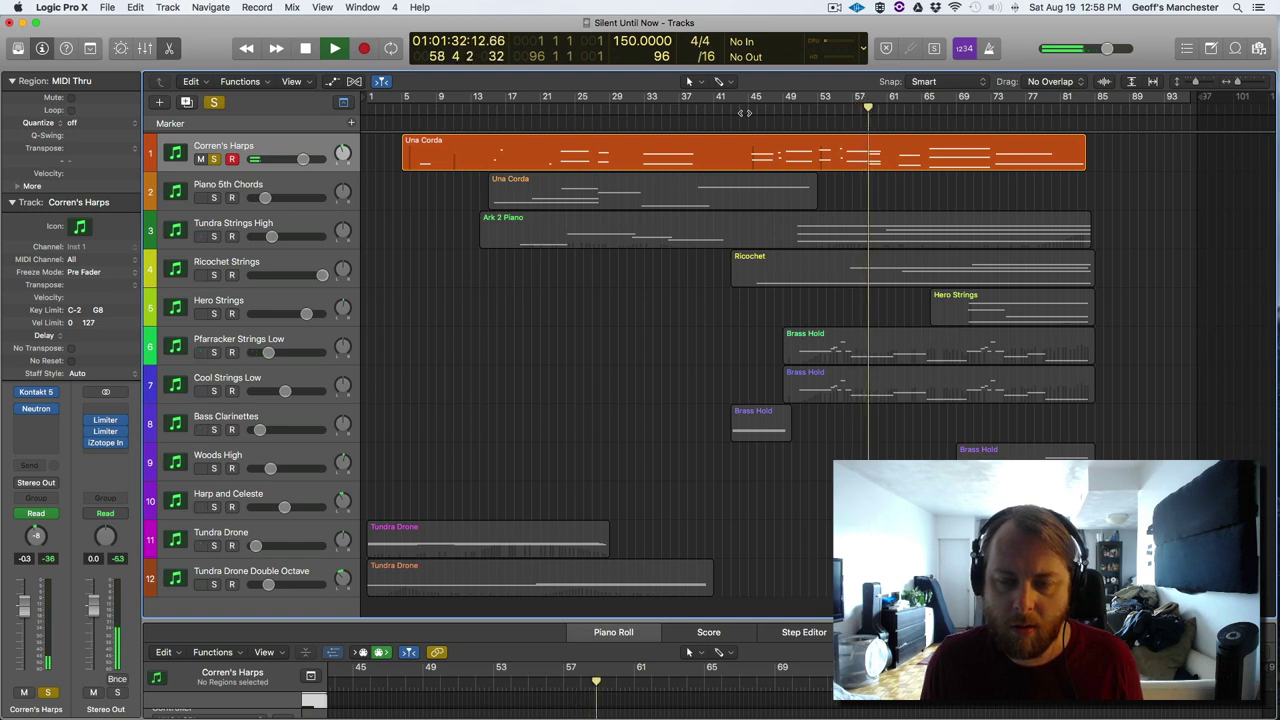
key(space)
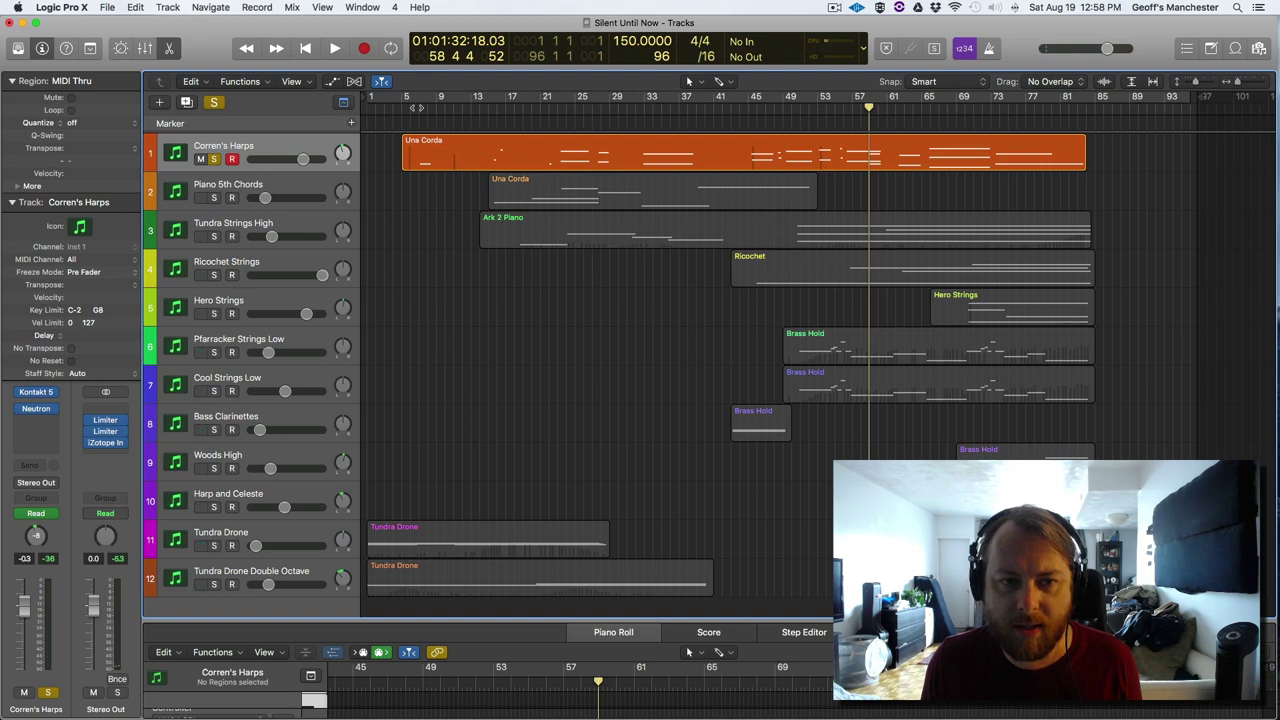
- Listen to the soloed Corren's Harps track from bar 7, skip ahead to about bar 15, and stop playback
click(418, 107)
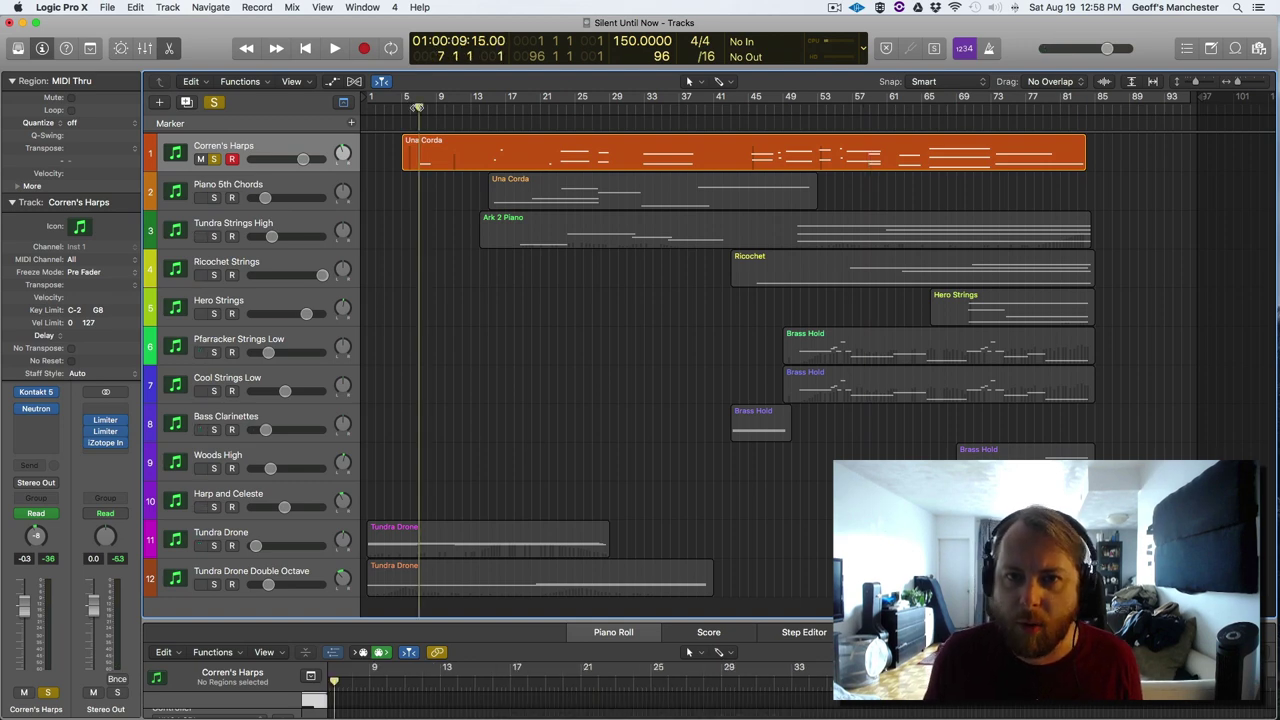
key(space)
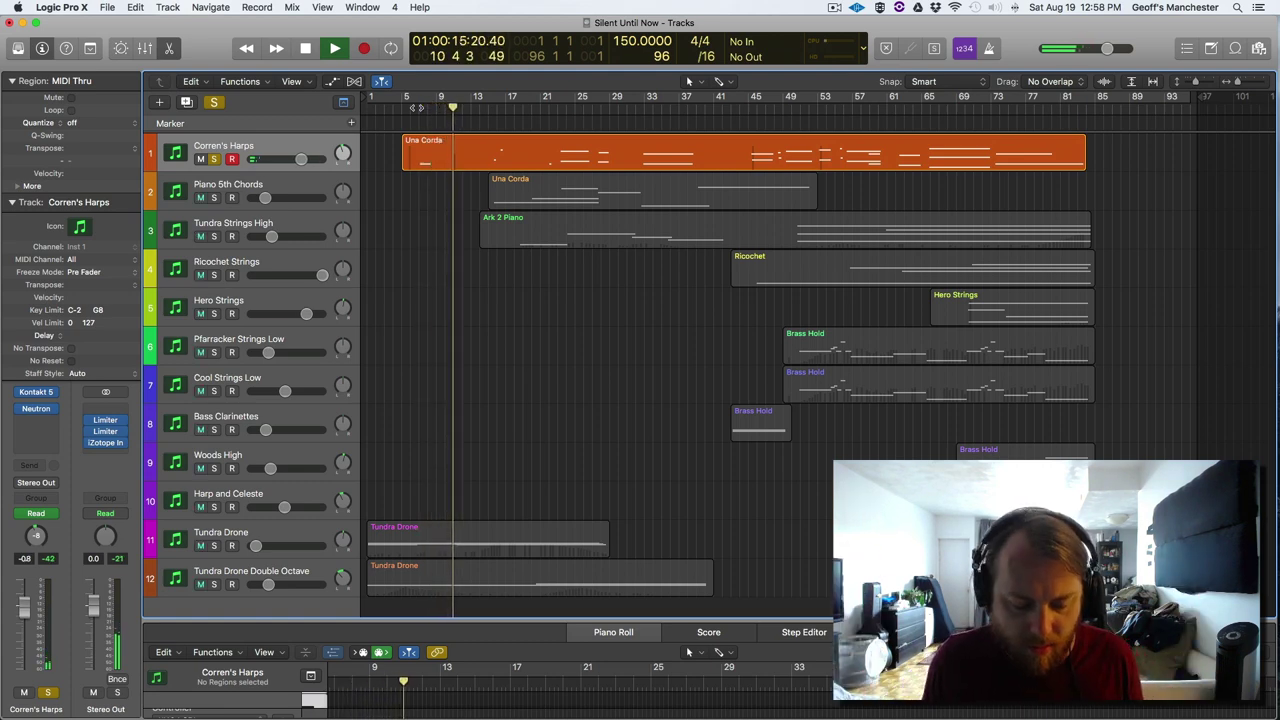
click(489, 113)
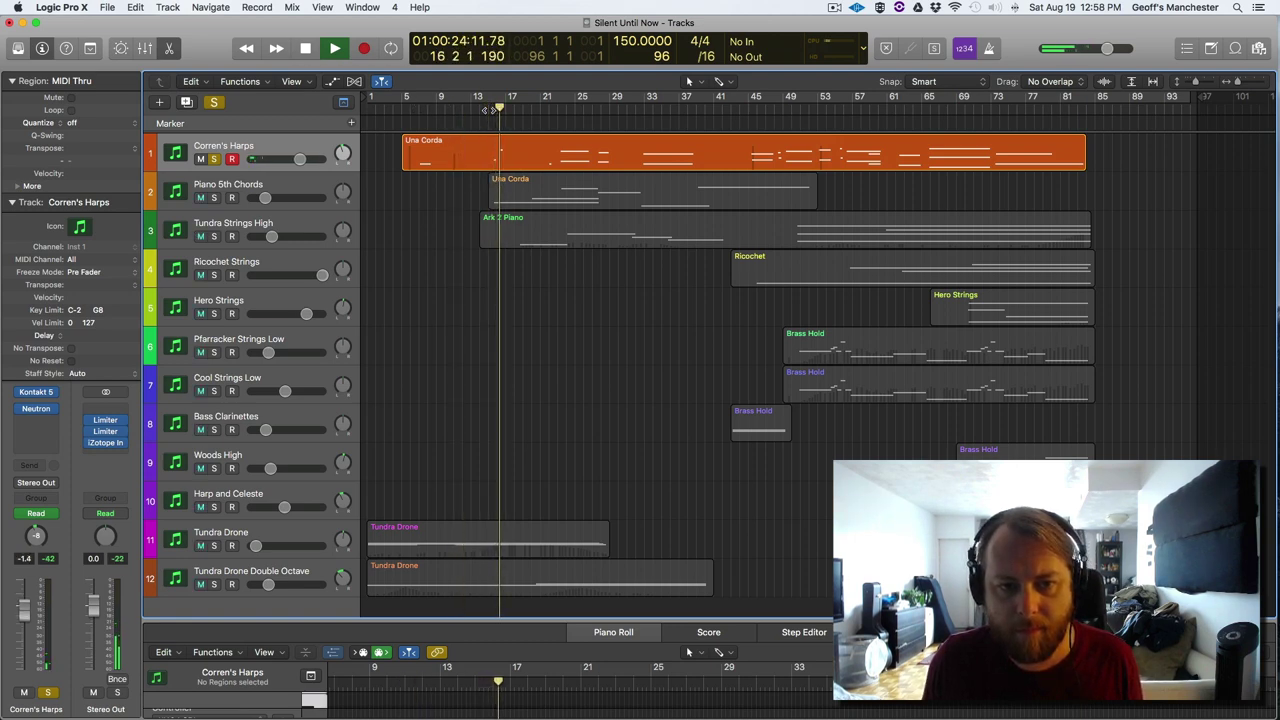
key(space)
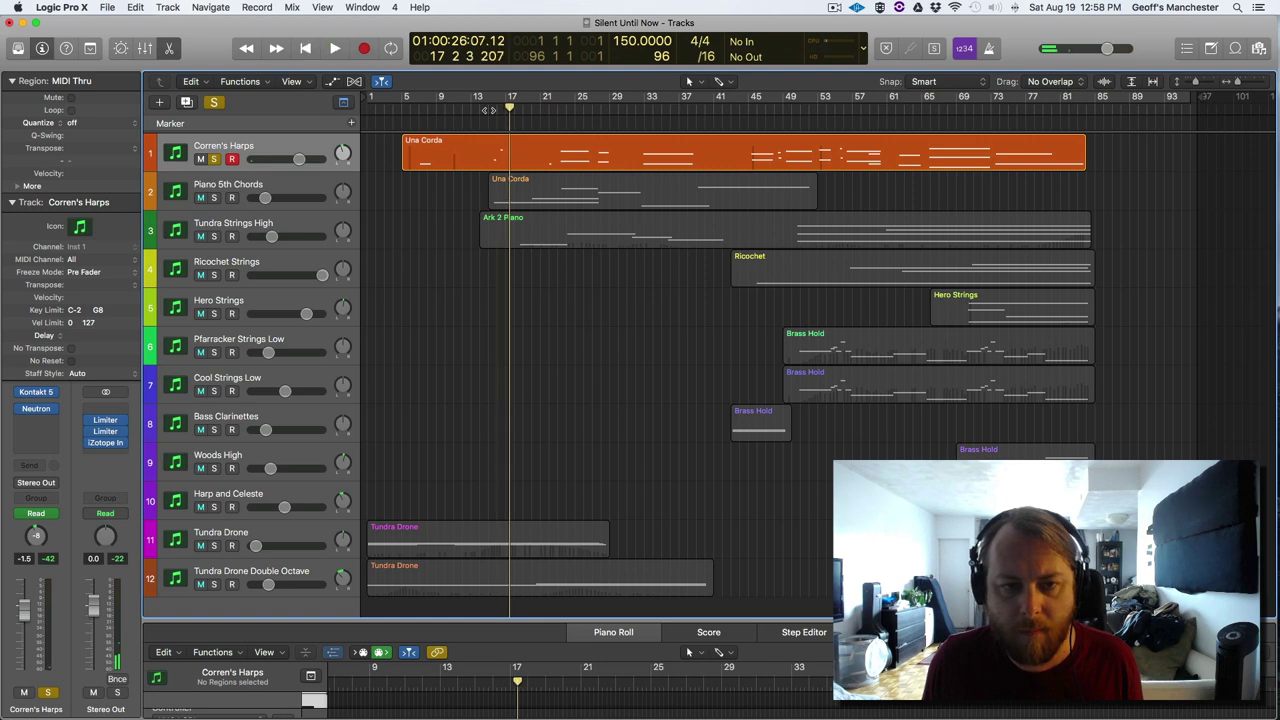
- In the Corren's Harps track's Neutron equalizer, shift band 1 slightly lower and set the 48 dB high-pass filter to 242 Hz
click(270, 146)
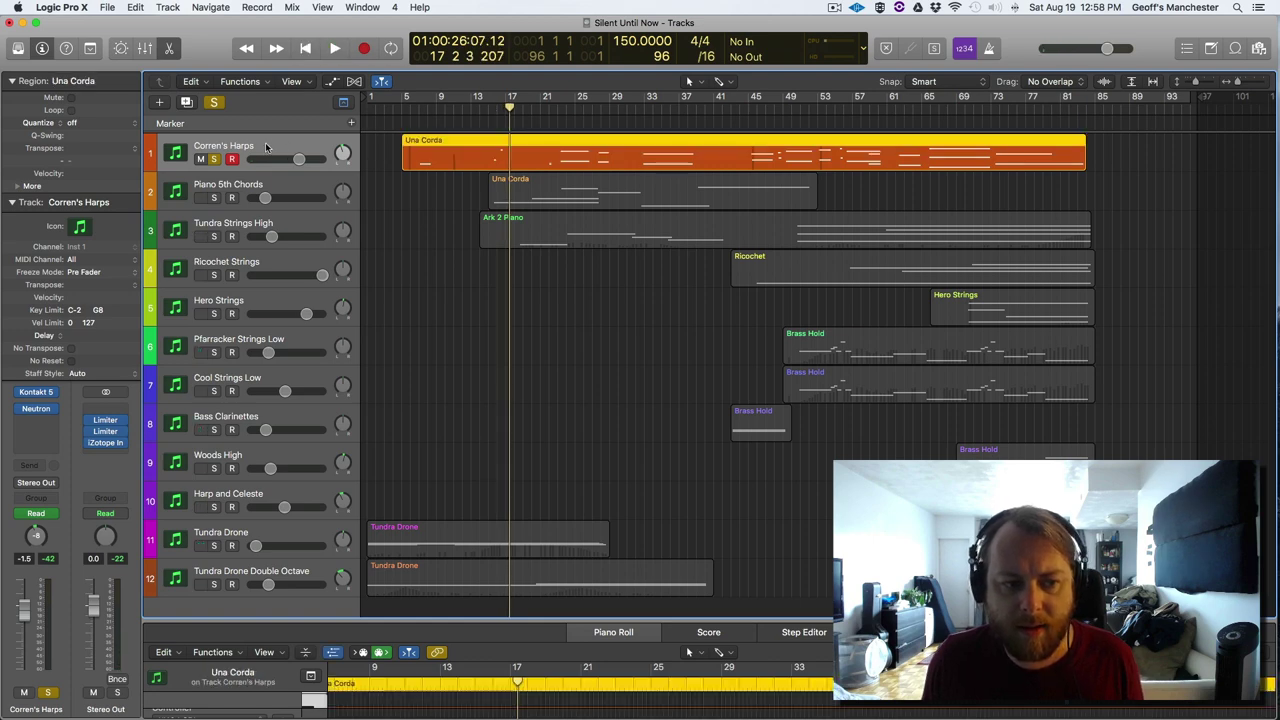
click(37, 409)
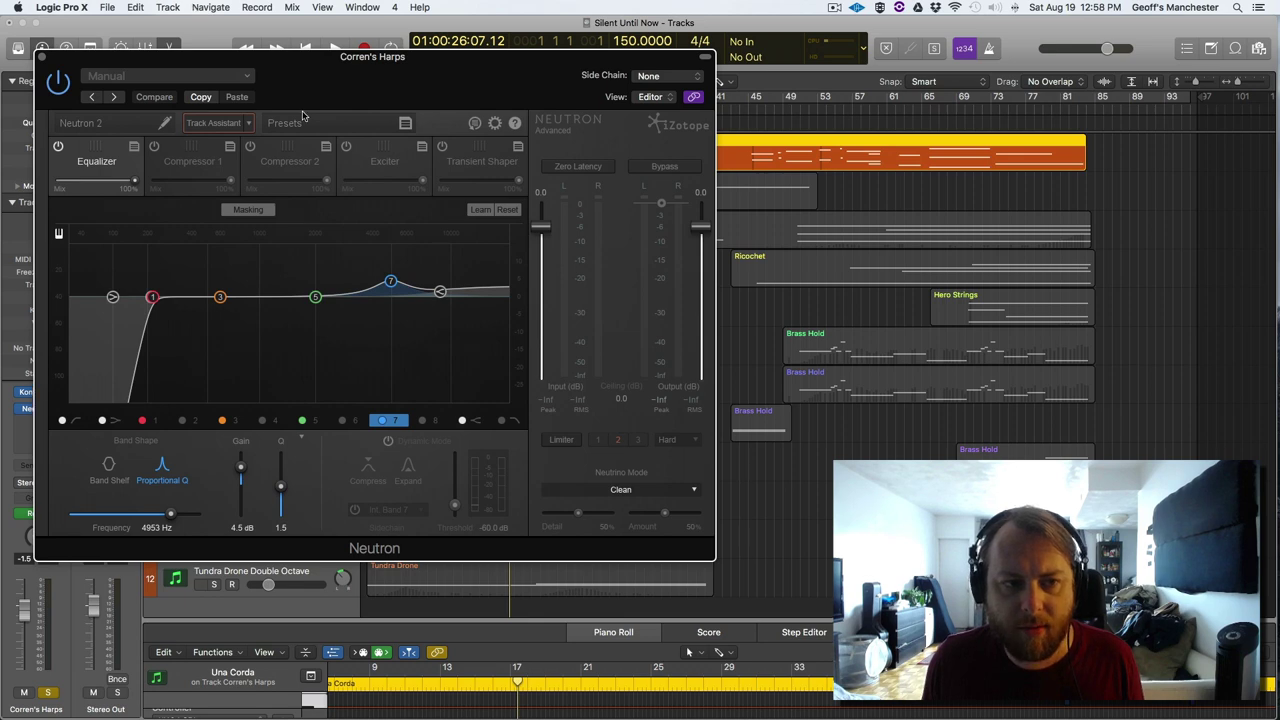
drag(305, 93, 651, 99)
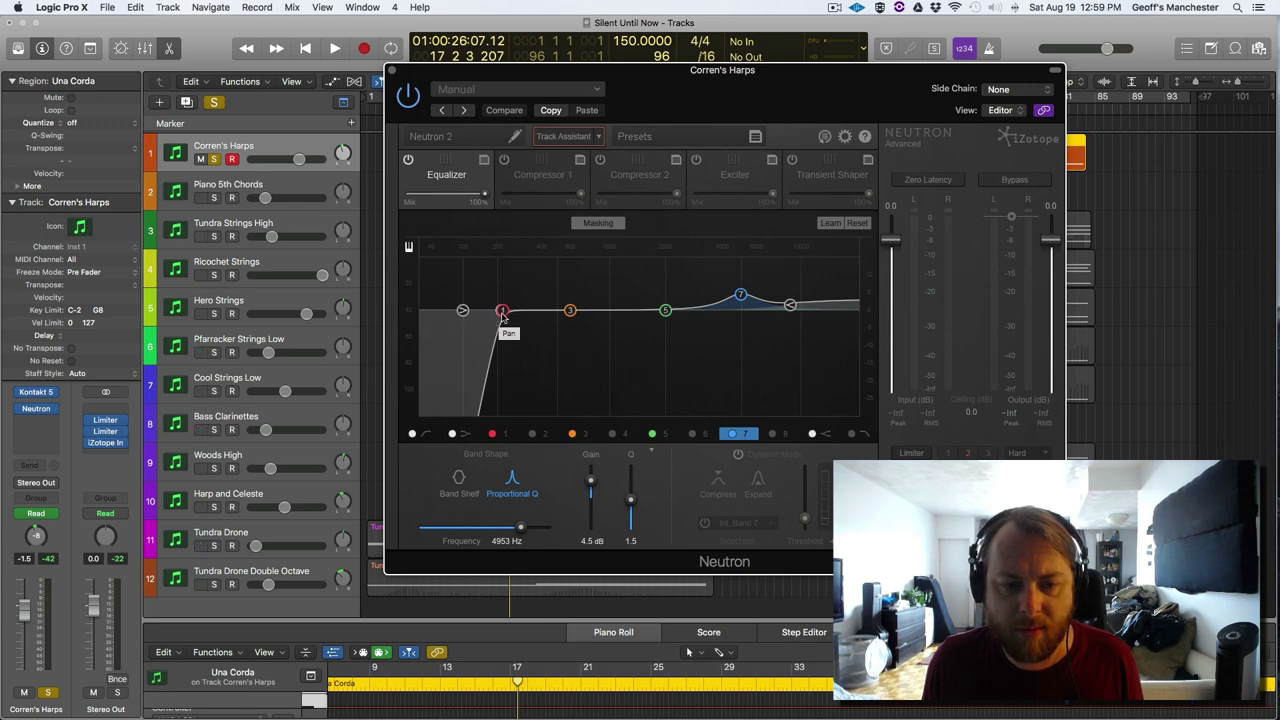
click(502, 311)
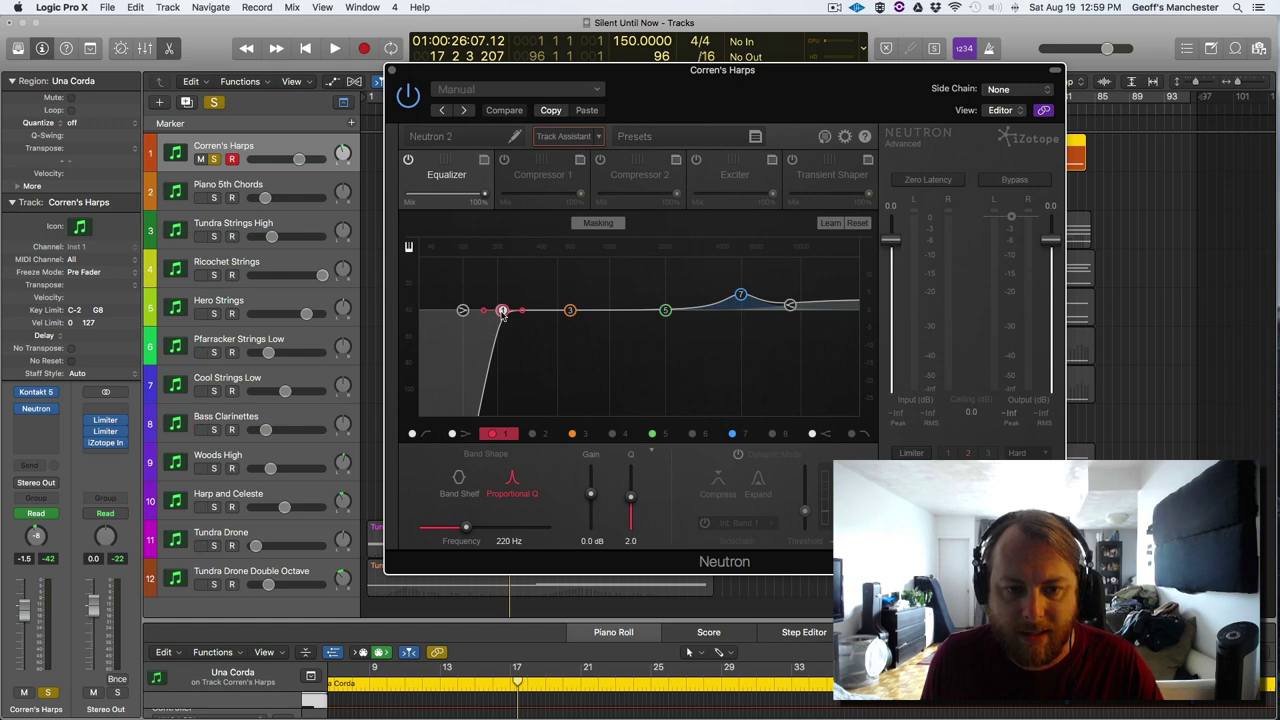
drag(502, 311, 510, 316)
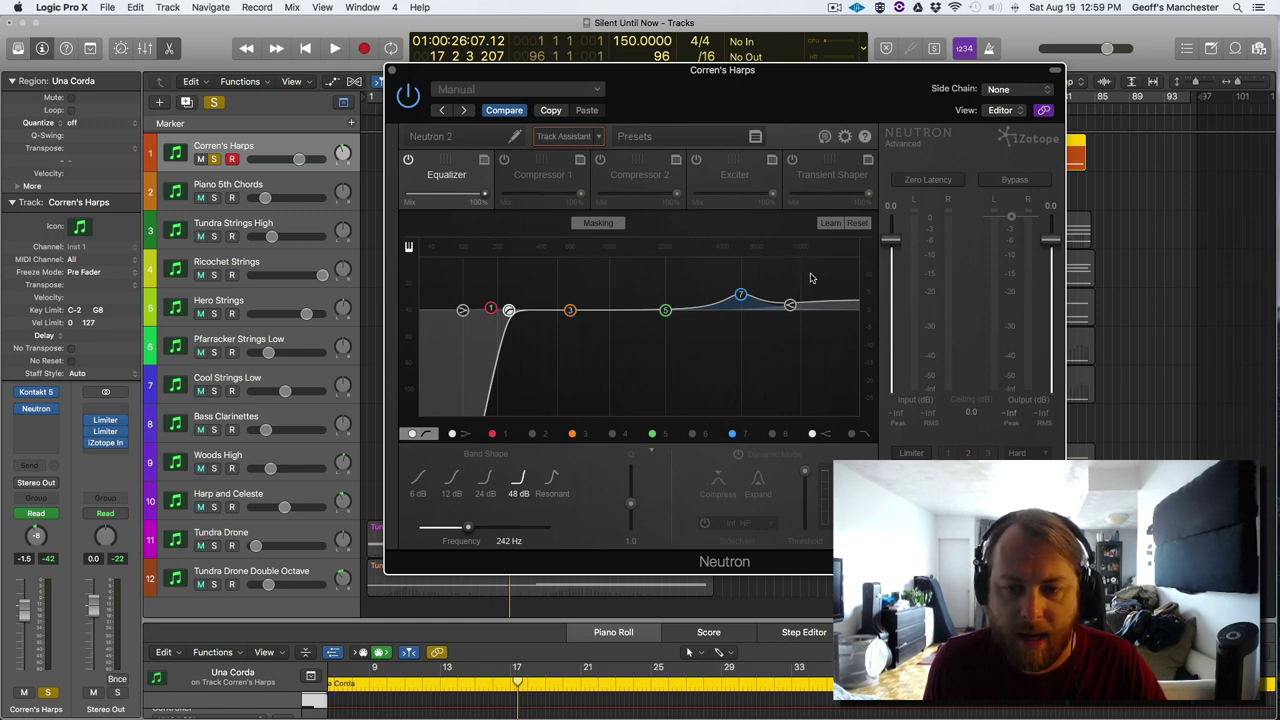
- Inspect equalizer band 7, and play the soloed harps from about bar 45 while toggling Neutron's global bypass to compare the sound
click(741, 295)
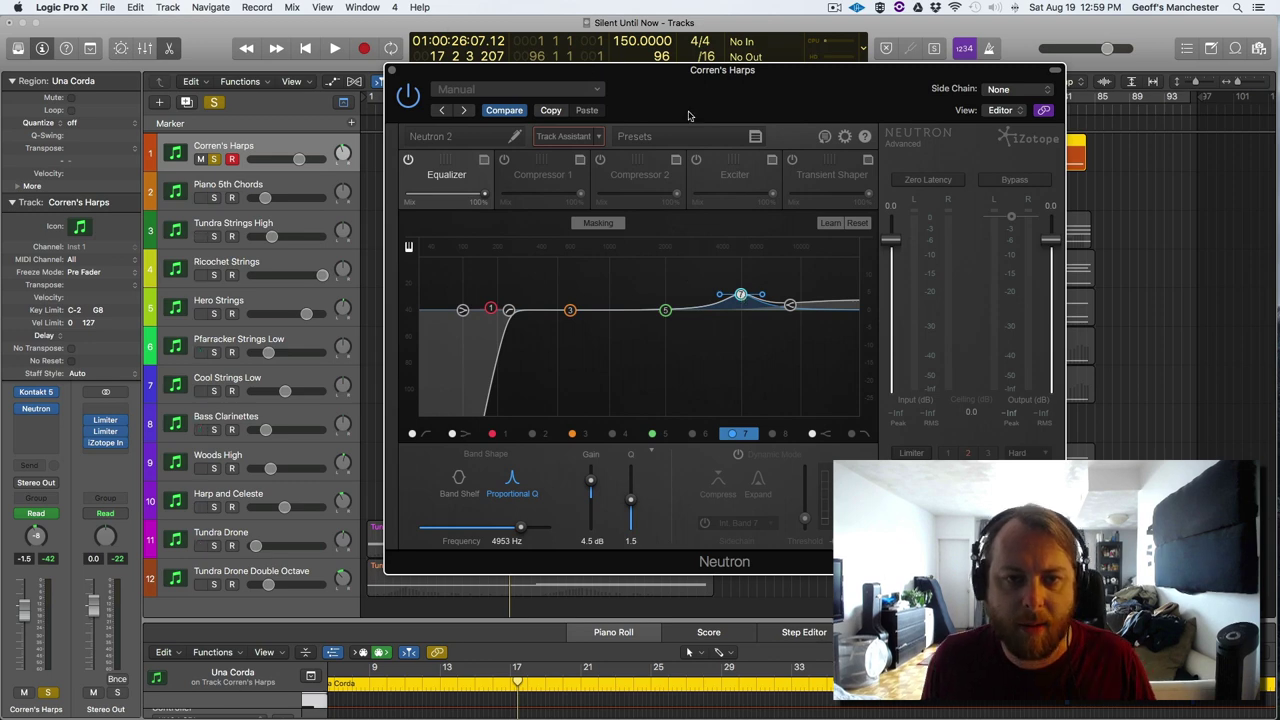
drag(710, 69, 754, 176)
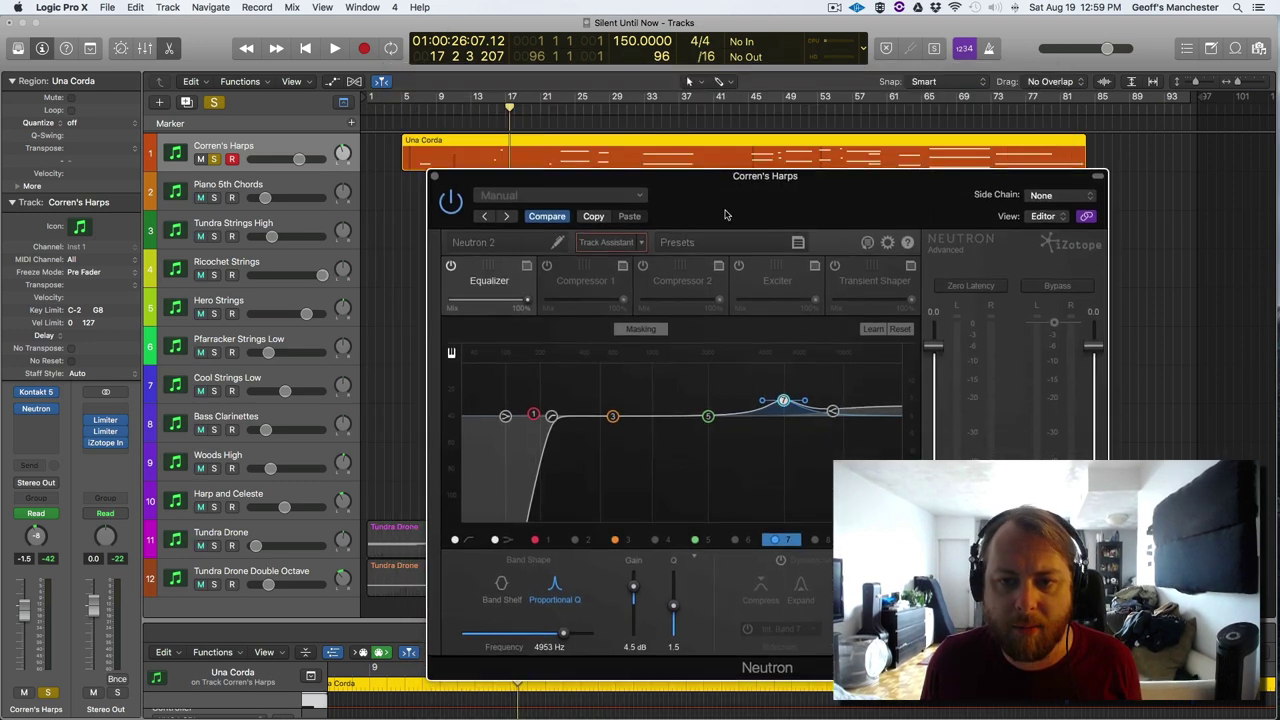
click(750, 104)
key(space)
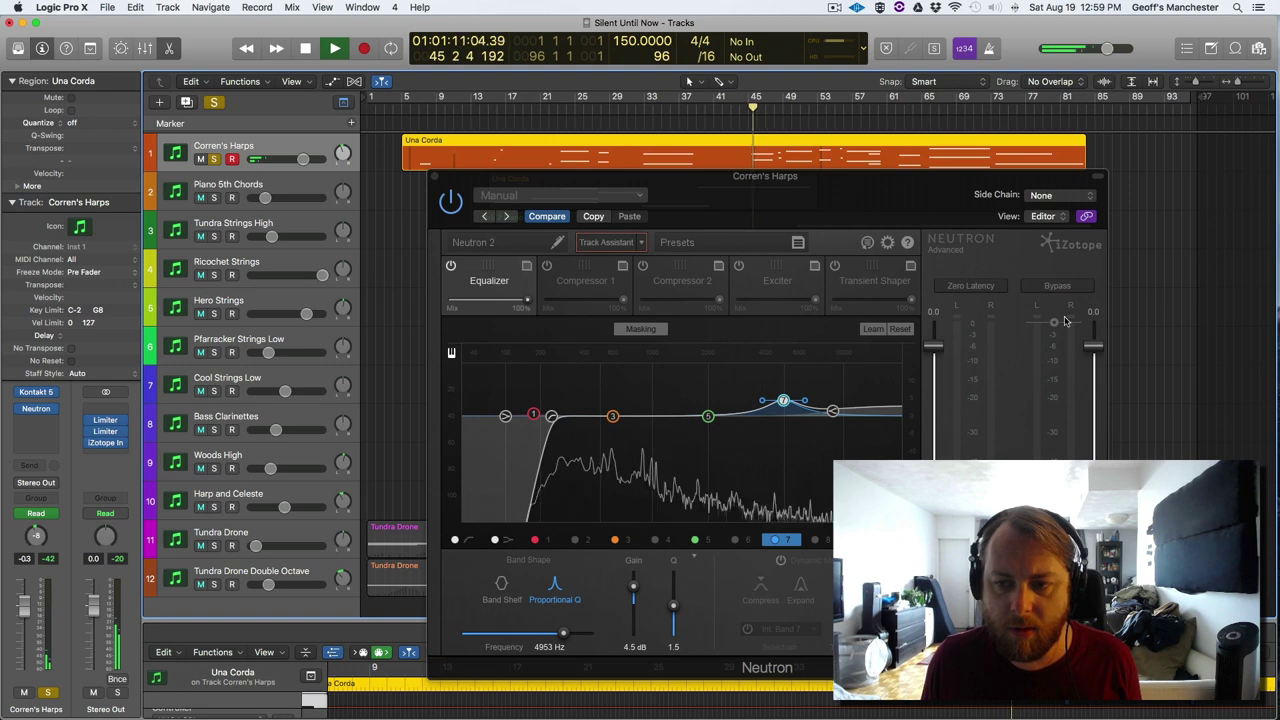
click(1052, 286)
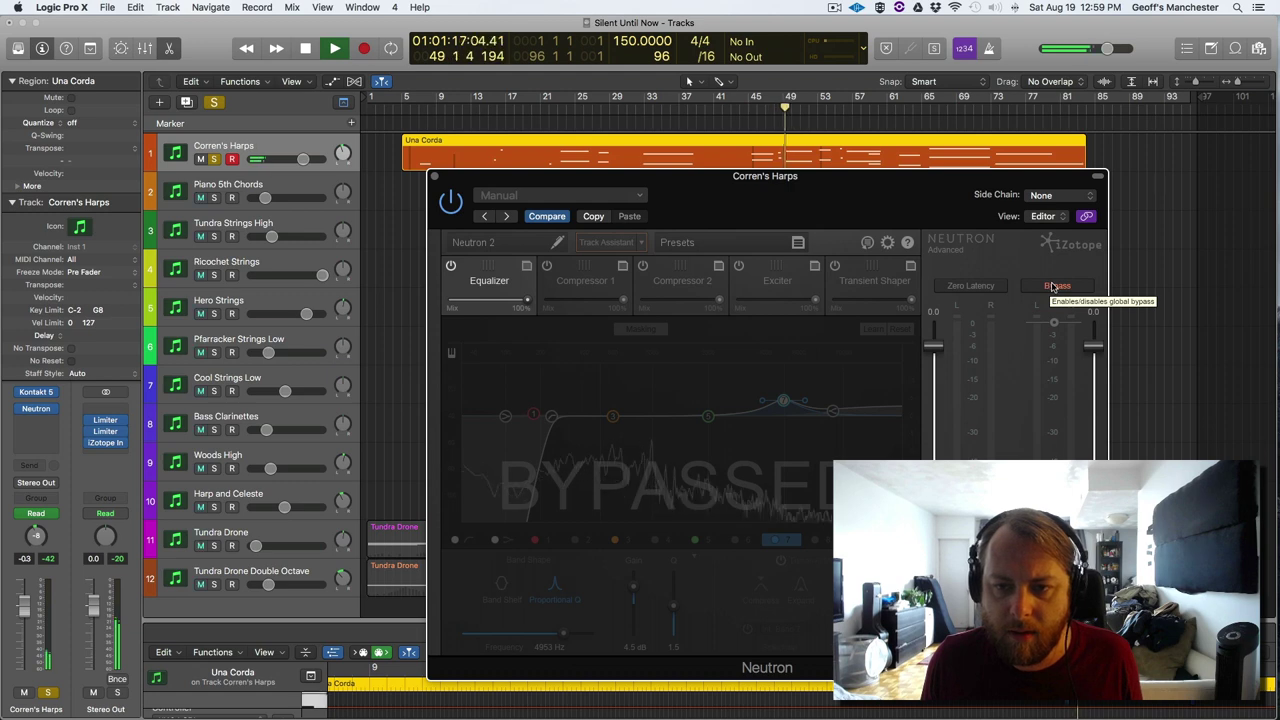
click(1052, 286)
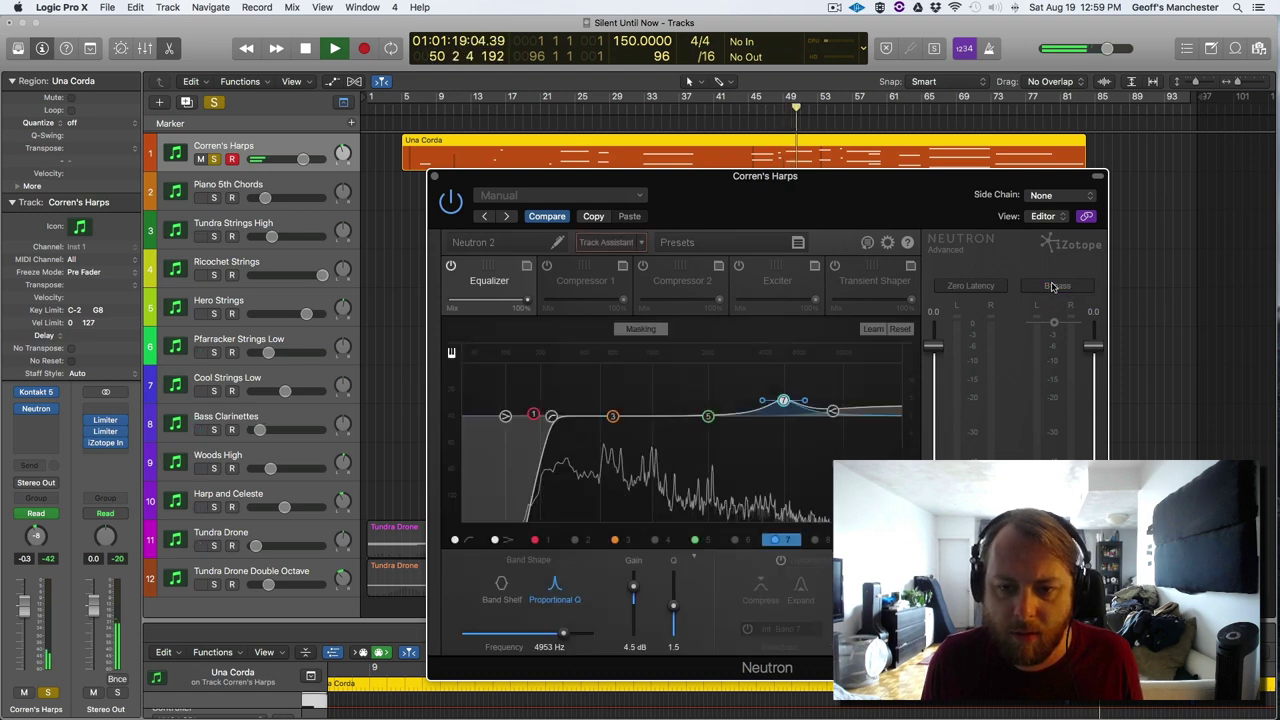
click(1052, 286)
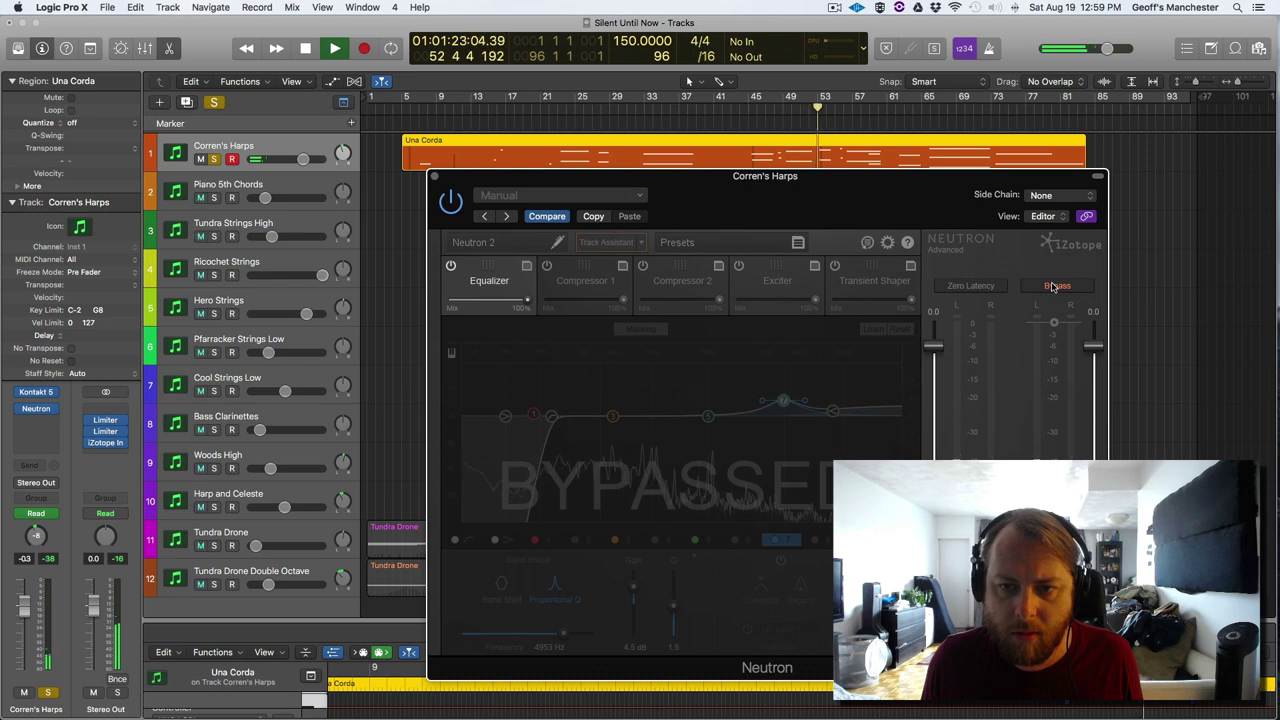
click(1052, 286)
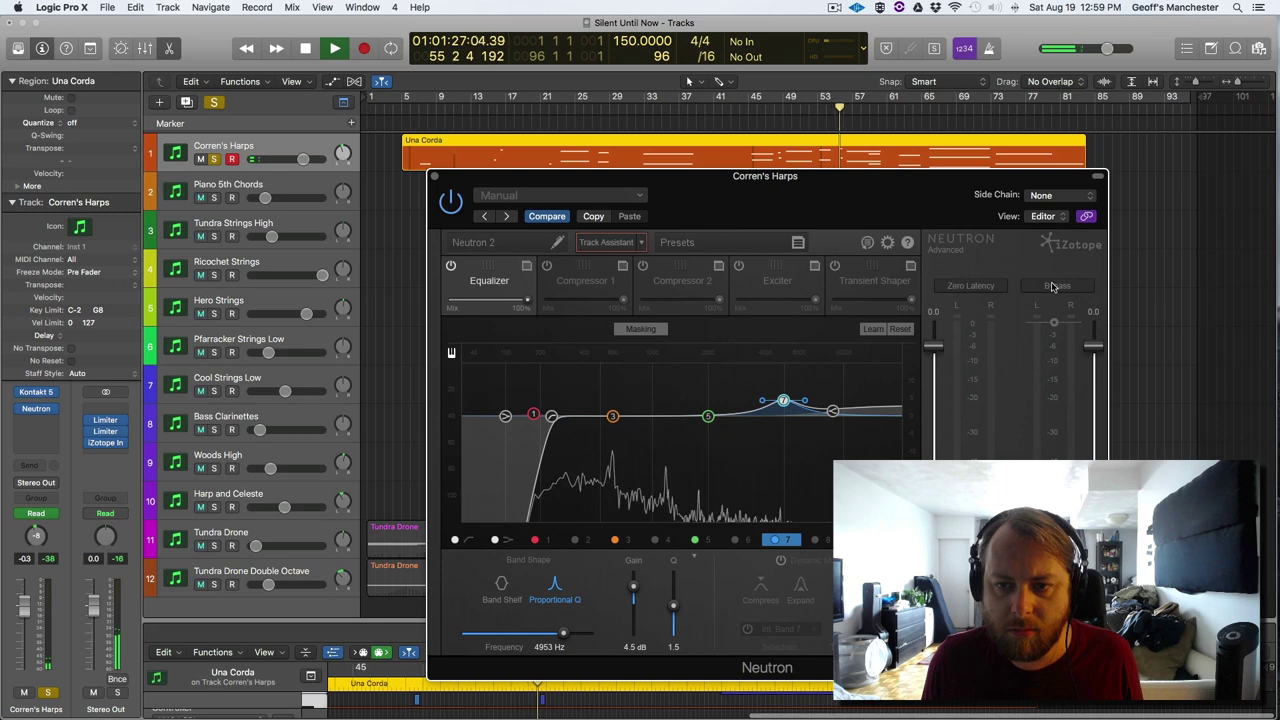
- Compare the soloed harps with Neutron bypassed and active, stop playback, then close the plug-in and unsolo the Corren's Harps track
click(1052, 286)
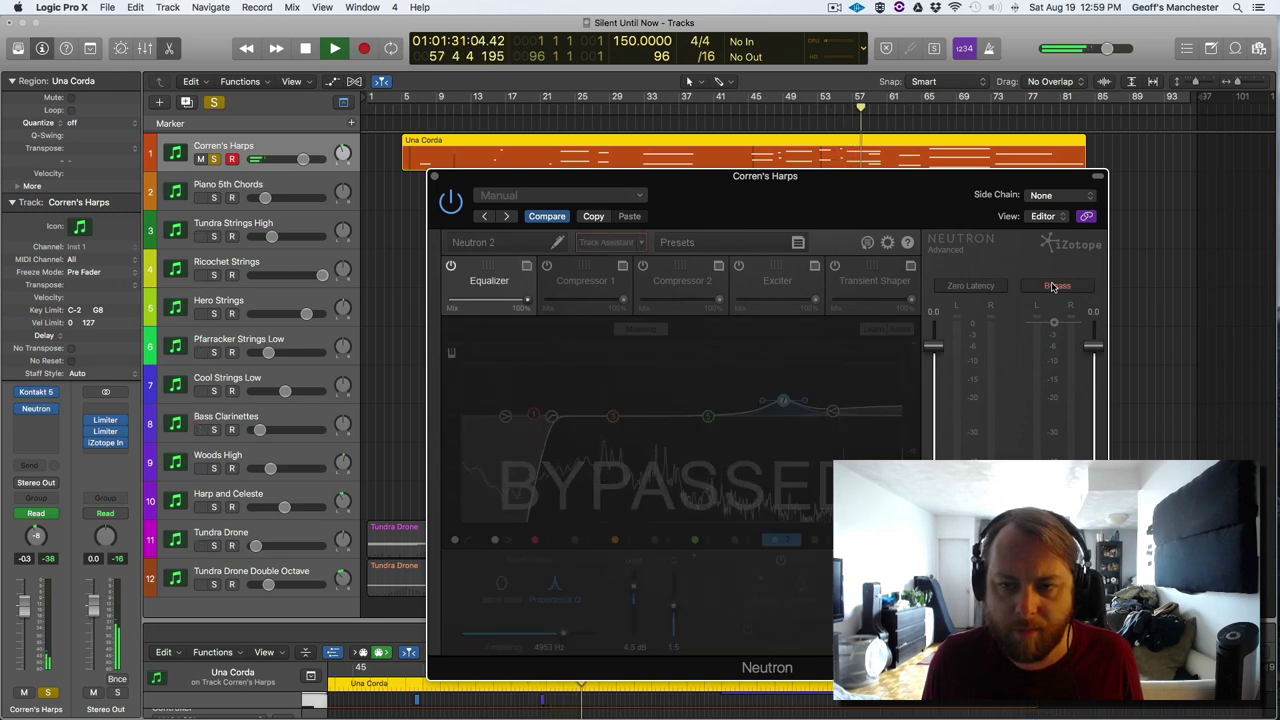
click(1052, 286)
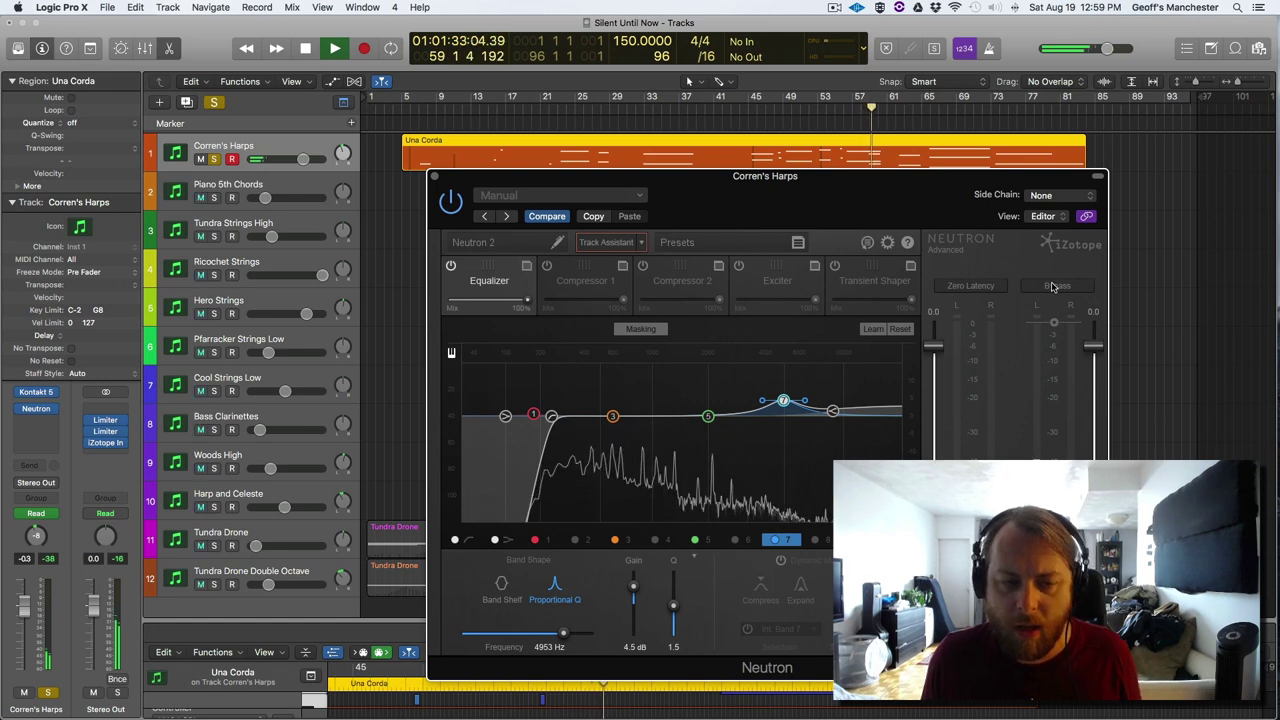
key(space)
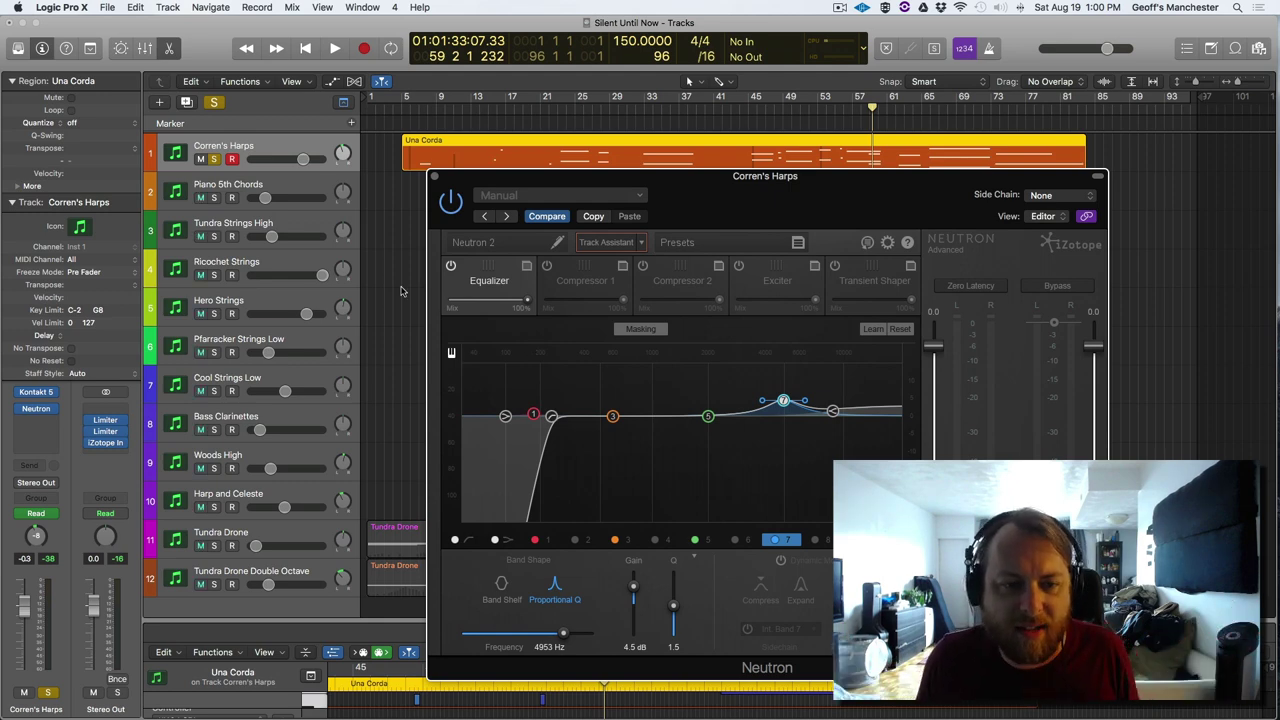
click(433, 177)
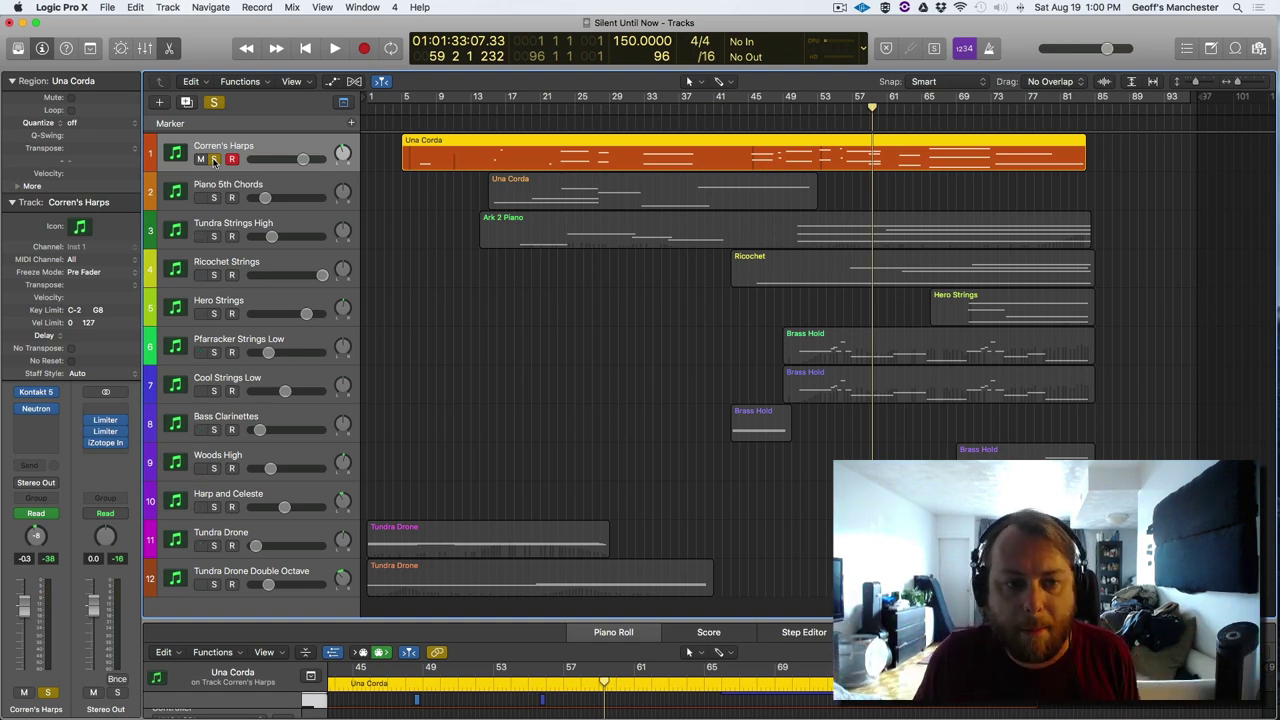
click(213, 160)
- Position the playhead at bar 15, solo the Piano 5th Chords track, and open its Kontakt instrument
click(500, 107)
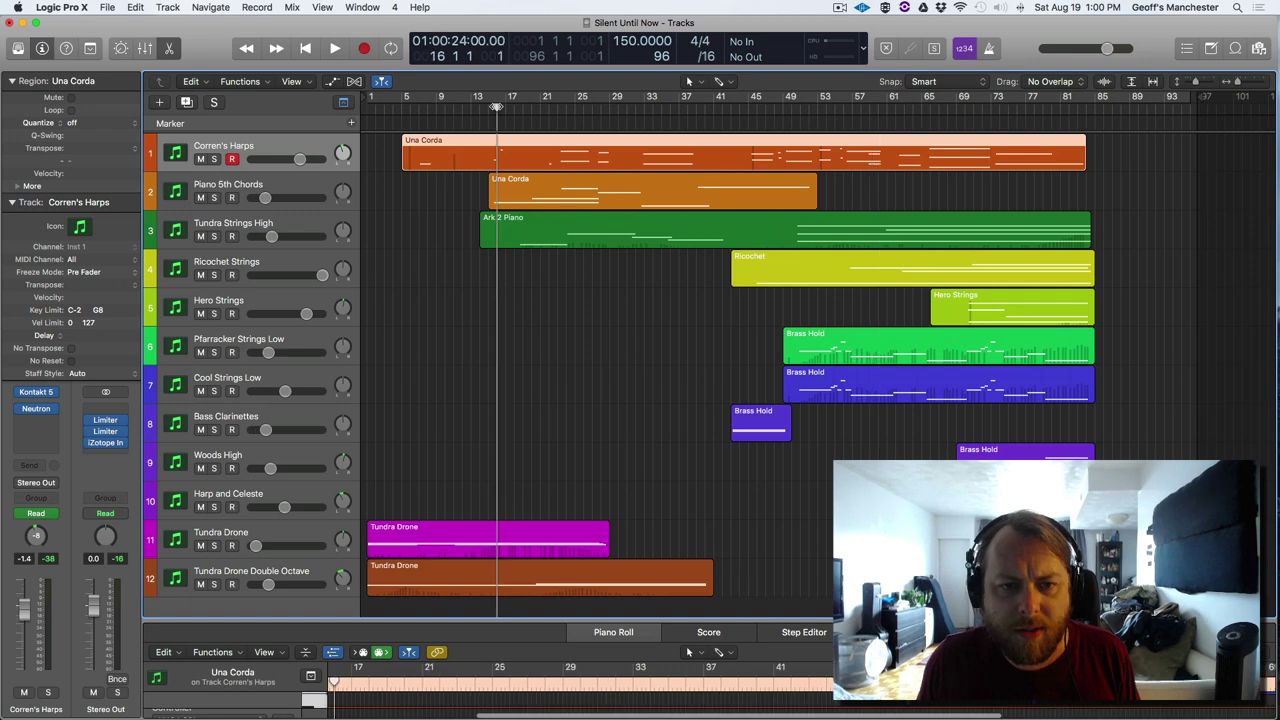
click(488, 107)
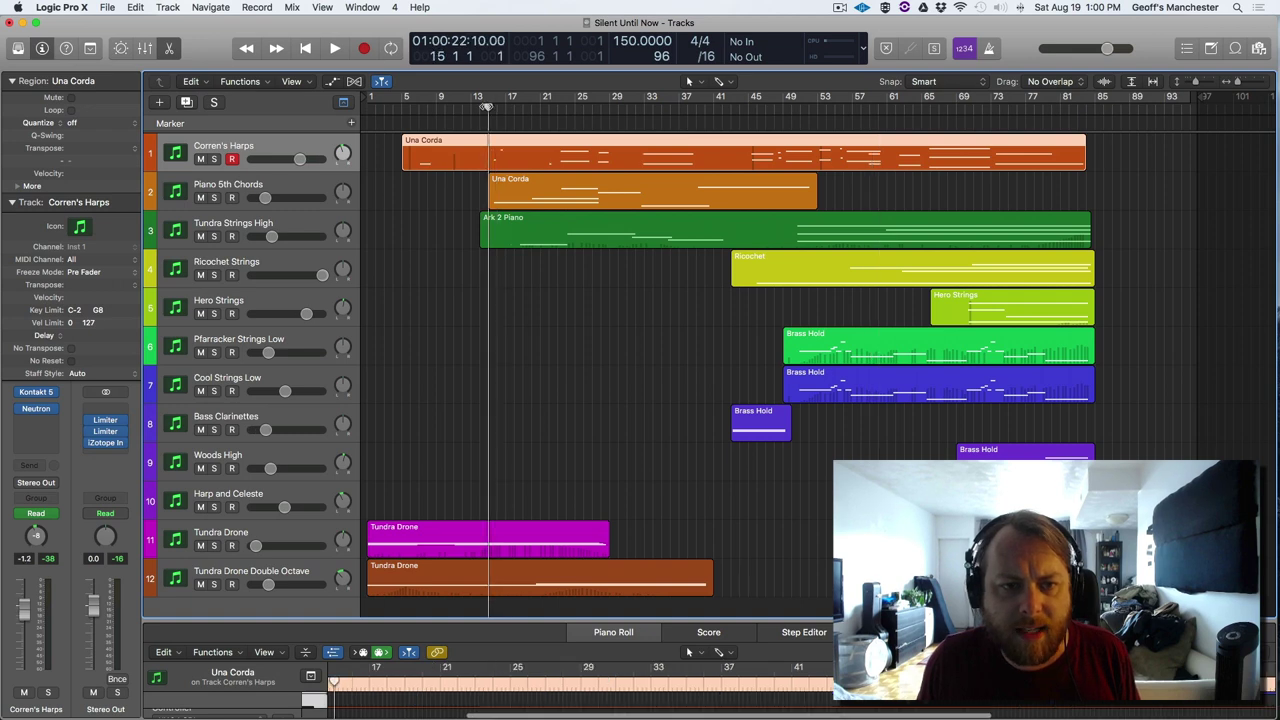
click(237, 188)
click(213, 198)
mouse_move(35, 413)
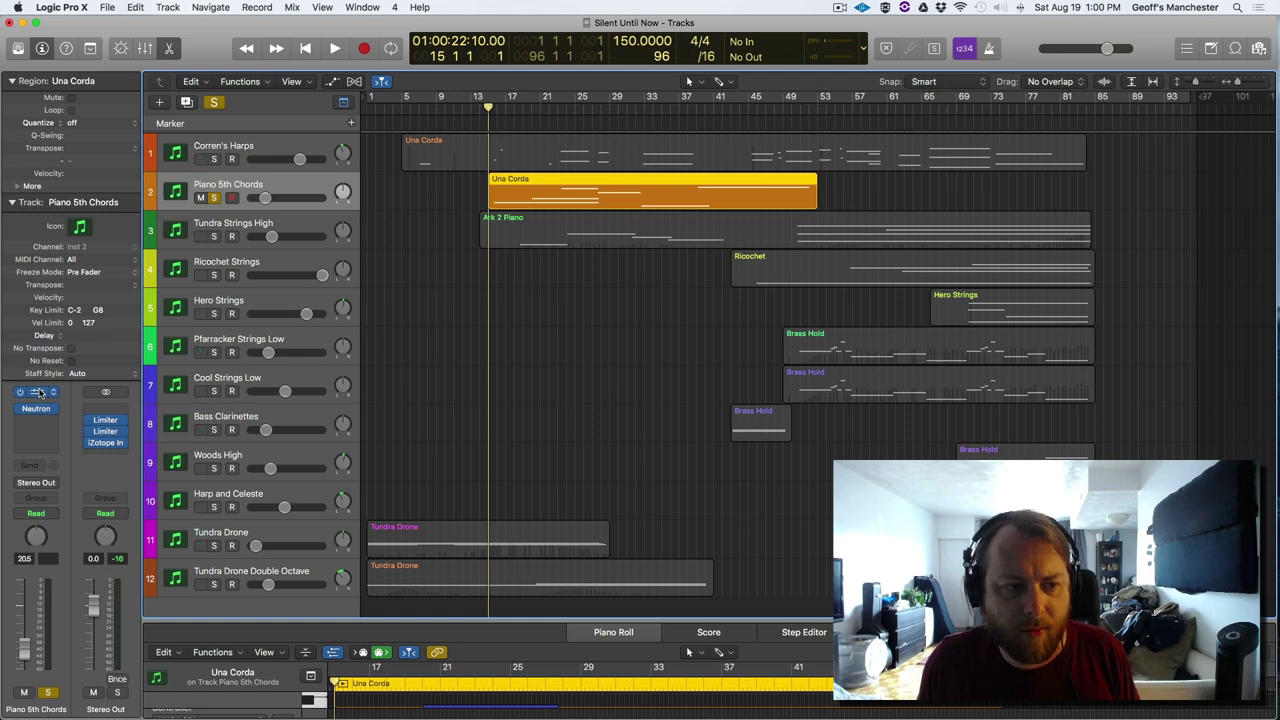
click(38, 392)
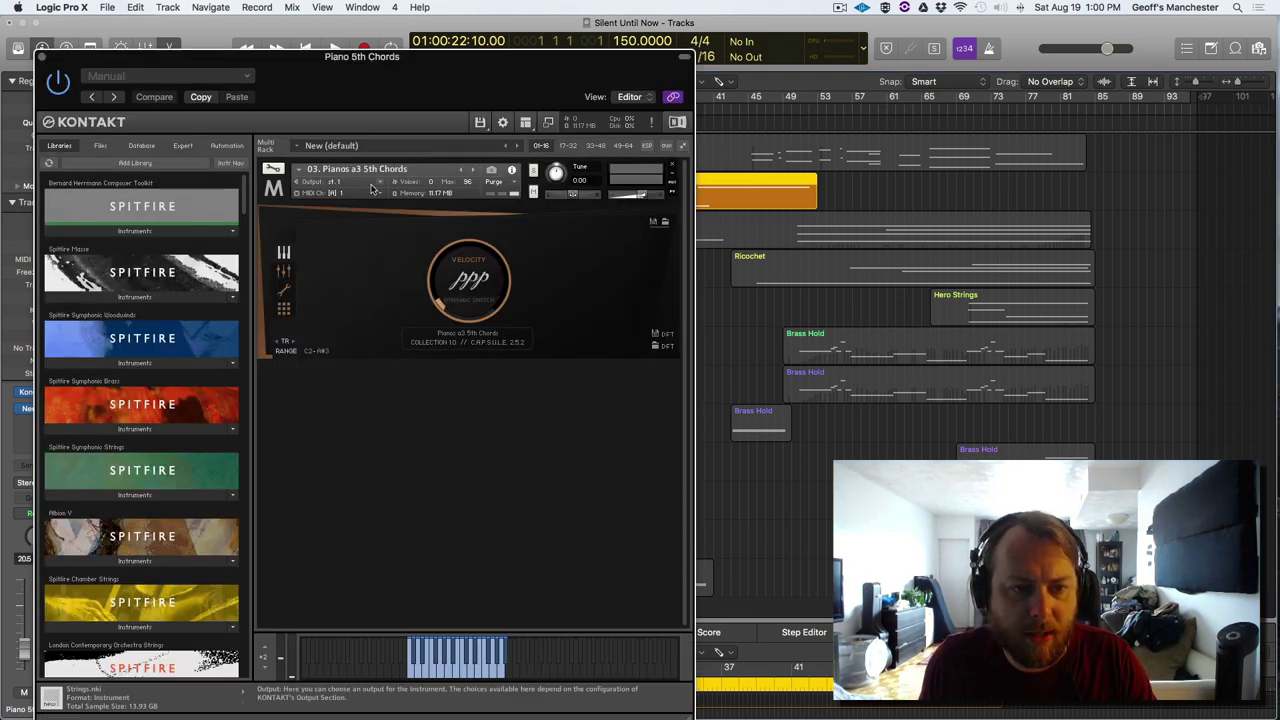
- Browse the Metropolis Ark 2 library to the TM Patches, District IV - Keys, Glamer Pianos a3 folder, and close Kontakt
scroll(158, 450, down, 5)
scroll(158, 450, down, 2)
click(120, 411)
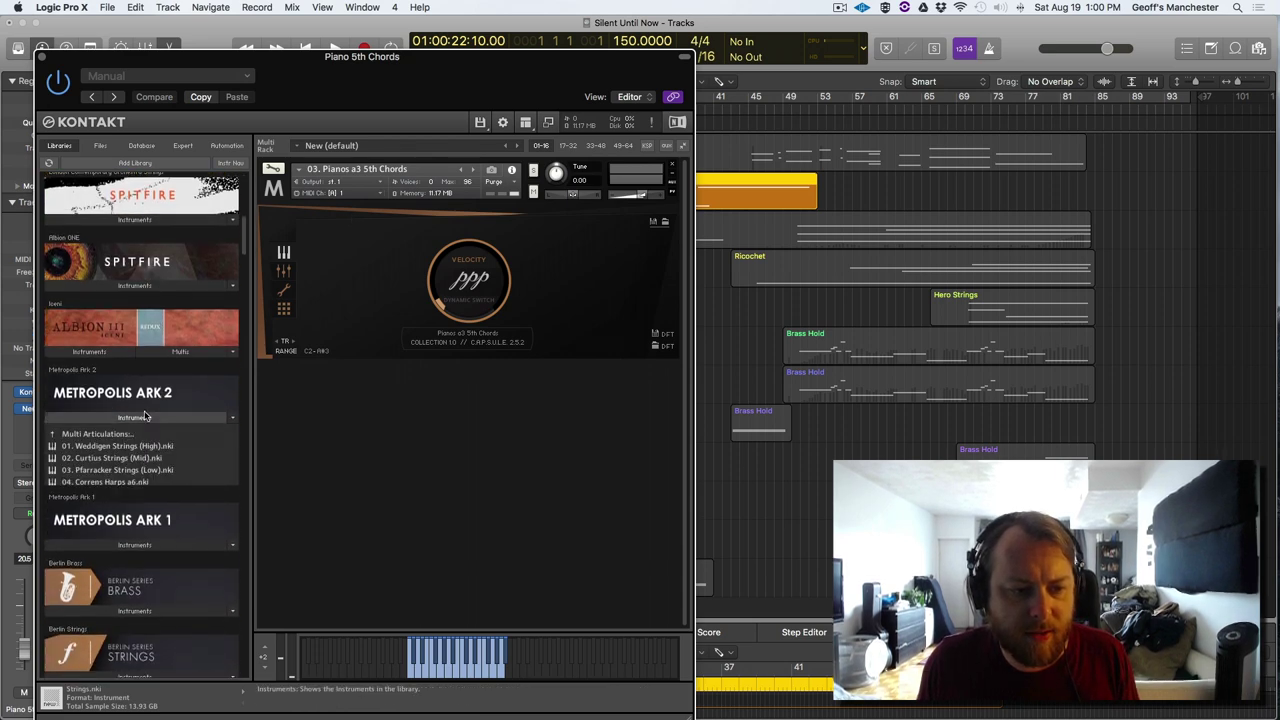
click(118, 427)
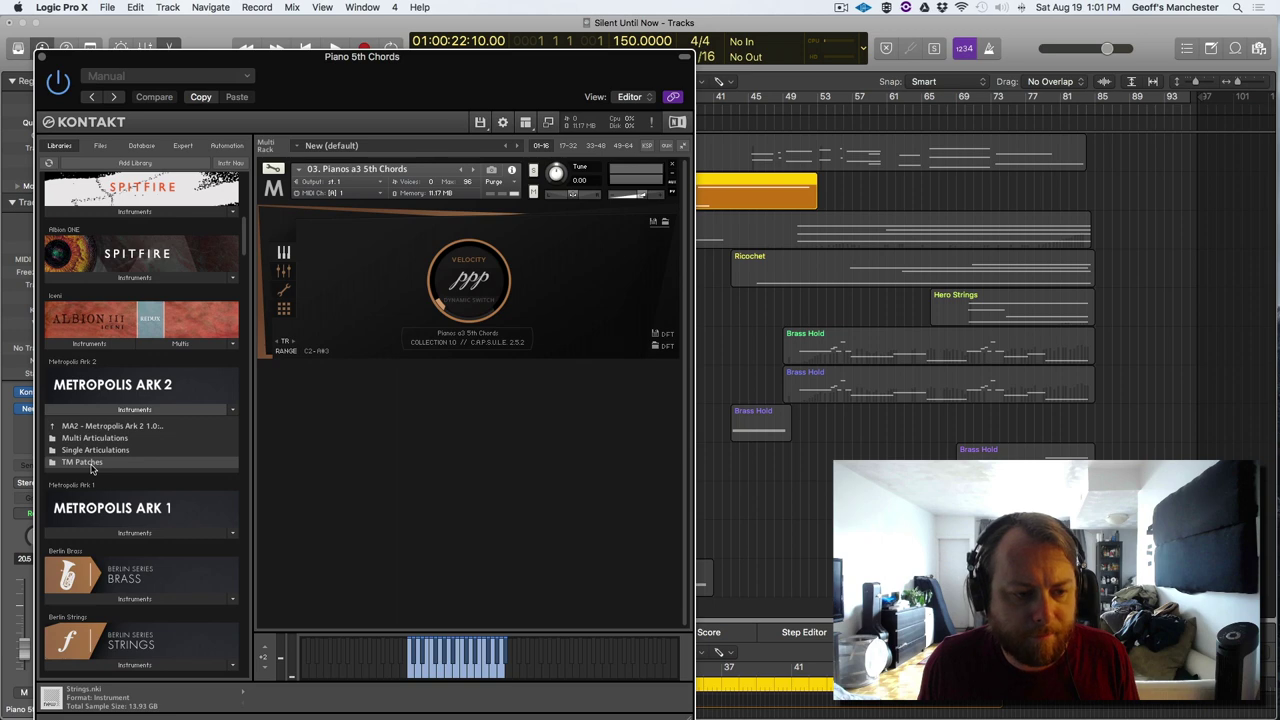
click(88, 463)
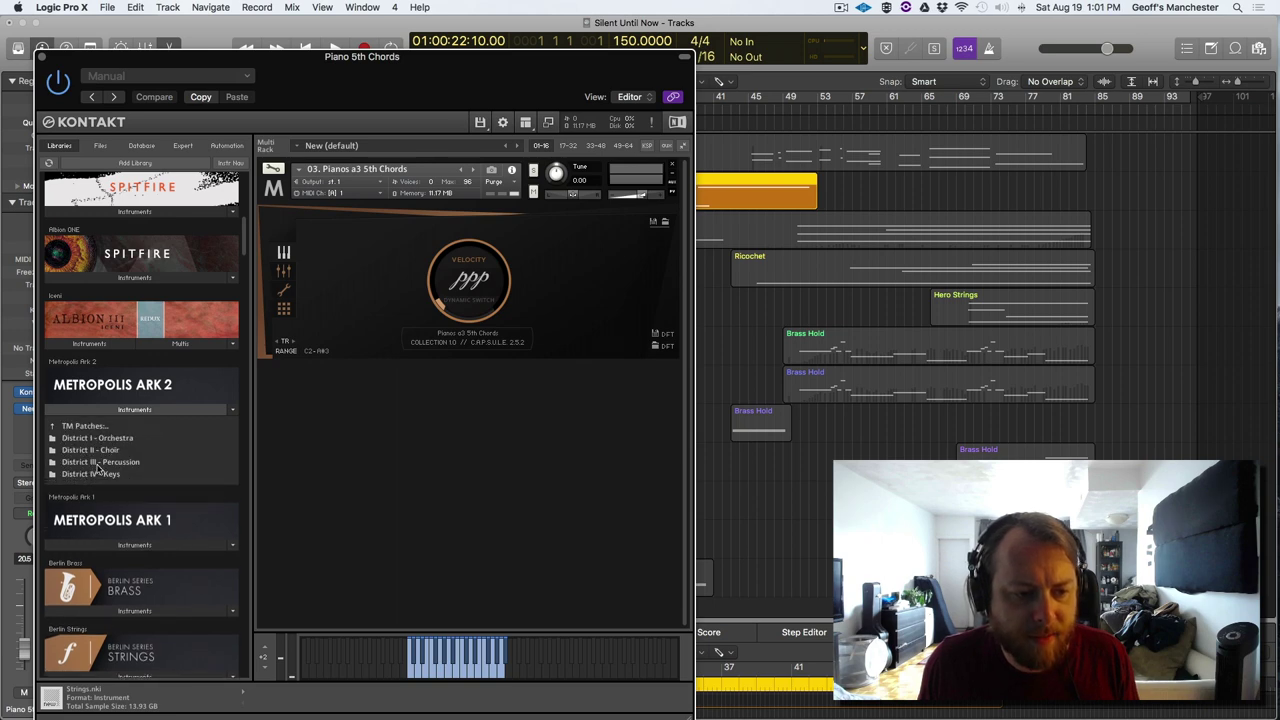
click(98, 474)
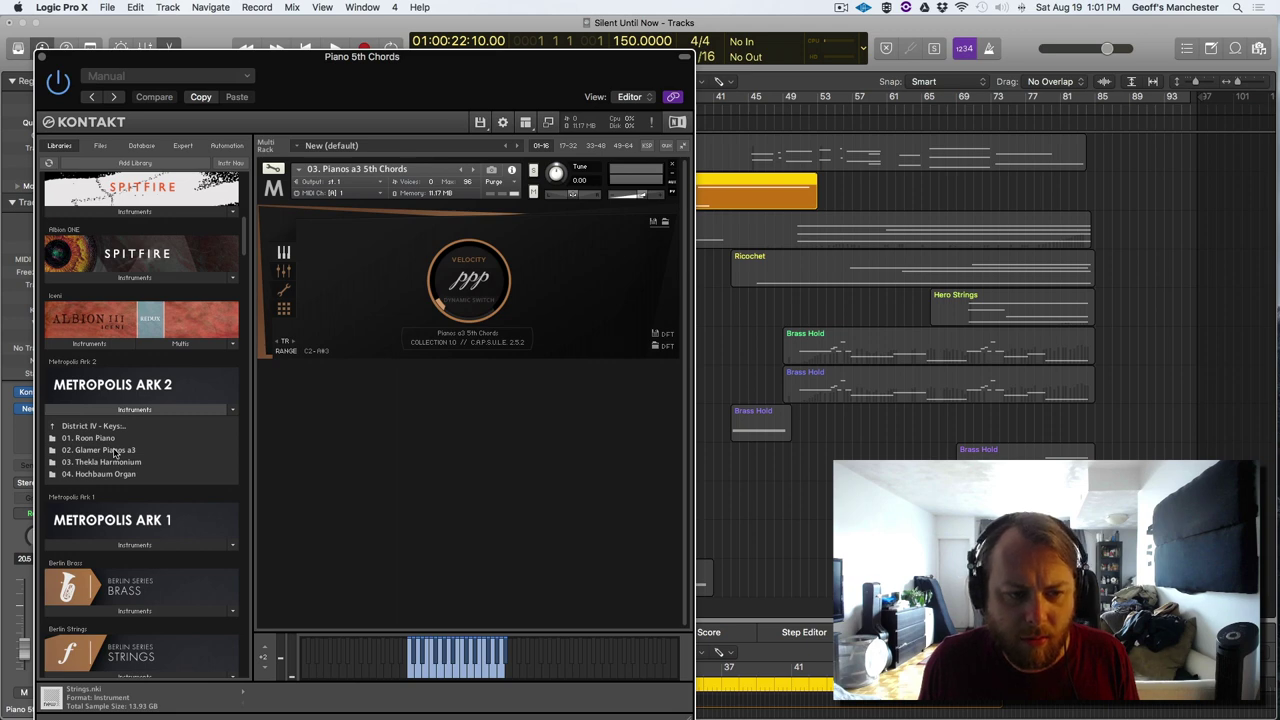
click(115, 452)
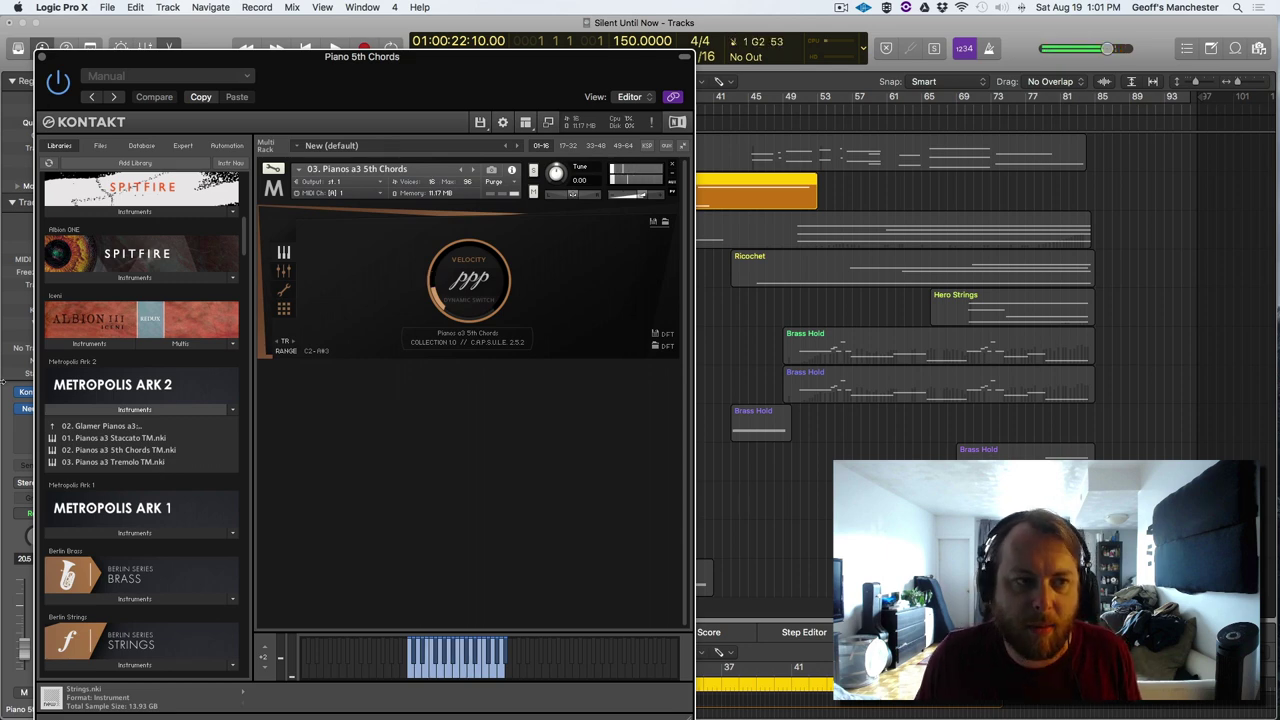
click(40, 57)
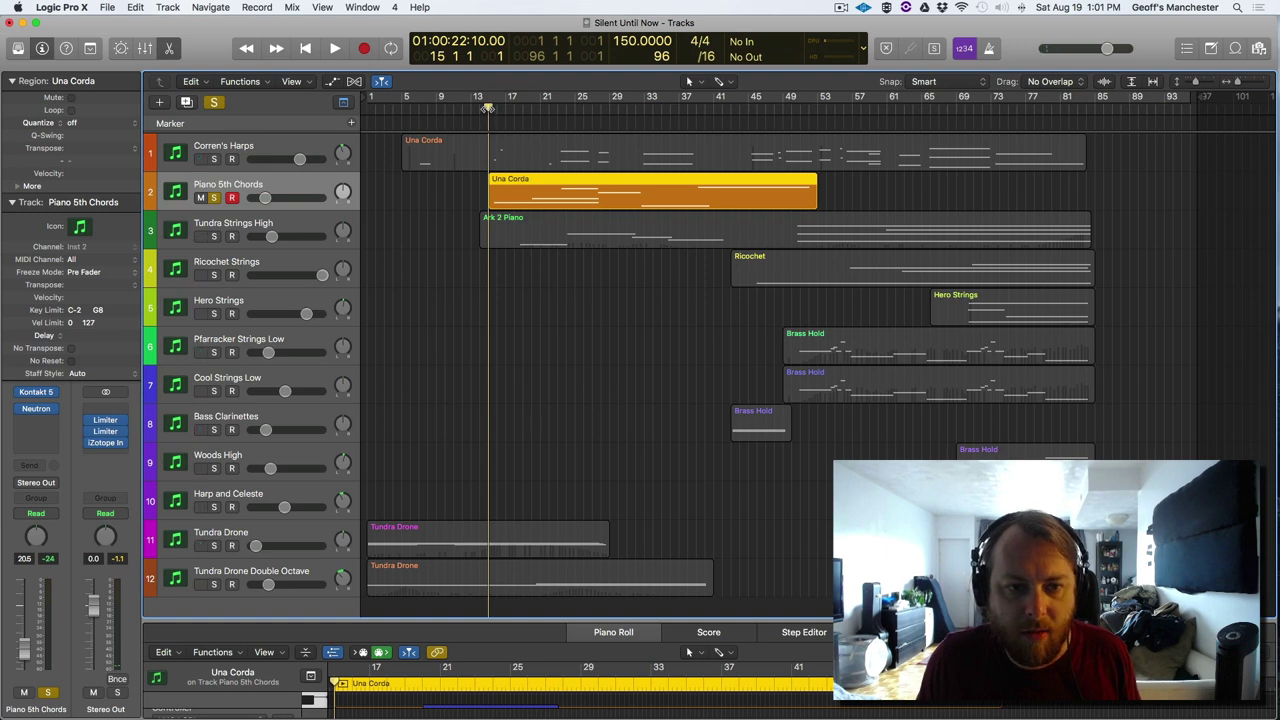
- Play the full mix from bar 14, solo Piano 5th Chords during playback, and stop at about bar 29
key(comma)
key(s)
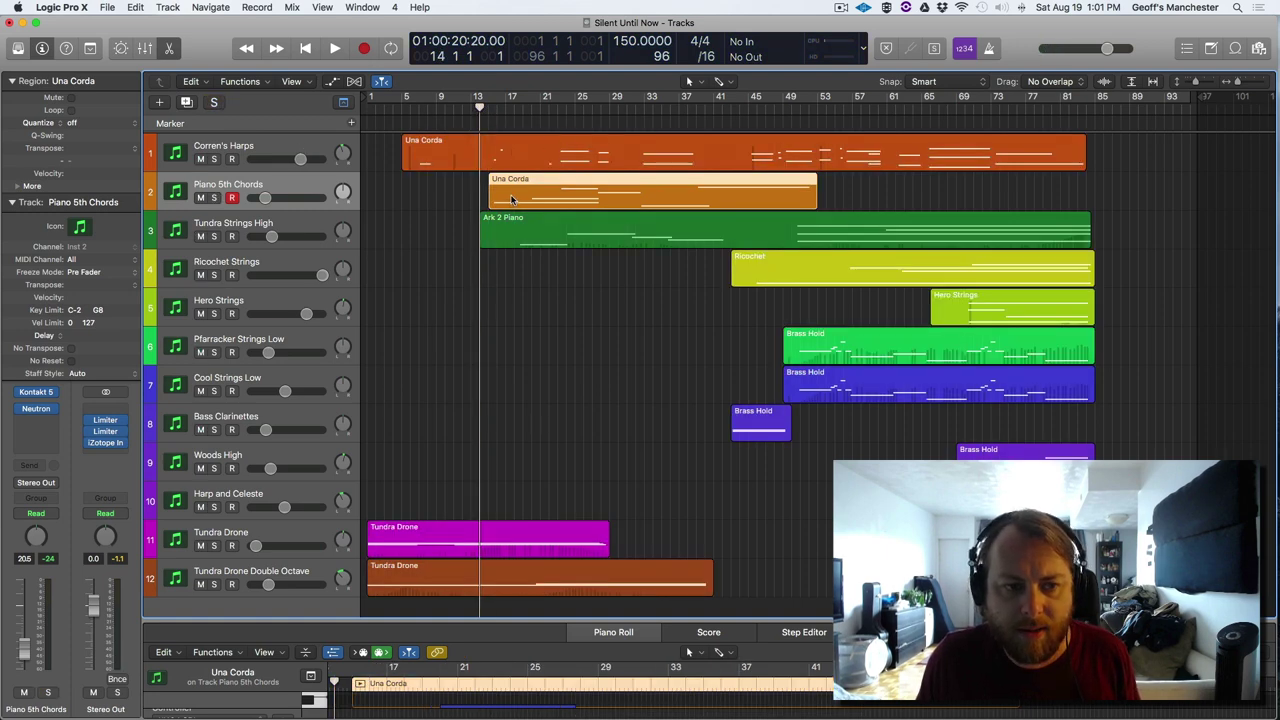
key(space)
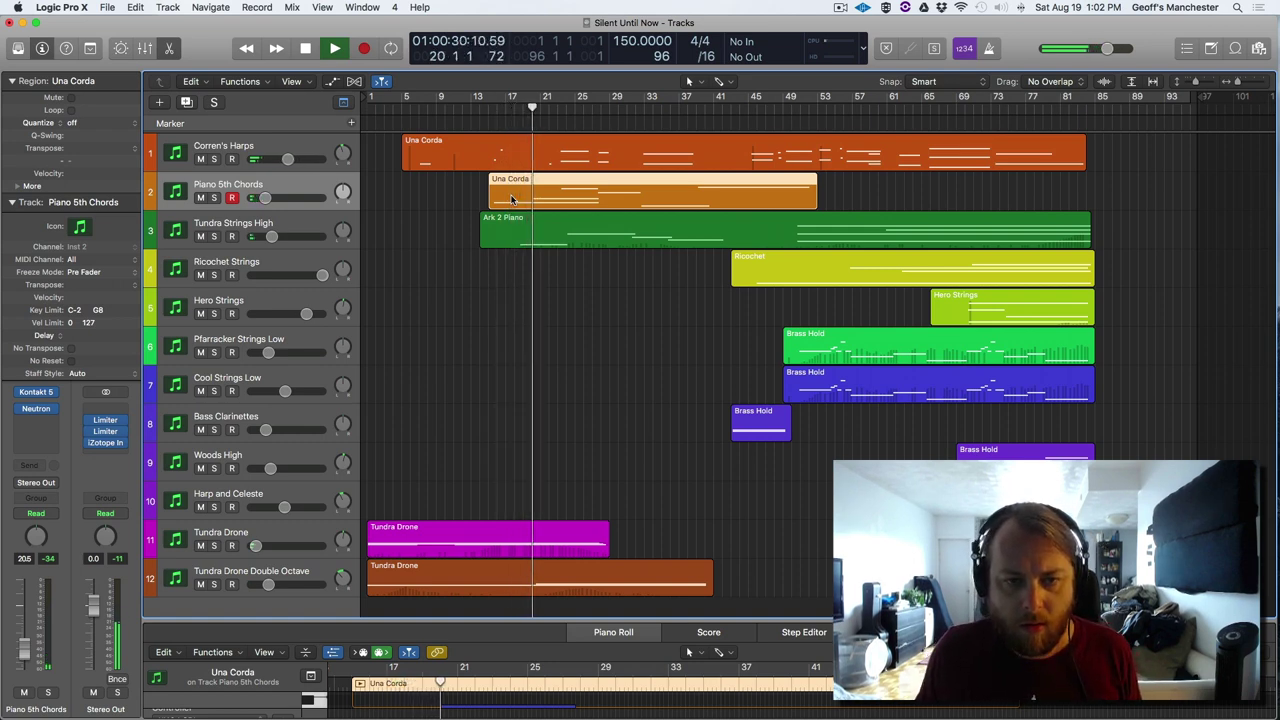
key(s)
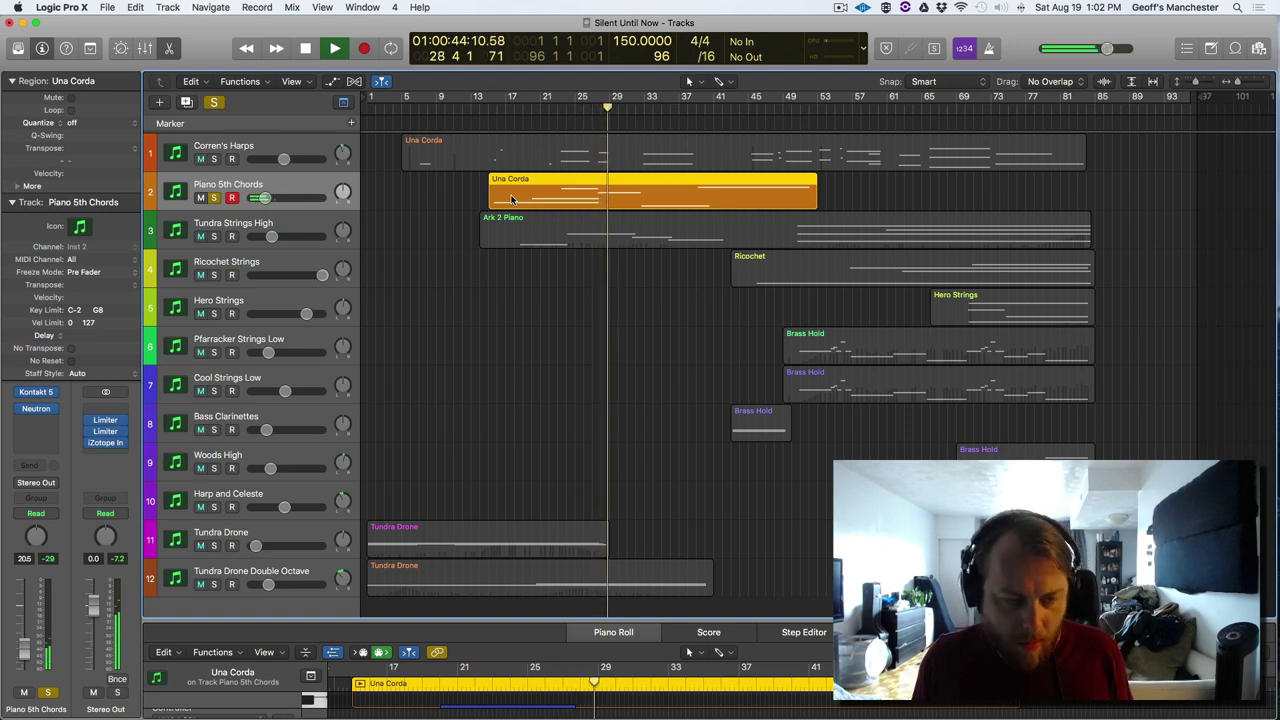
key(space)
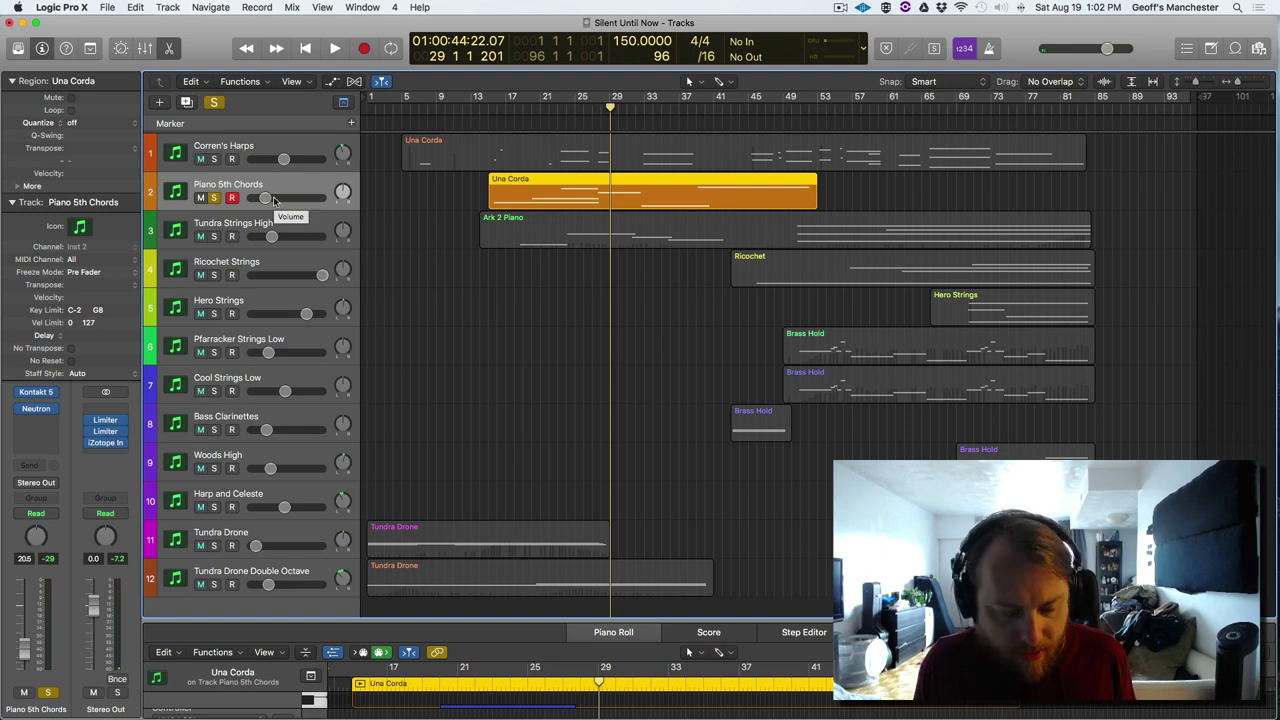
- Show track automation and check the Piano 5th Chords volume lane while playing the soloed track from bar 29 to about bar 34
key(a)
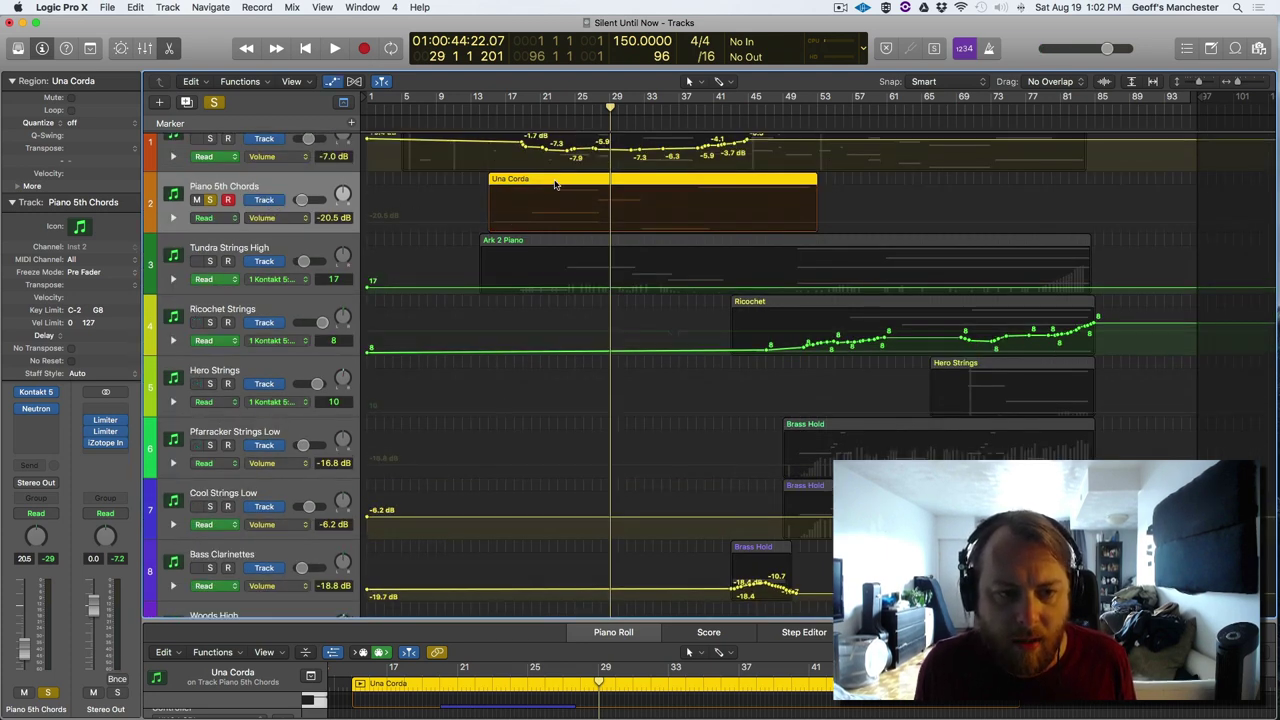
key(space)
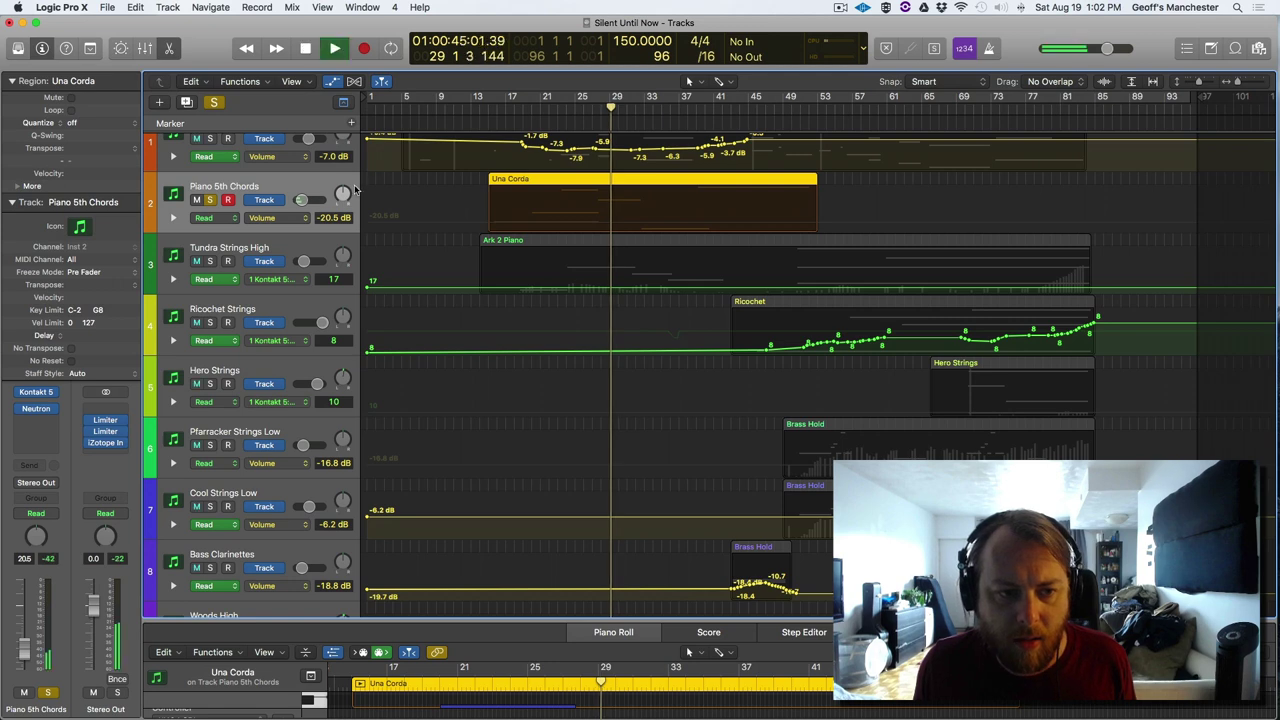
click(288, 218)
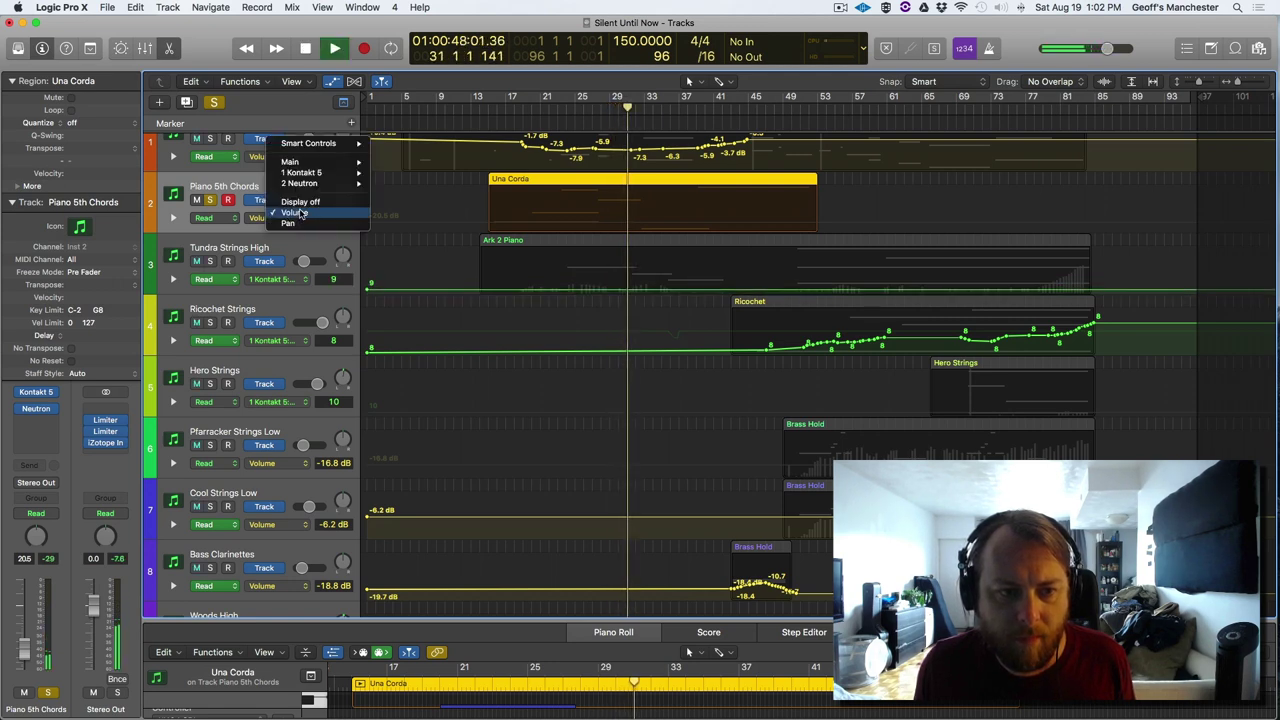
click(301, 212)
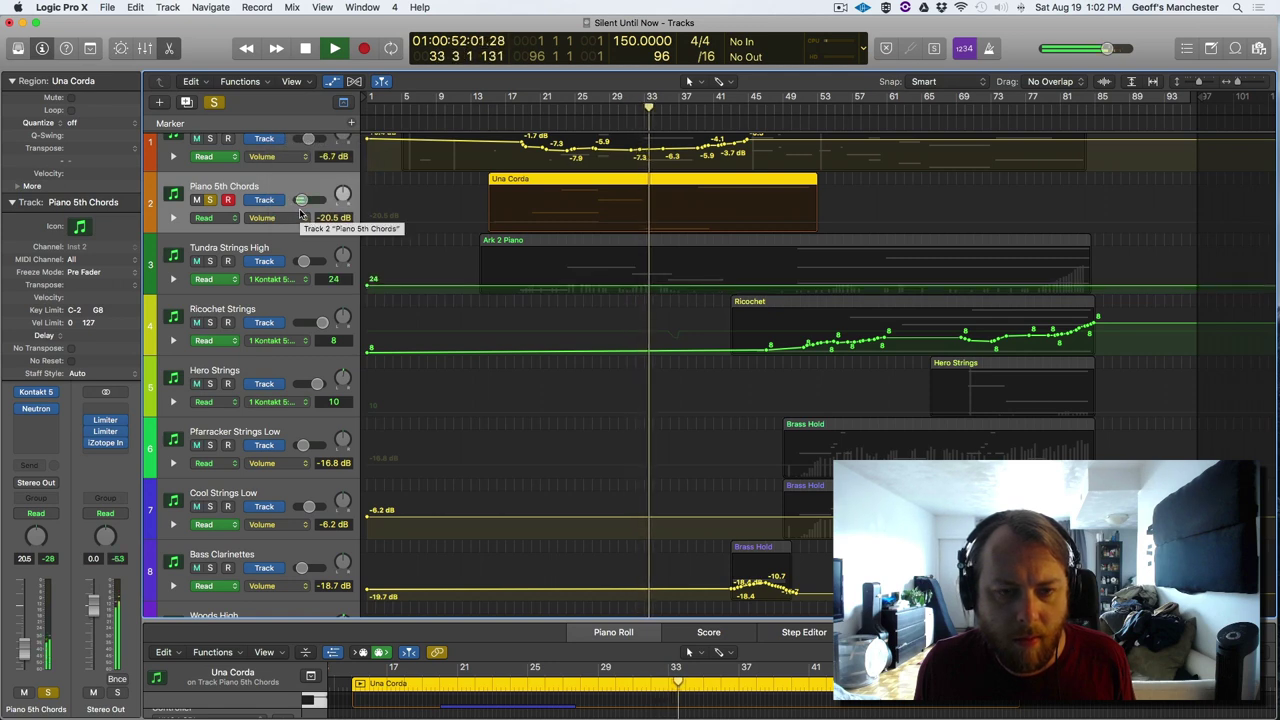
key(space)
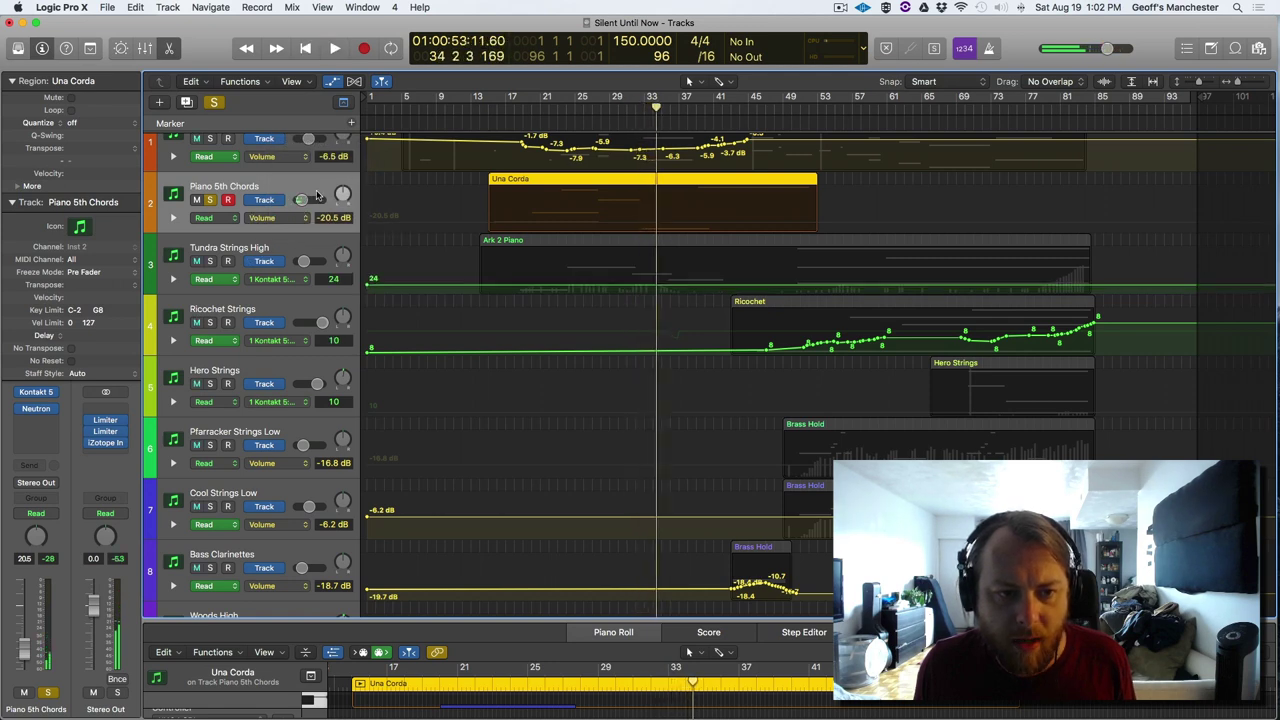
- Switch the solo from Piano 5th Chords to Corren's Harps to review the harps' volume automation
scroll(297, 187, up, 2)
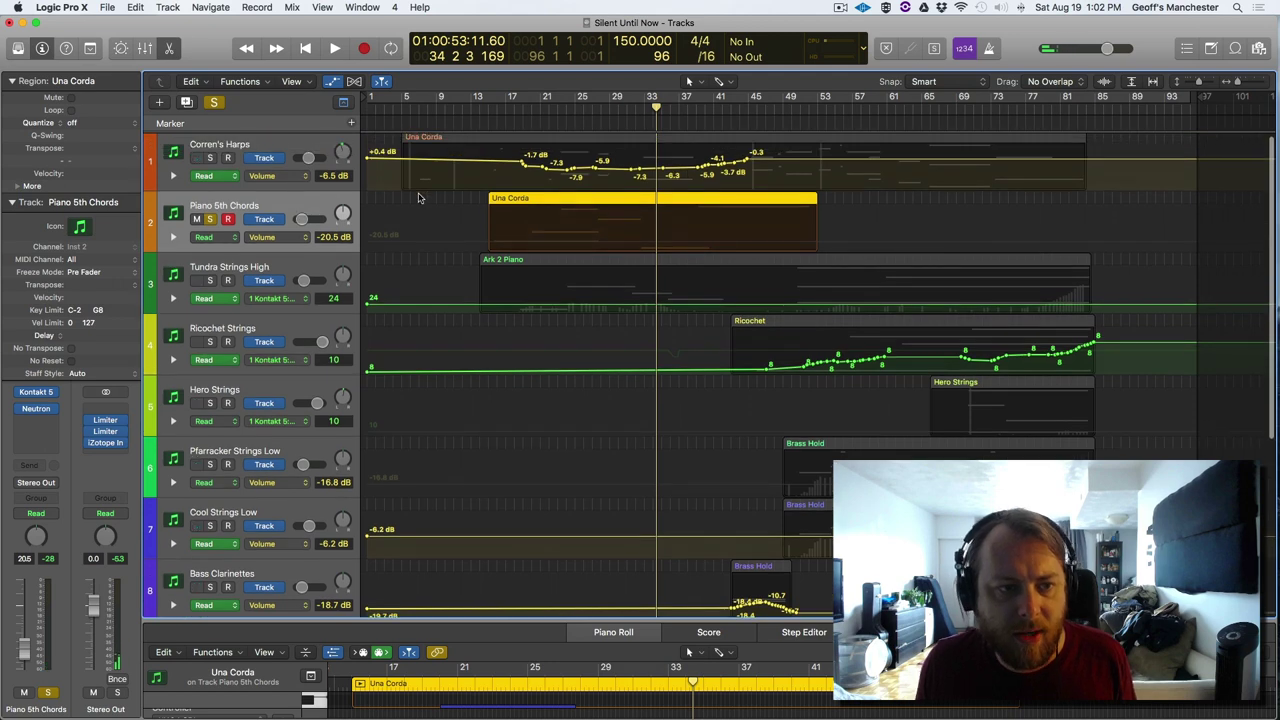
scroll(383, 180, up, 1)
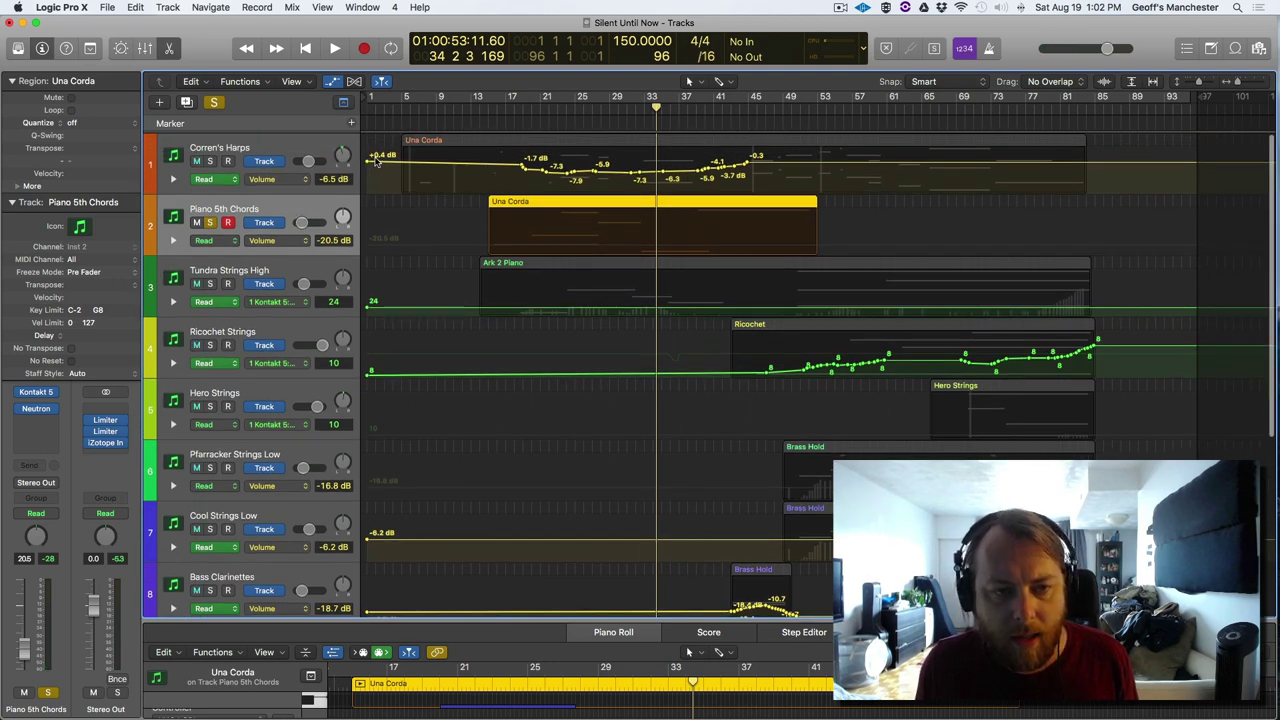
click(283, 148)
click(210, 221)
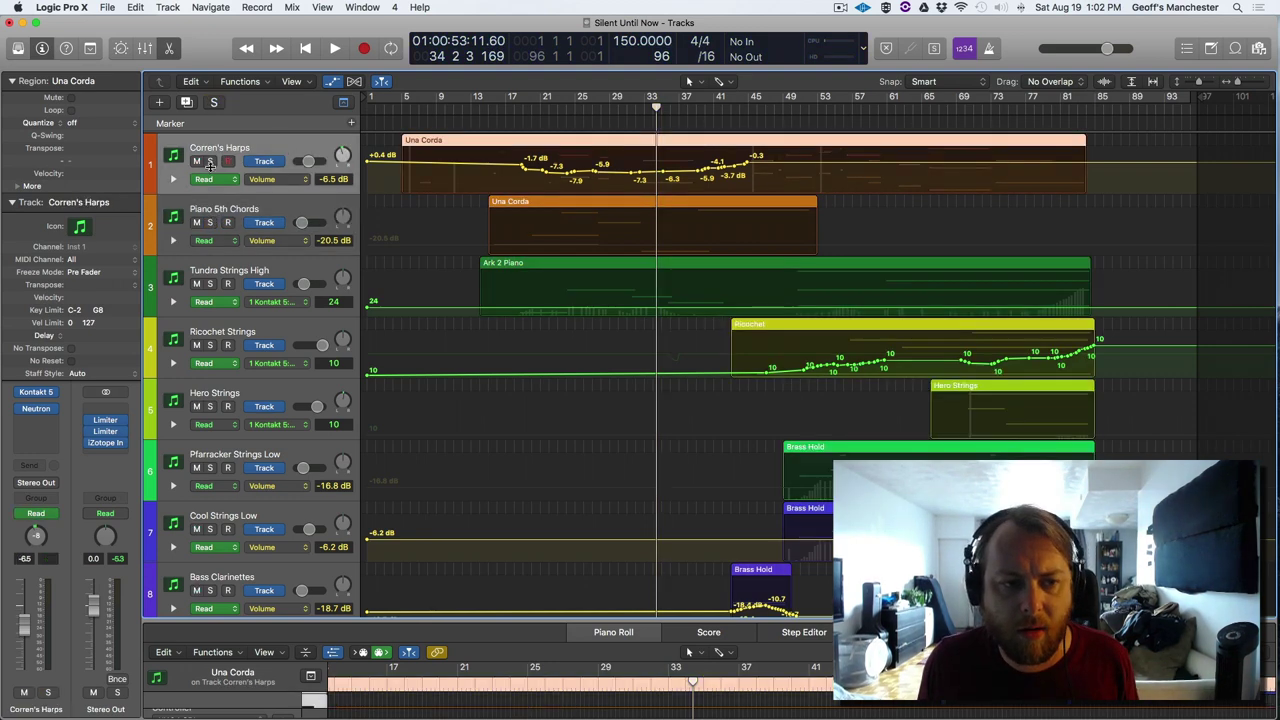
click(209, 161)
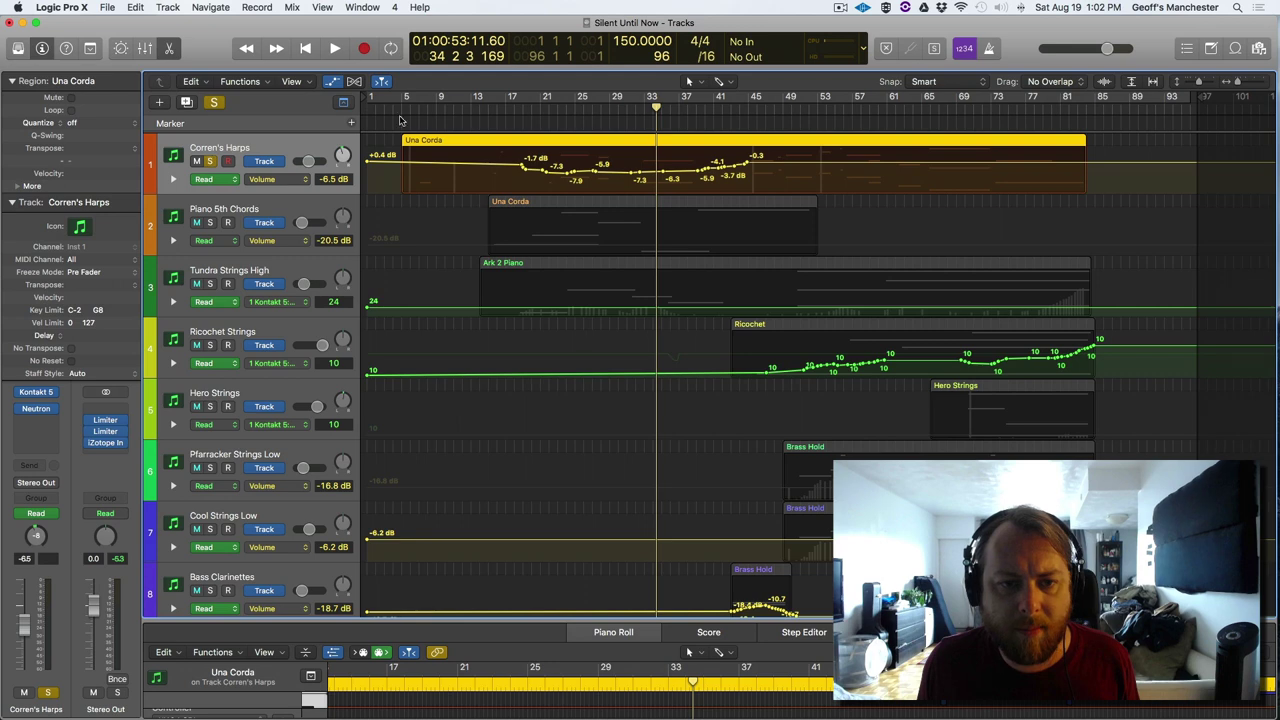
- Play the soloed harps from bar 16, replay from bar 13 switching to the full mix, and stop at about bar 19
click(499, 106)
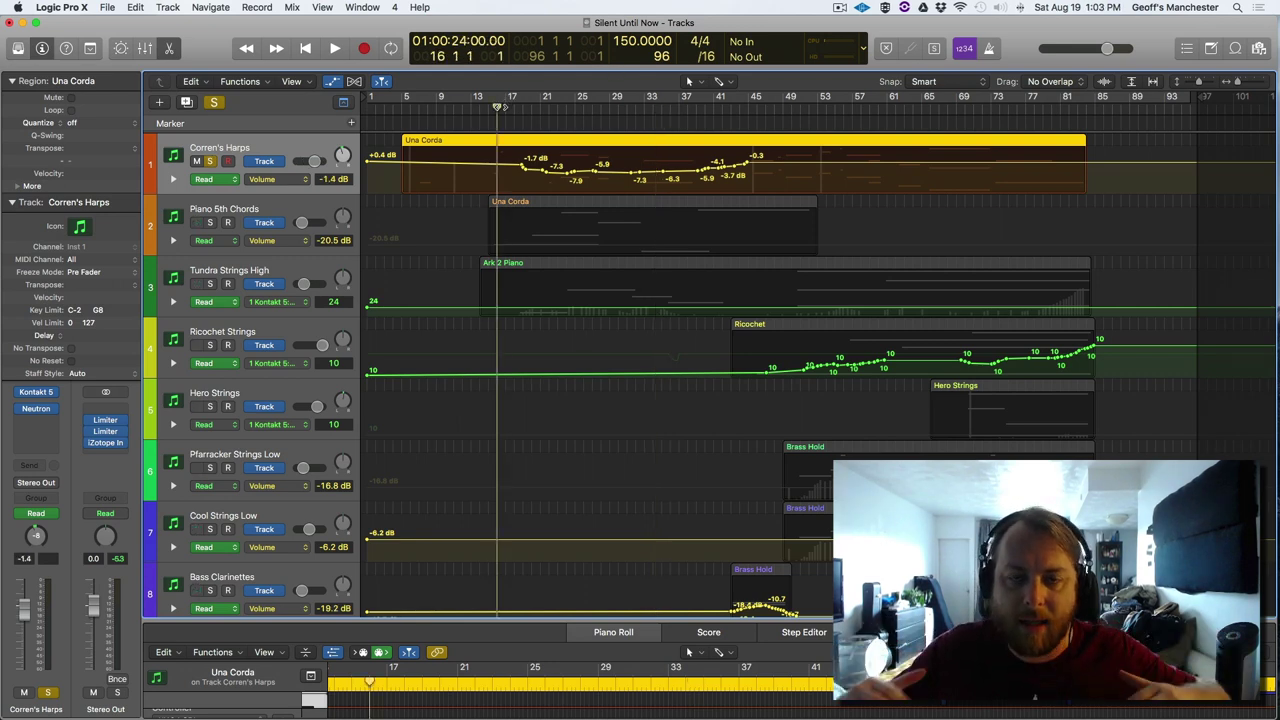
key(space)
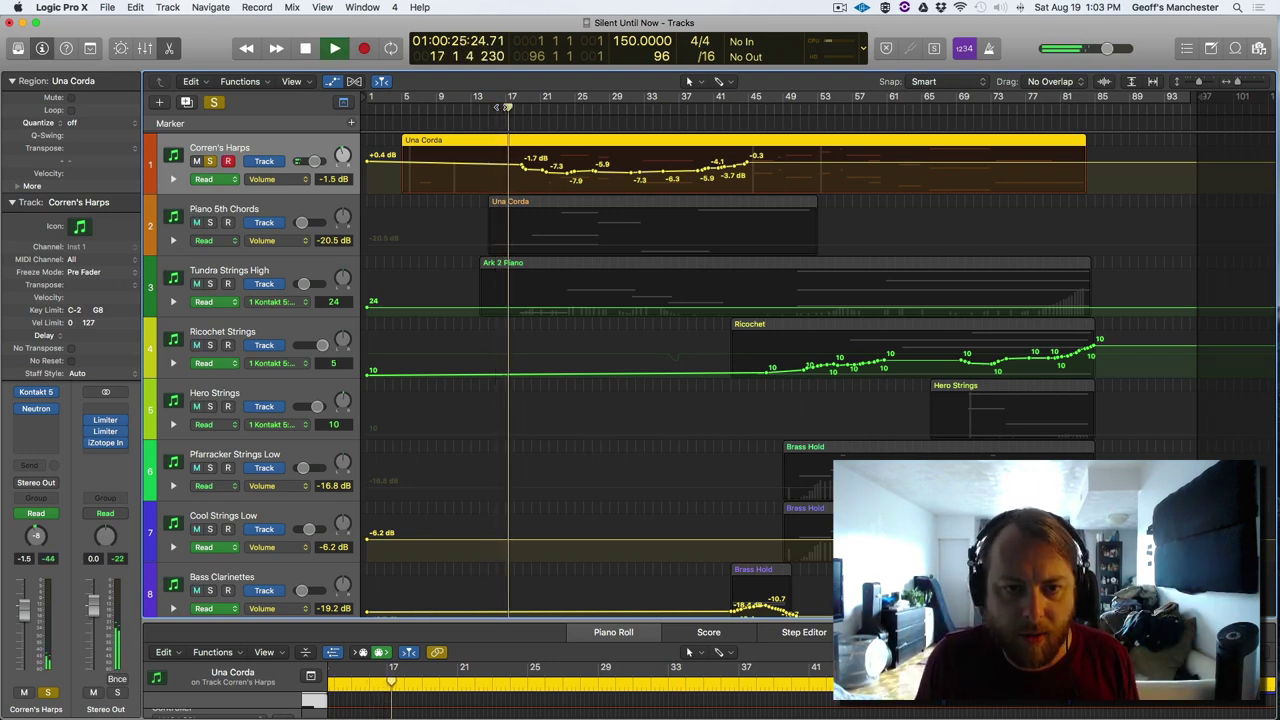
key(space)
key(space)
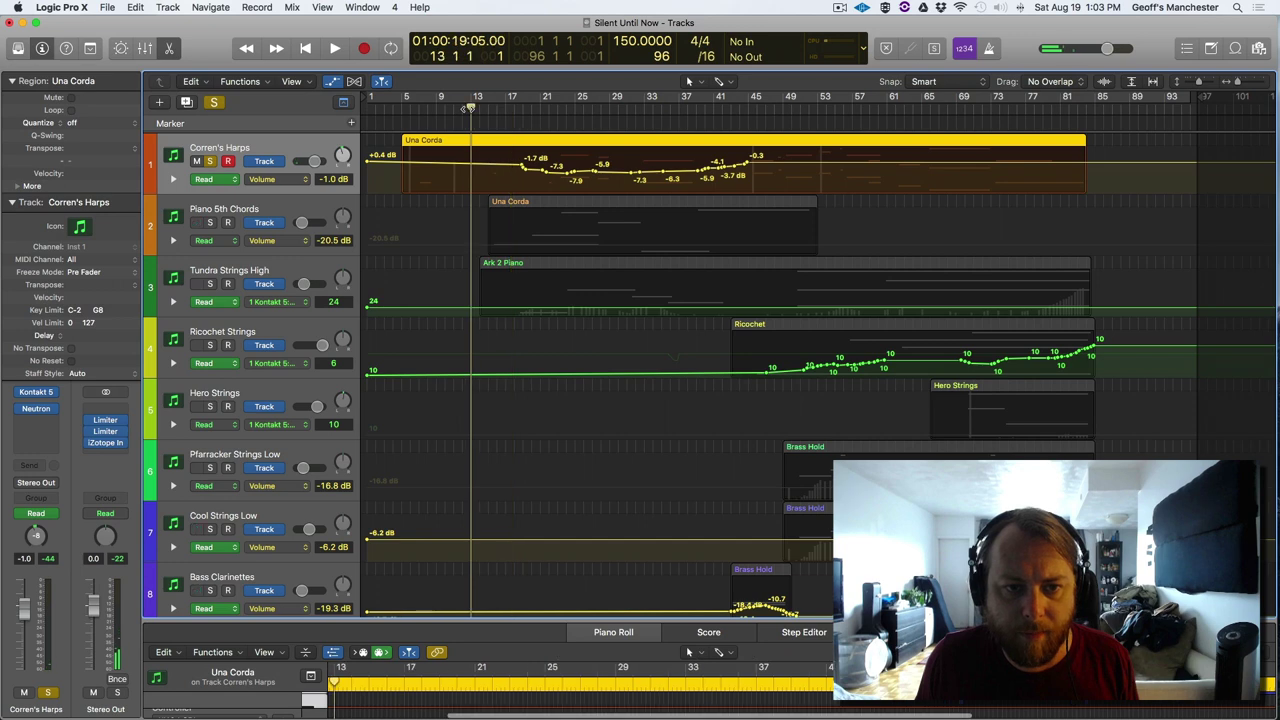
key(s)
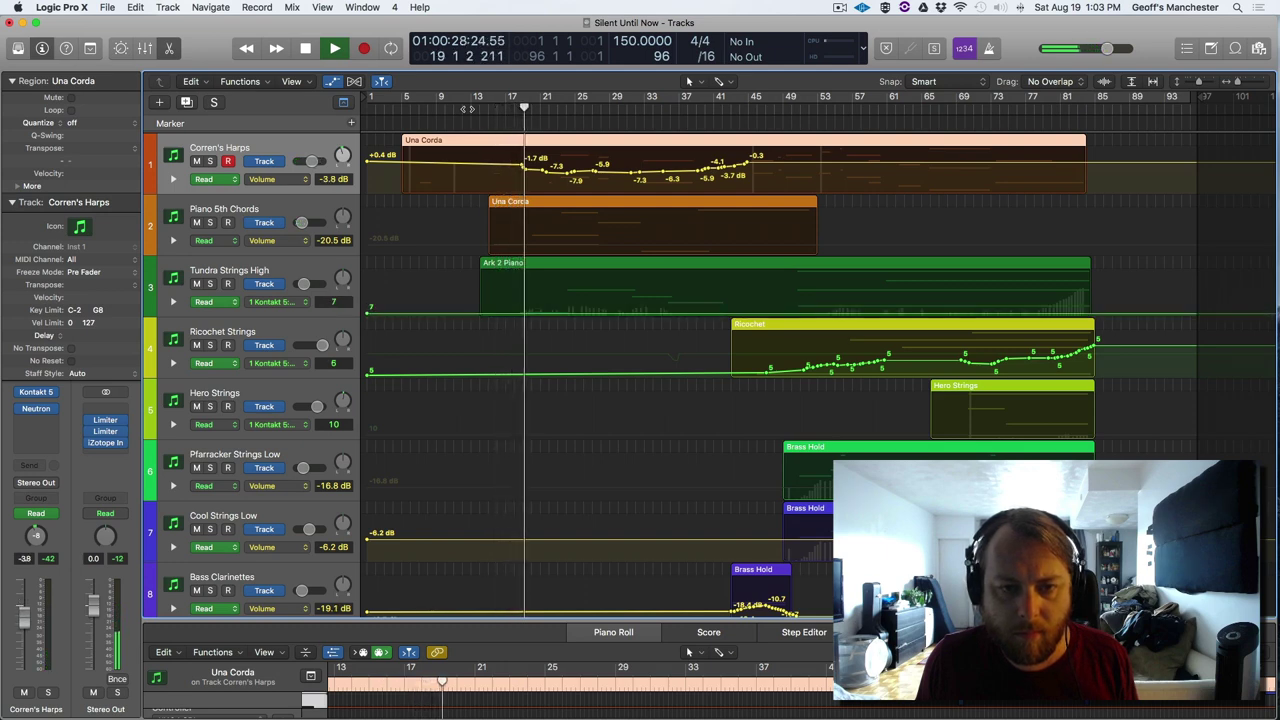
key(space)
- Play the full mix from about bar 10 to bar 47 to hear the harps' volume automation, stop, and hide the automation
click(430, 106)
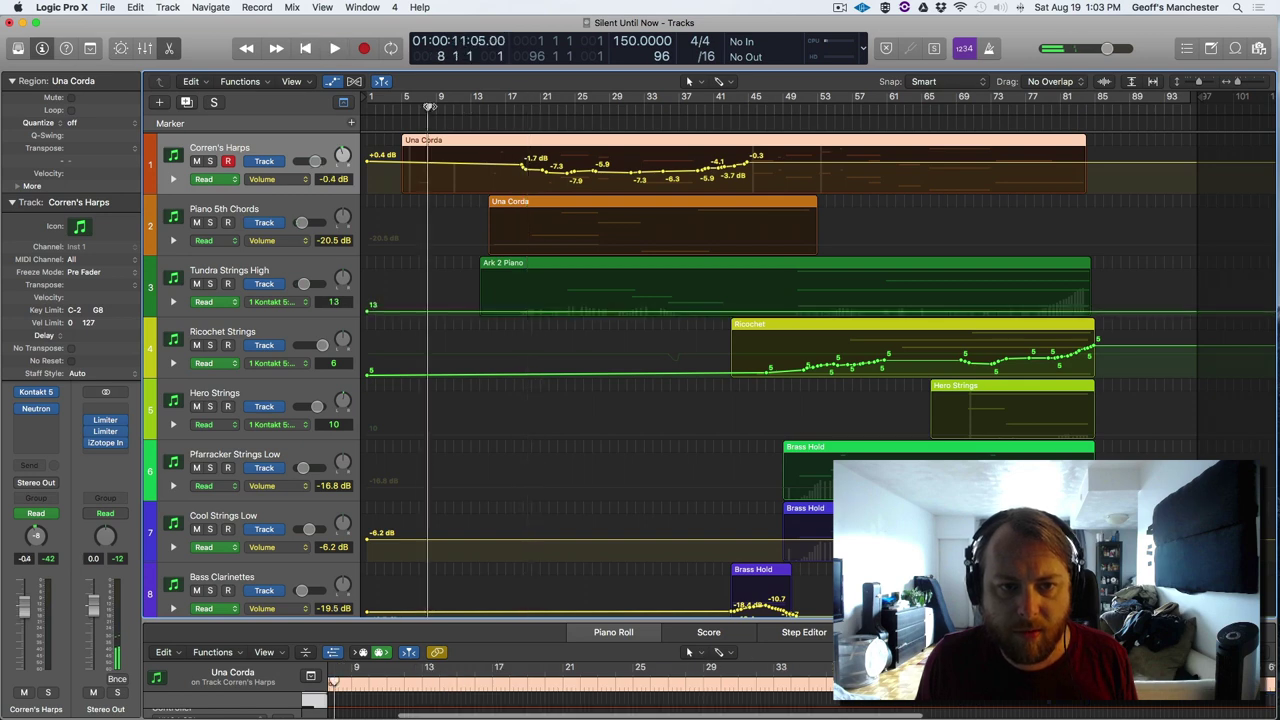
click(411, 106)
double_click(446, 106)
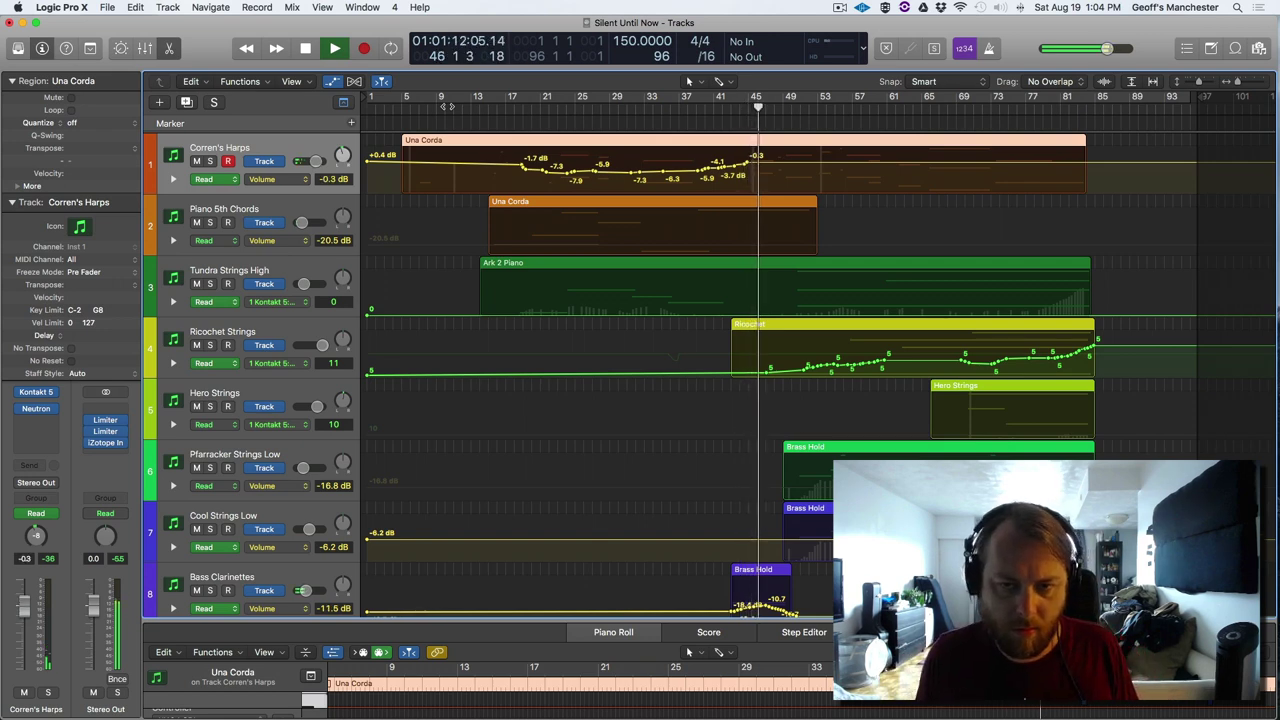
key(space)
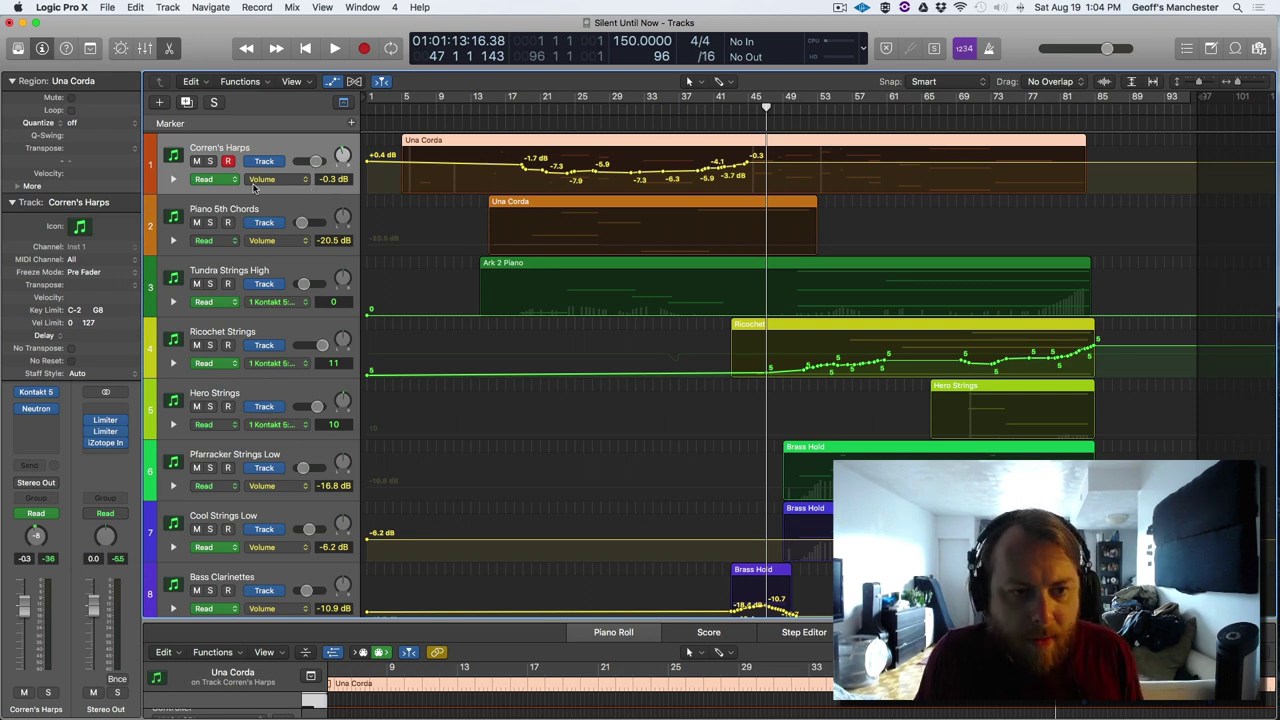
key(a)
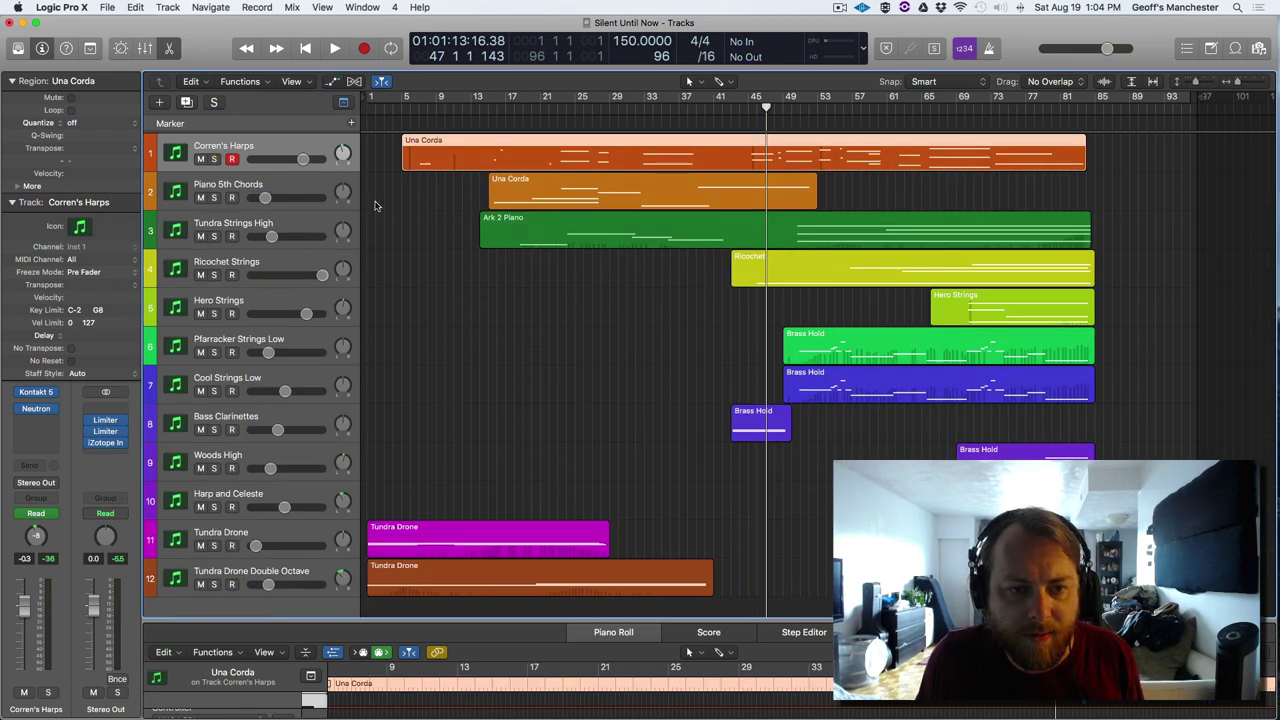
- Solo the Tundra Strings High track and play it from about bar 18
click(340, 219)
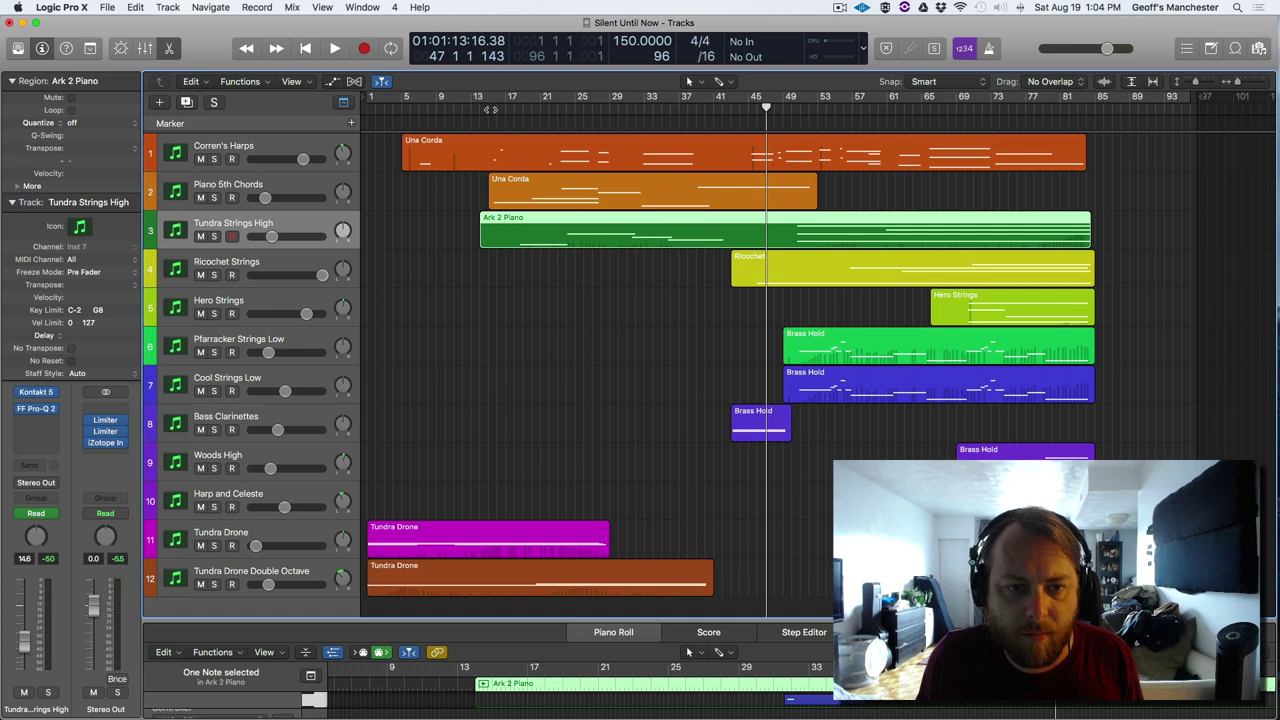
click(488, 108)
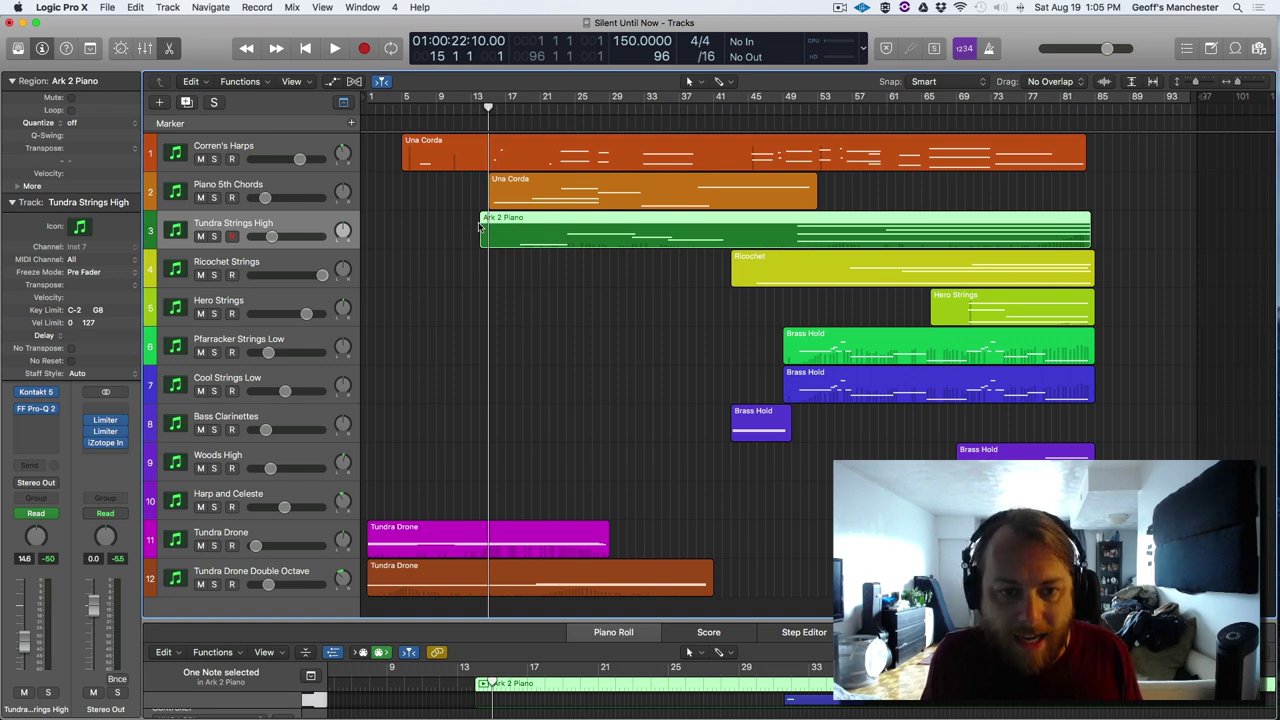
click(523, 105)
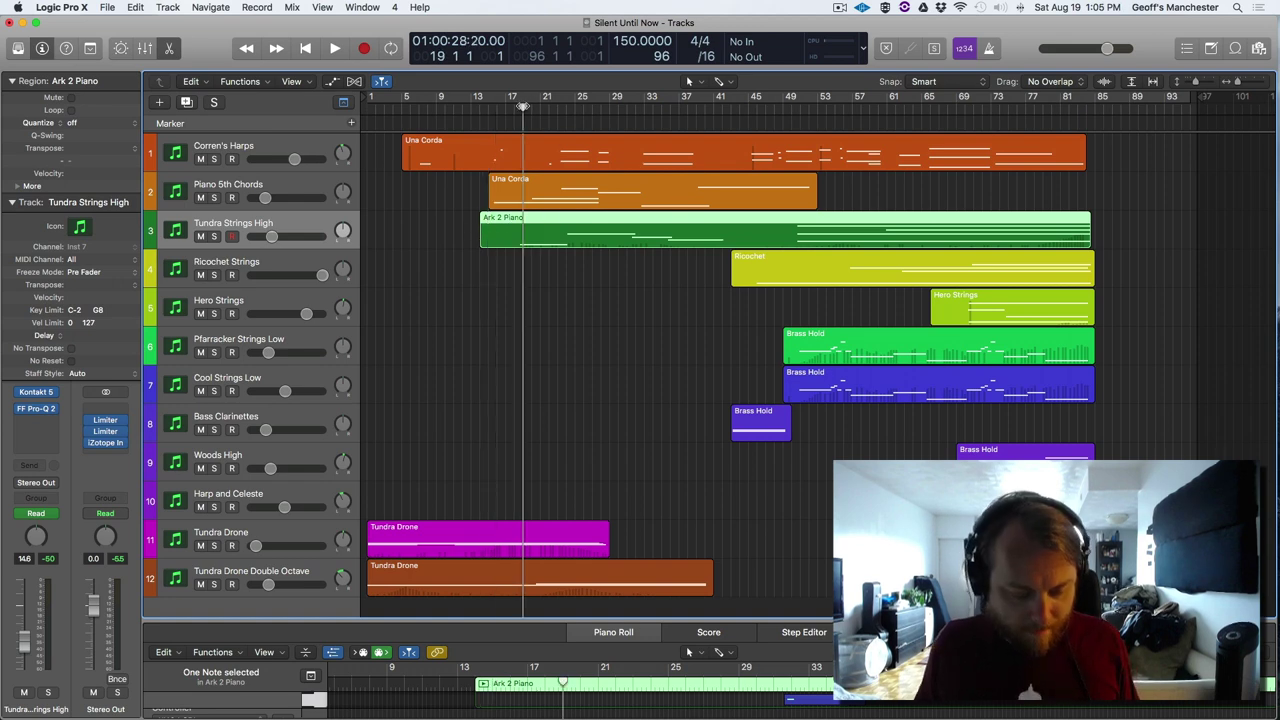
click(514, 105)
key(s)
key(space)
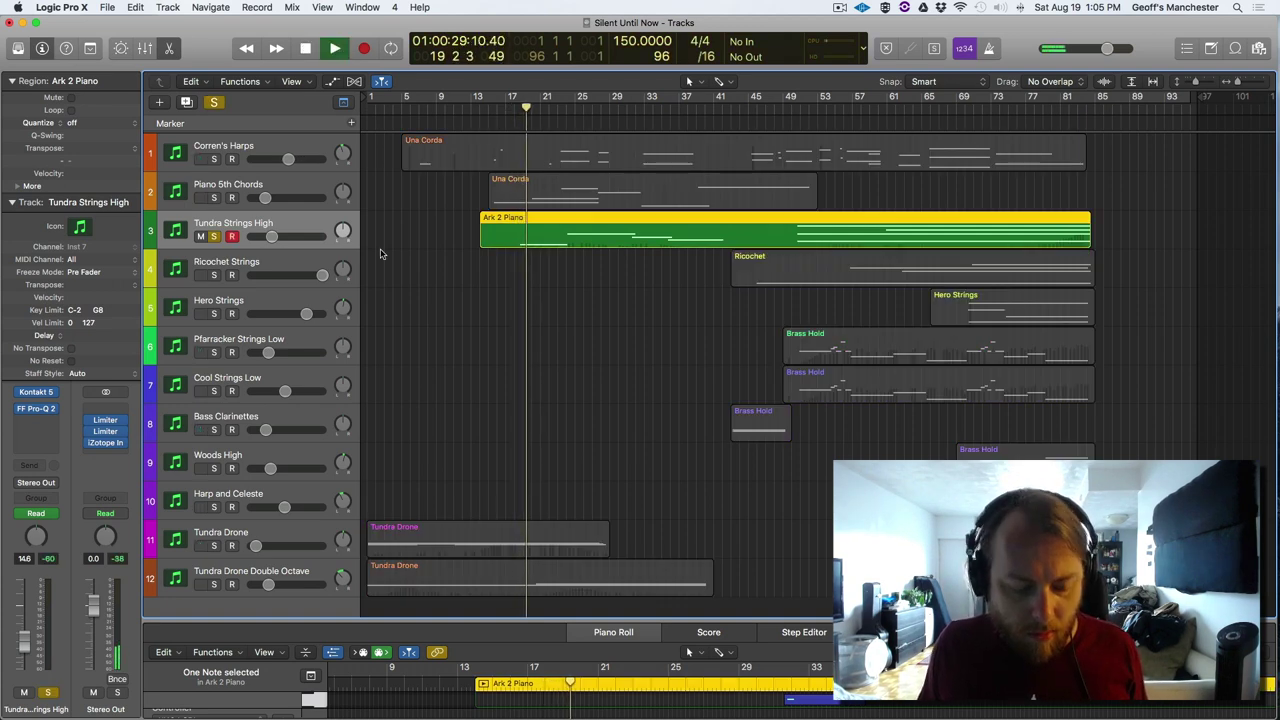
- Show track automation, check that the Tundra Strings High lane uses Dynamics - Strings High - Main, and stop playback at about bar 25
key(a)
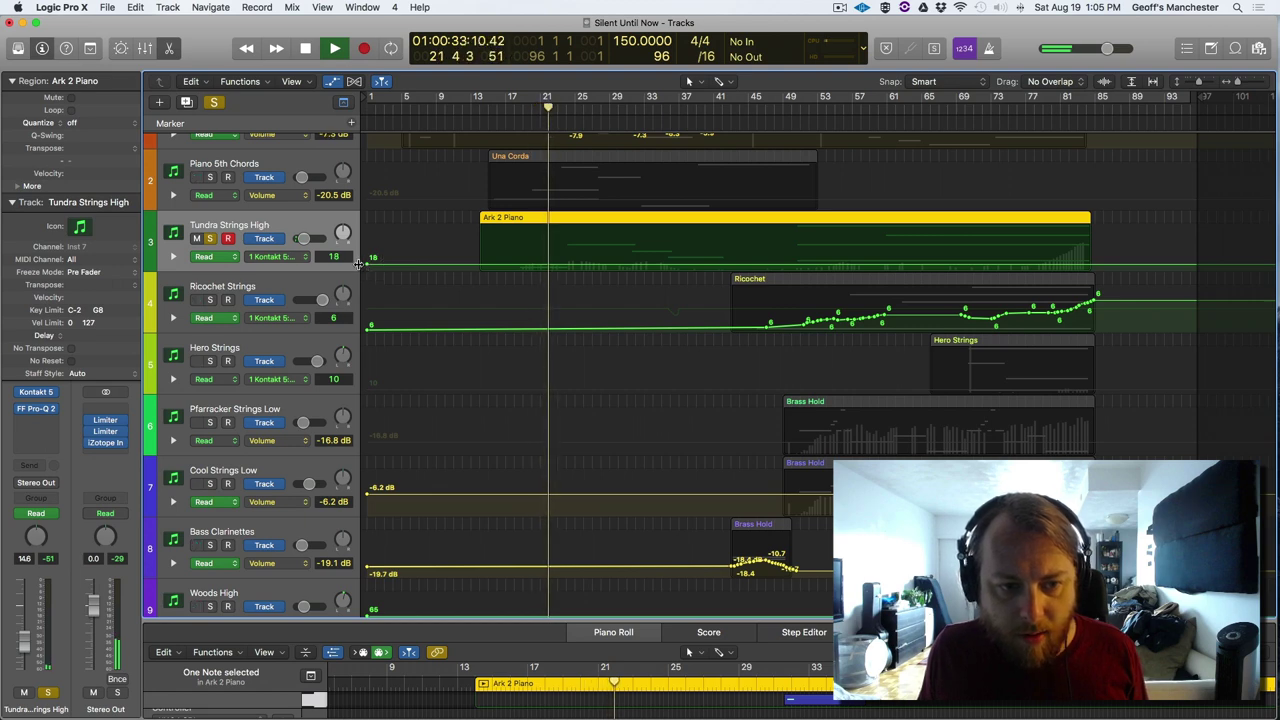
click(280, 257)
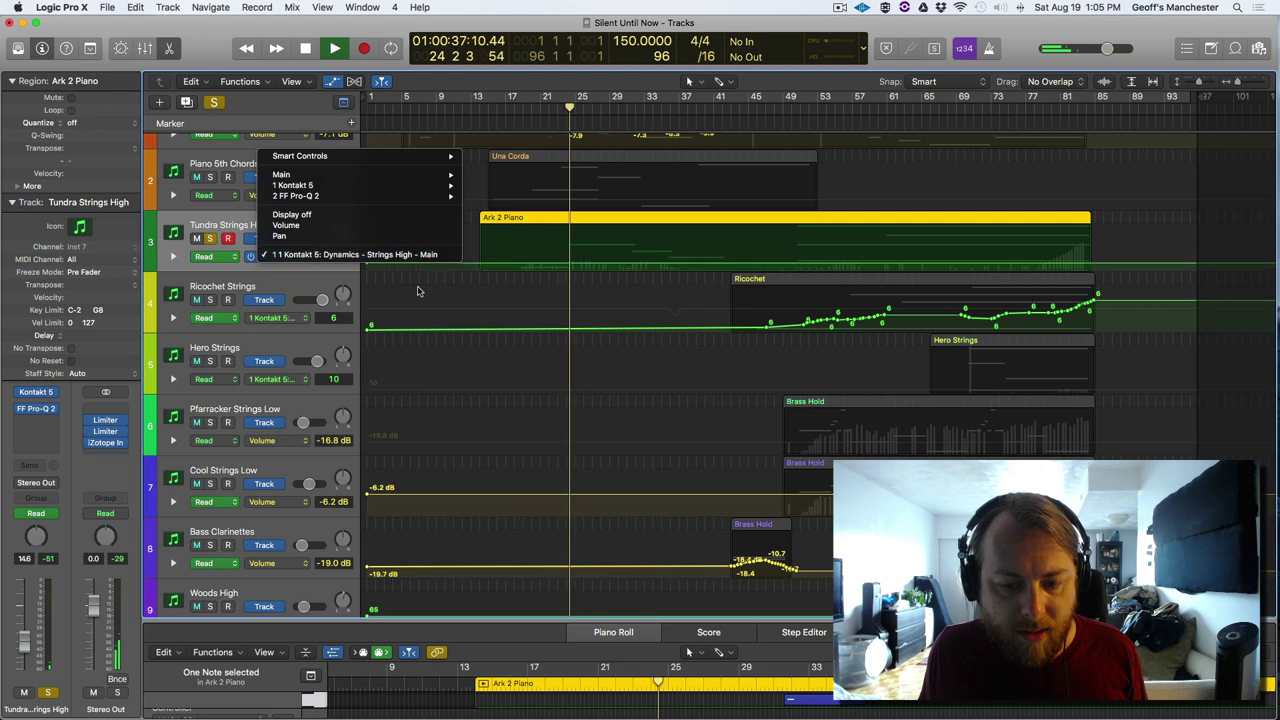
click(335, 255)
key(space)
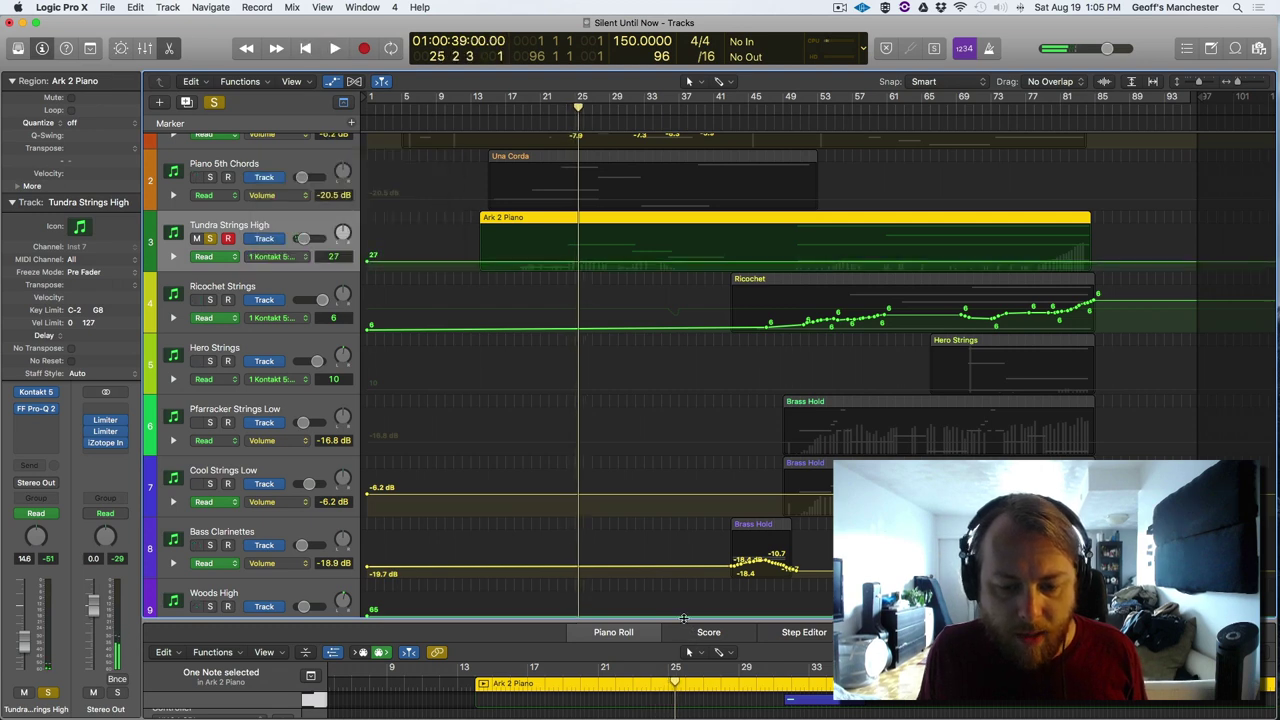
- Enlarge the Piano Roll and display the #09 LSB controller curve of the Ark 2 Piano region
drag(698, 652, 714, 252)
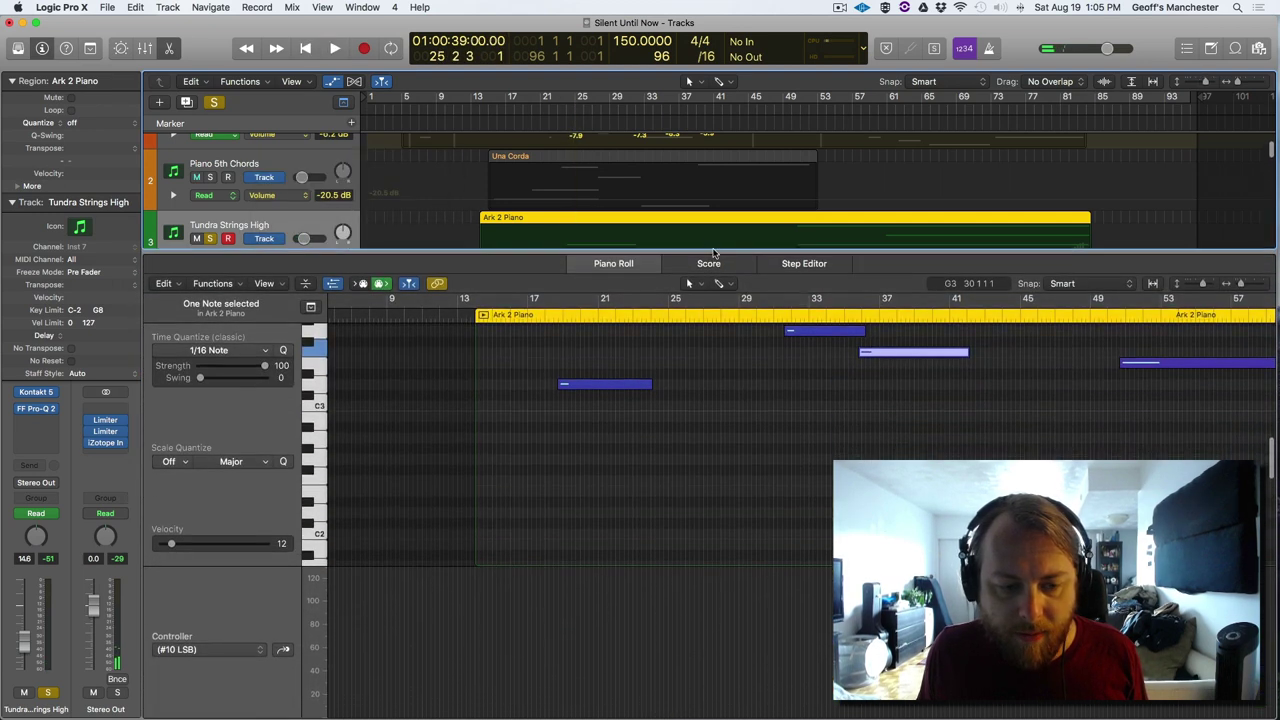
click(283, 650)
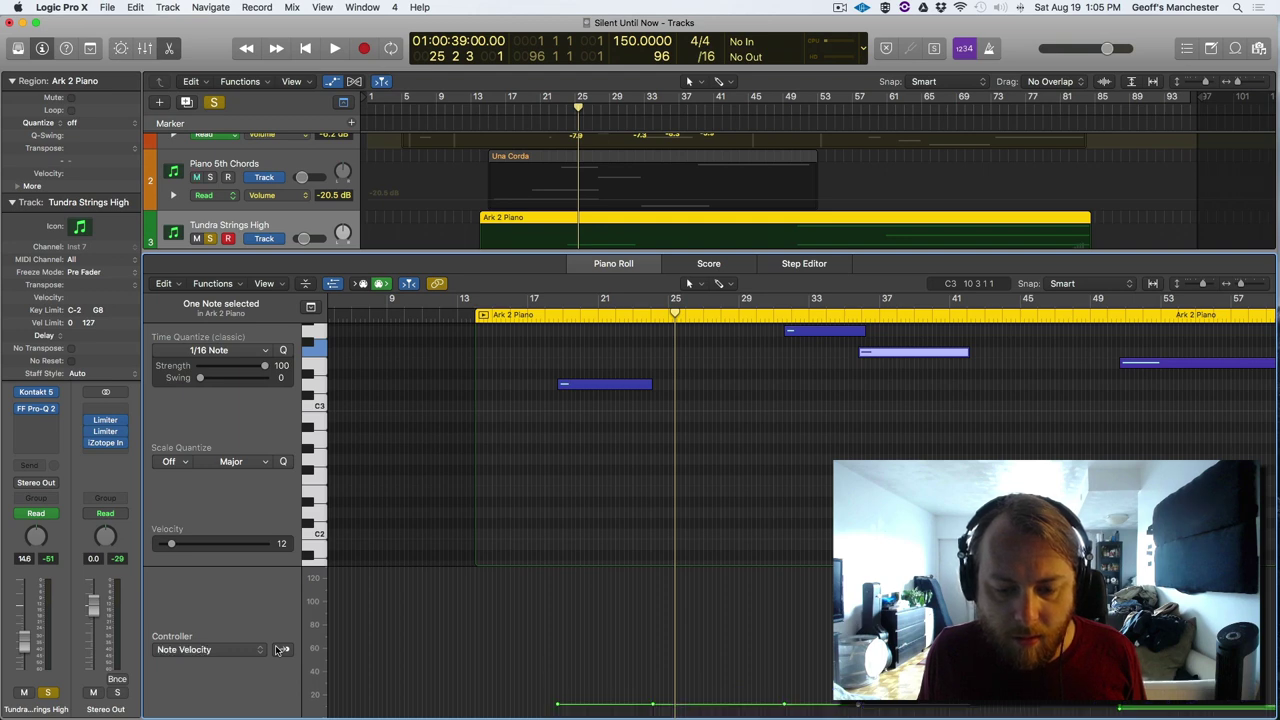
scroll(600, 656, down, 5)
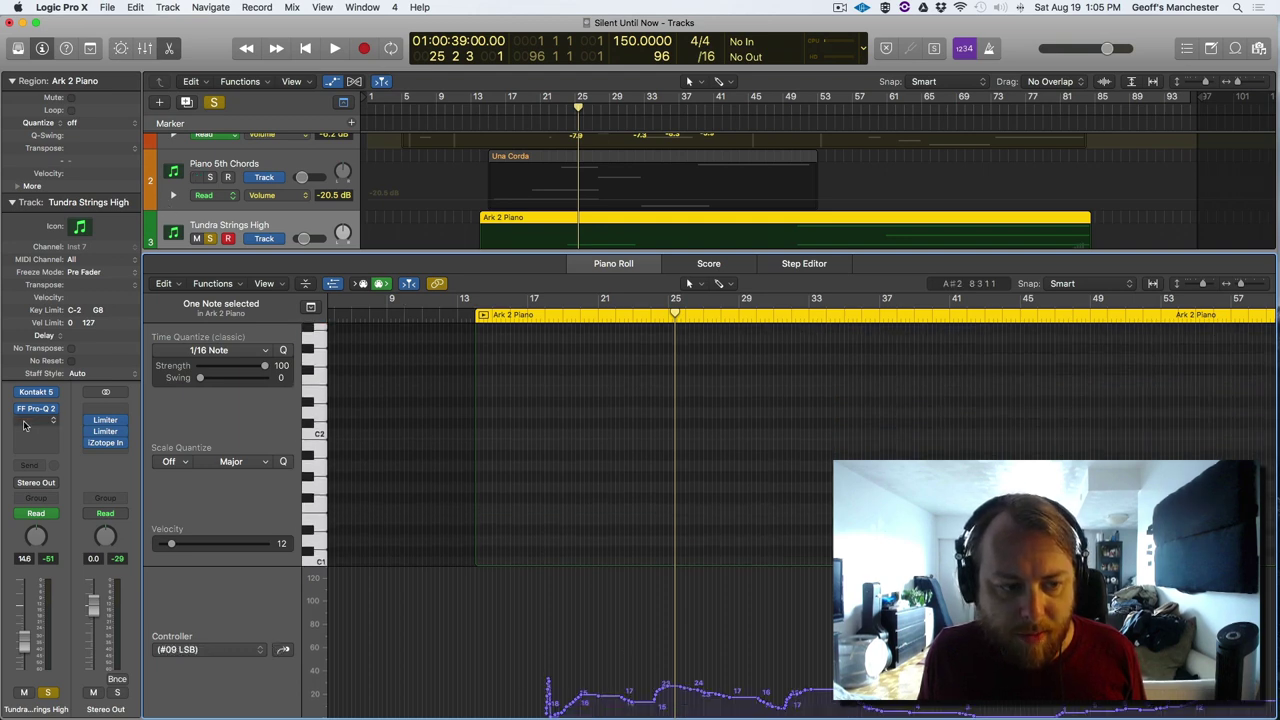
- Open the Tundra Strings High Kontakt patch, play the soloed strings from bar 25 to about bar 37 while viewing its controllers, and close it
mouse_move(37, 395)
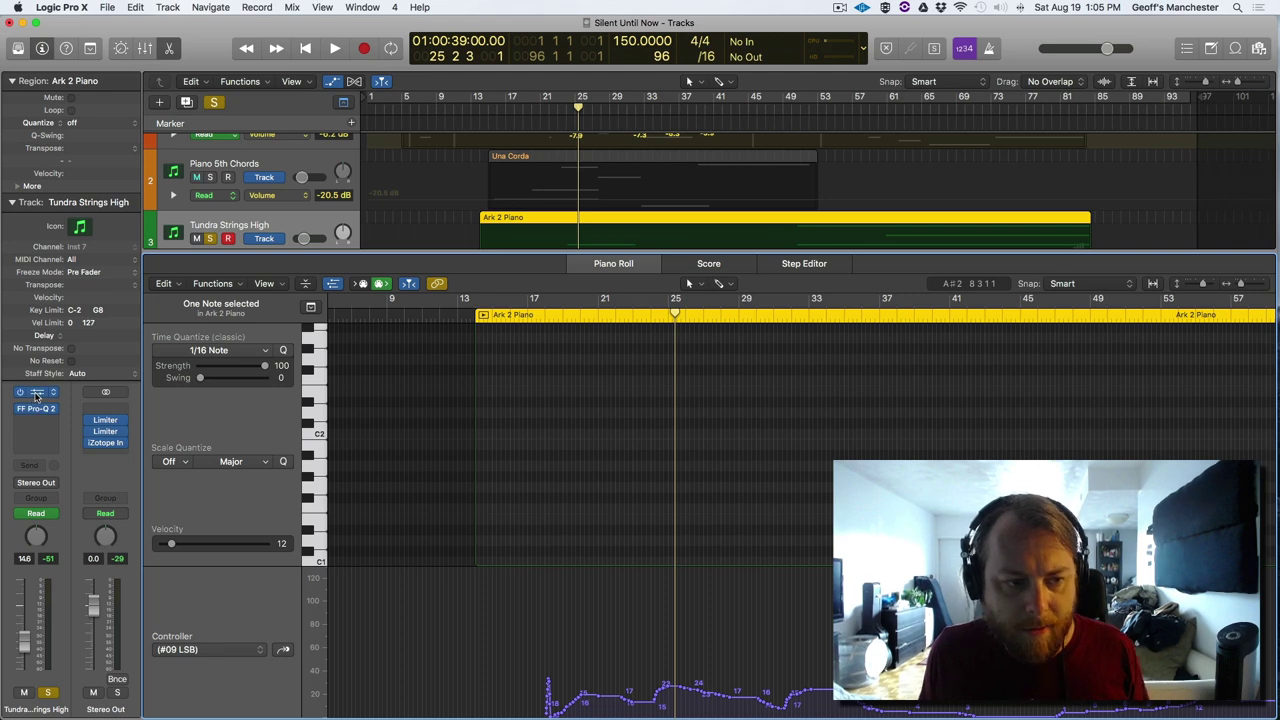
click(37, 395)
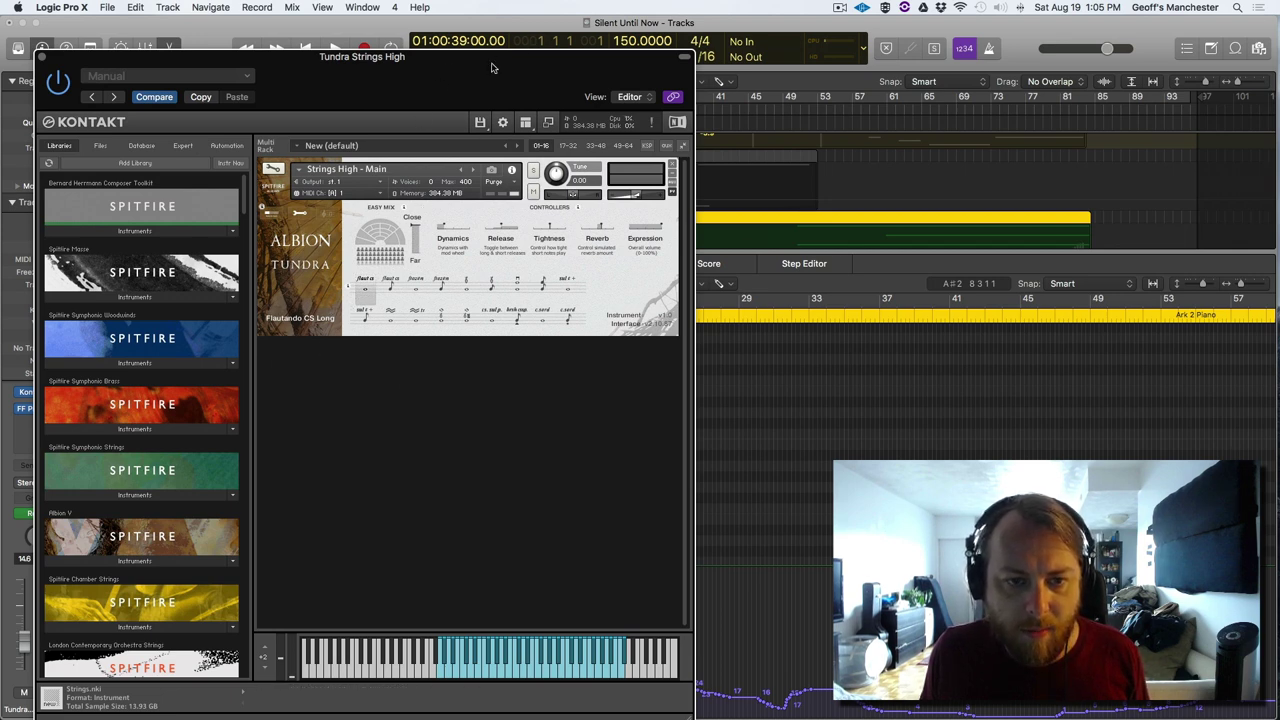
key(space)
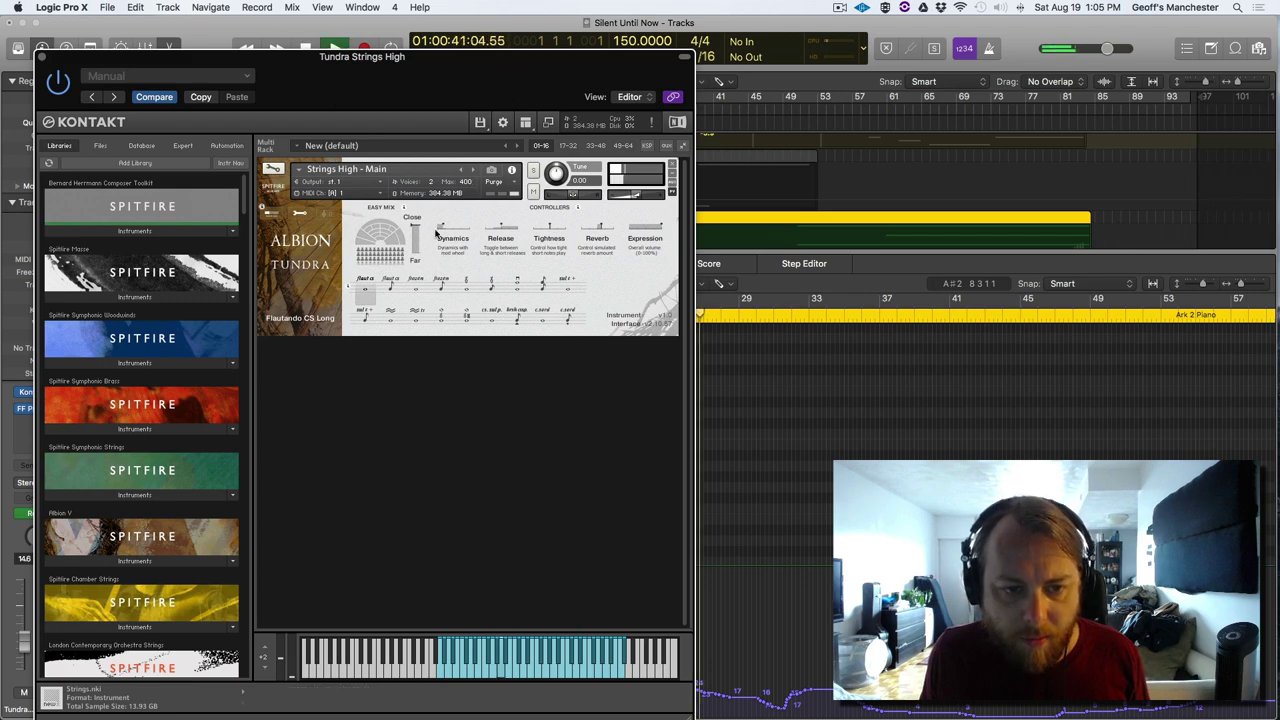
drag(477, 105, 452, 85)
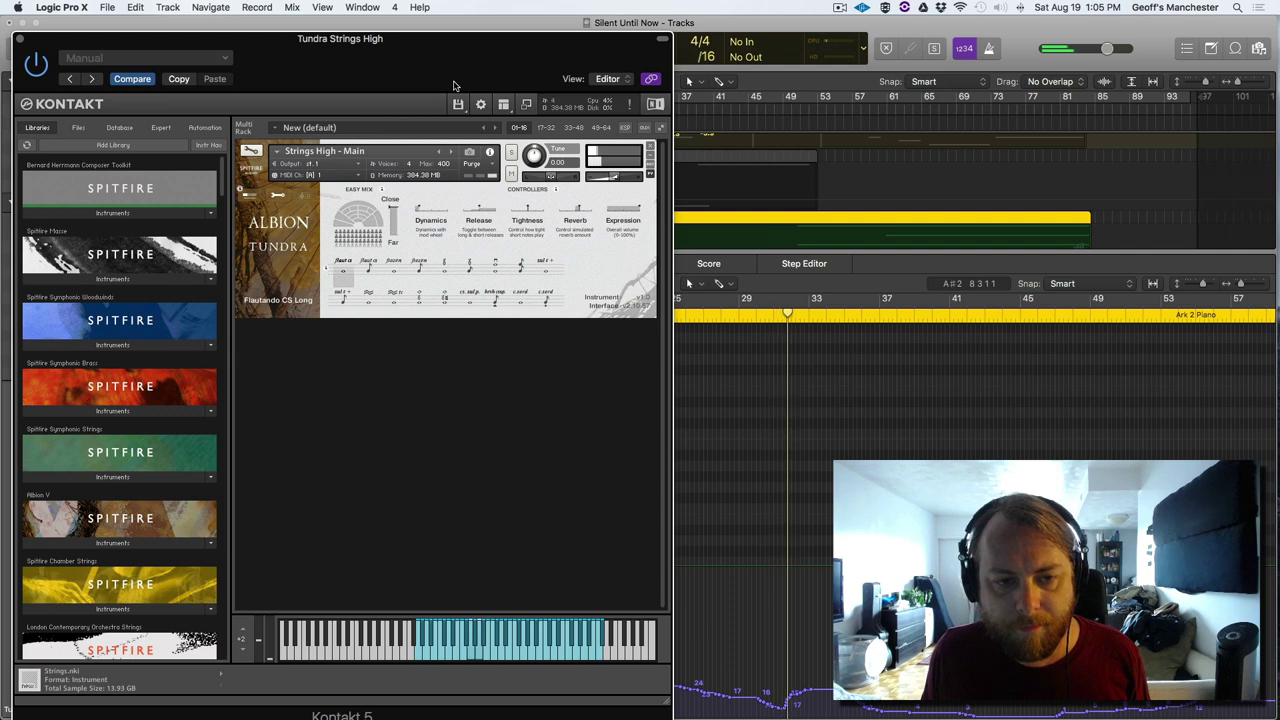
drag(453, 85, 489, 87)
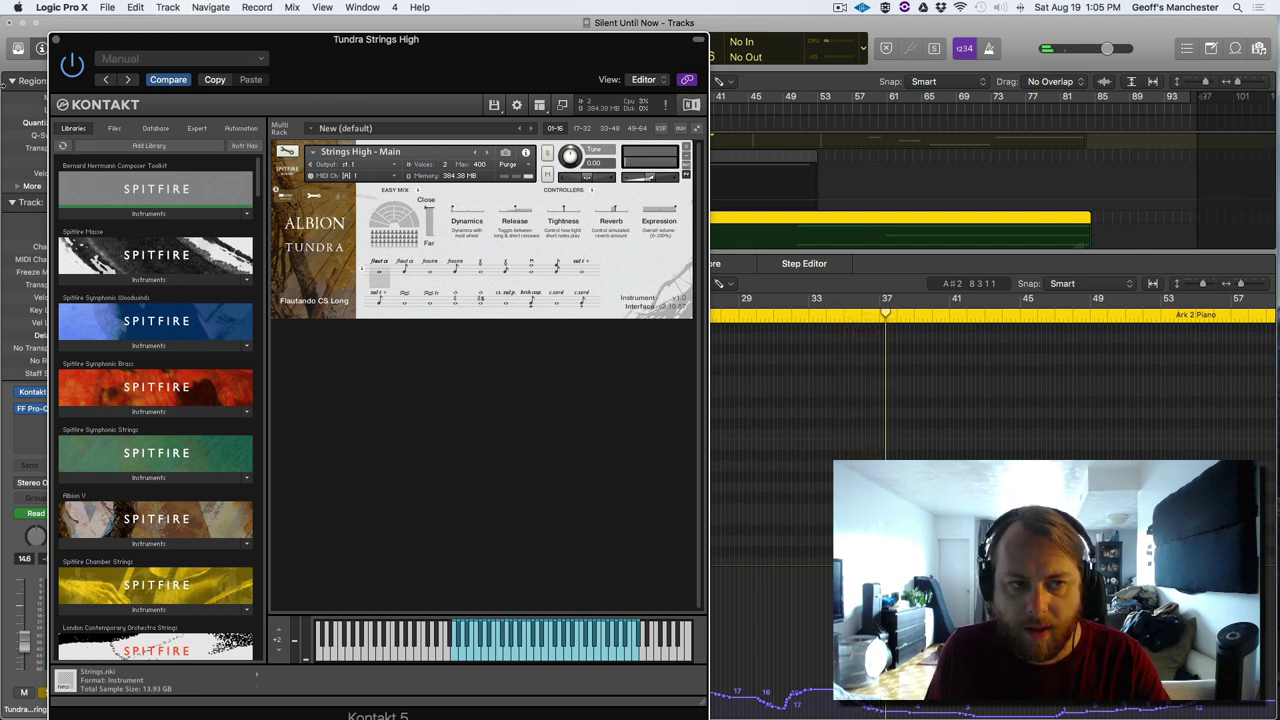
click(59, 40)
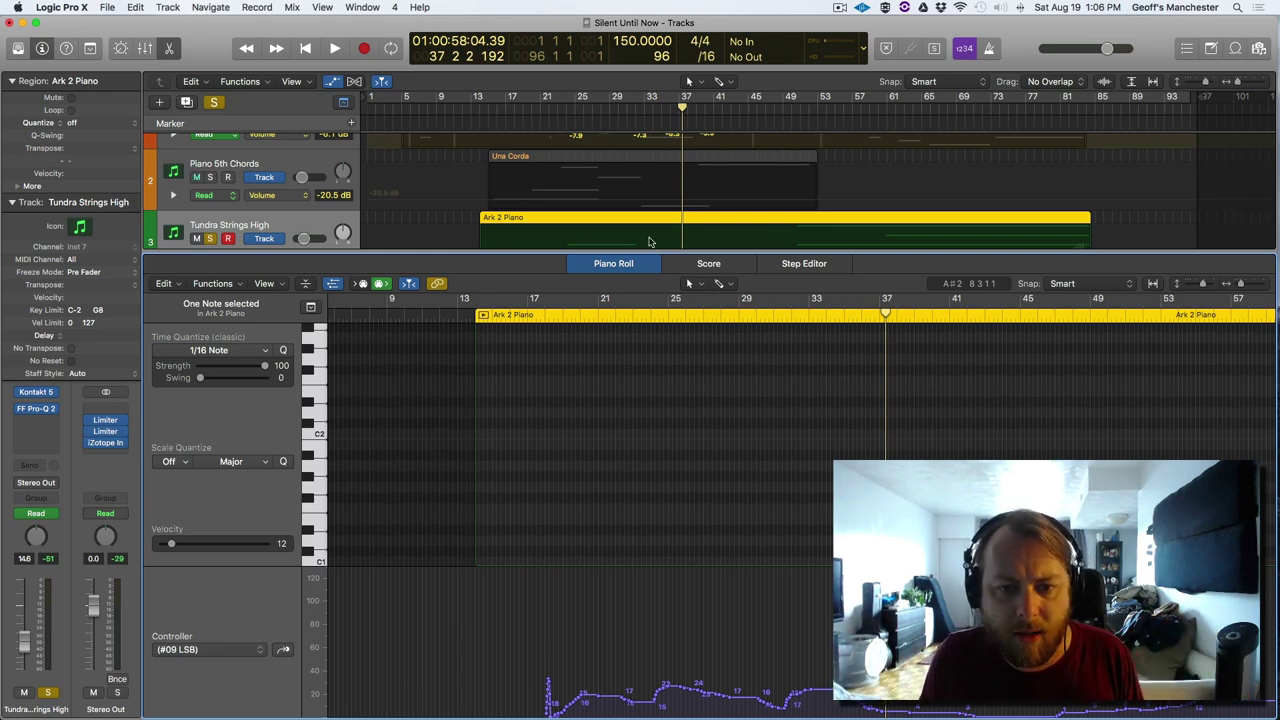
- Reduce the Piano Roll height, play the soloed strings from bar 37 to about bar 41, stop, and unsolo the track
drag(641, 249, 641, 376)
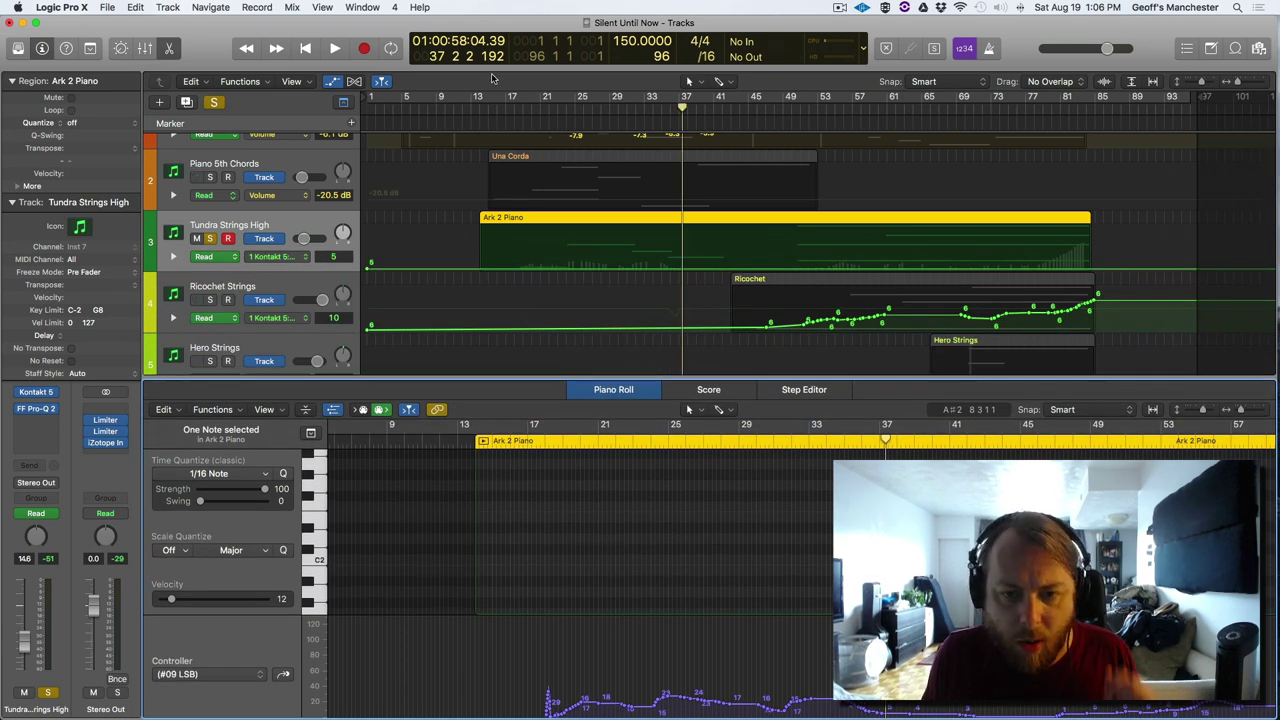
key(space)
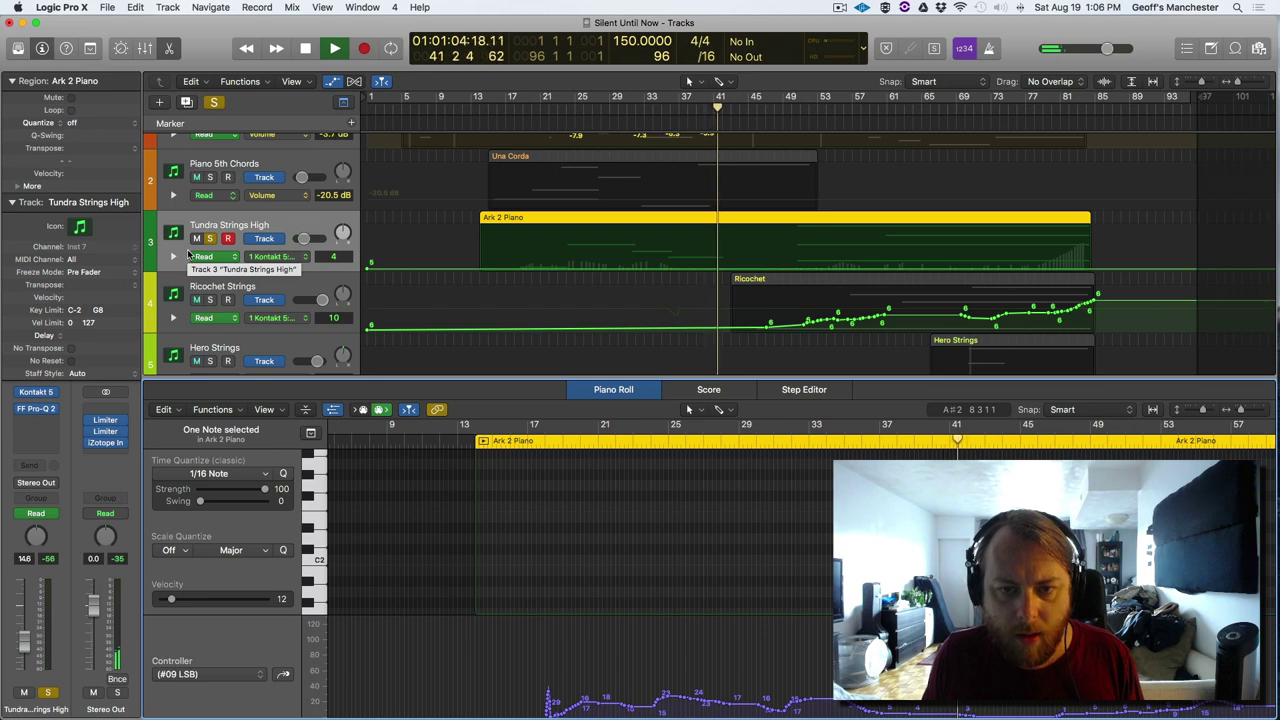
key(space)
key(s)
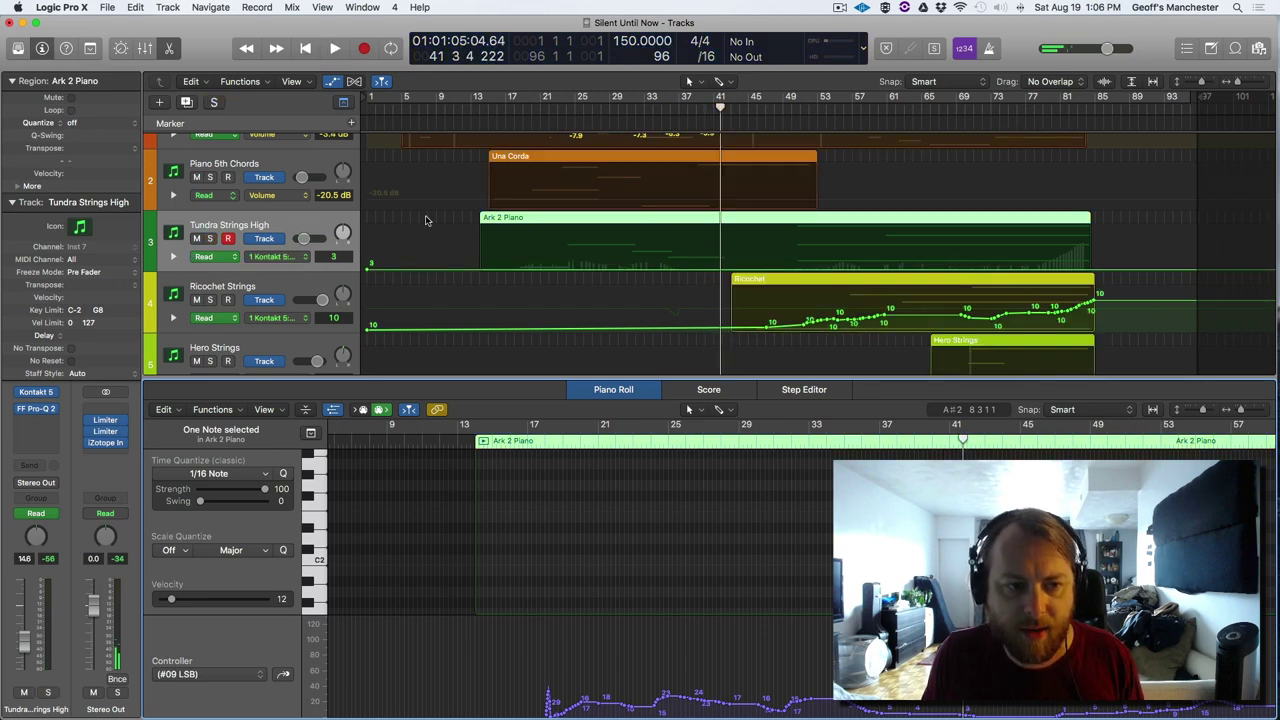
- Hide the track automation and play the full mix from bar 15 to about bar 29
click(488, 111)
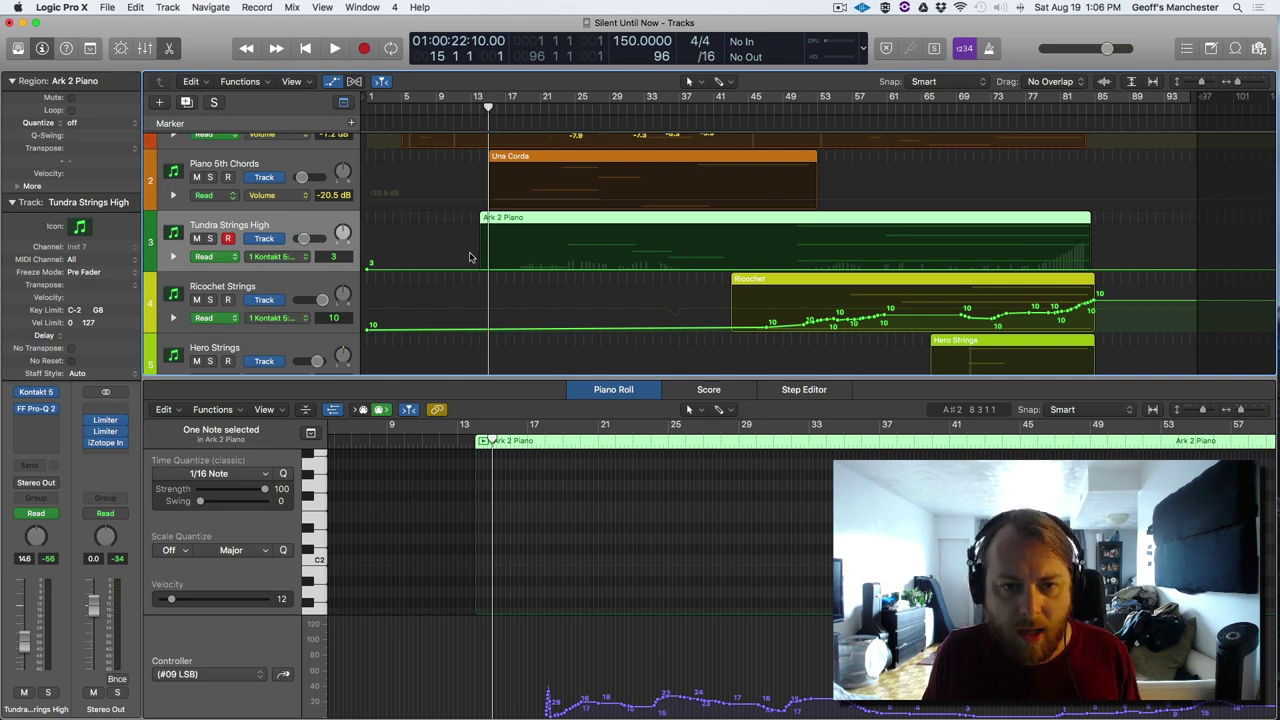
scroll(469, 257, up, 2)
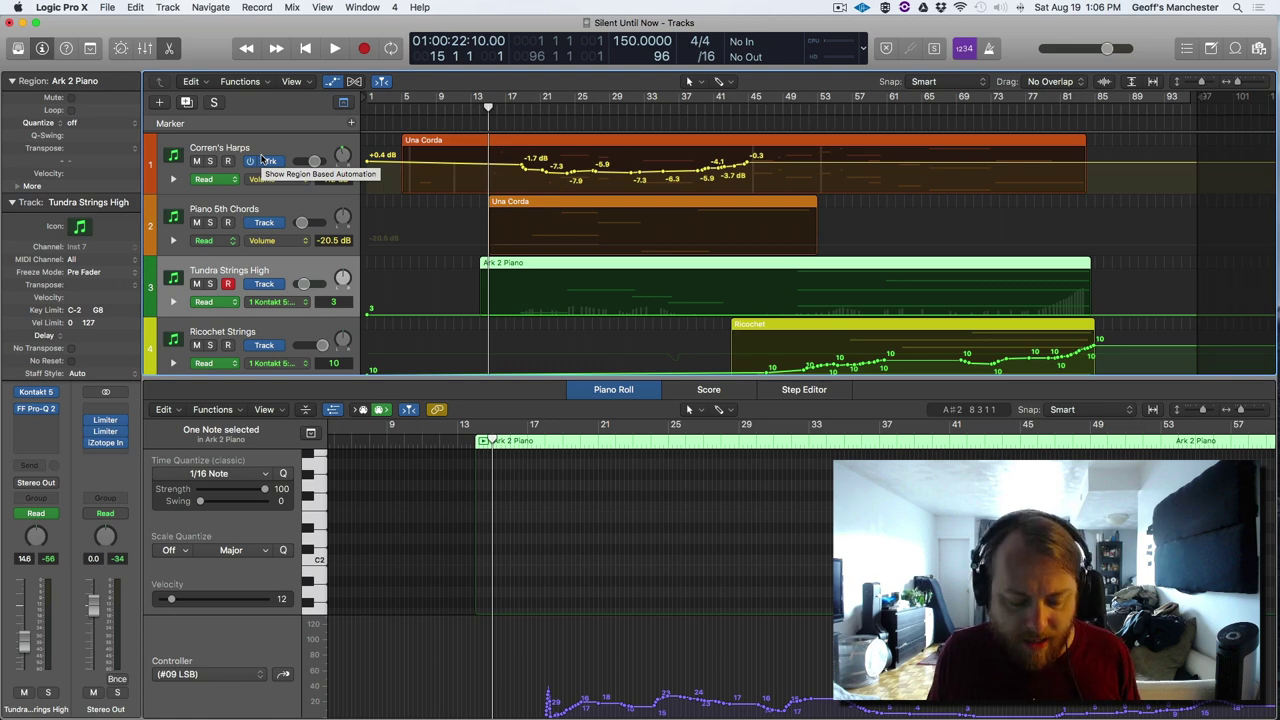
key(a)
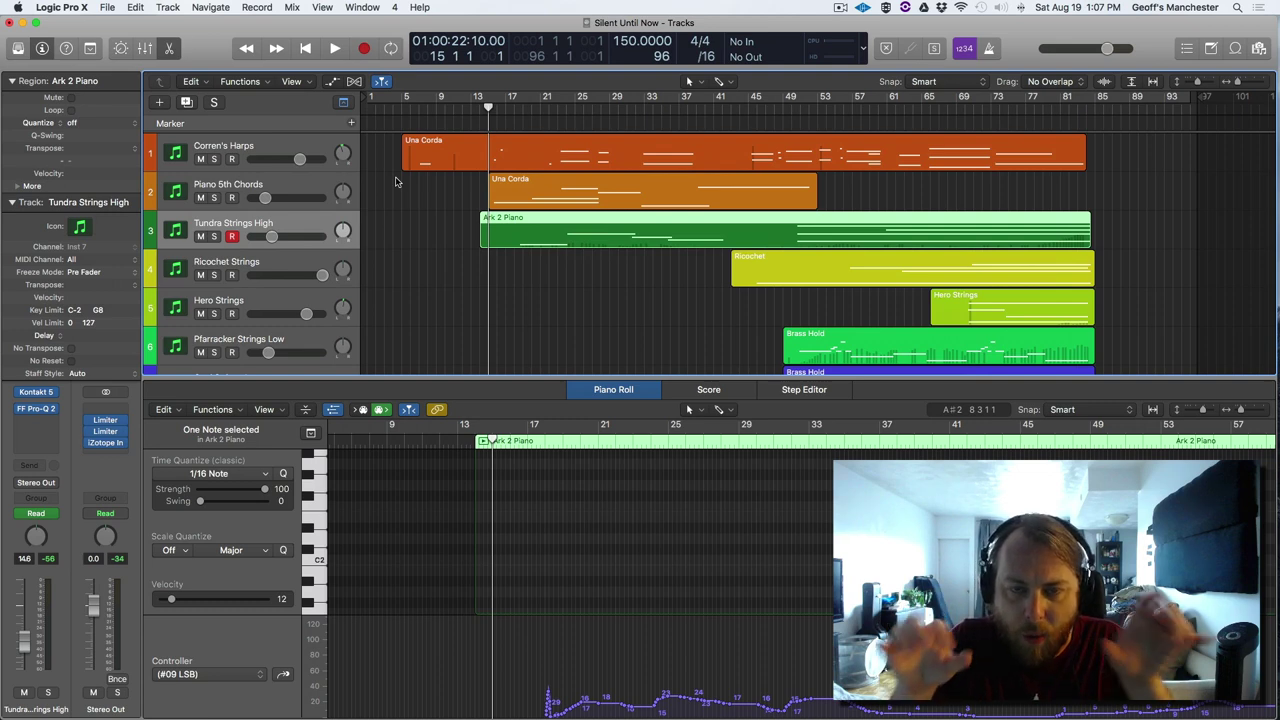
key(space)
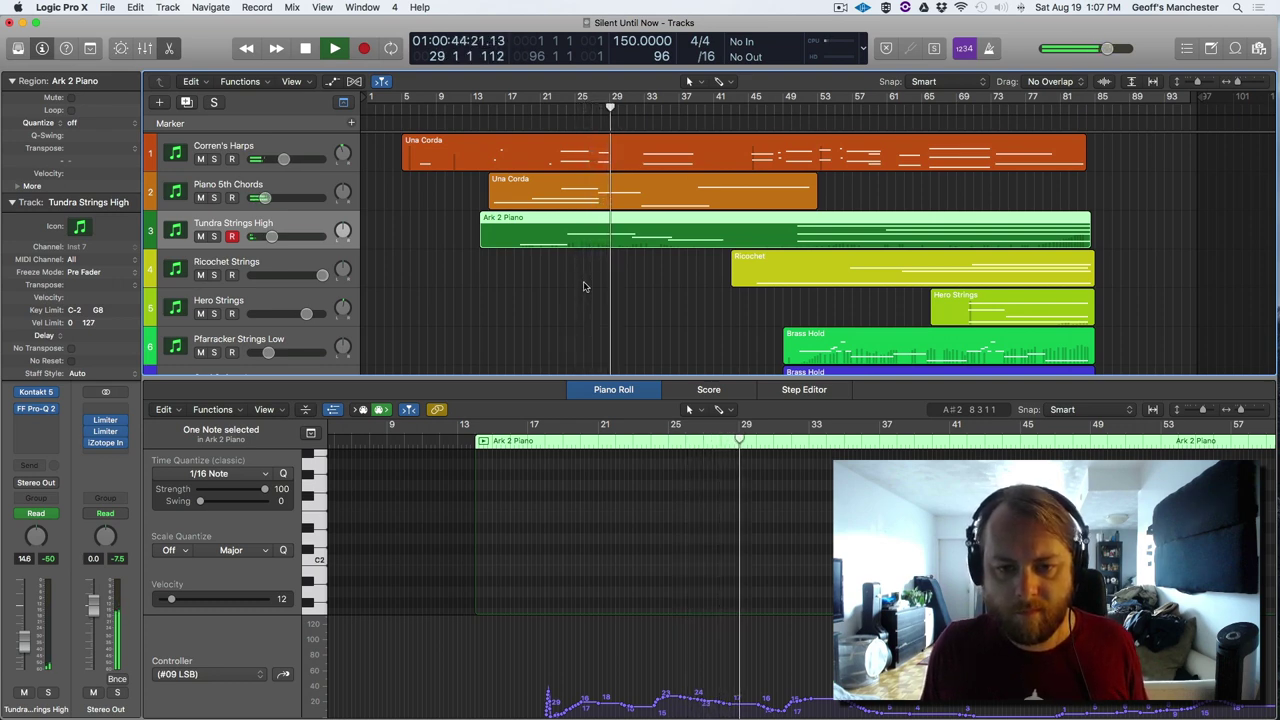
key(space)
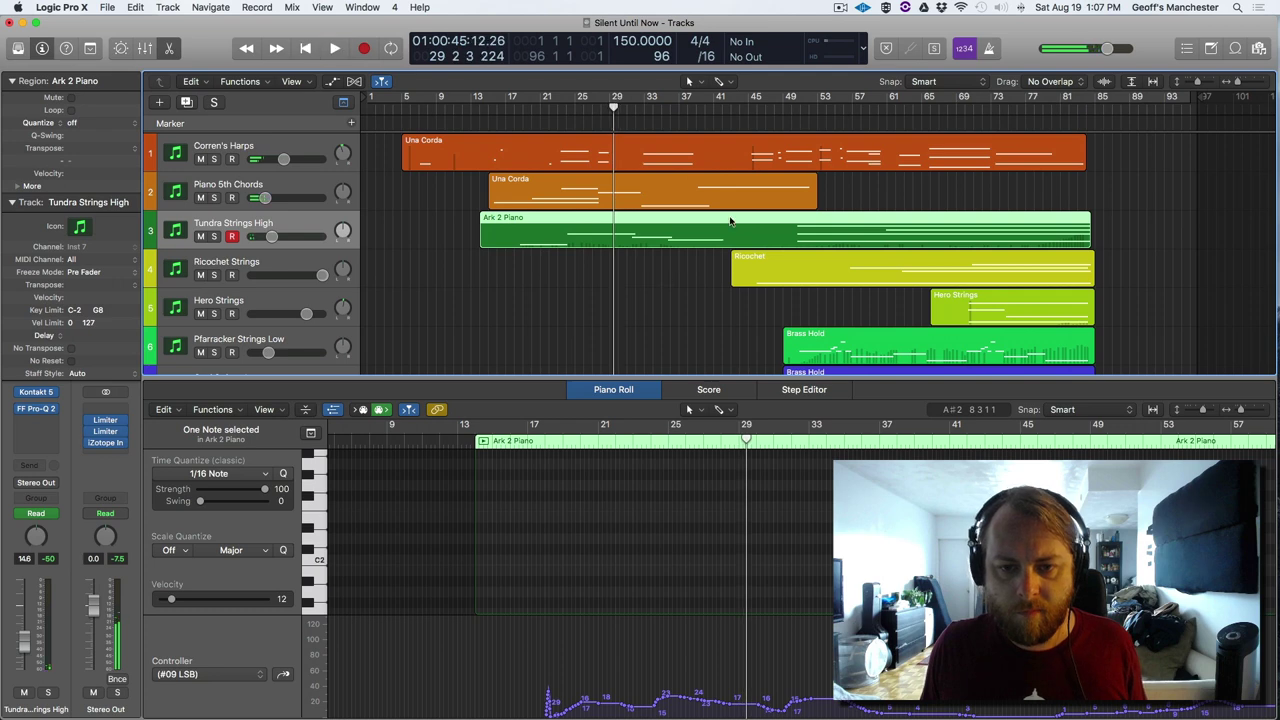
- Move the playhead to bar 42, open the Tundra Strings High Pro-Q 2 EQ, and switch its low-cut band off and back on
click(719, 112)
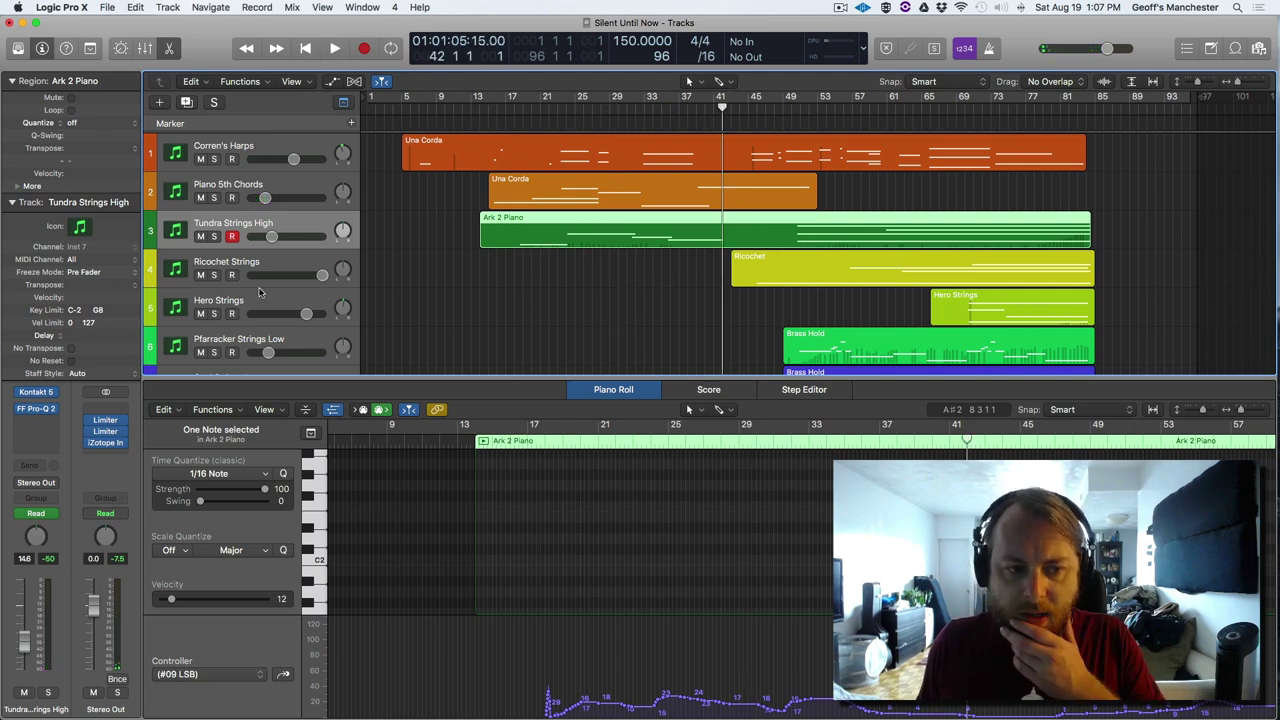
click(257, 263)
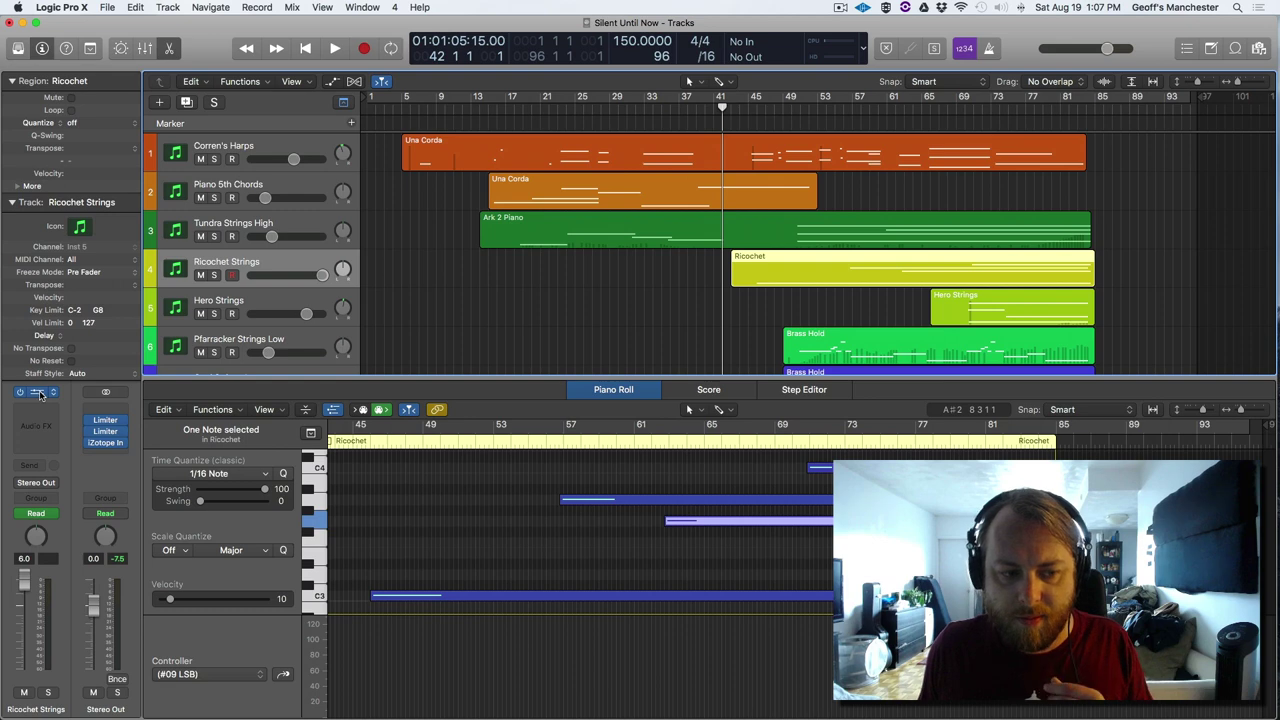
click(287, 221)
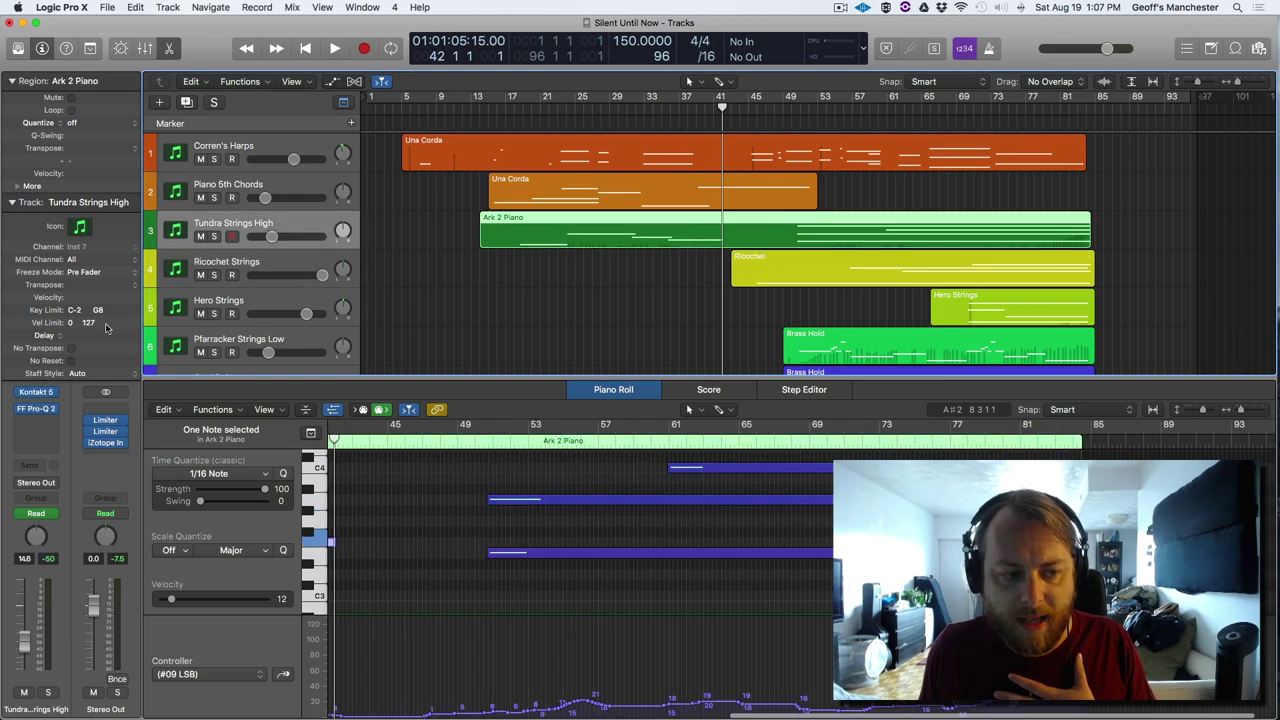
click(36, 411)
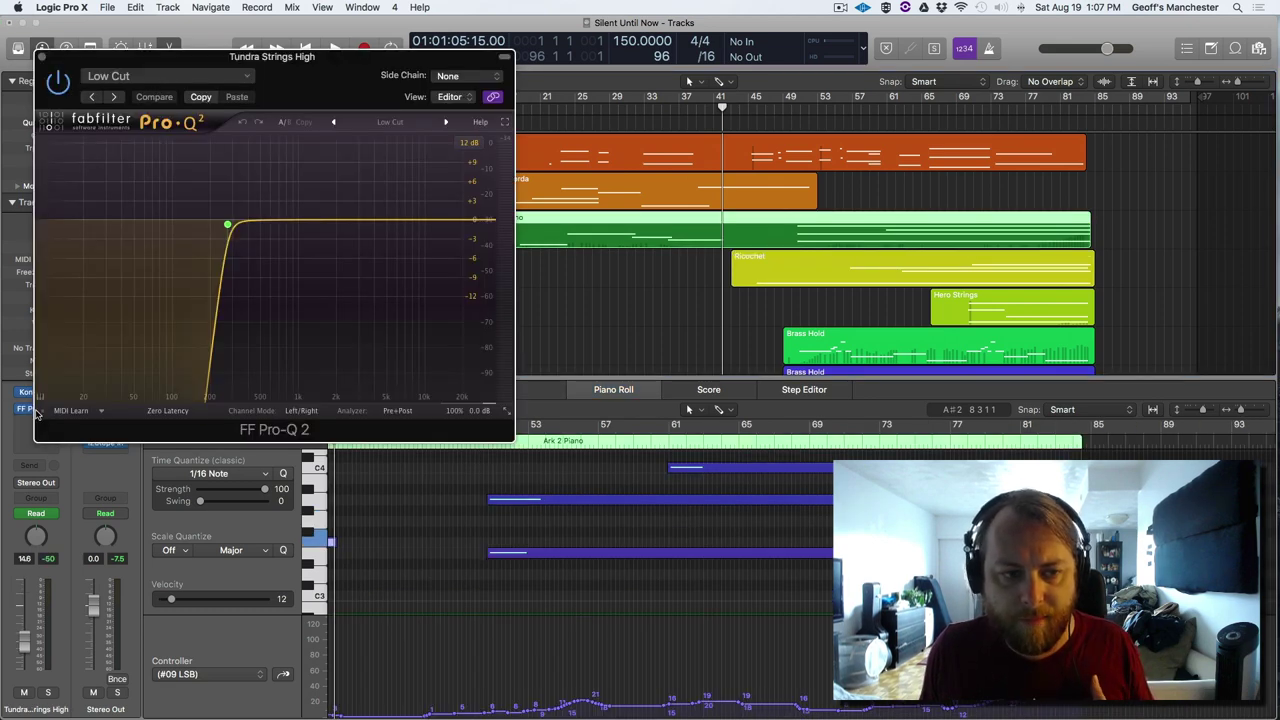
click(228, 225)
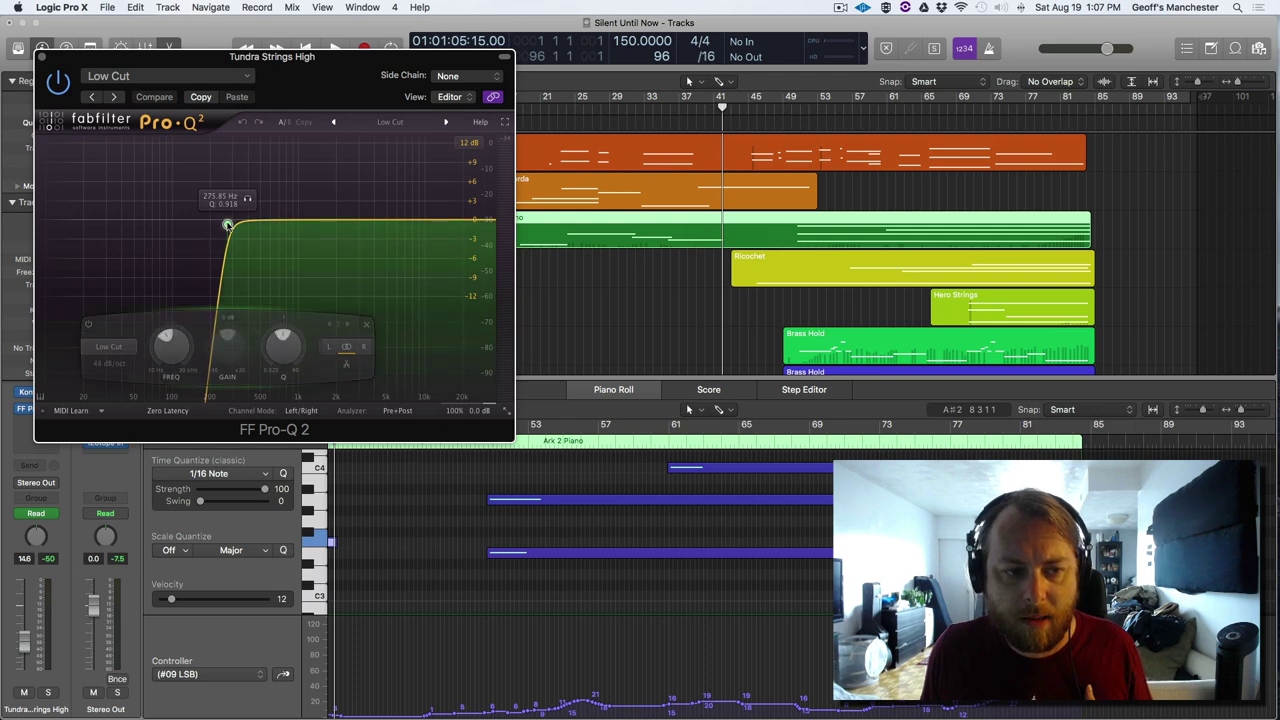
click(89, 325)
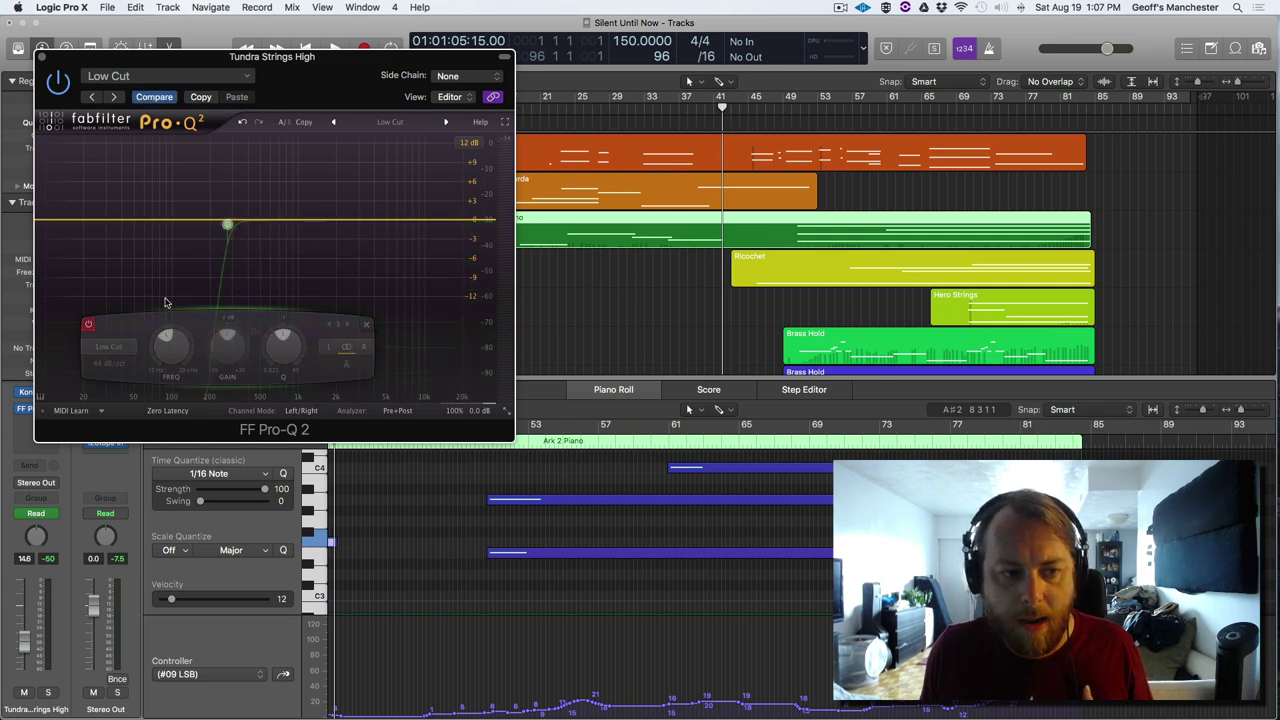
click(88, 326)
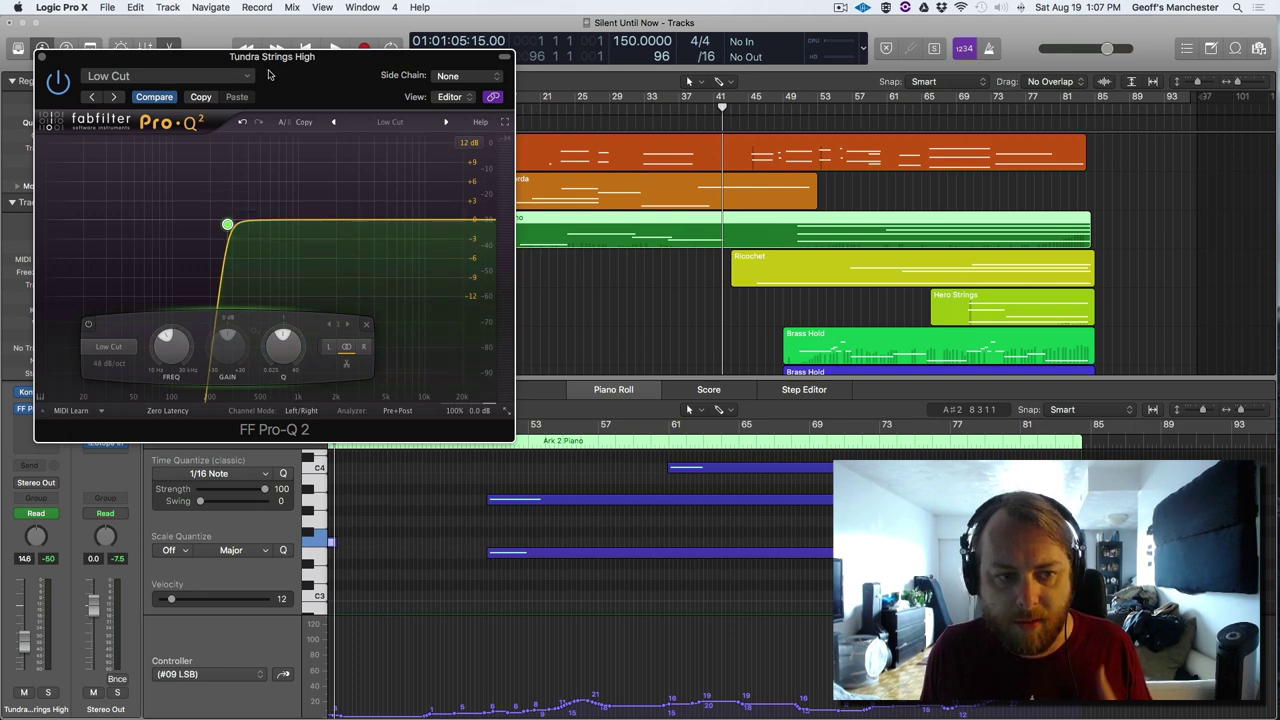
- Play the full mix from bar 50 while switching the Tundra Strings High EQ's low-cut band off and back on
drag(308, 70, 348, 83)
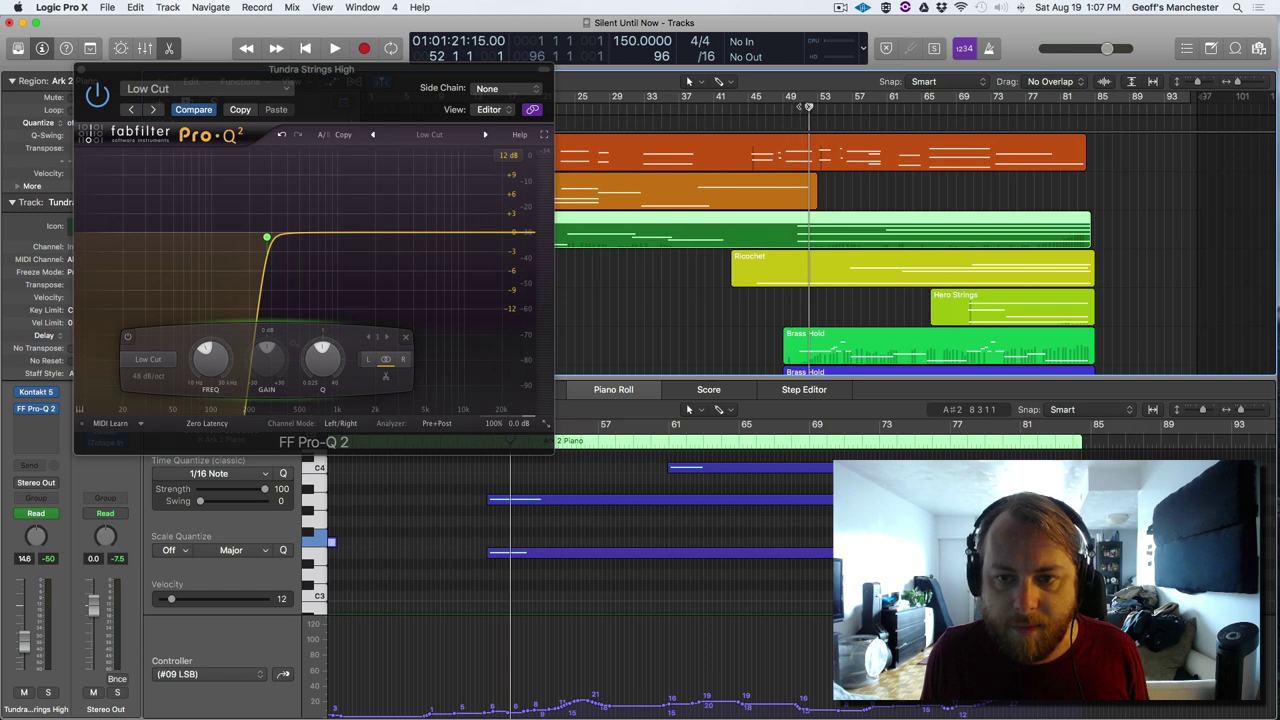
key(comma)
key(comma)
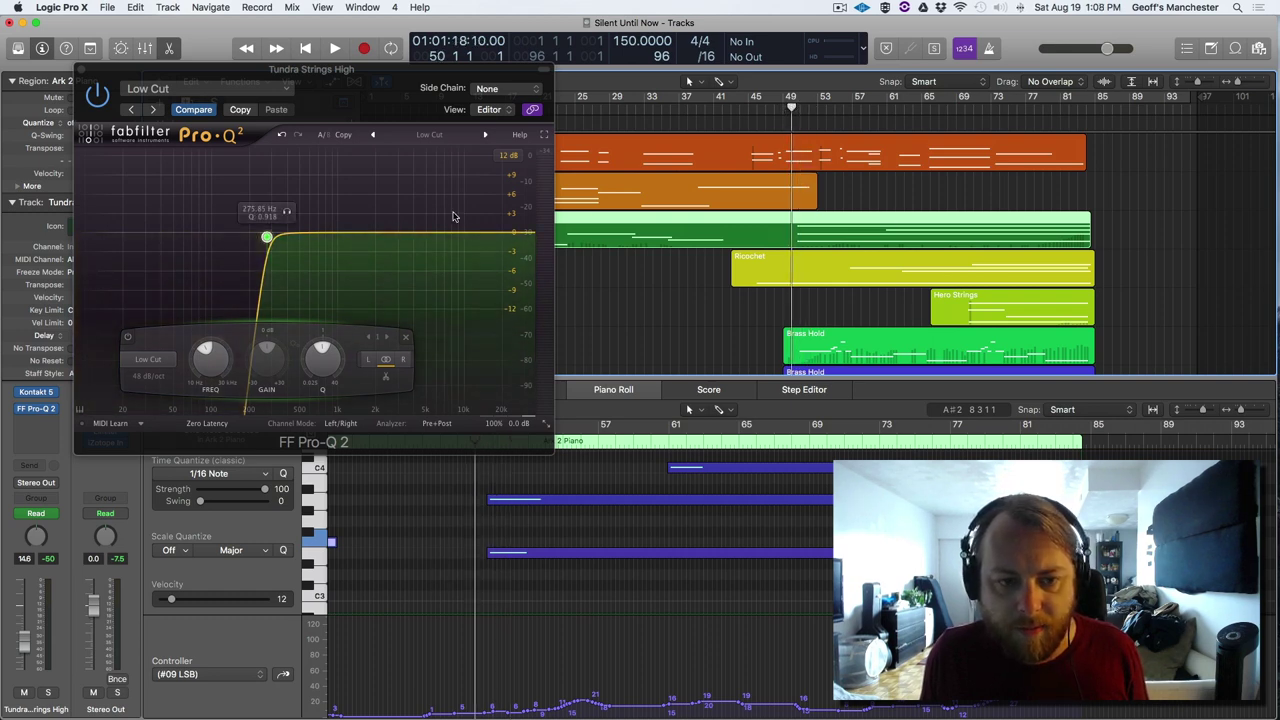
key(space)
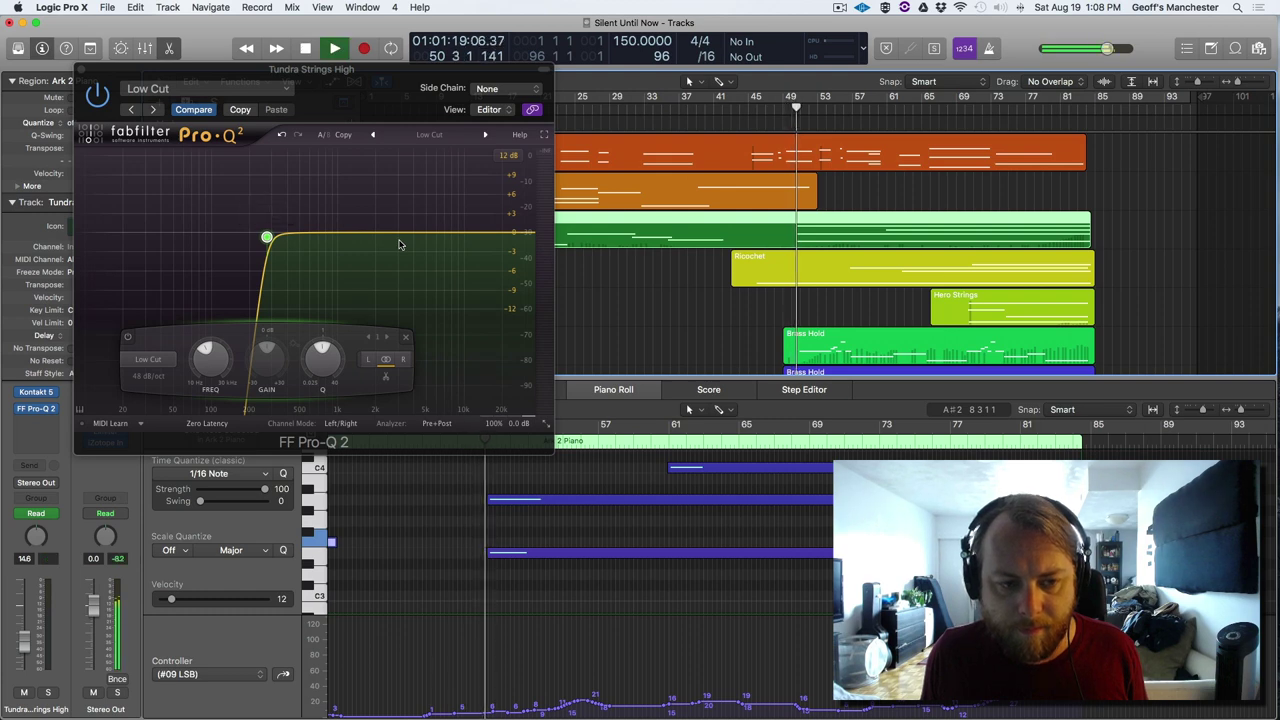
click(126, 338)
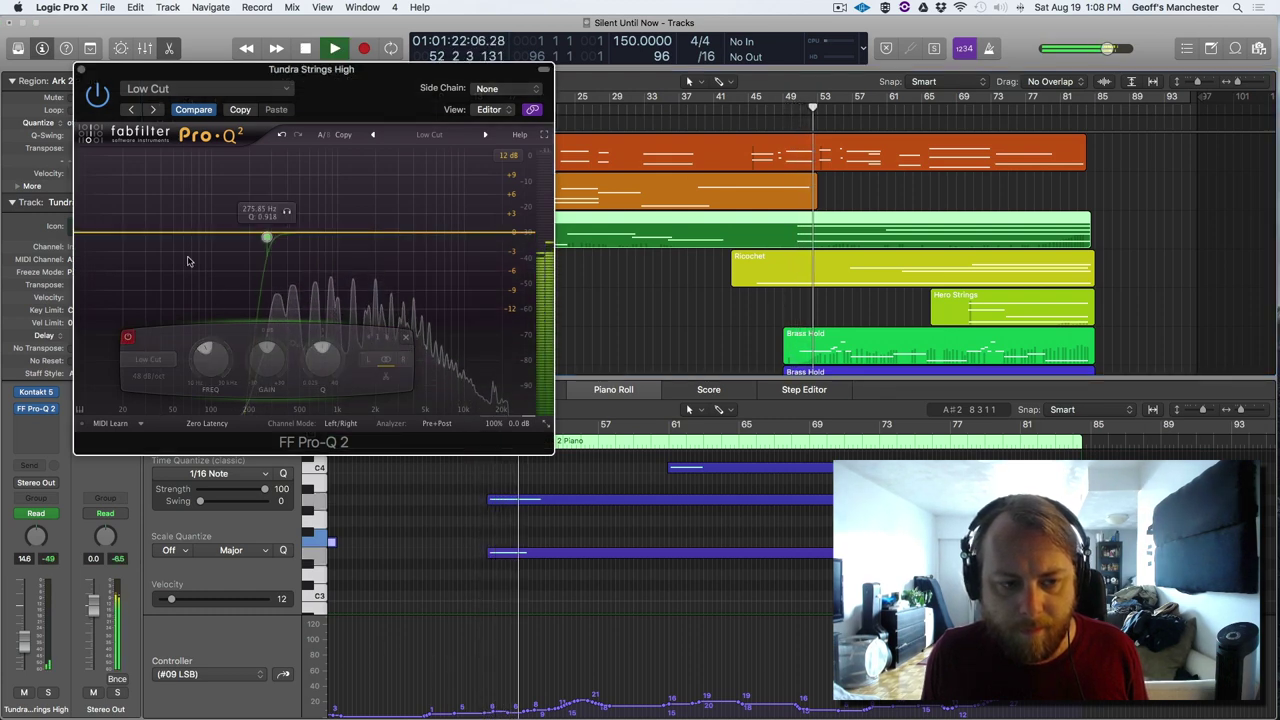
click(128, 337)
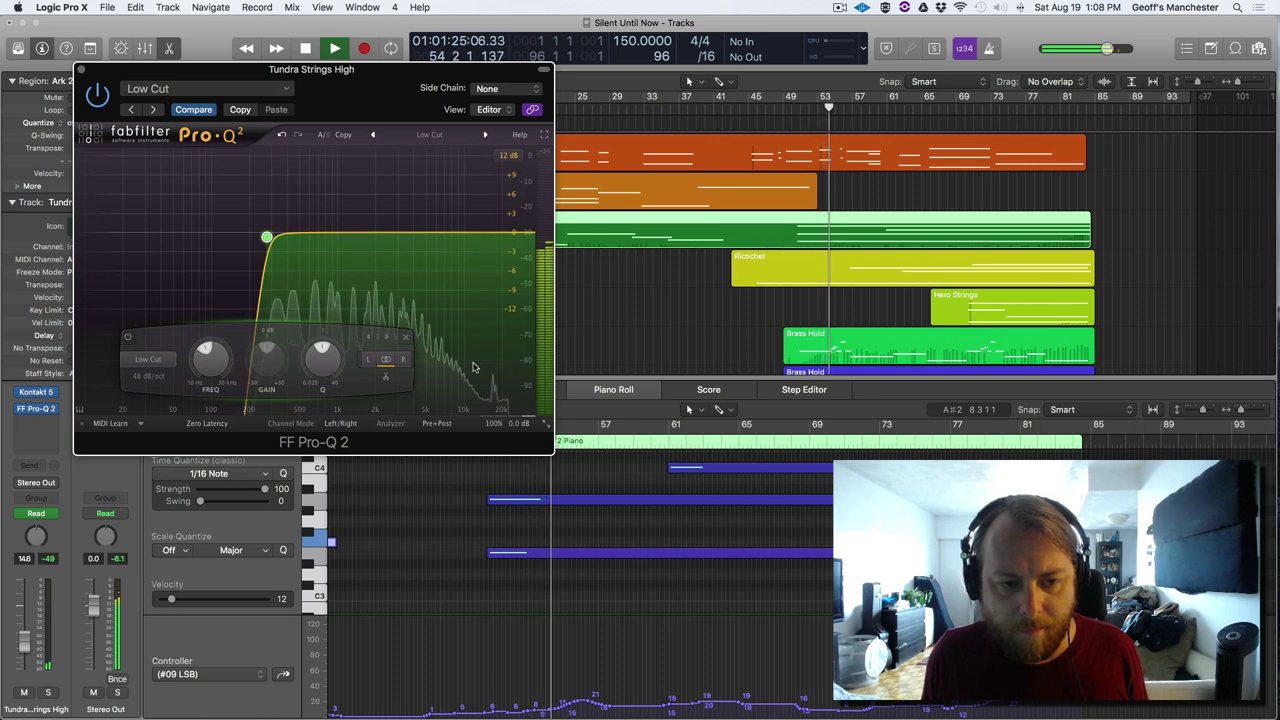
- Deselect the low-cut band, stop playback at about bar 58, and close the Pro-Q 2 EQ
click(406, 339)
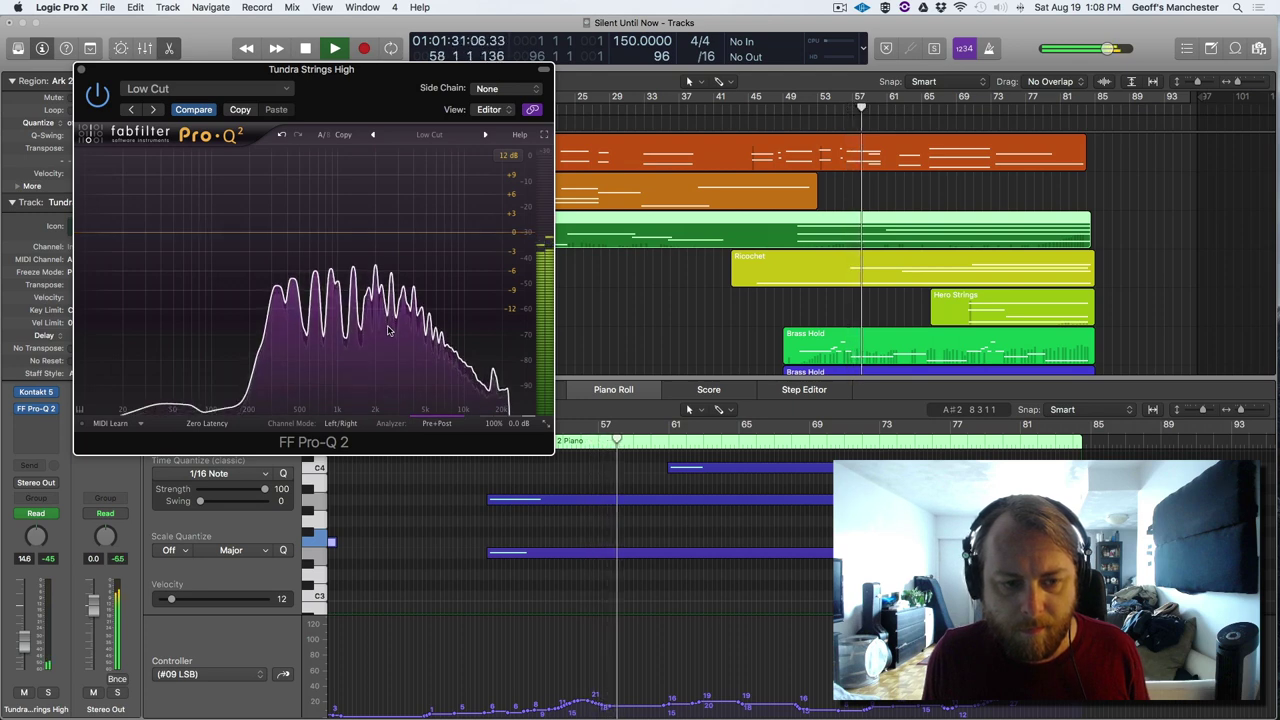
key(space)
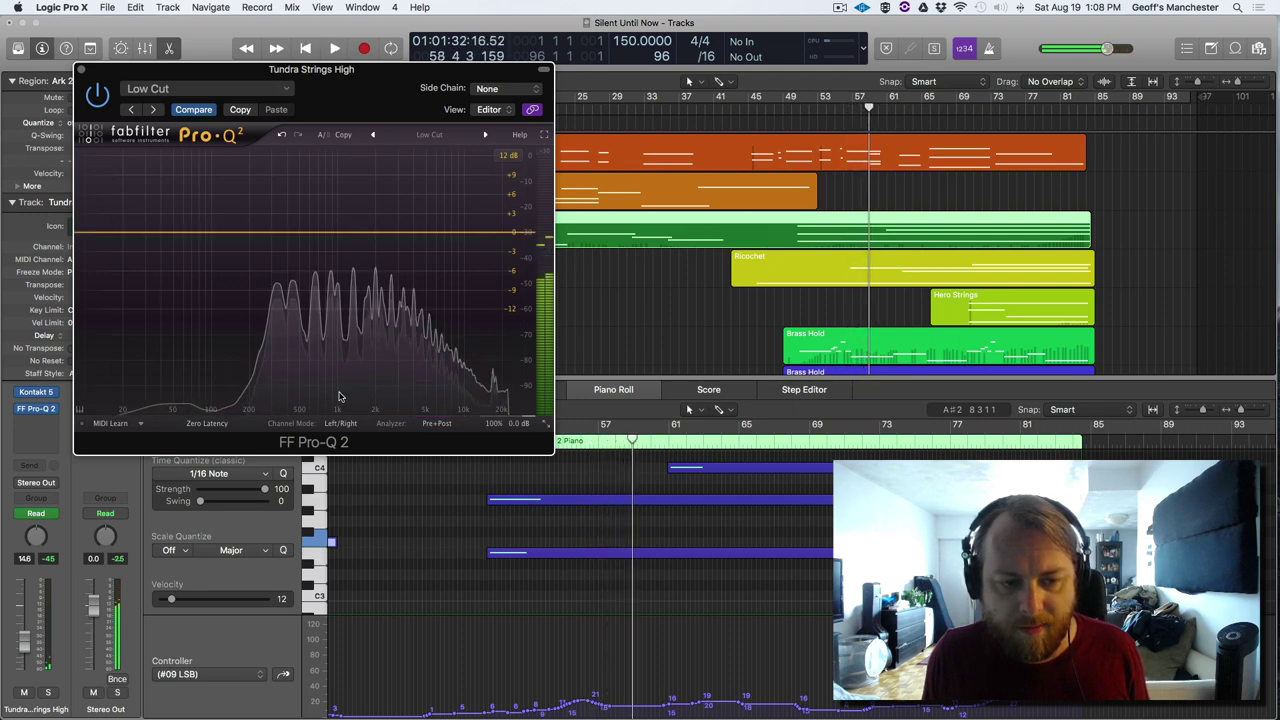
click(81, 69)
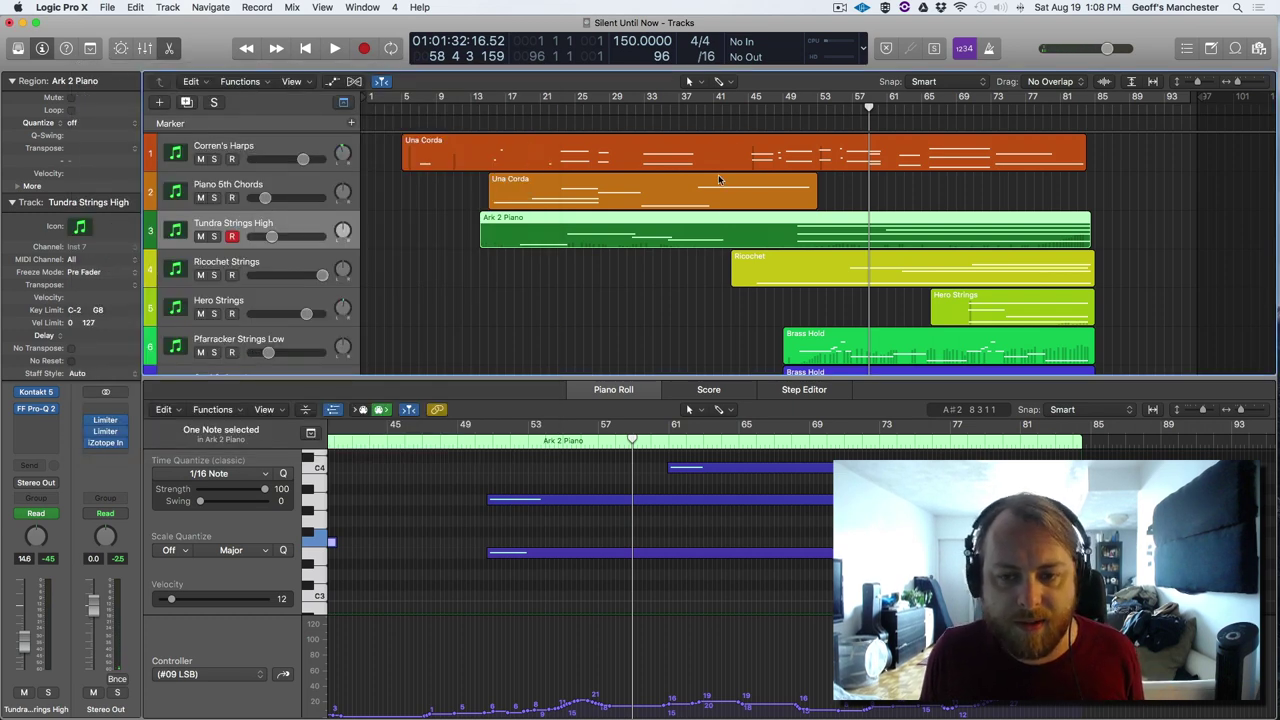
- Move the playhead to bar 45, open the Ricochet Strings Kontakt patch to view its settings, and close it
click(749, 100)
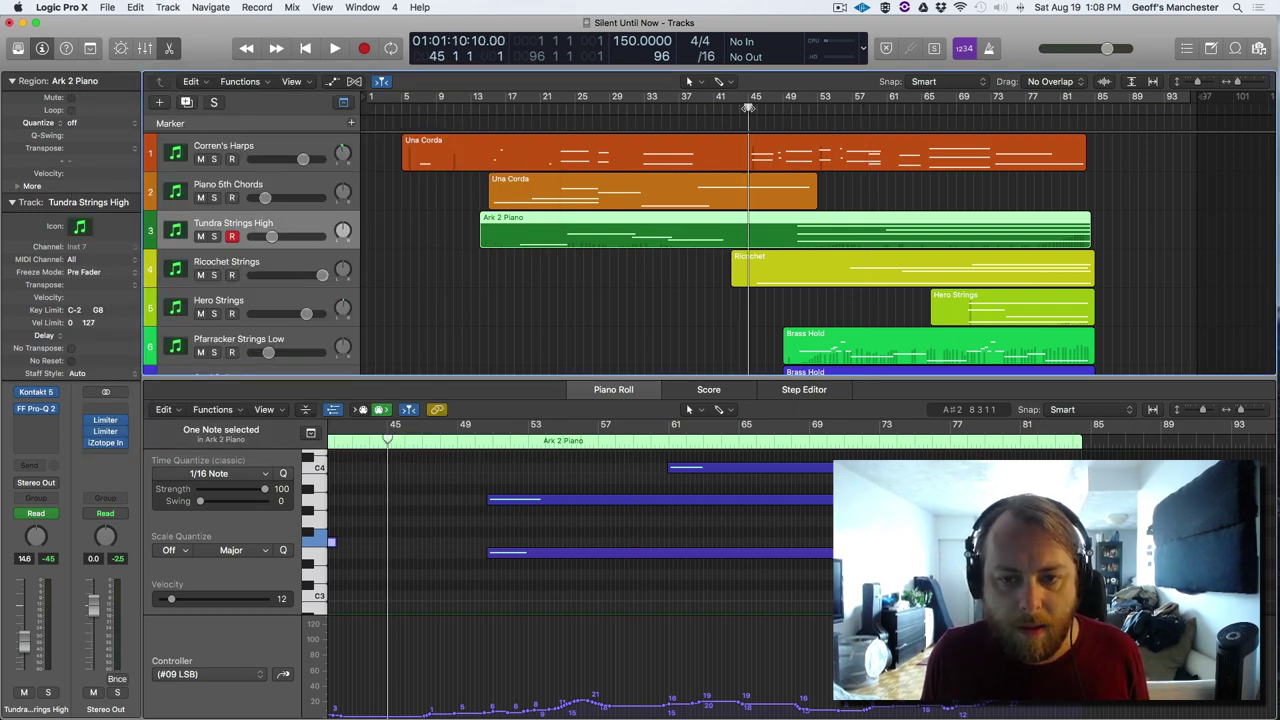
click(207, 262)
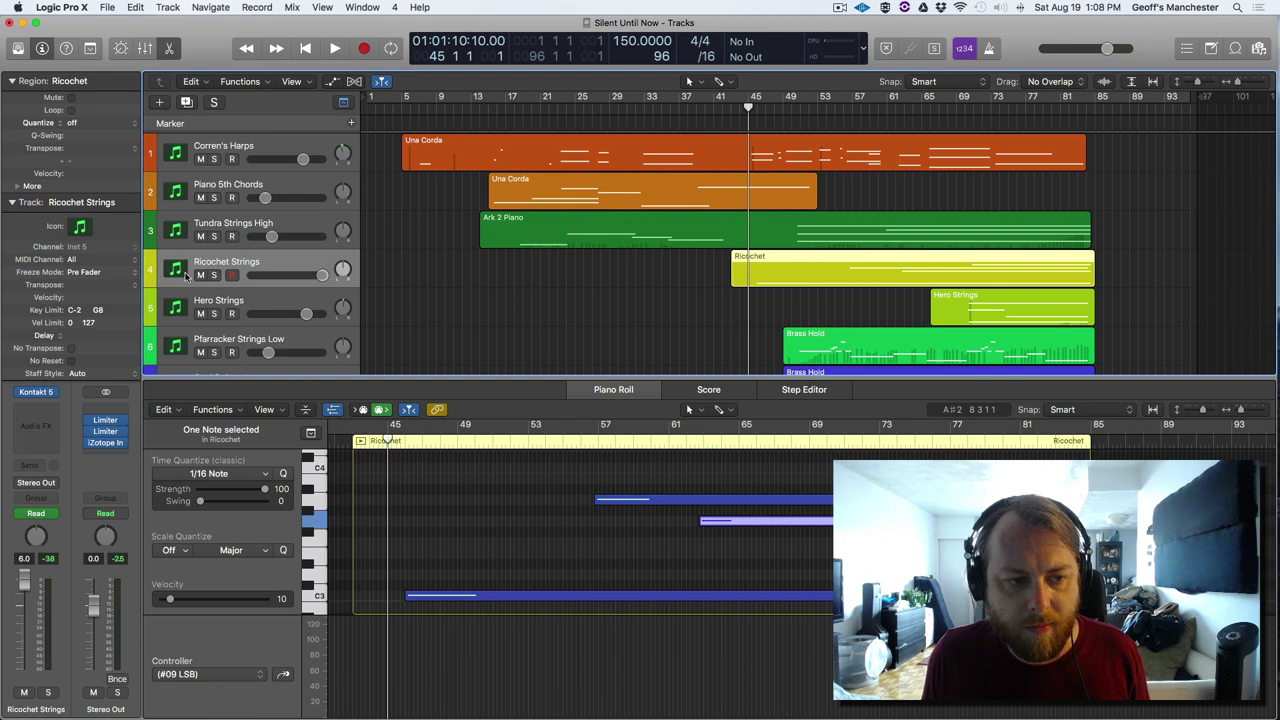
click(37, 393)
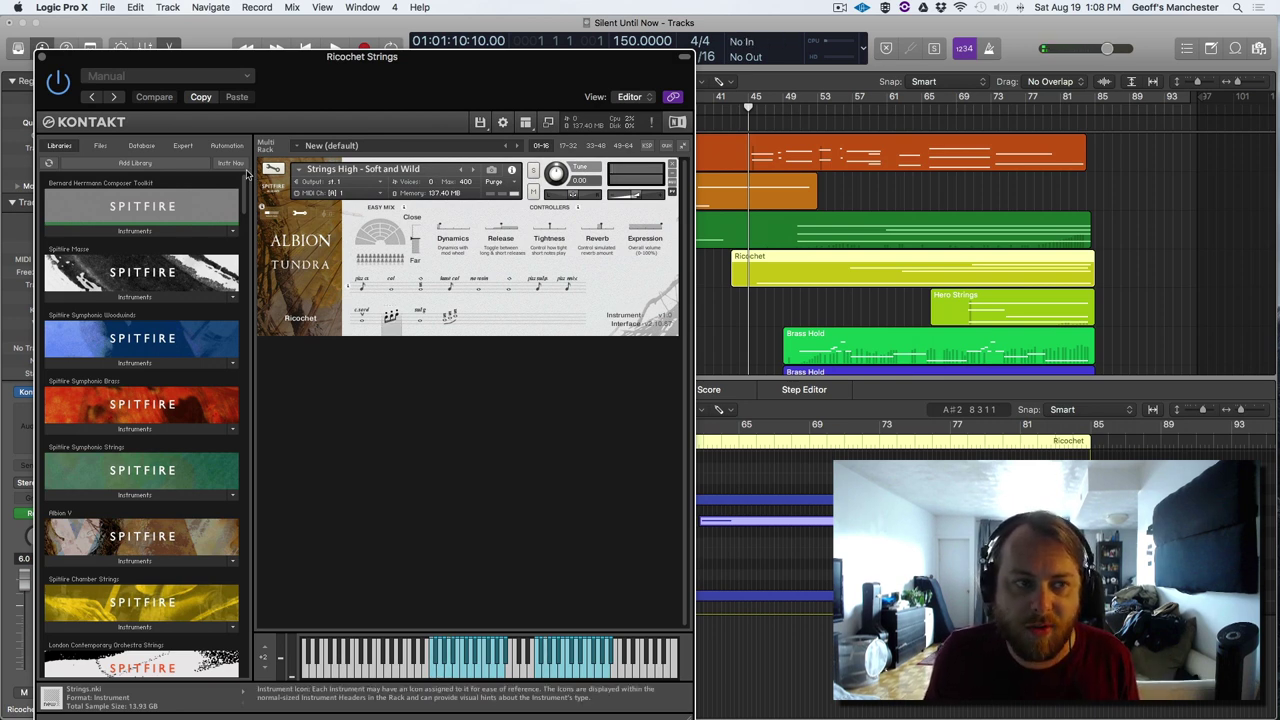
click(41, 59)
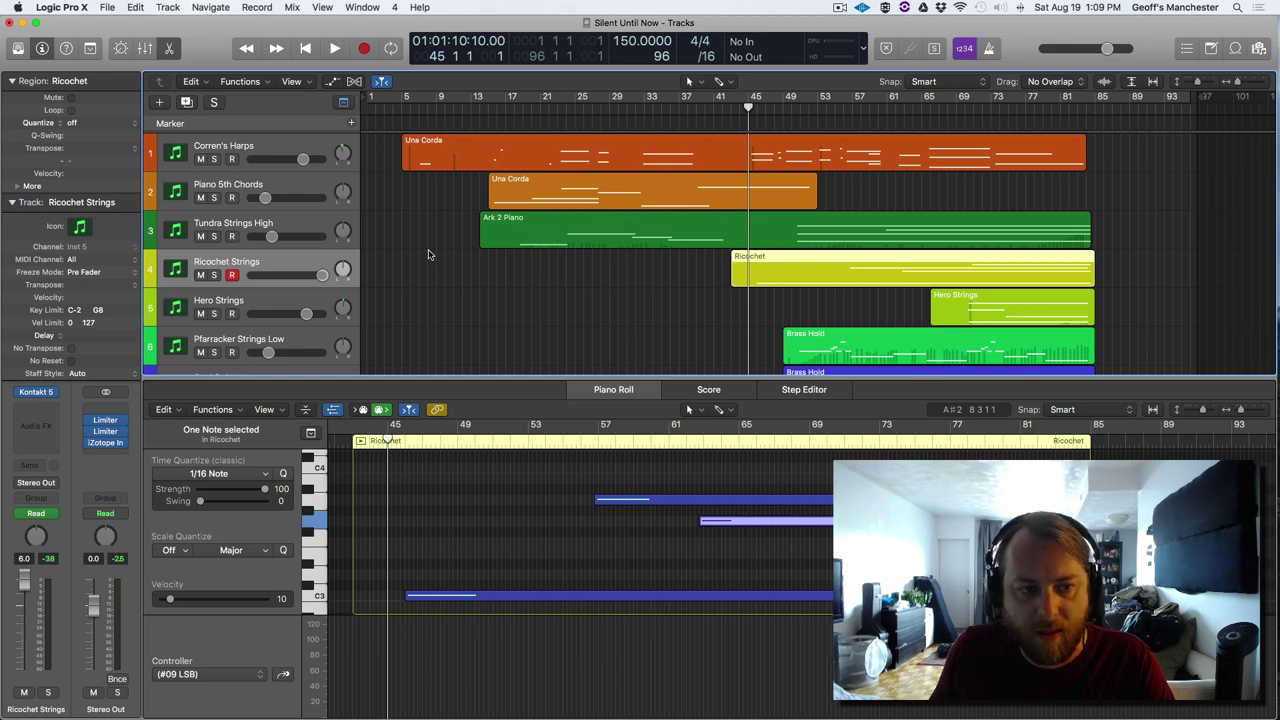
- Solo Ricochet Strings, play from bar 45, and show Note Velocity in the Piano Roll's controller lane
scroll(637, 257, down, 10)
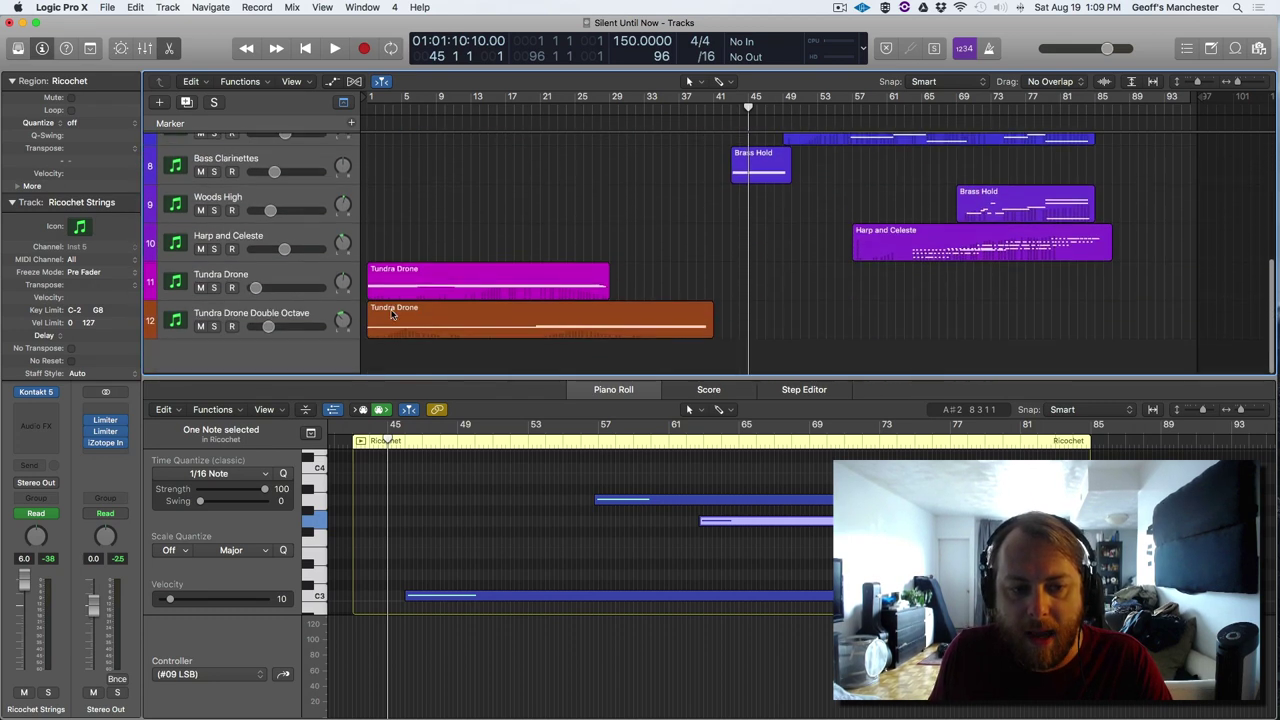
scroll(491, 294, up, 10)
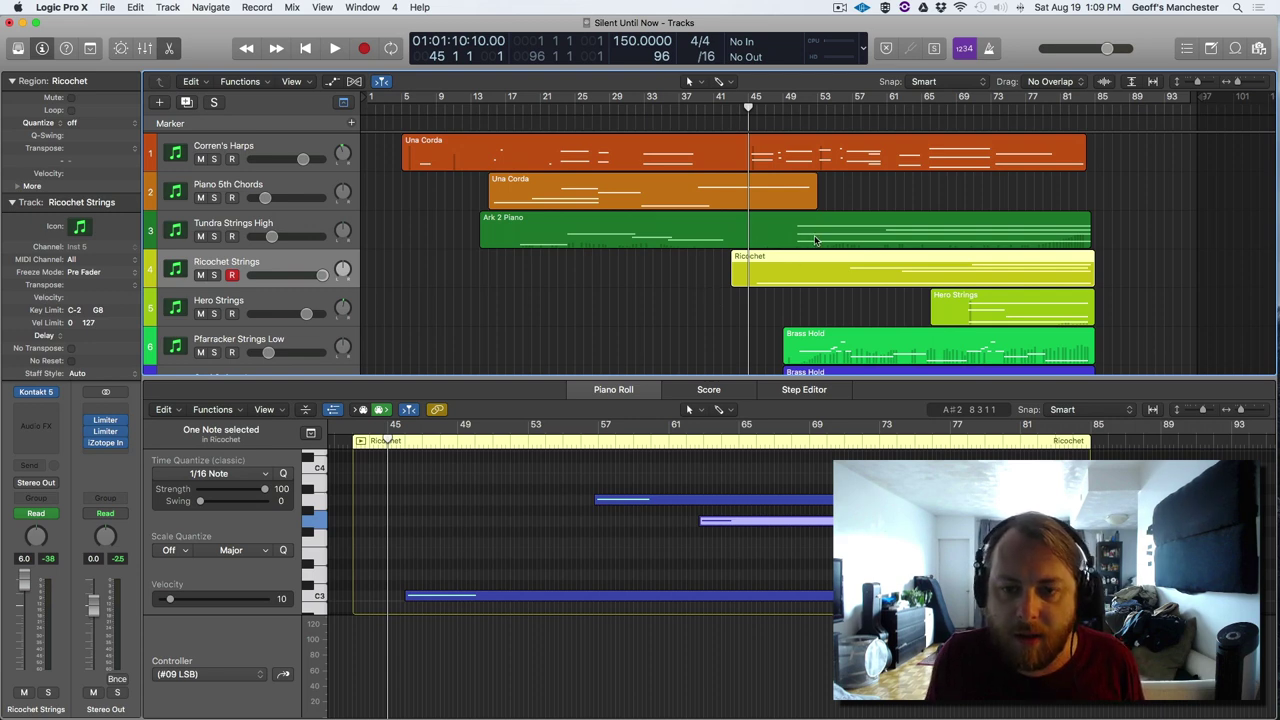
key(s)
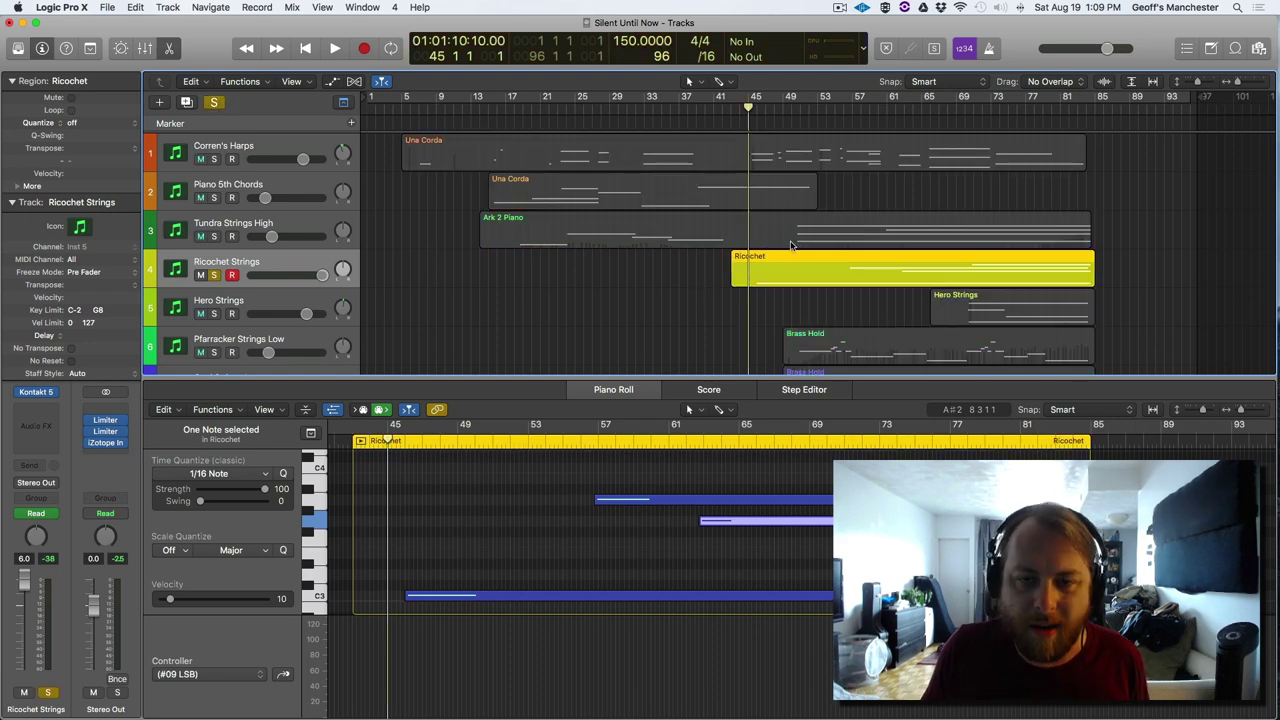
key(space)
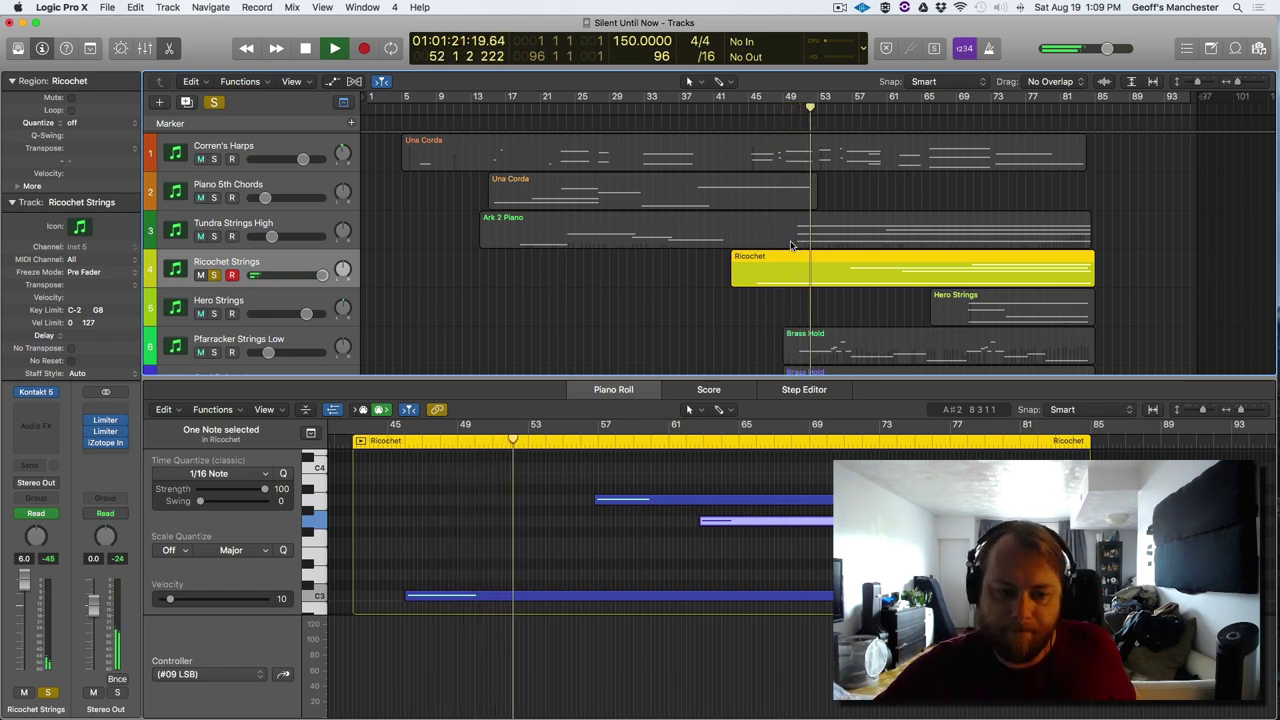
click(284, 677)
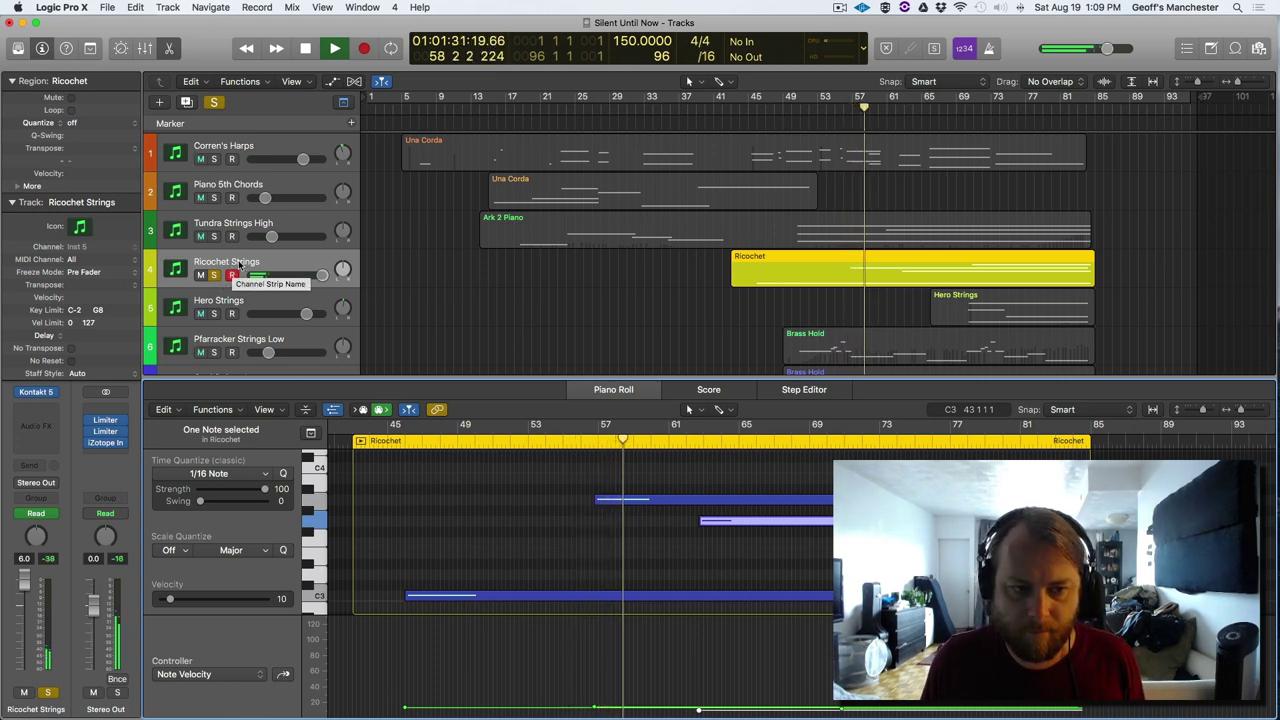
- Show the track automation, inspect the Ricochet Strings automation parameter and Piano Roll controller choices during playback, and unsolo the track
key(a)
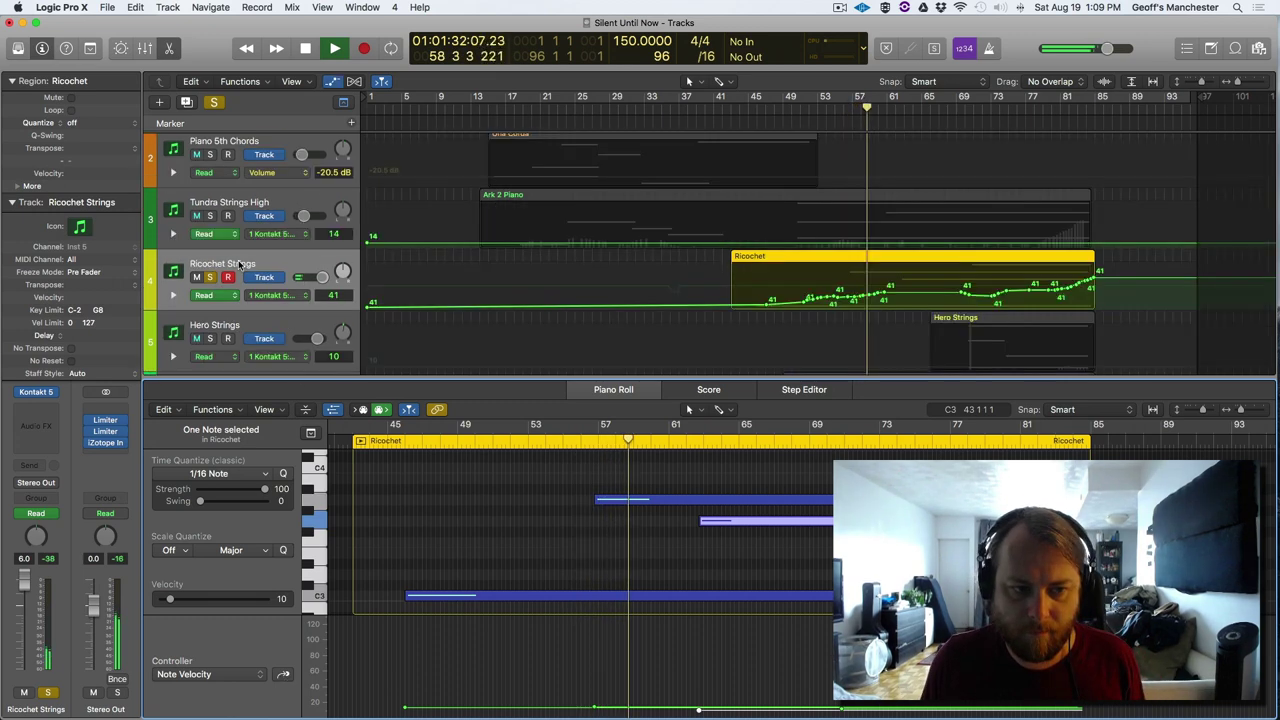
click(280, 295)
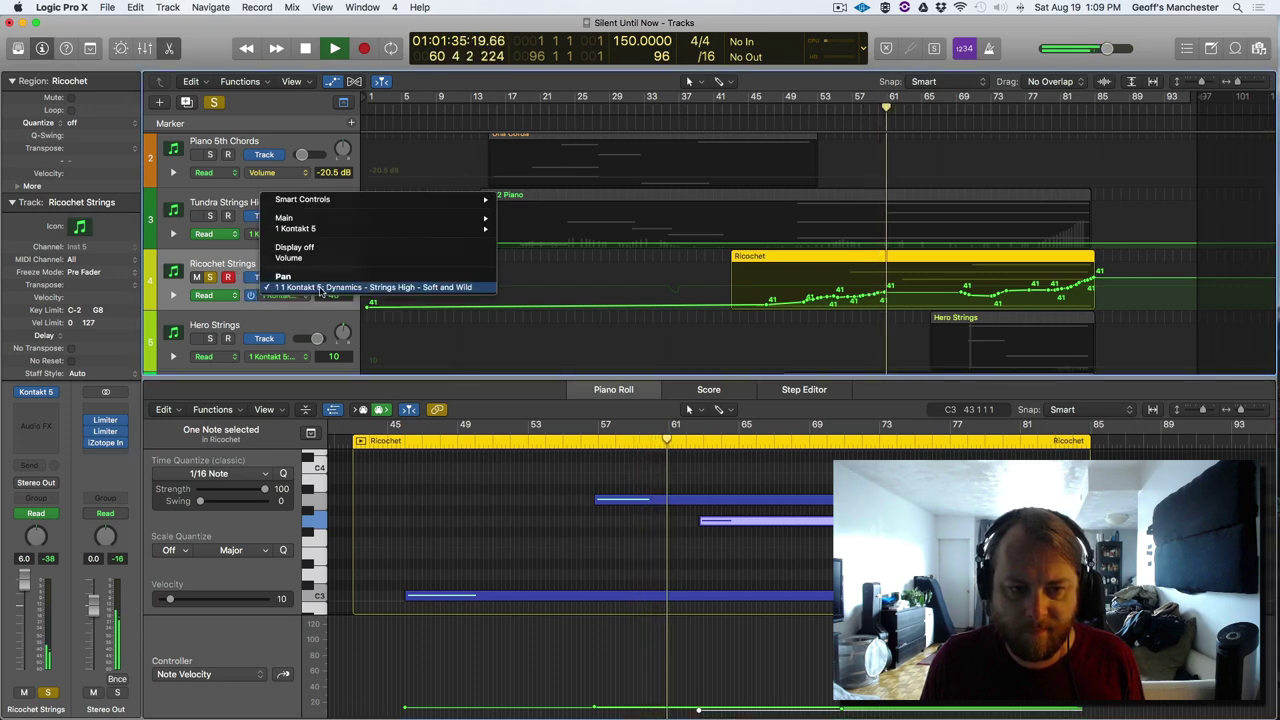
click(312, 318)
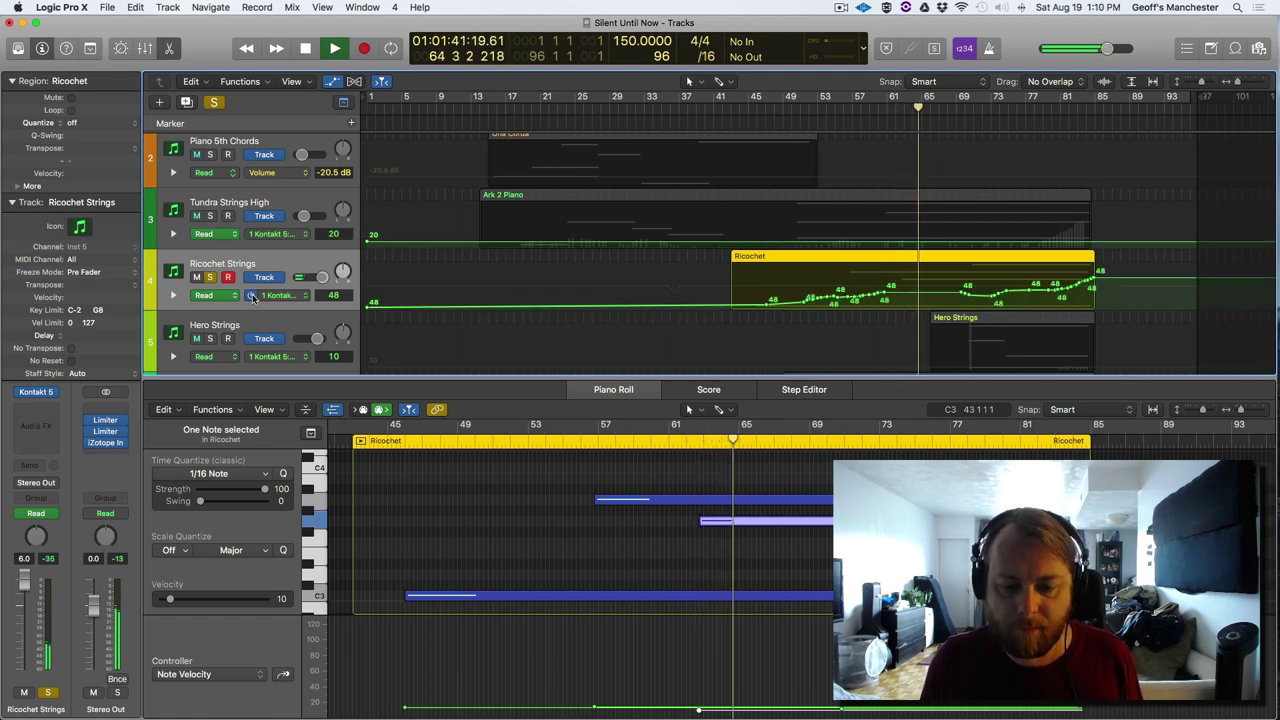
click(283, 675)
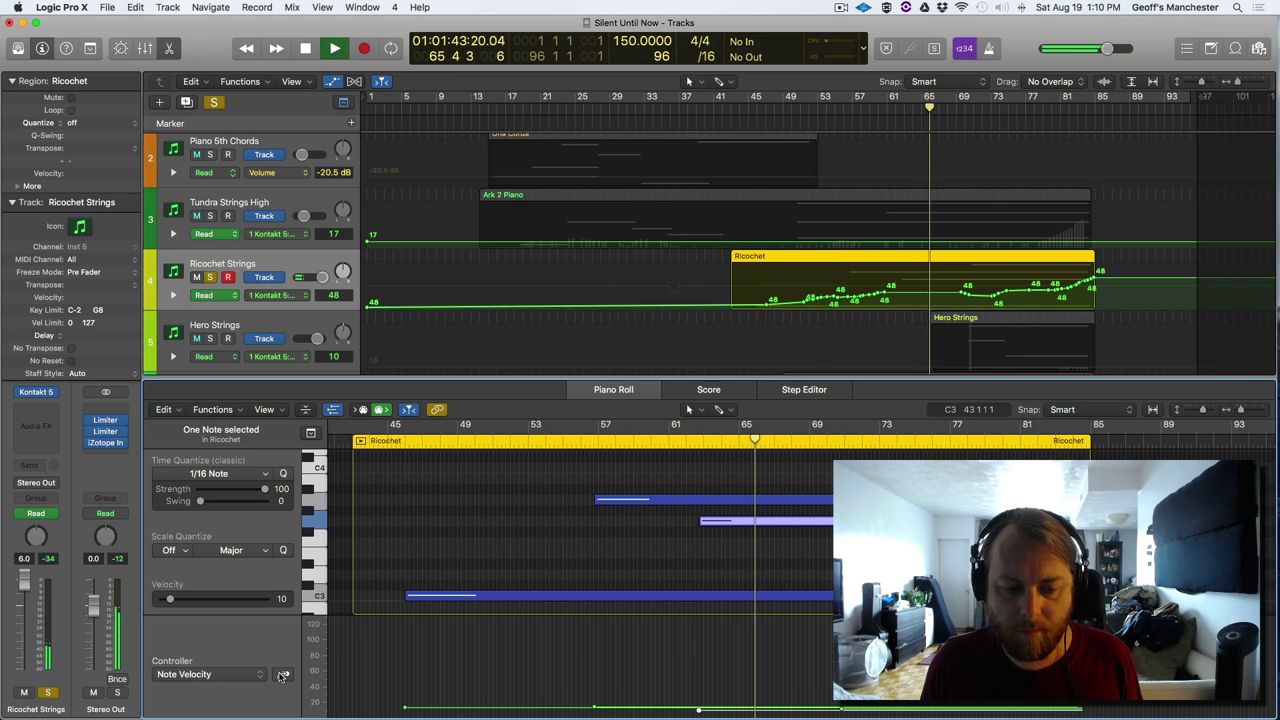
click(283, 675)
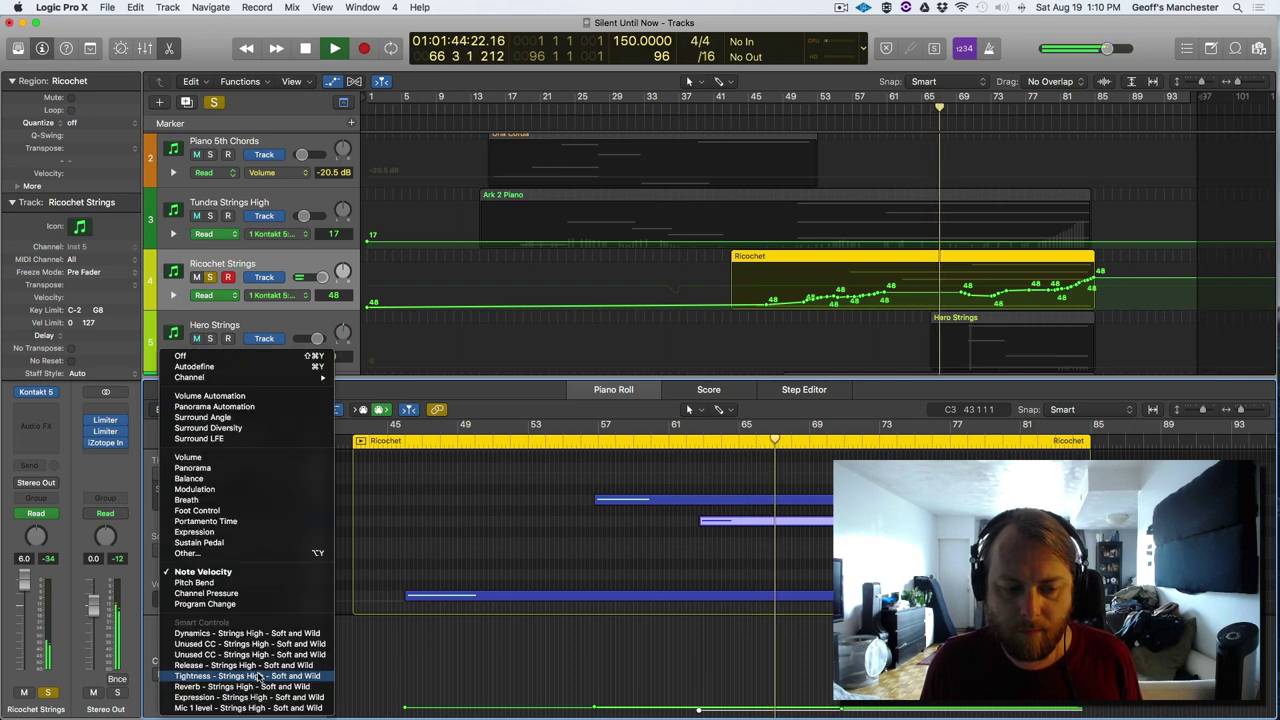
key(Escape)
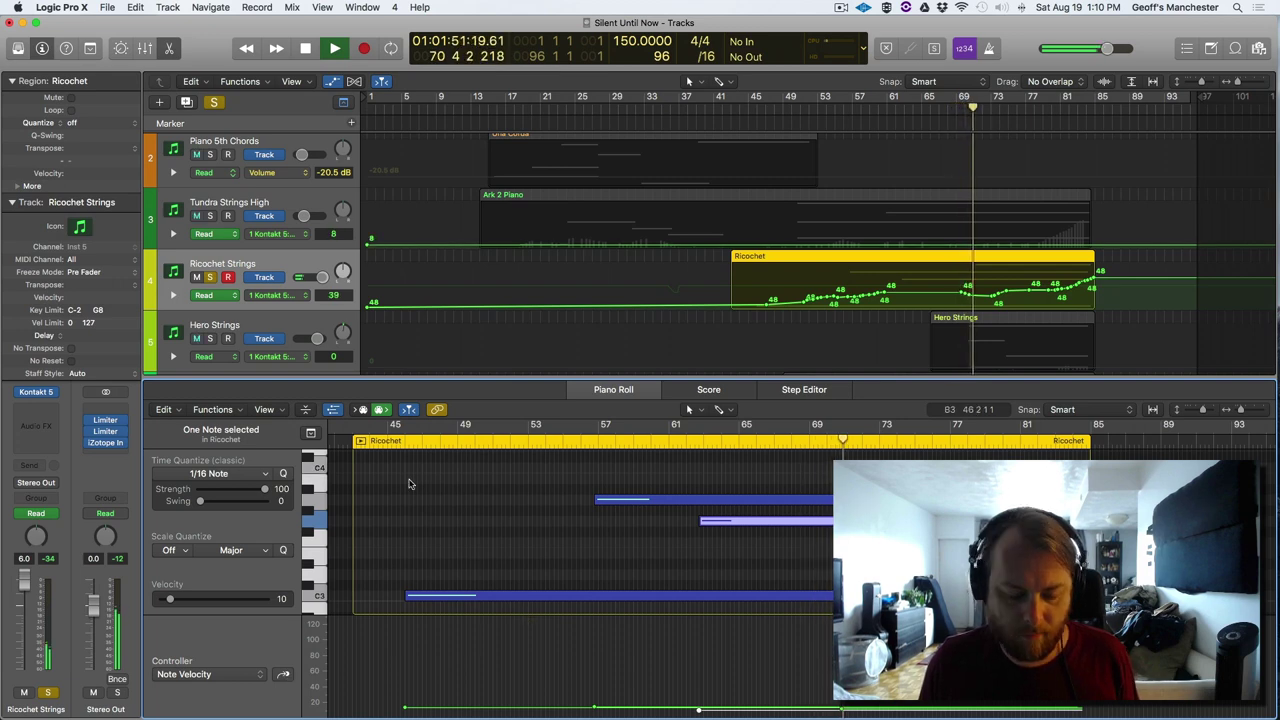
key(s)
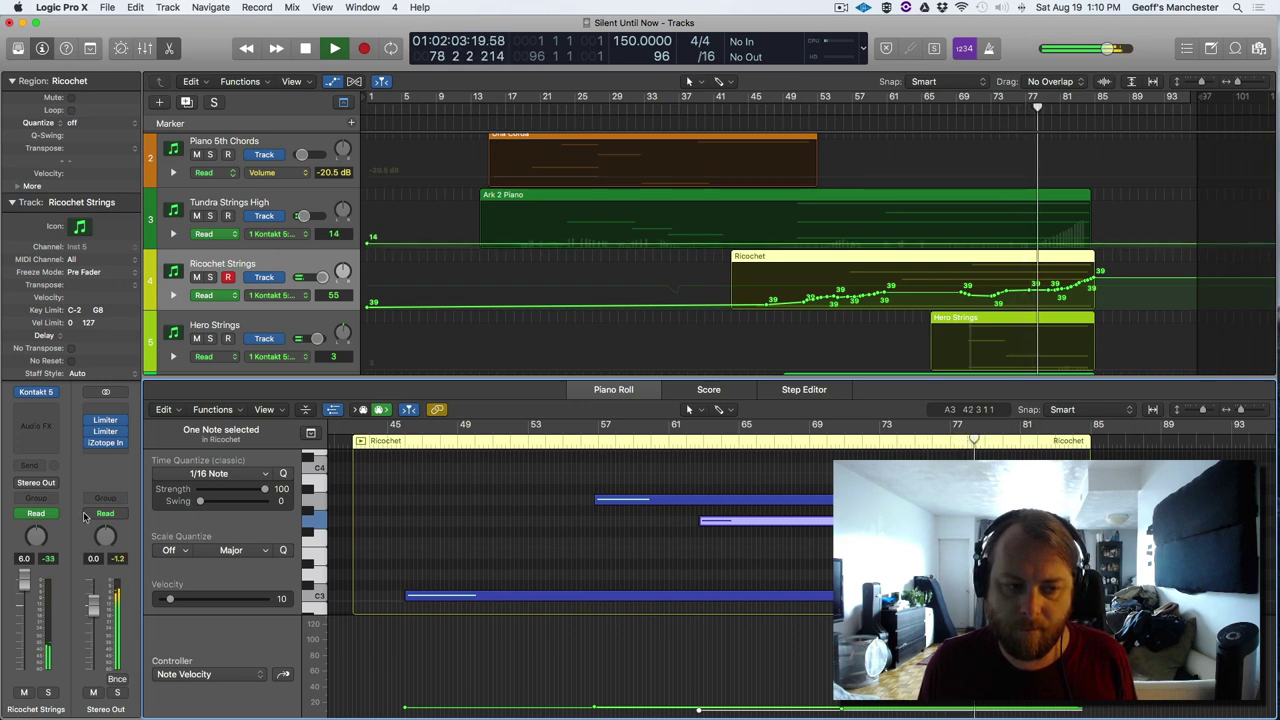
- Open the Ricochet Strings Kontakt patch, play the soloed strings to about bar 59 while viewing its controllers, and close it
click(37, 397)
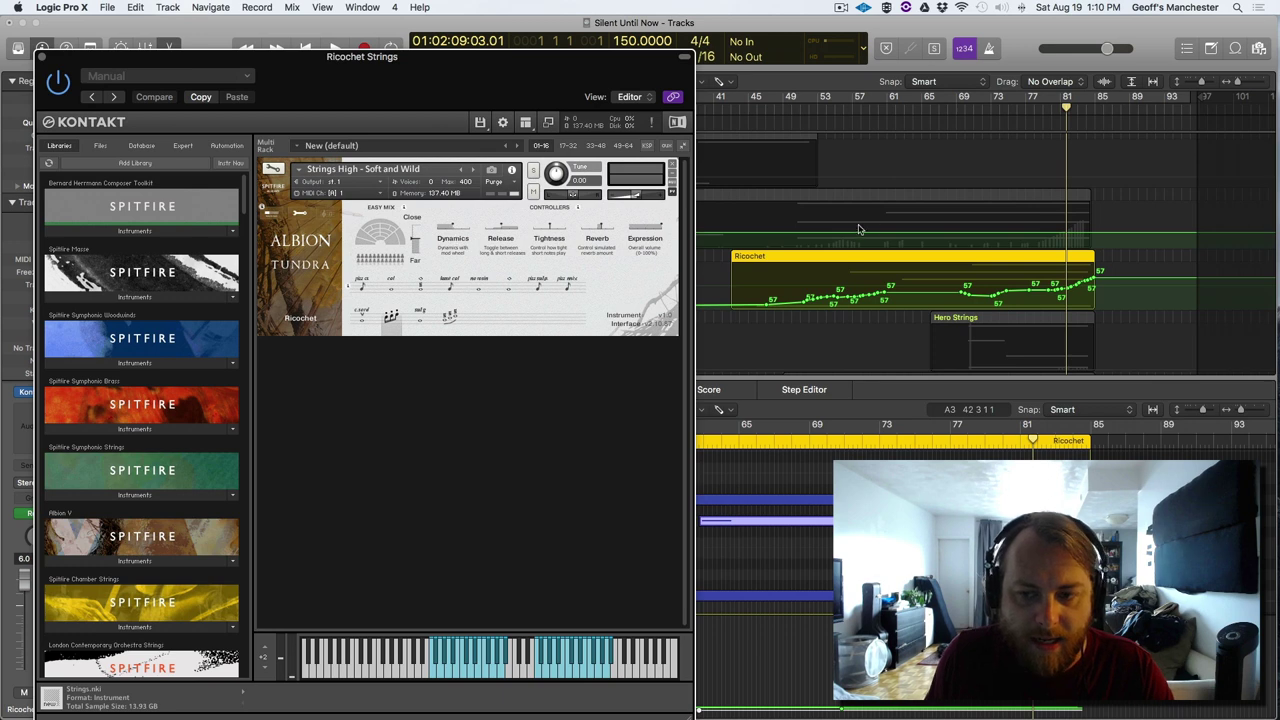
drag(822, 116, 762, 112)
key(space)
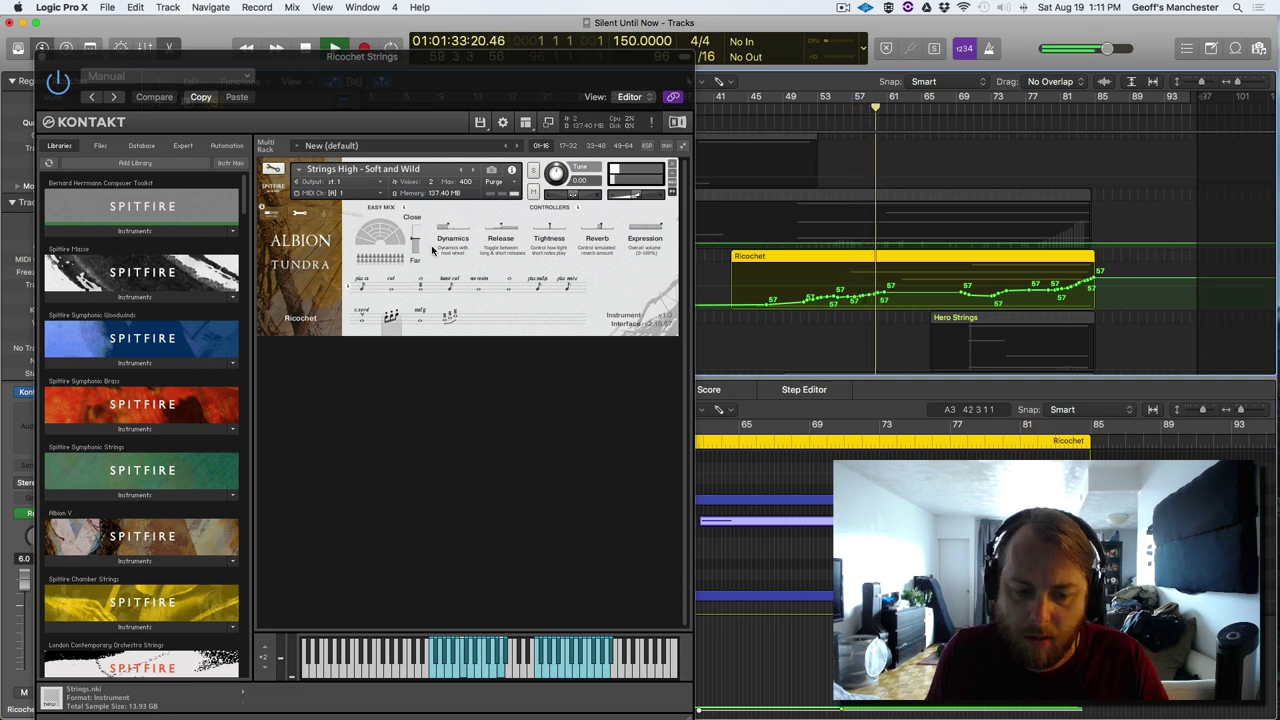
key(space)
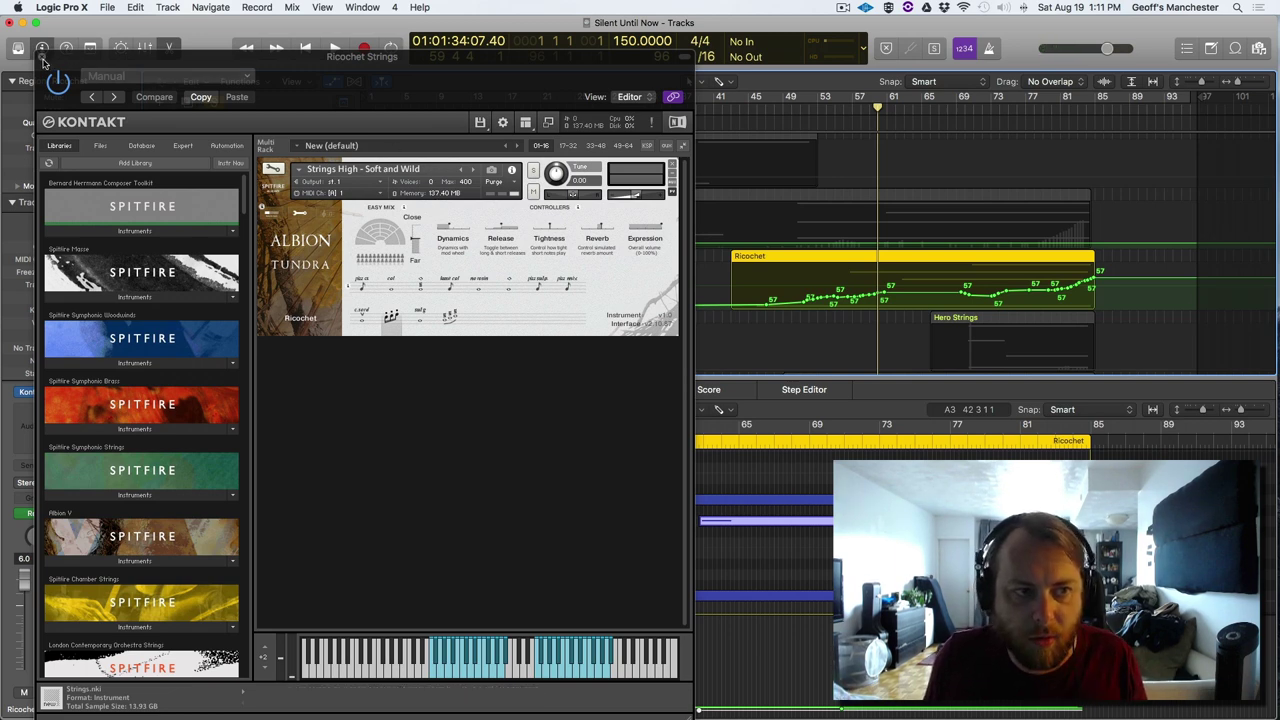
click(42, 58)
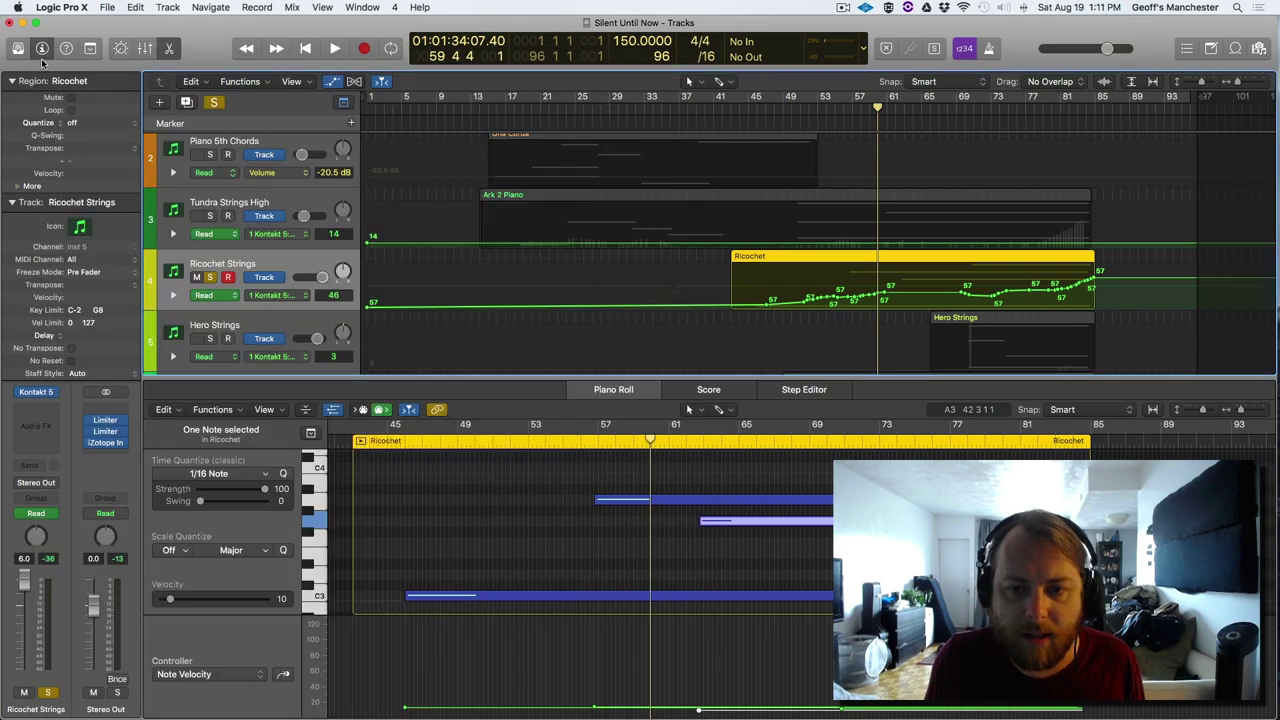
- Select the Hero Strings track, hide the track automation, and unsolo Ricochet Strings
scroll(390, 316, down, 3)
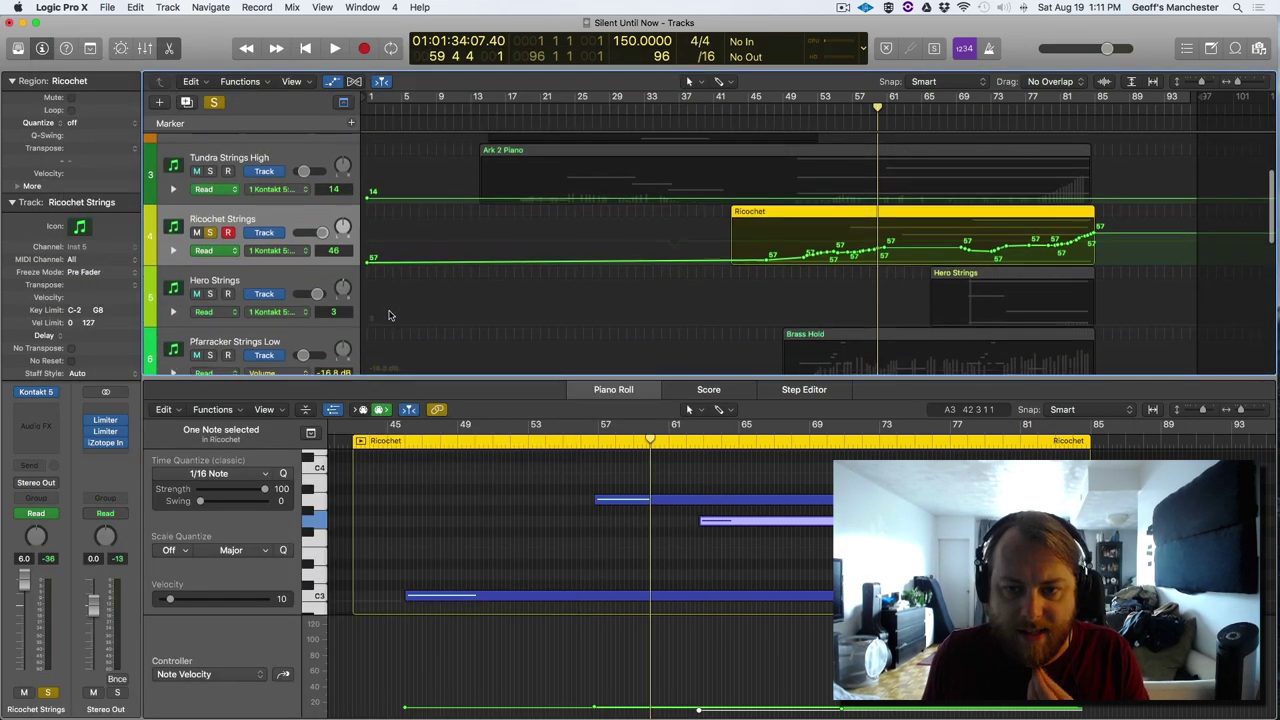
click(260, 272)
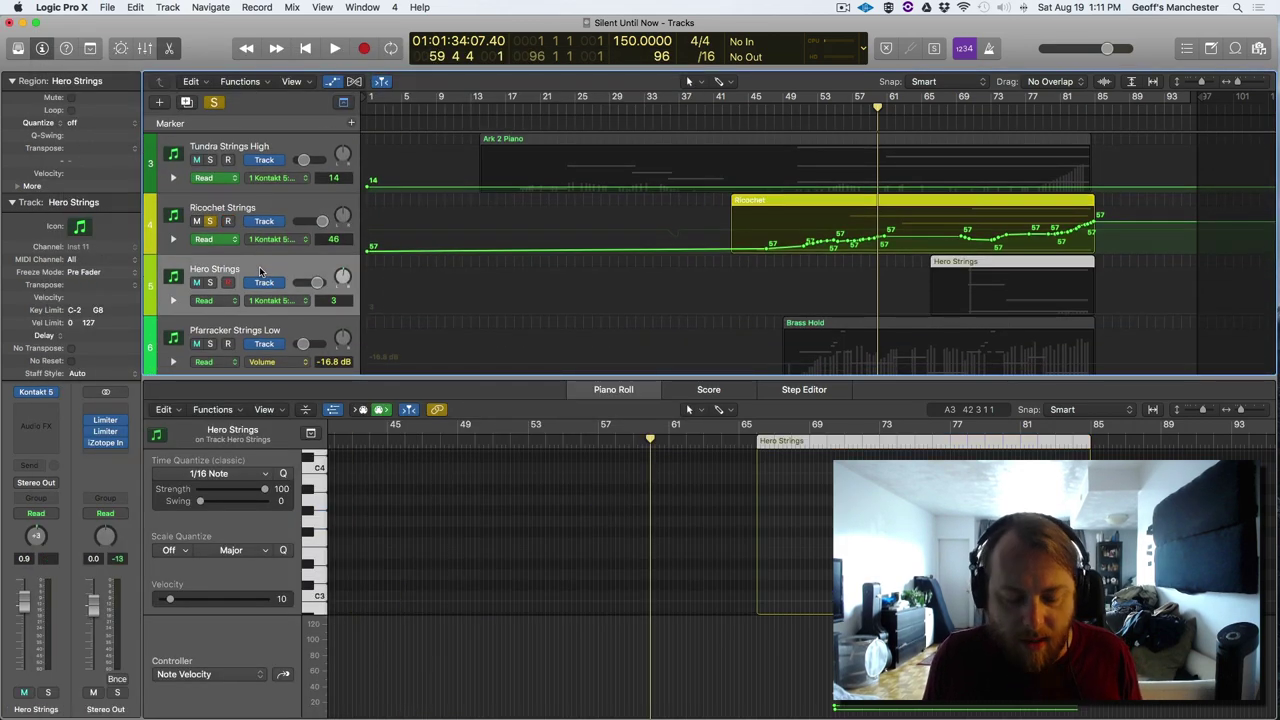
key(a)
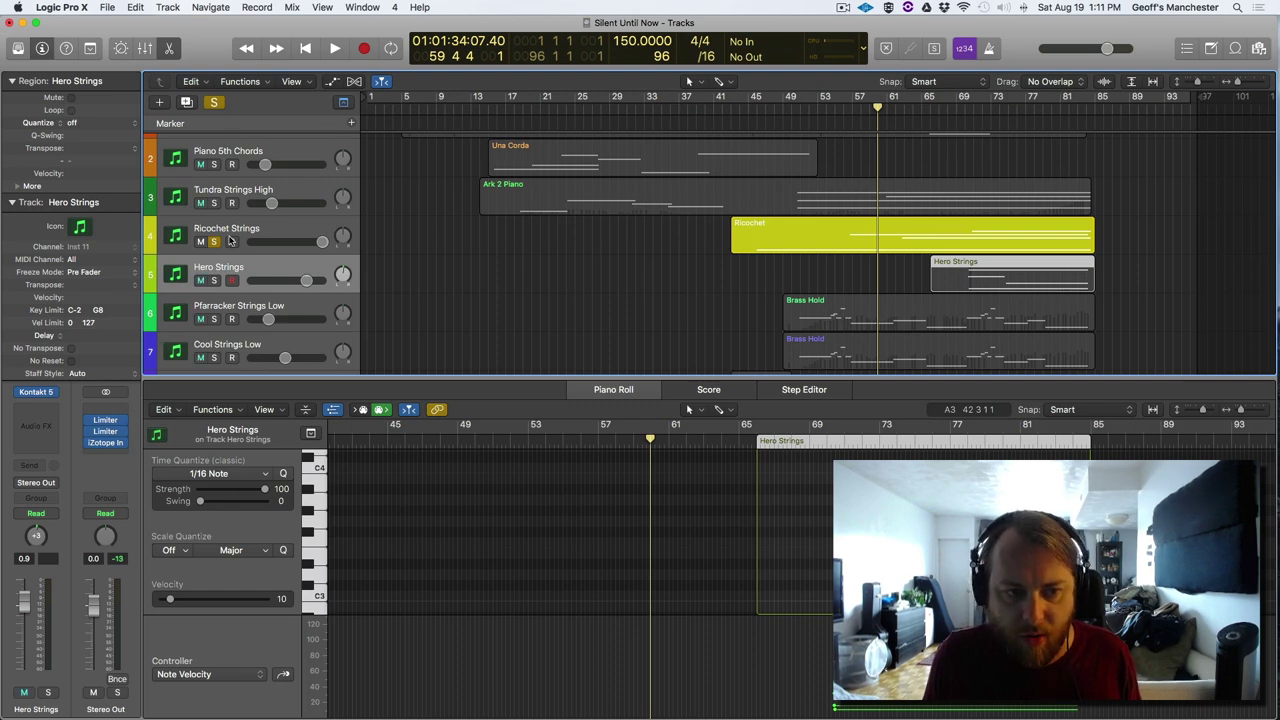
click(201, 242)
click(201, 242)
click(213, 243)
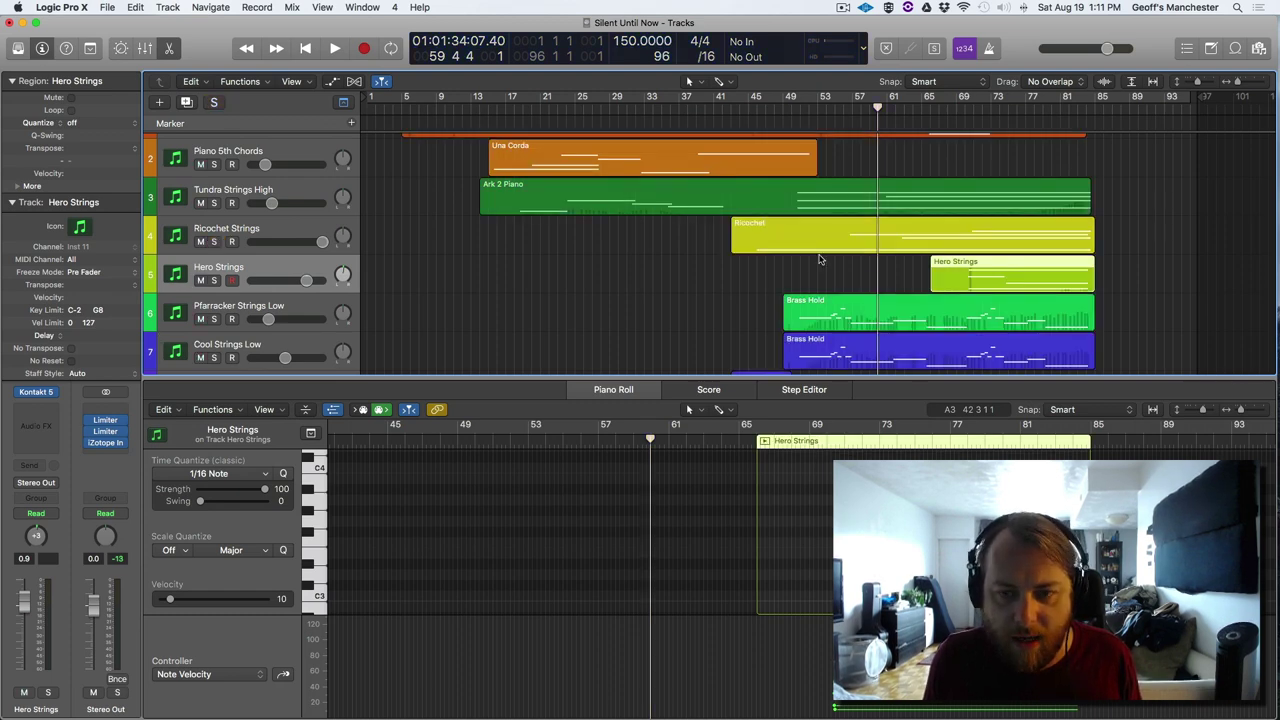
- Move the playhead to bar 69, solo Hero Strings, and open its Kontakt patch
drag(877, 107, 958, 107)
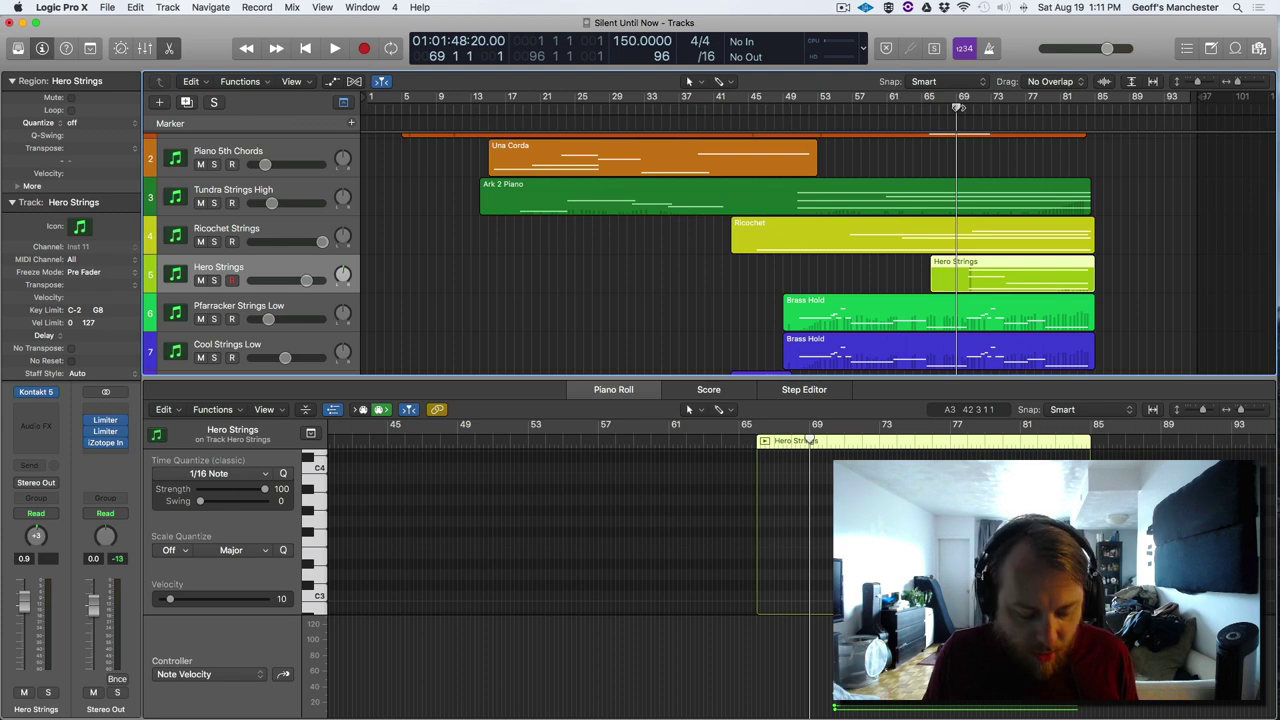
key(s)
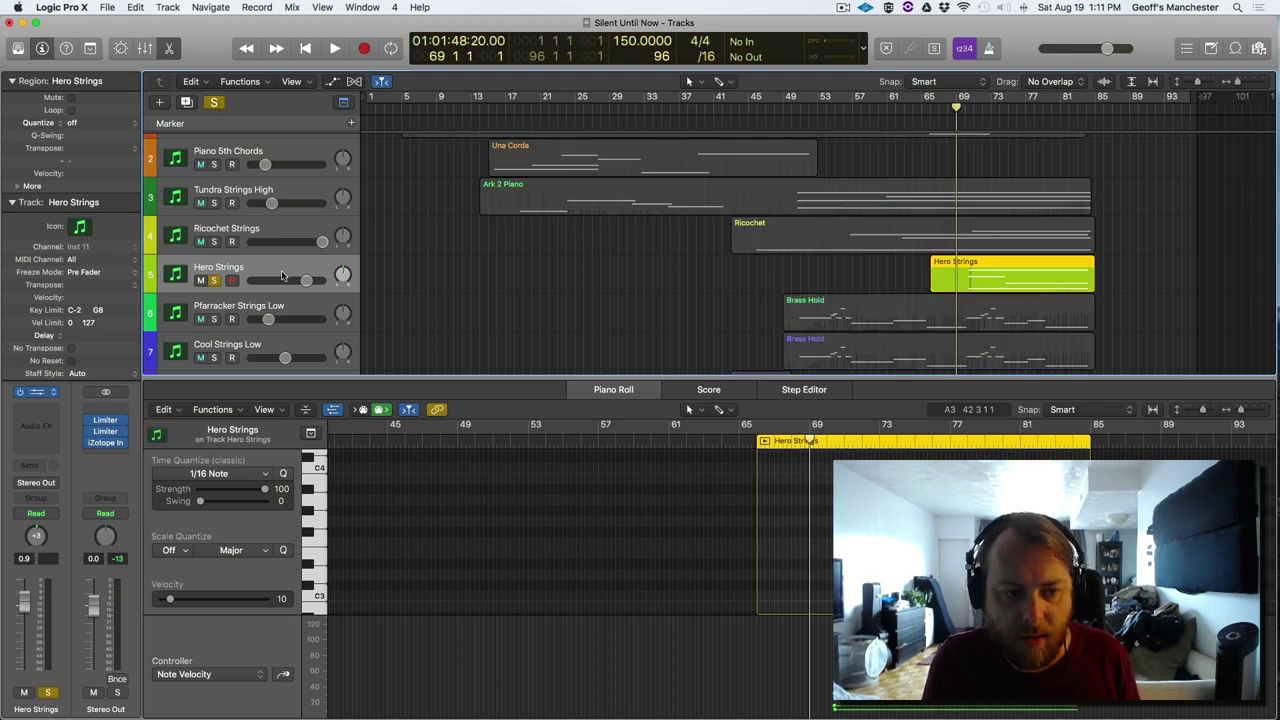
key(v)
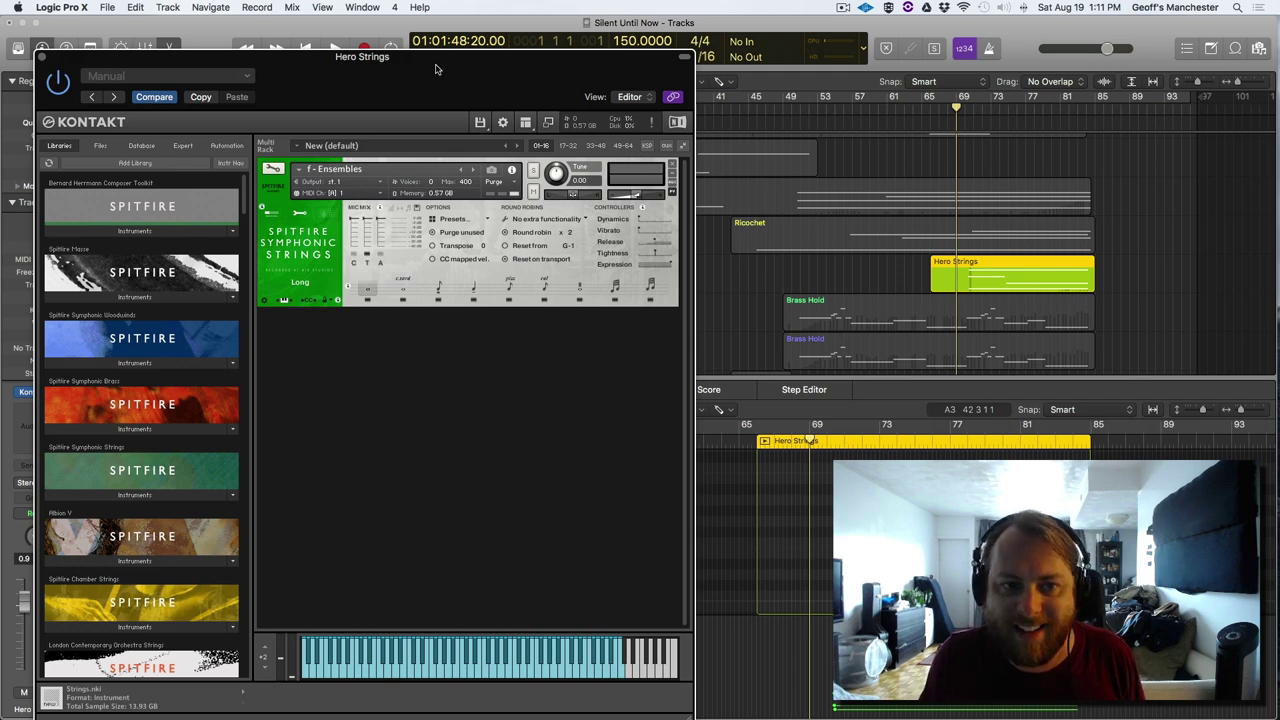
- Play the soloed Hero Strings from bar 69 while viewing the Kontakt patch's controllers, and close the patch window
drag(435, 69, 422, 69)
key(space)
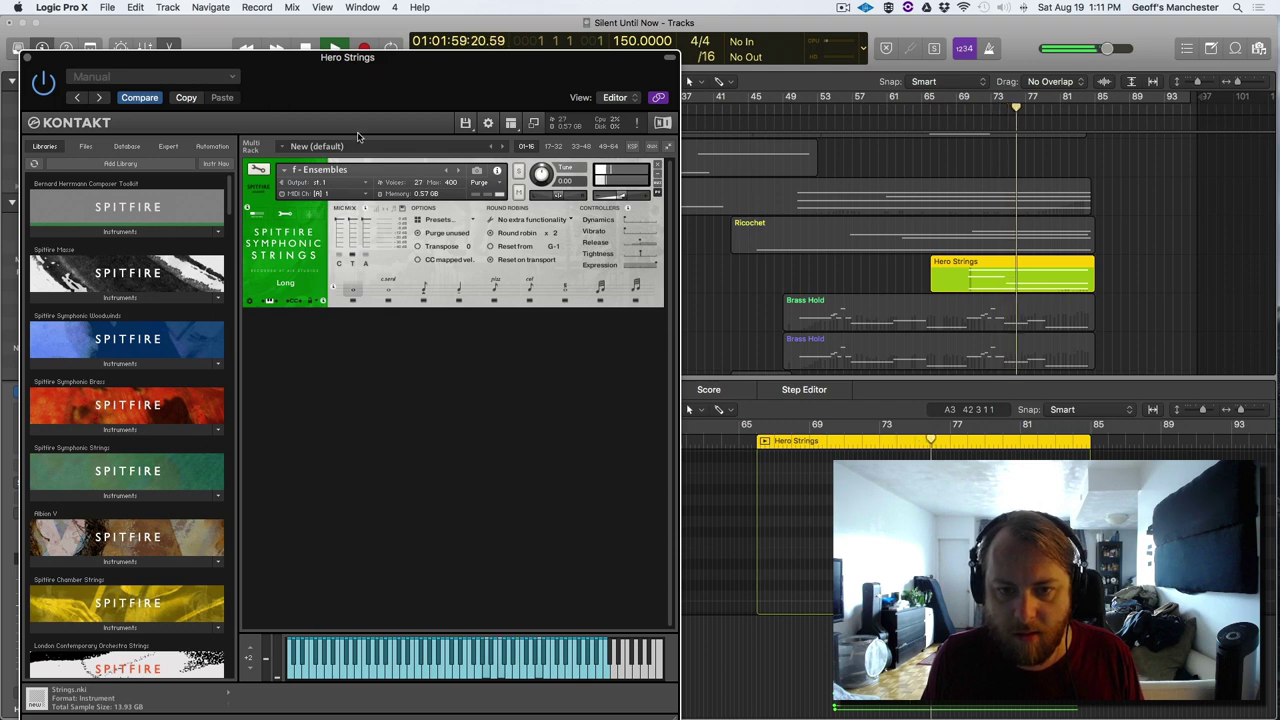
click(30, 60)
- Show and hide the track automation, switch the Hero Strings Piano Roll controller to #09 LSB, and stop playback around bar 84
key(a)
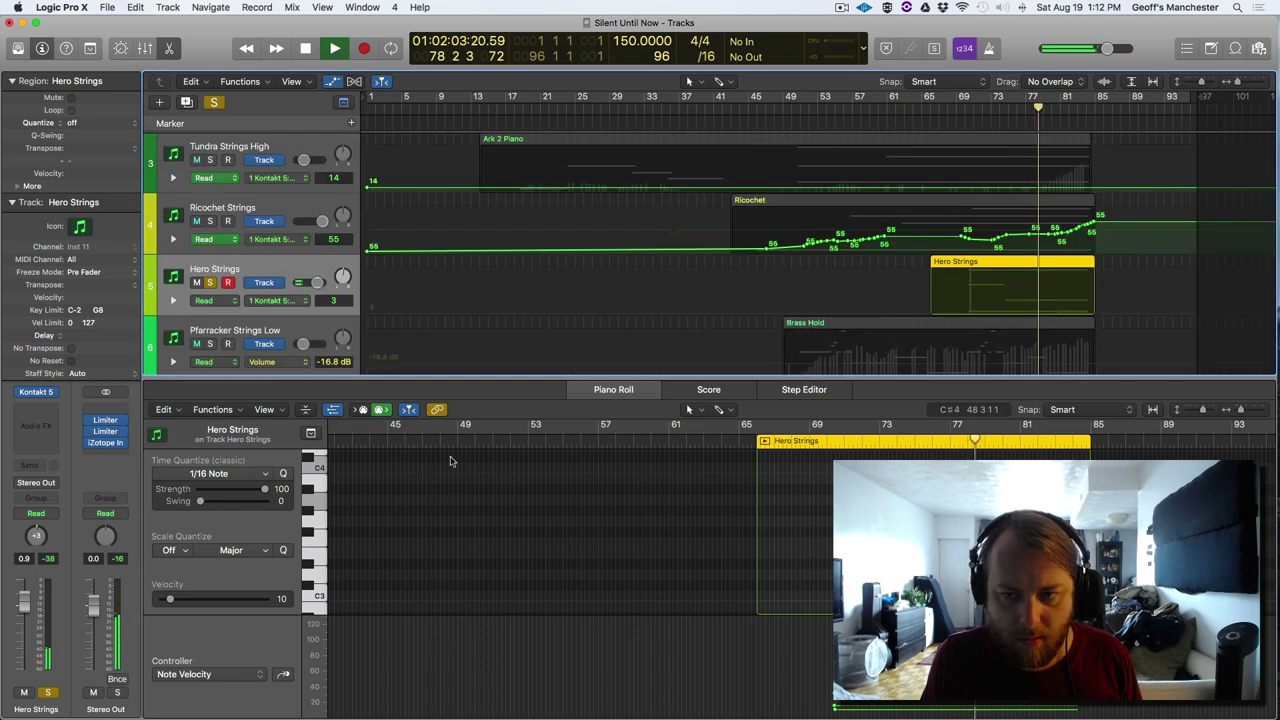
key(a)
click(285, 675)
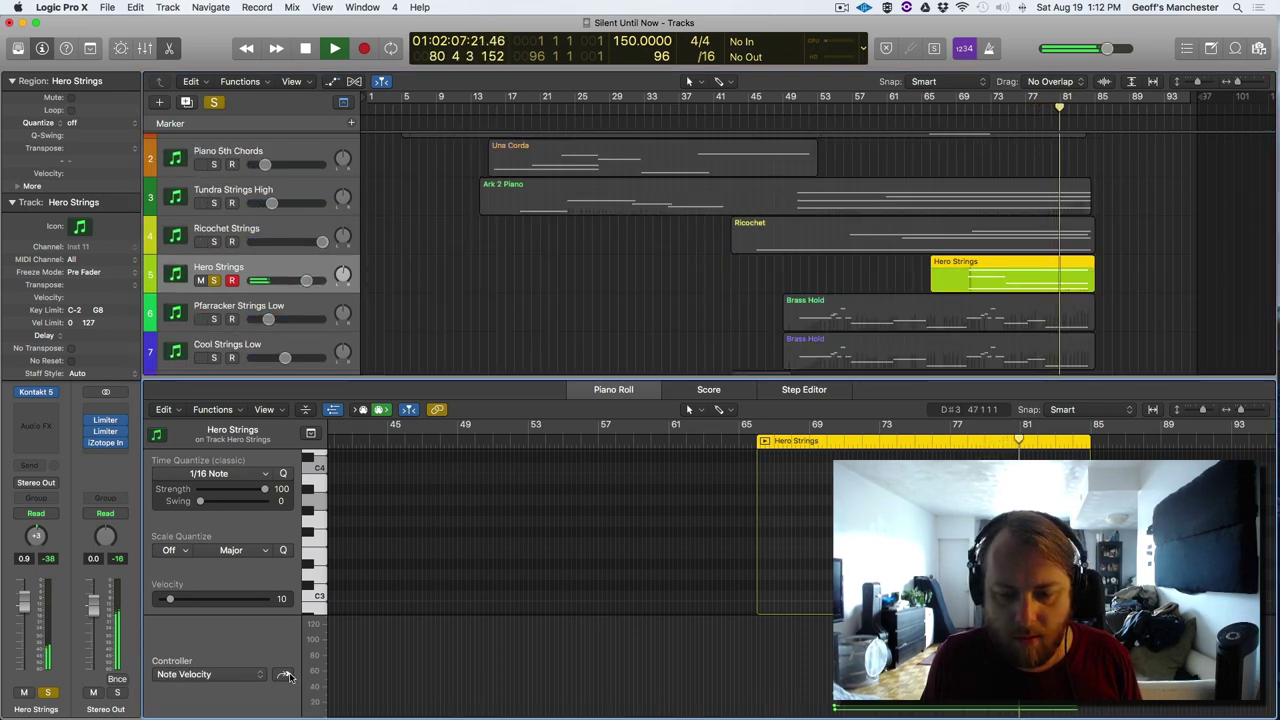
click(285, 676)
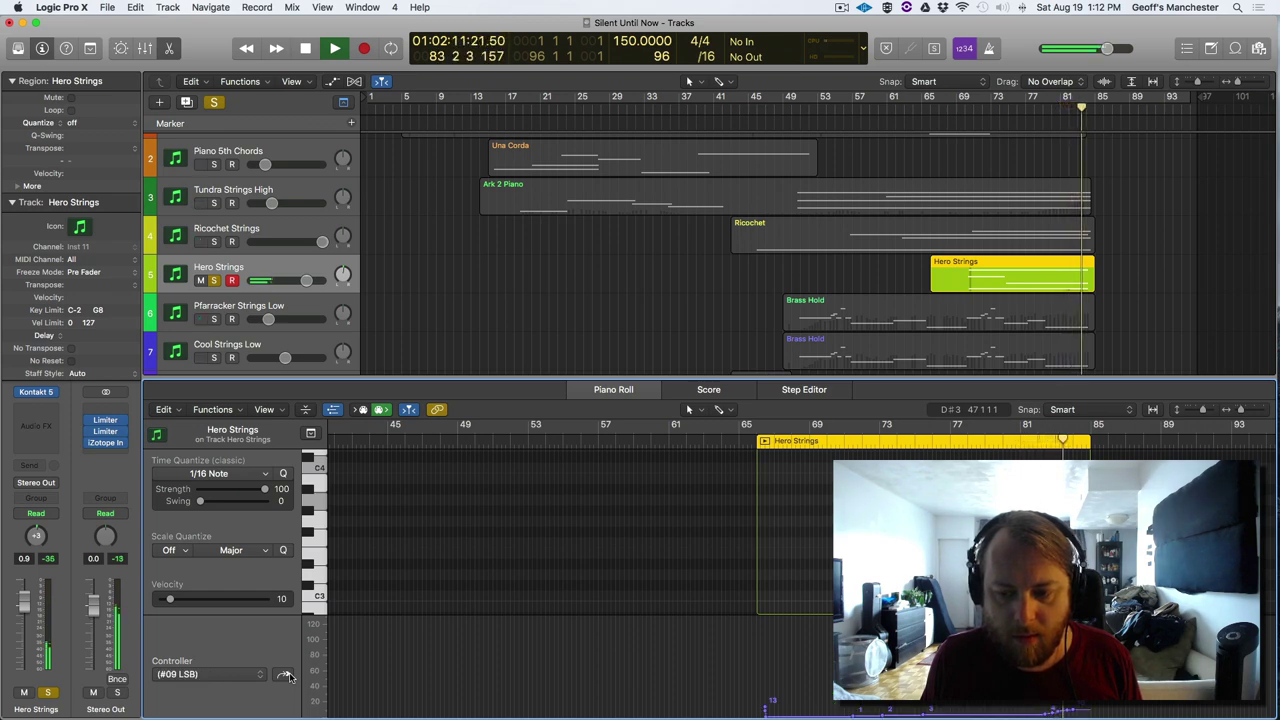
key(space)
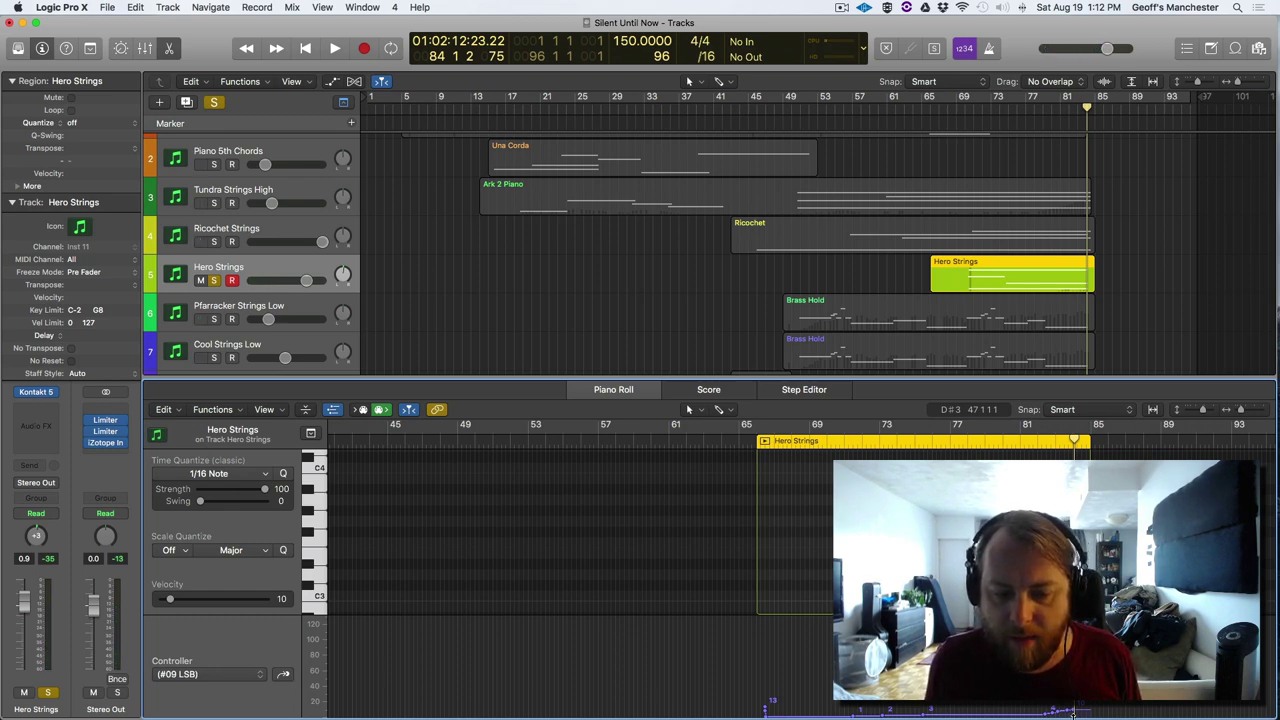
- Cycle the Hero Strings Piano Roll controller through #10 LSB and Note Velocity back to #09 LSB to examine its data
key(a)
key(a)
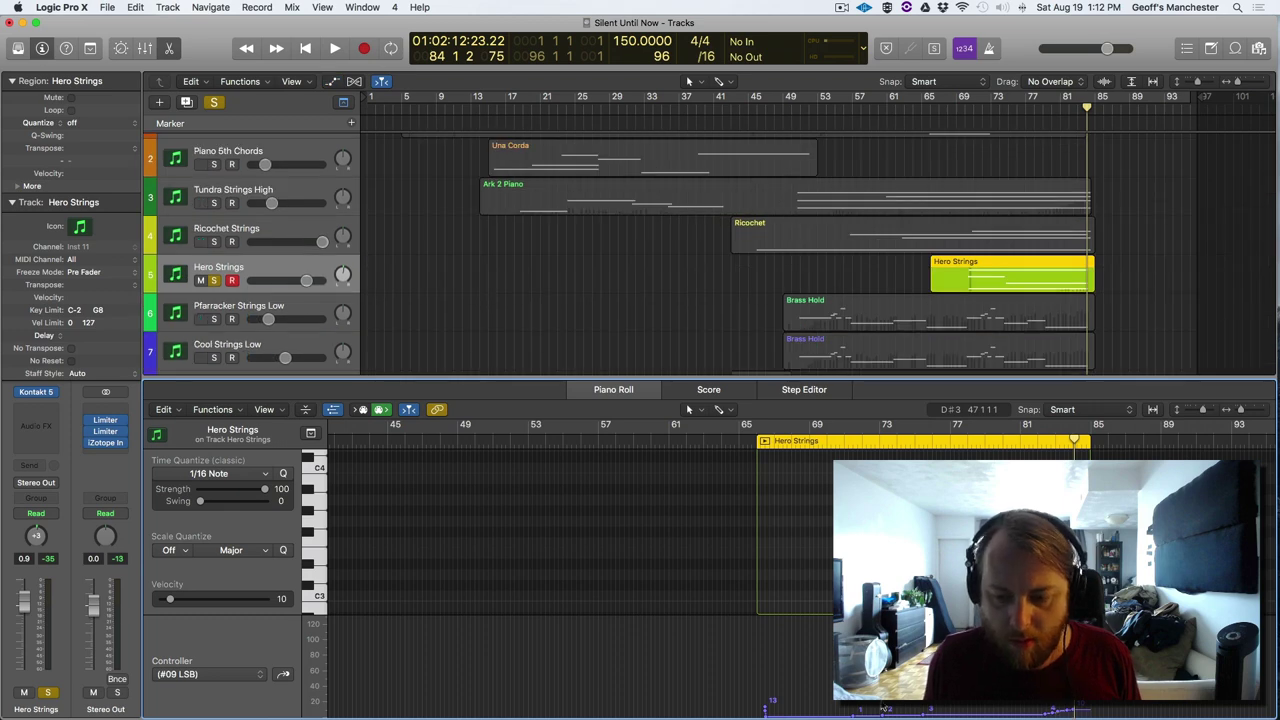
click(281, 677)
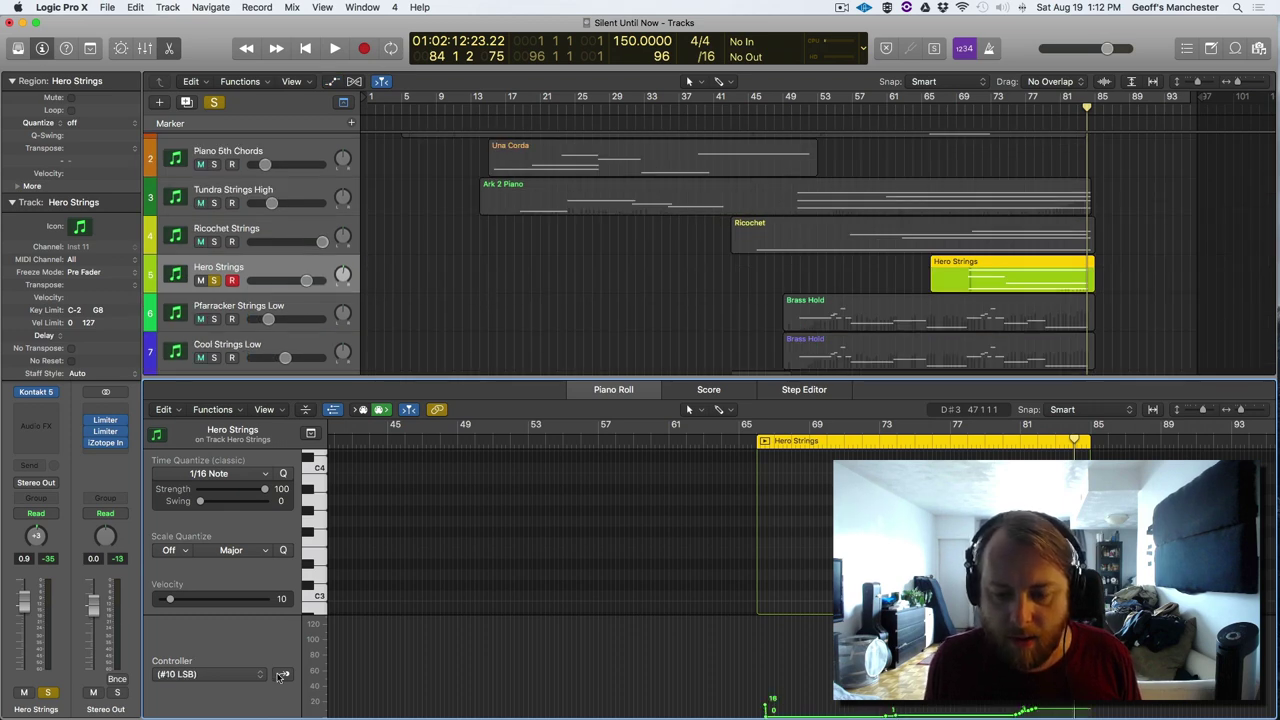
click(281, 677)
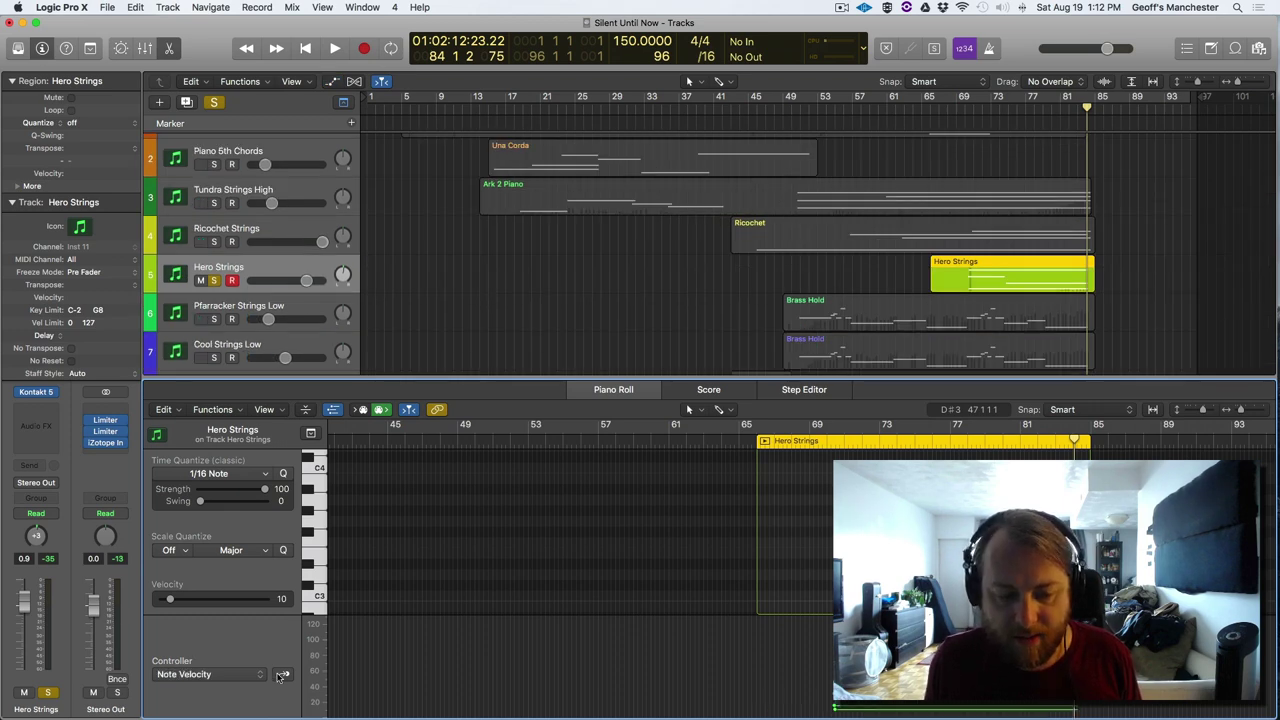
click(281, 677)
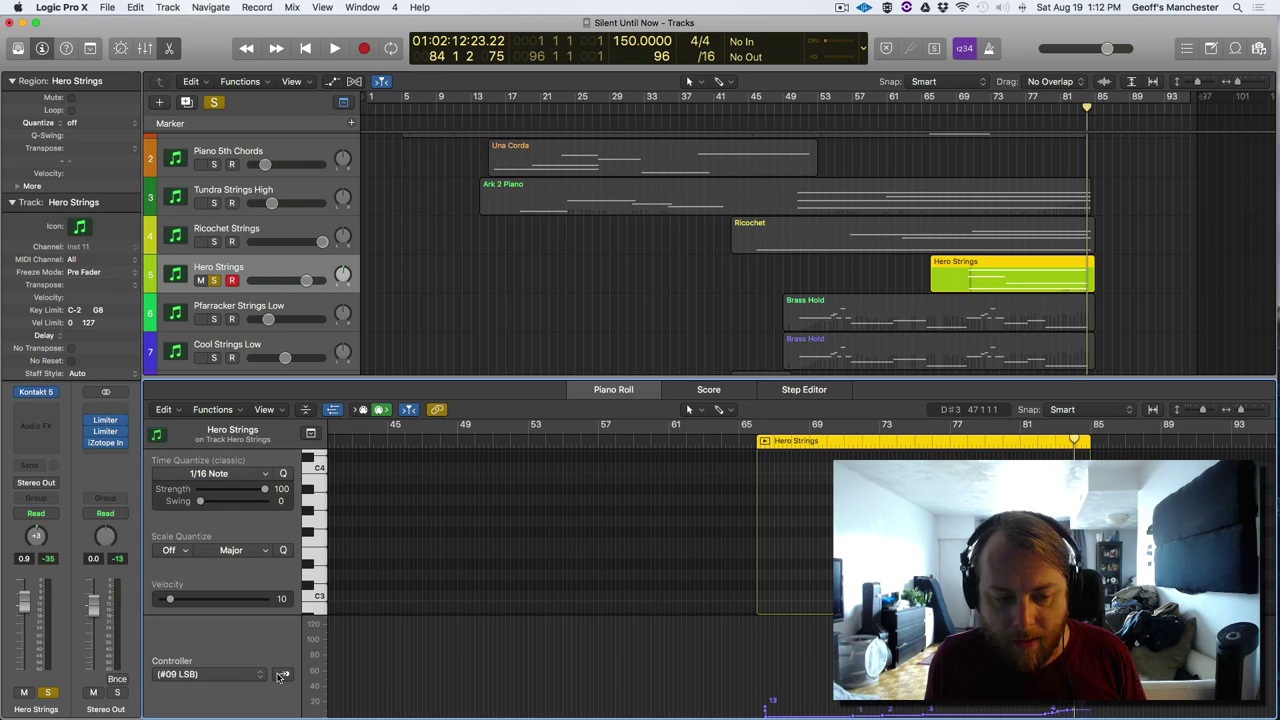
- Open the Hero Strings Kontakt patch, play the ending from bar 81 to about bar 84 while viewing its controllers, and close it
click(35, 395)
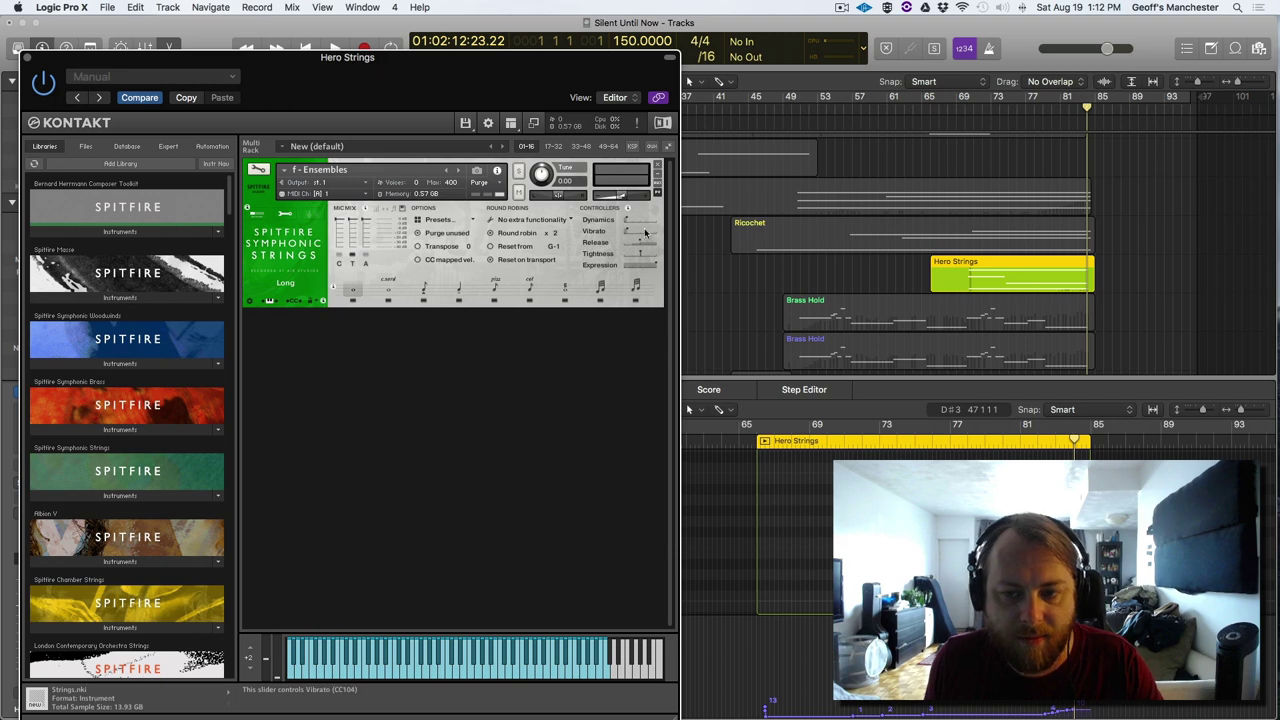
click(1067, 110)
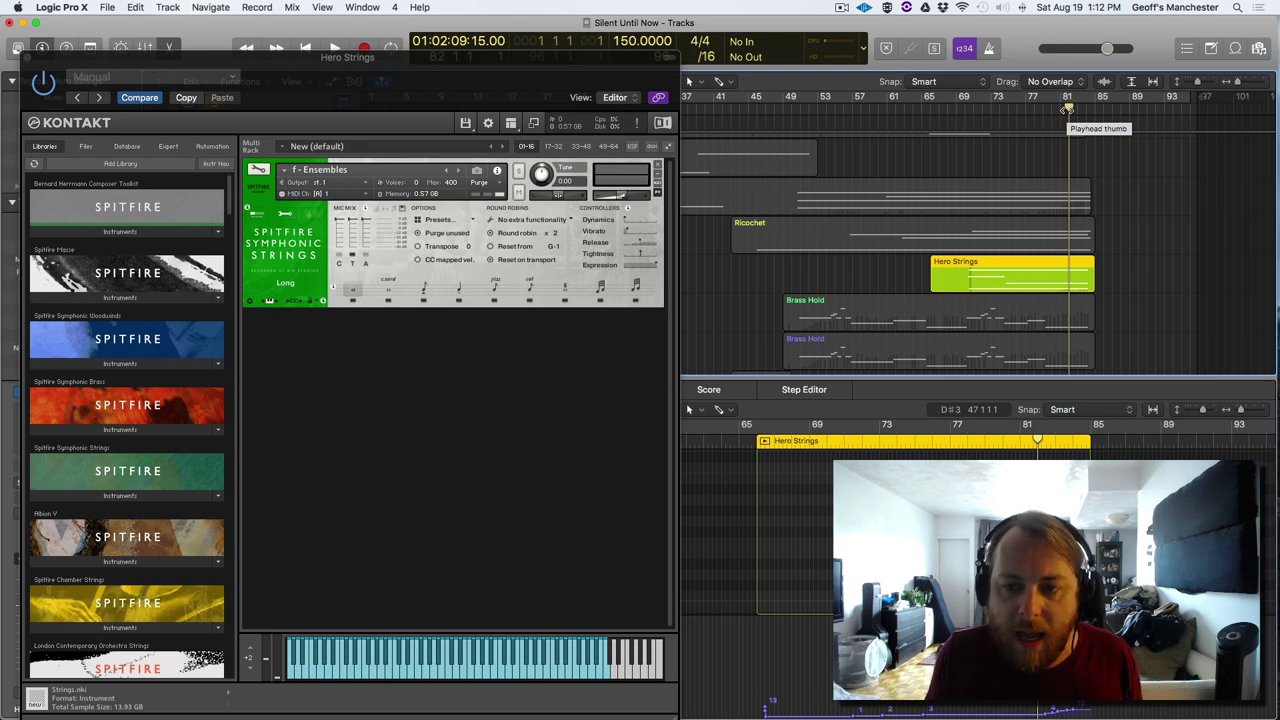
key(space)
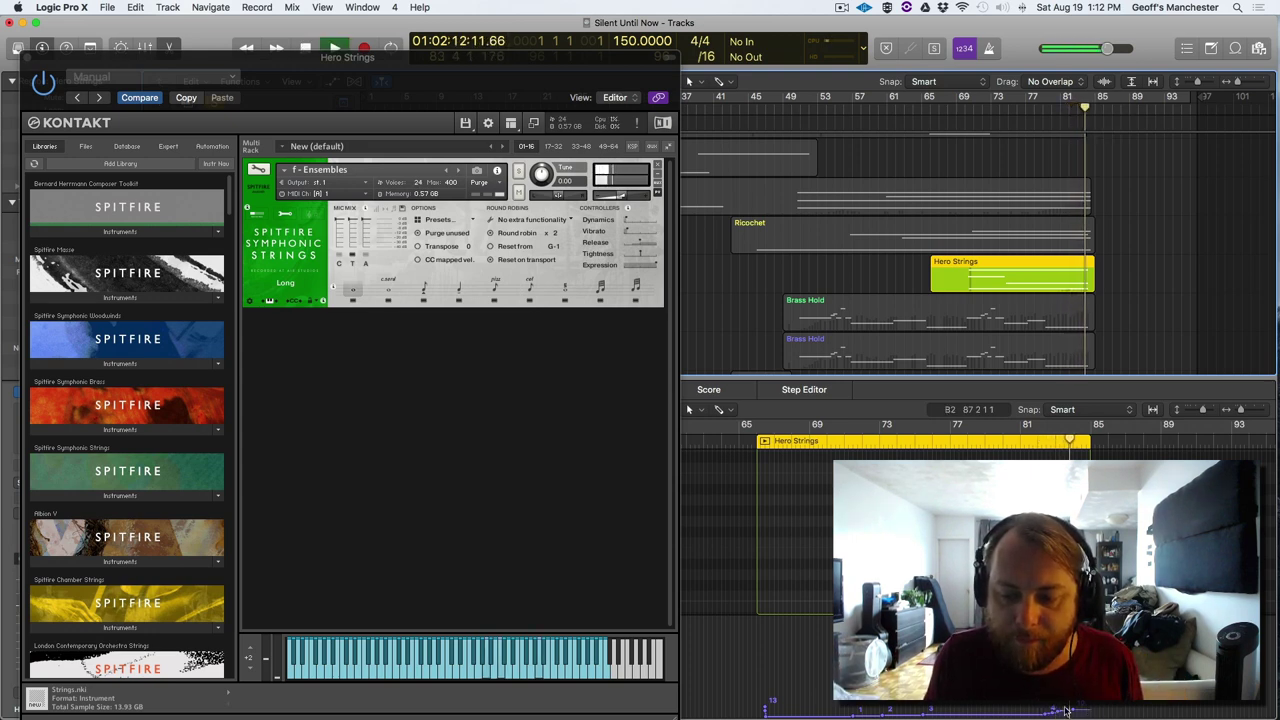
key(space)
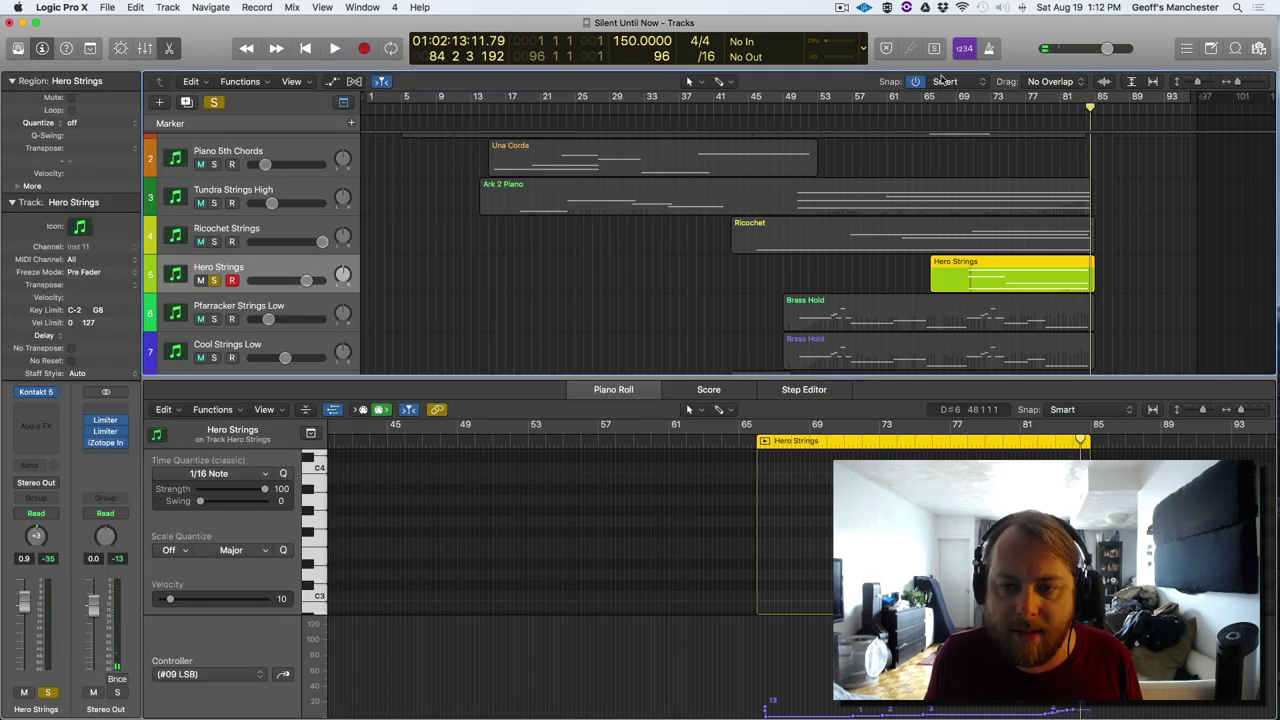
- Unsolo Hero Strings and mute the track
click(212, 281)
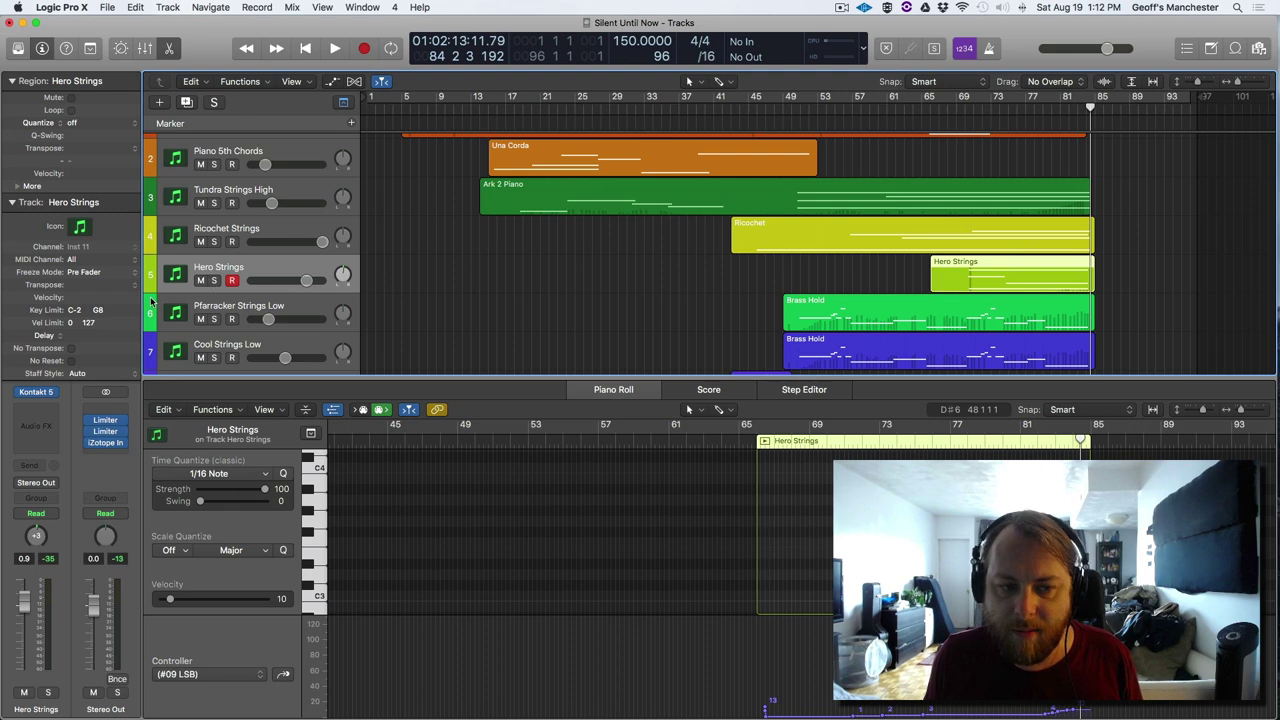
click(201, 280)
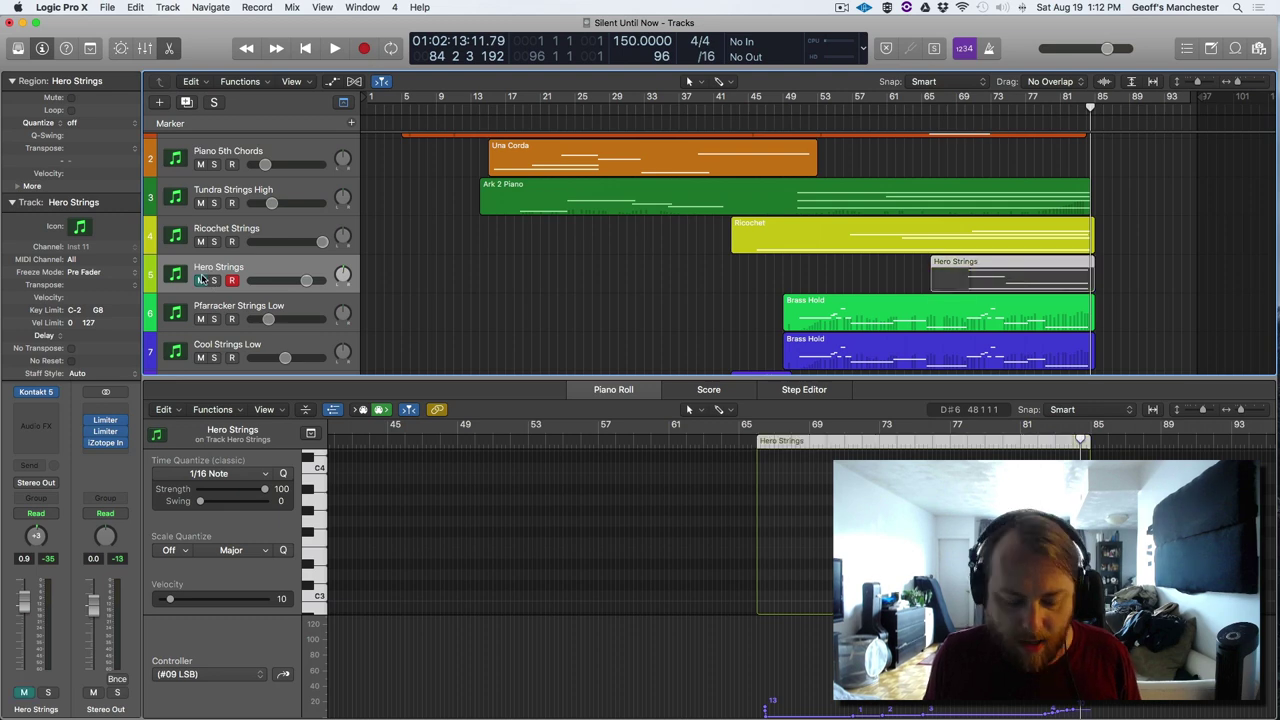
right_click(719, 203)
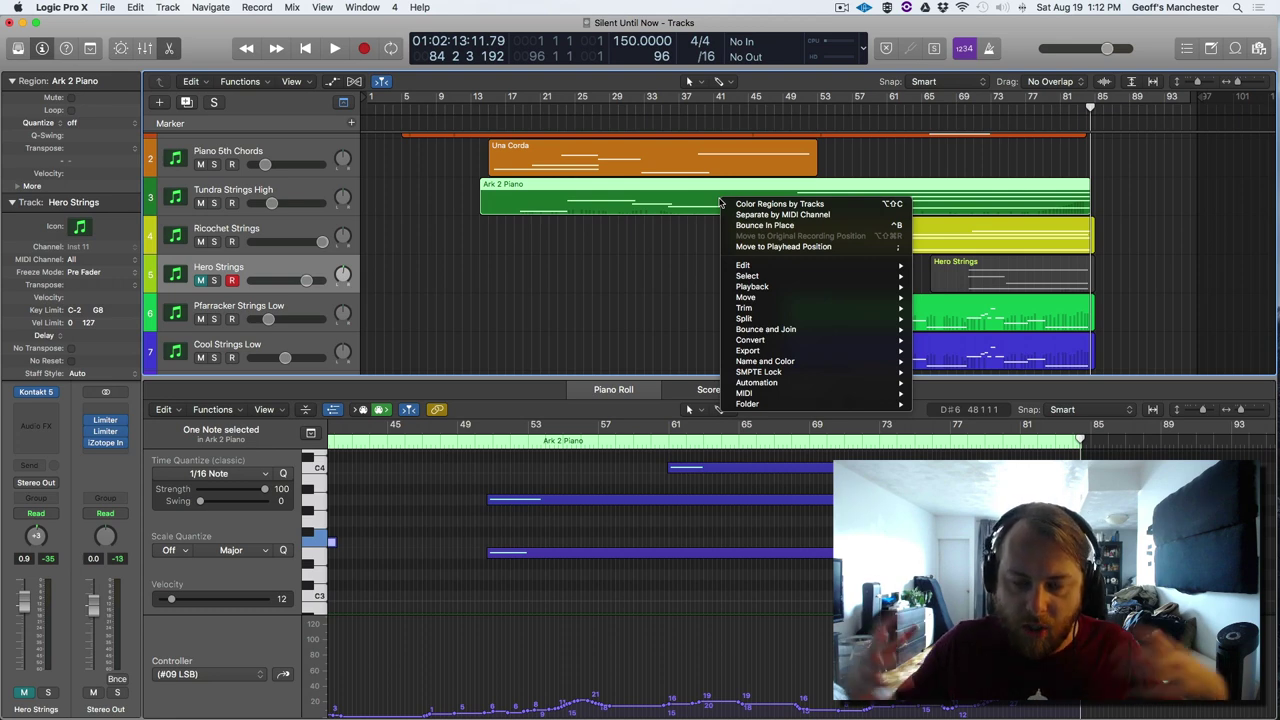
click(718, 212)
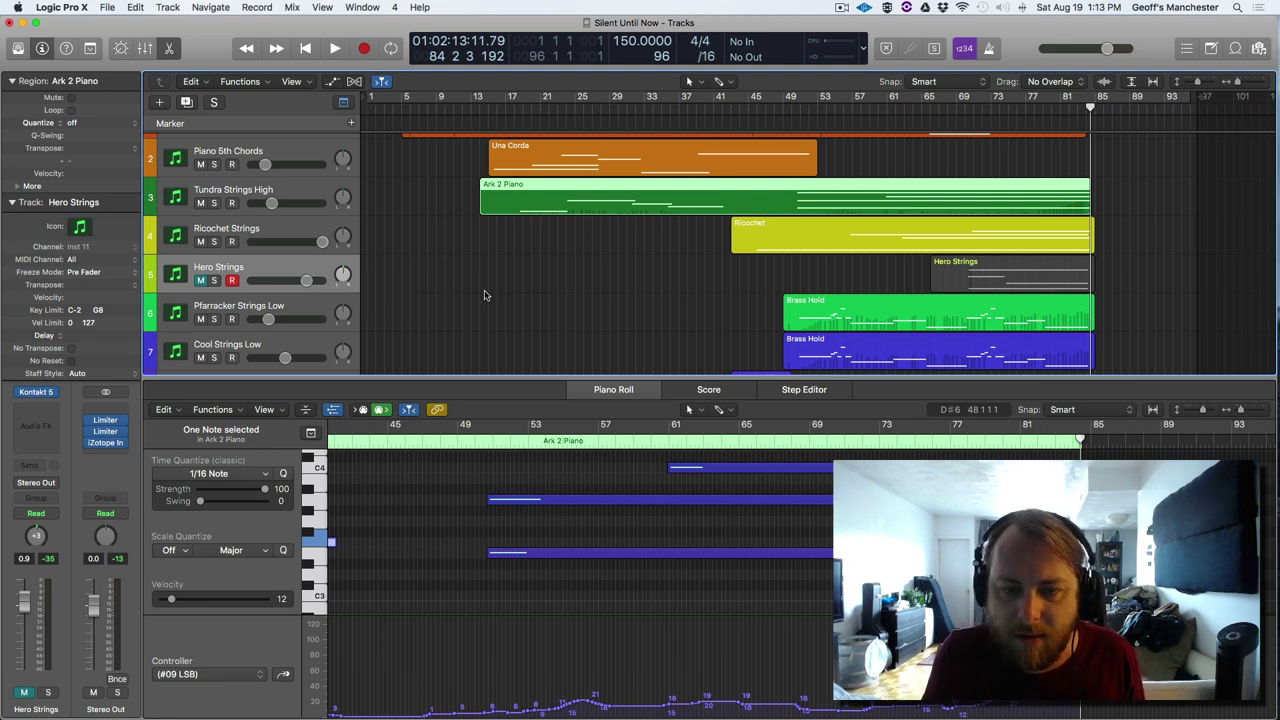
- Play the mix without Hero Strings from bar 63 and shrink the Piano Roll so the arrangement shows more tracks
click(897, 107)
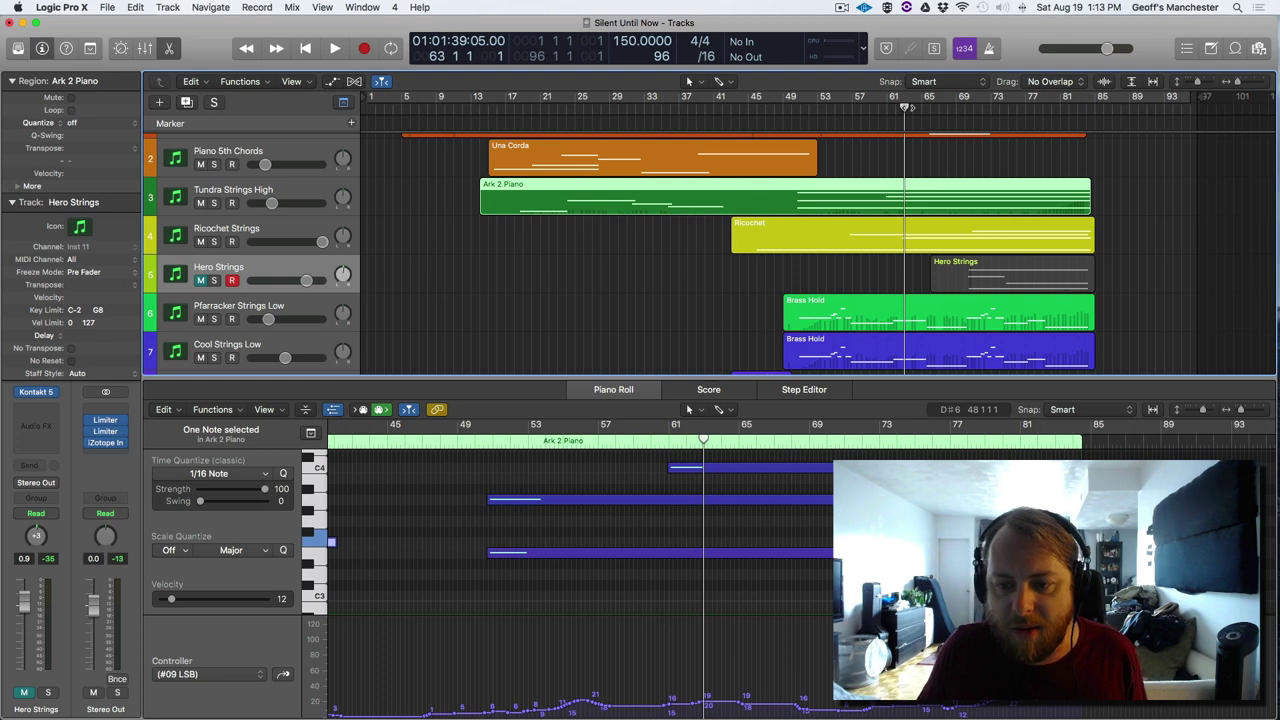
key(space)
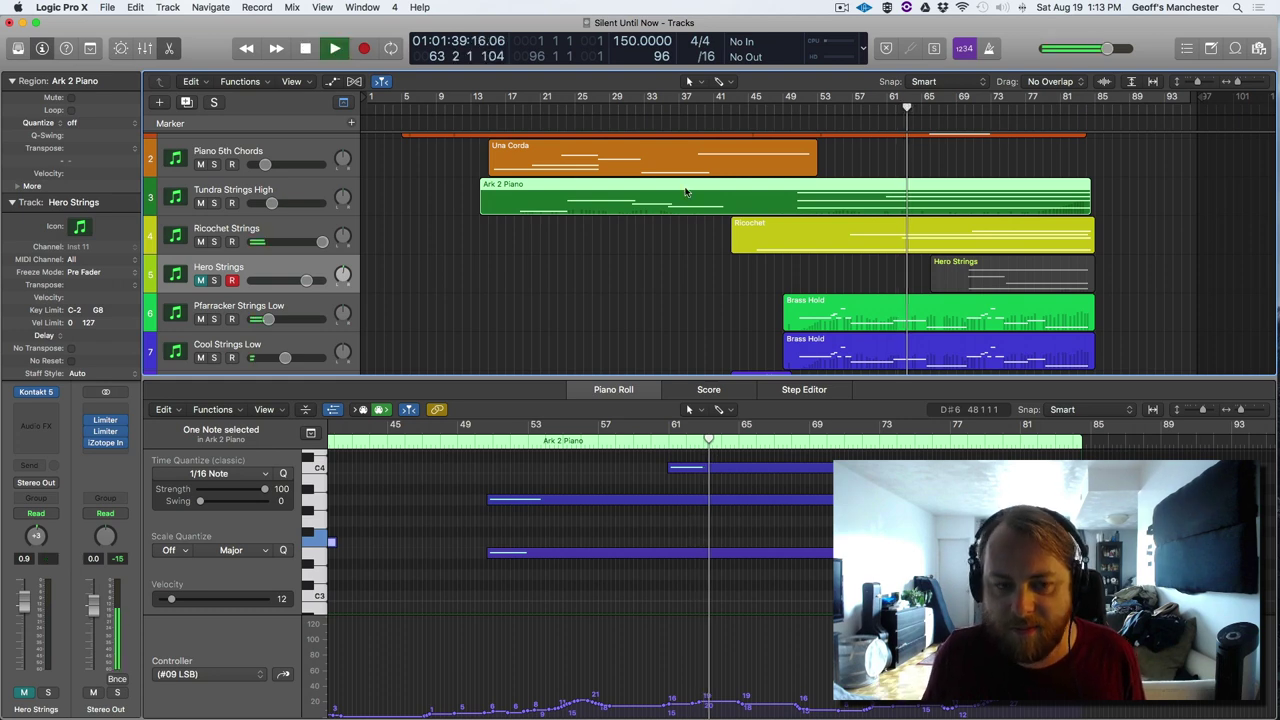
click(684, 277)
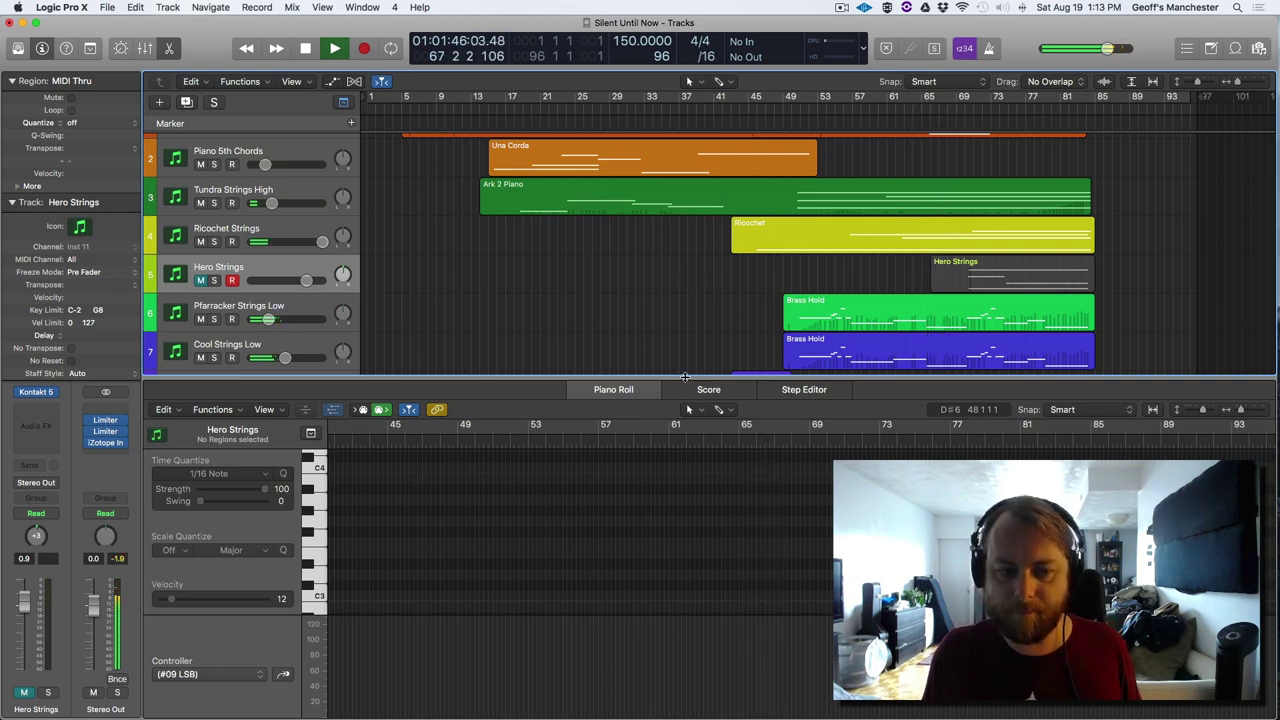
drag(688, 390, 697, 627)
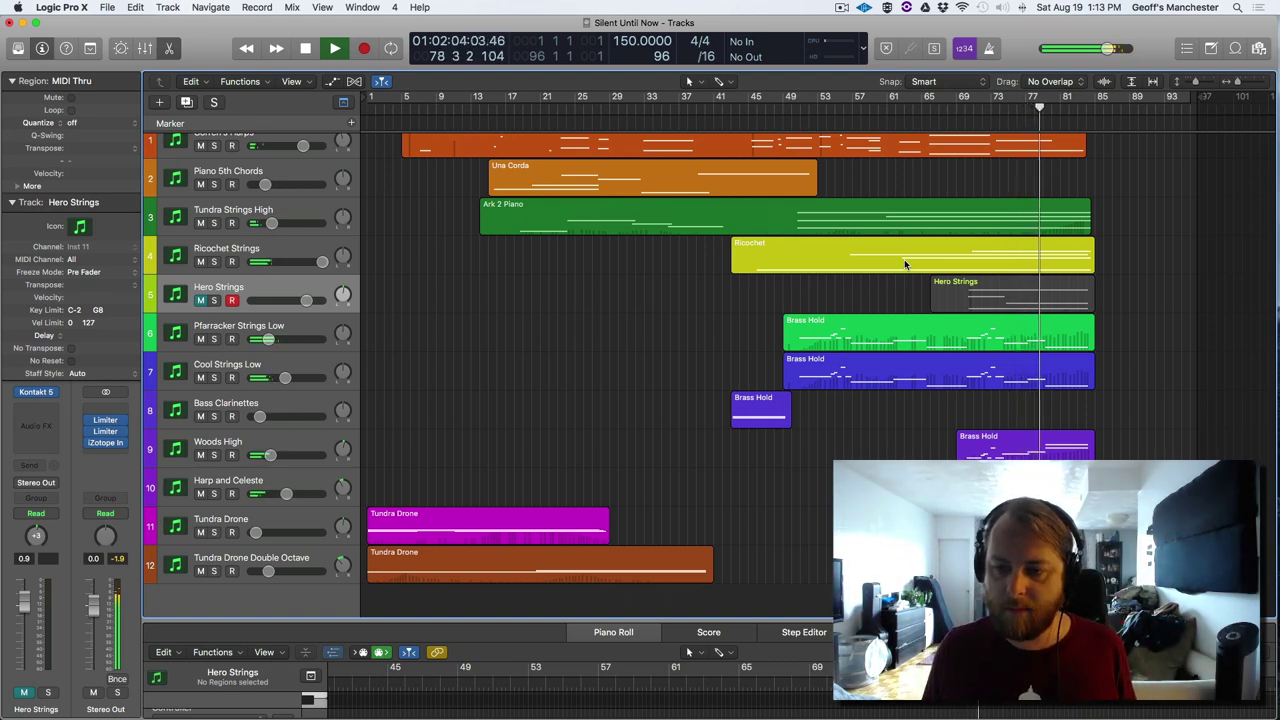
- Stop and unmute Hero Strings, then replay the mix from about bar 63, muting and unmuting the track to compare its contribution
key(space)
key(ctrl+m)
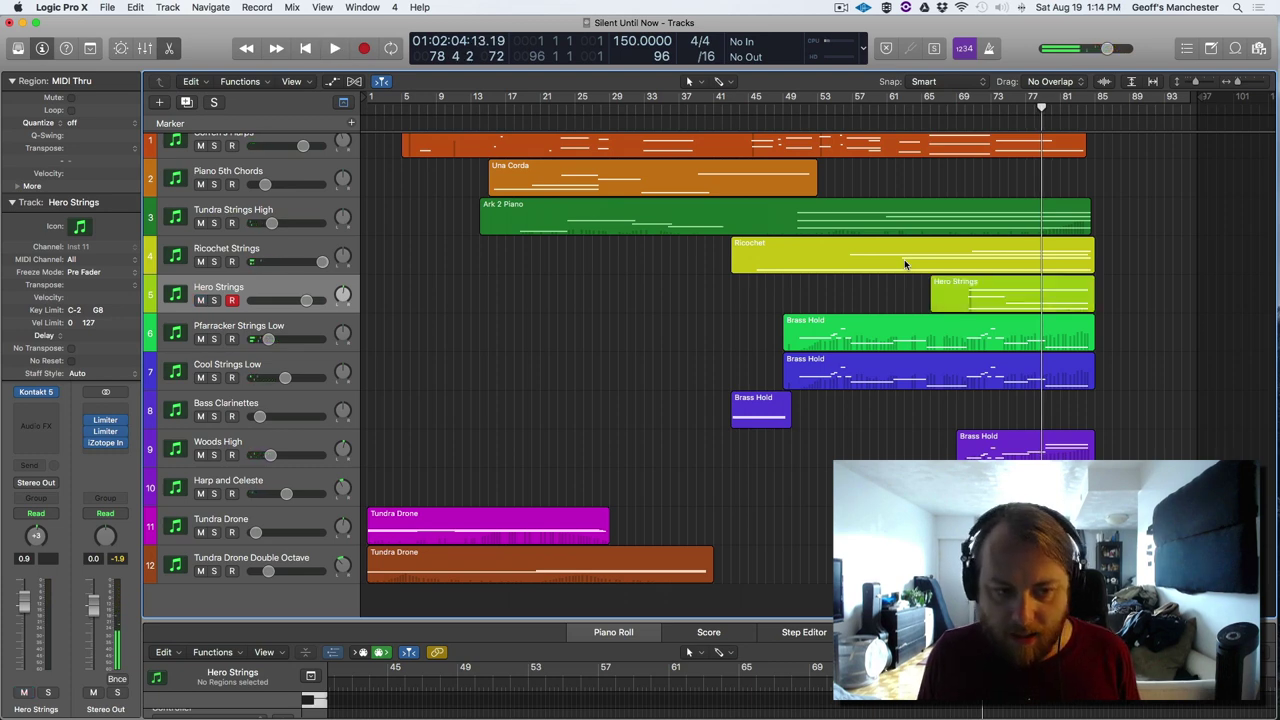
click(903, 111)
key(space)
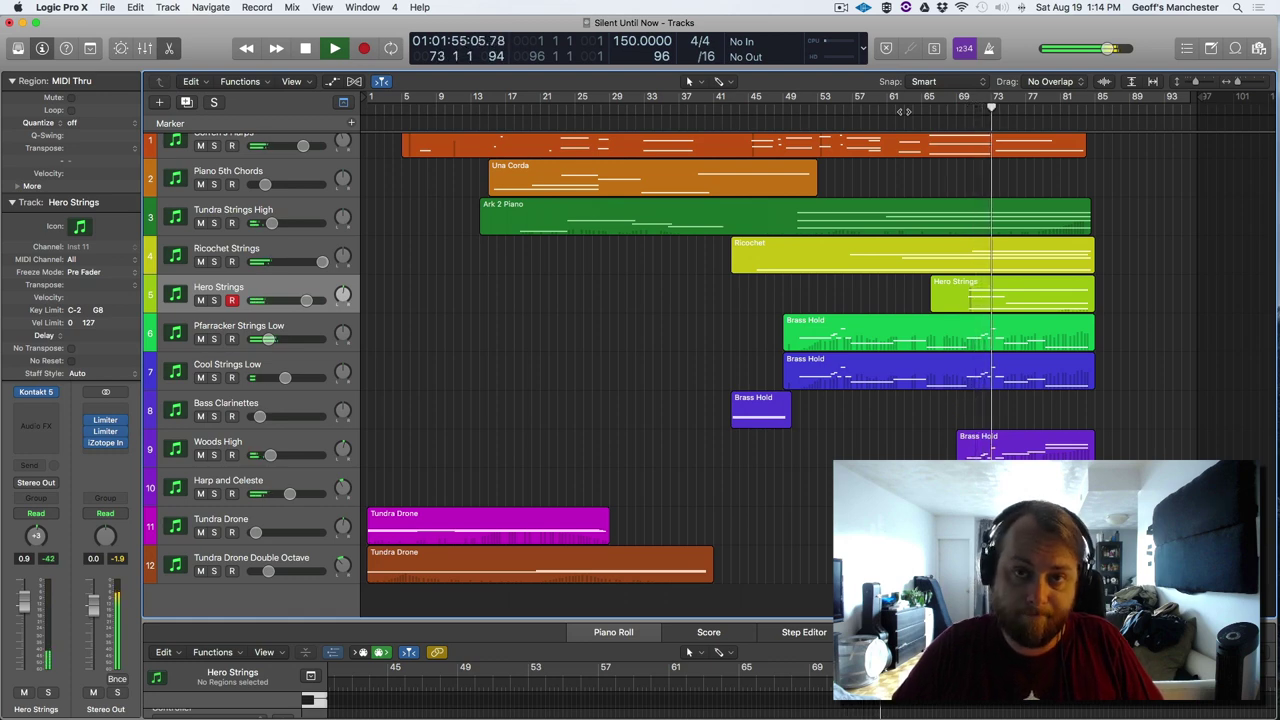
key(ctrl+m)
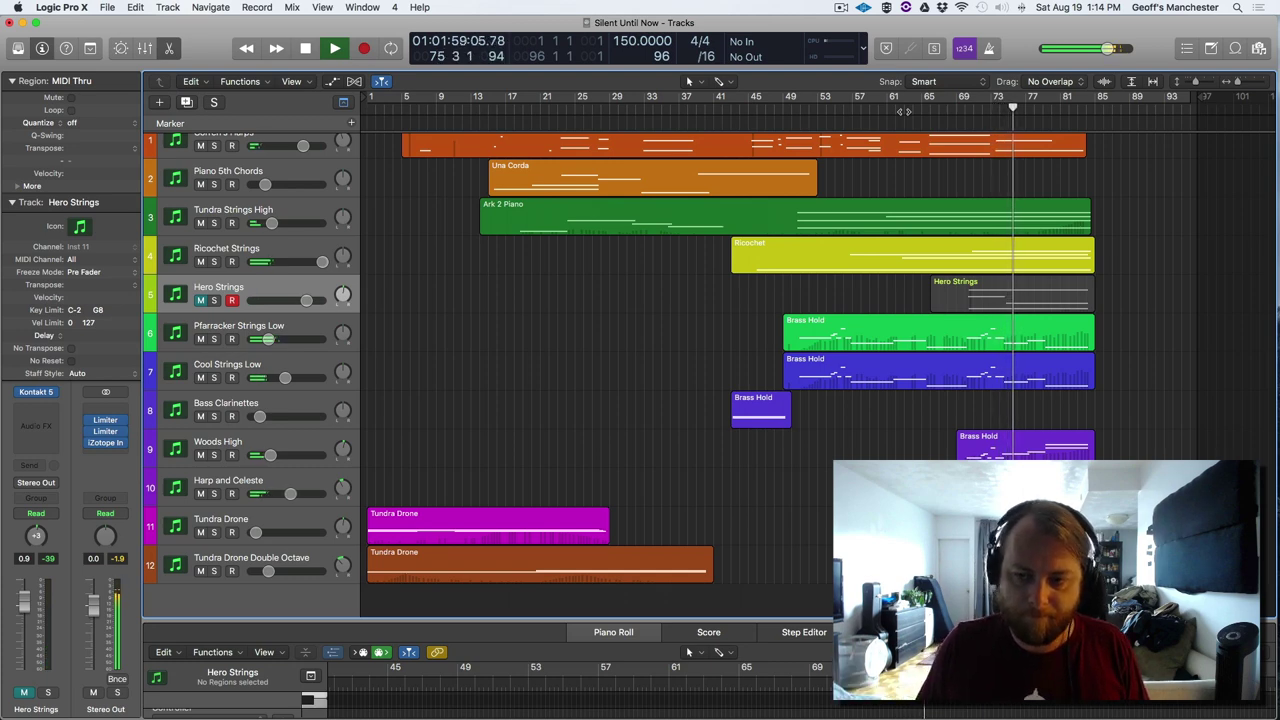
key(ctrl+m)
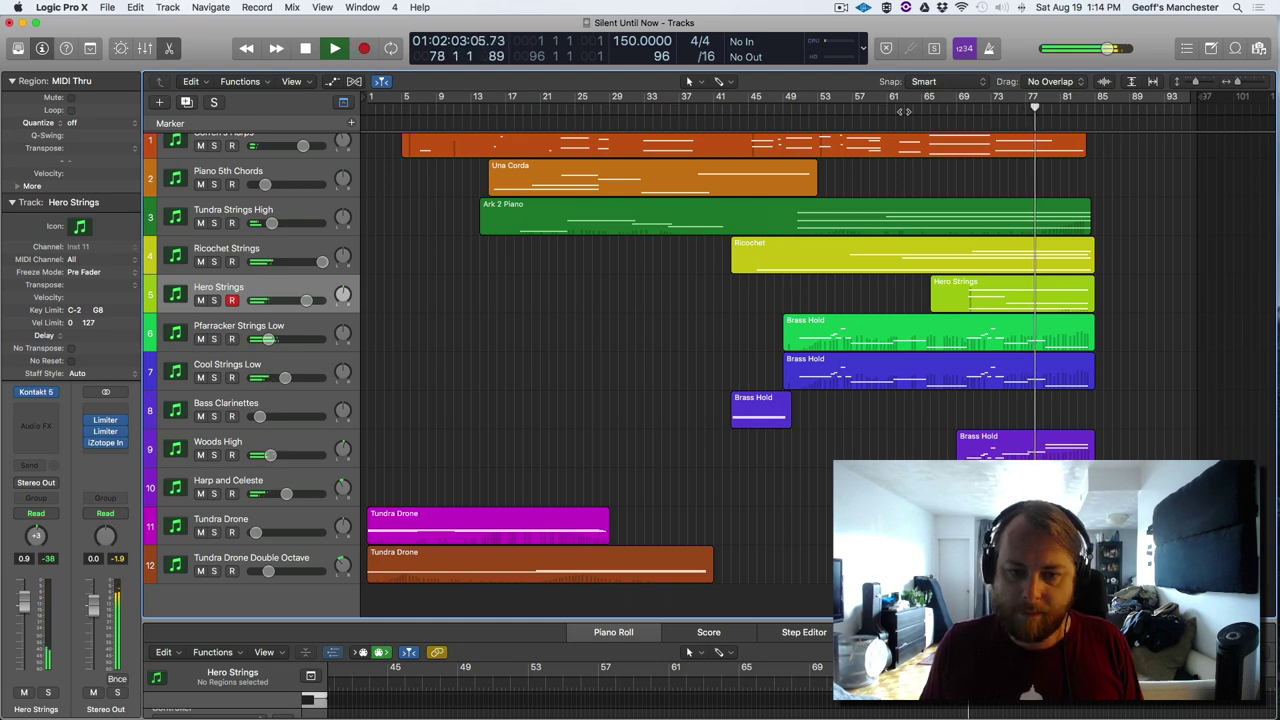
key(space)
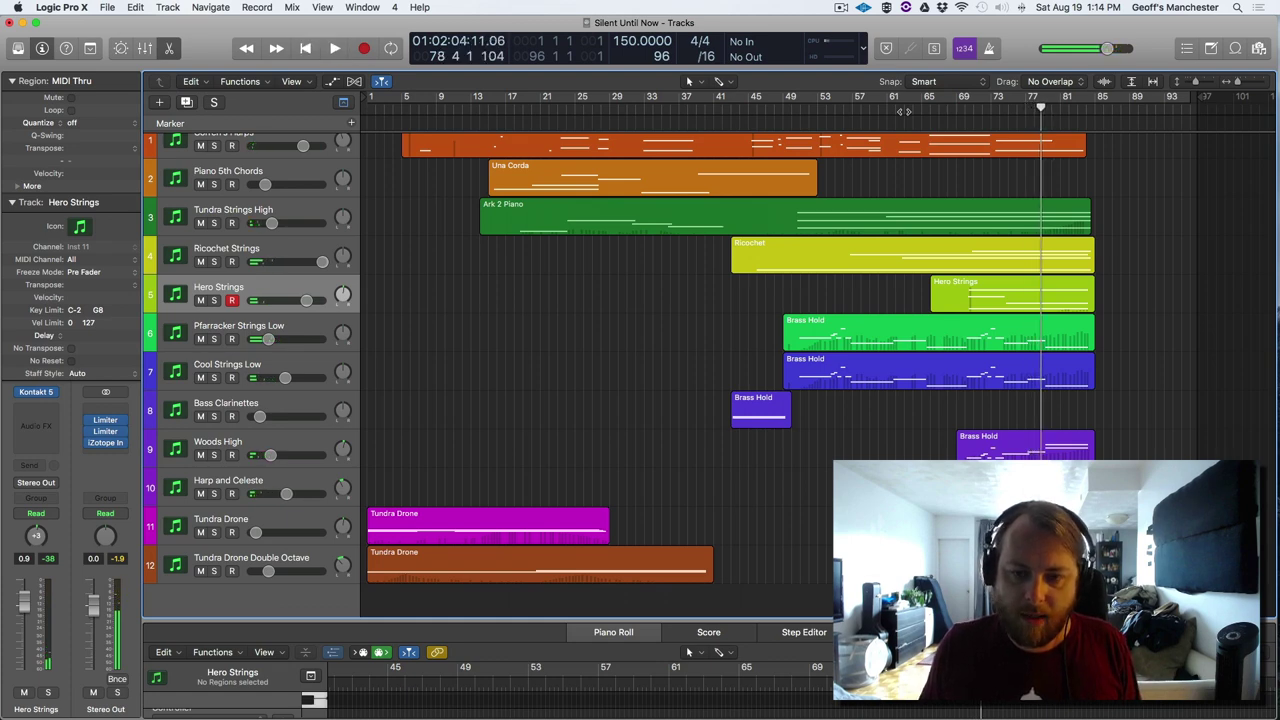
- Move the playhead to bar 49 and select Pfarracker Strings Low, switching briefly to Cool Strings Low to compare the two tracks
click(266, 320)
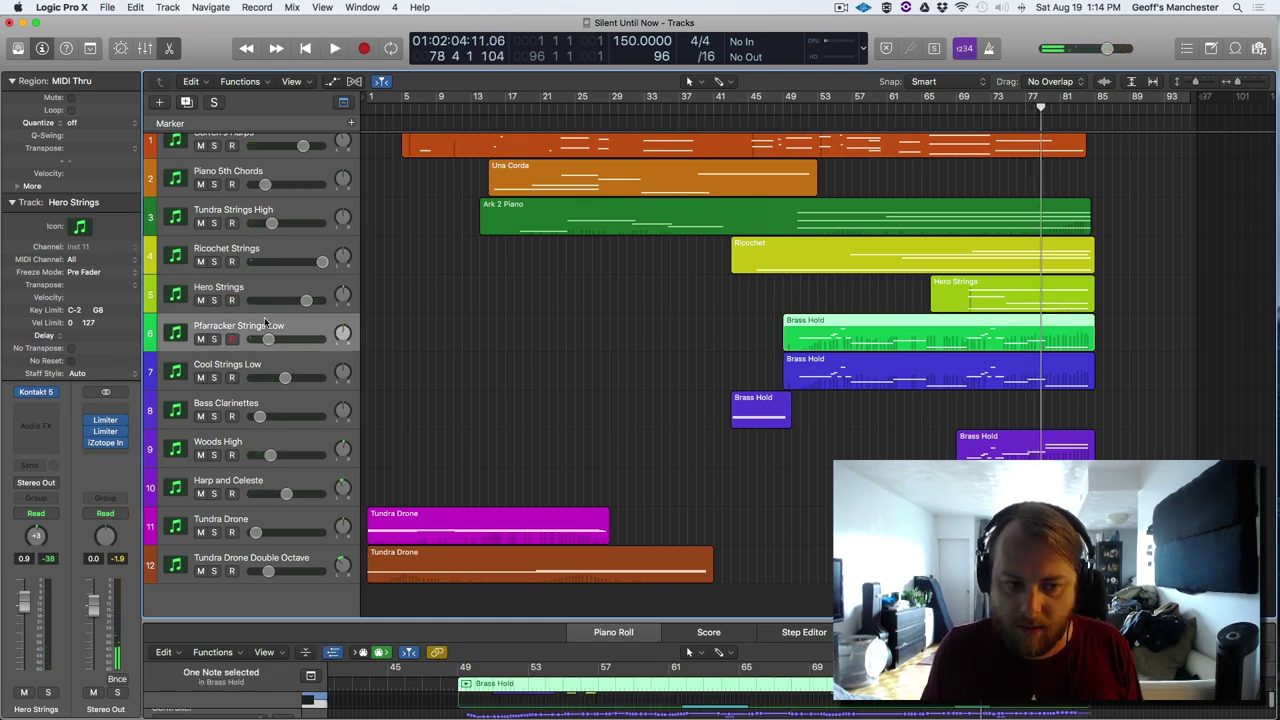
click(788, 110)
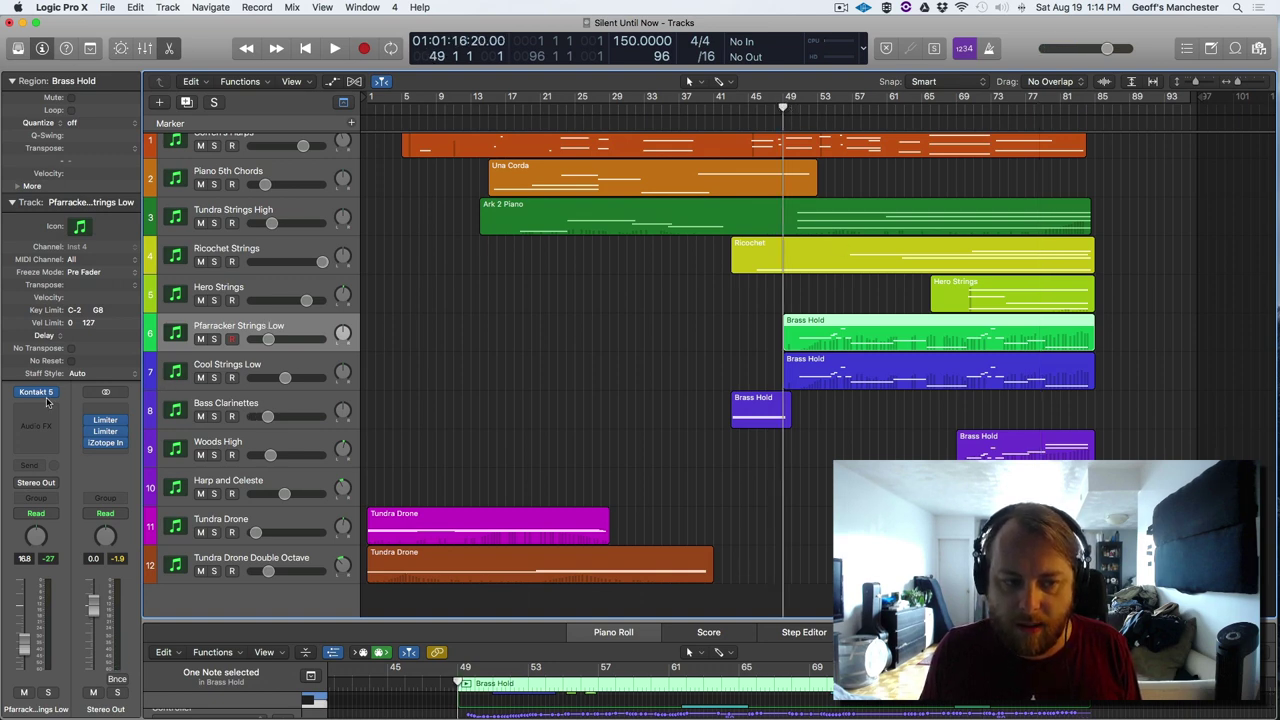
mouse_move(52, 399)
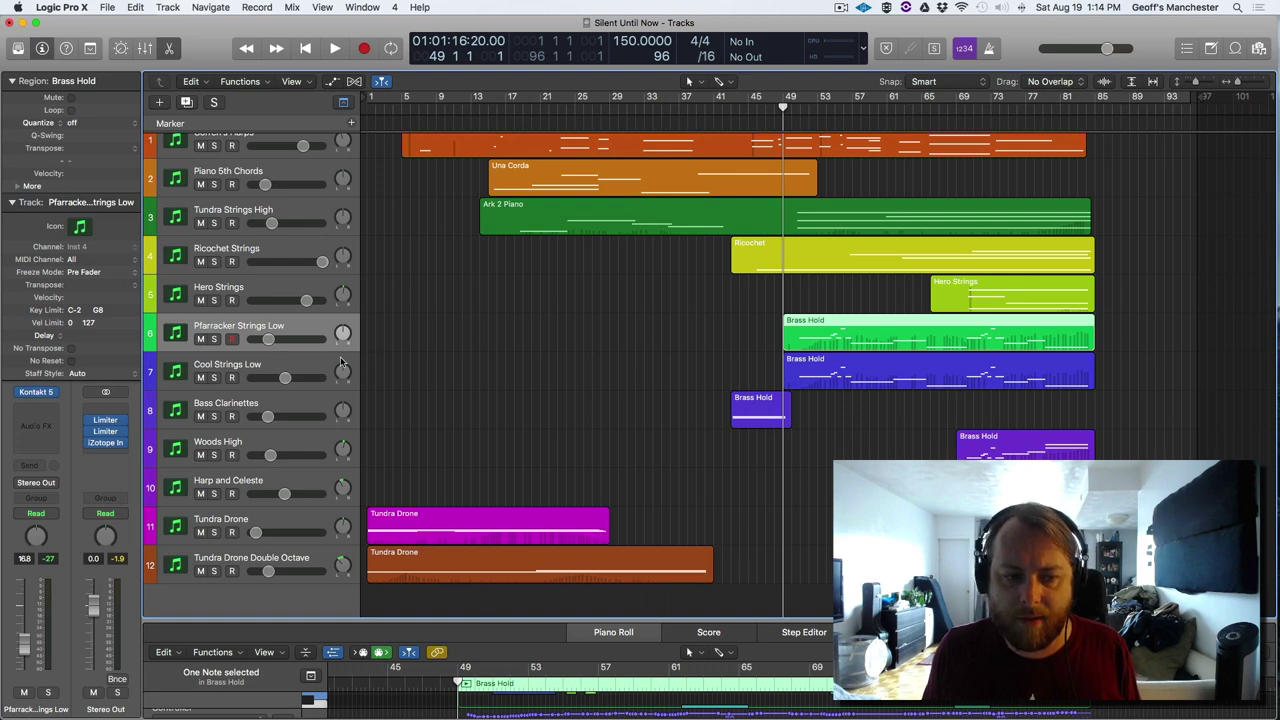
click(285, 362)
click(277, 327)
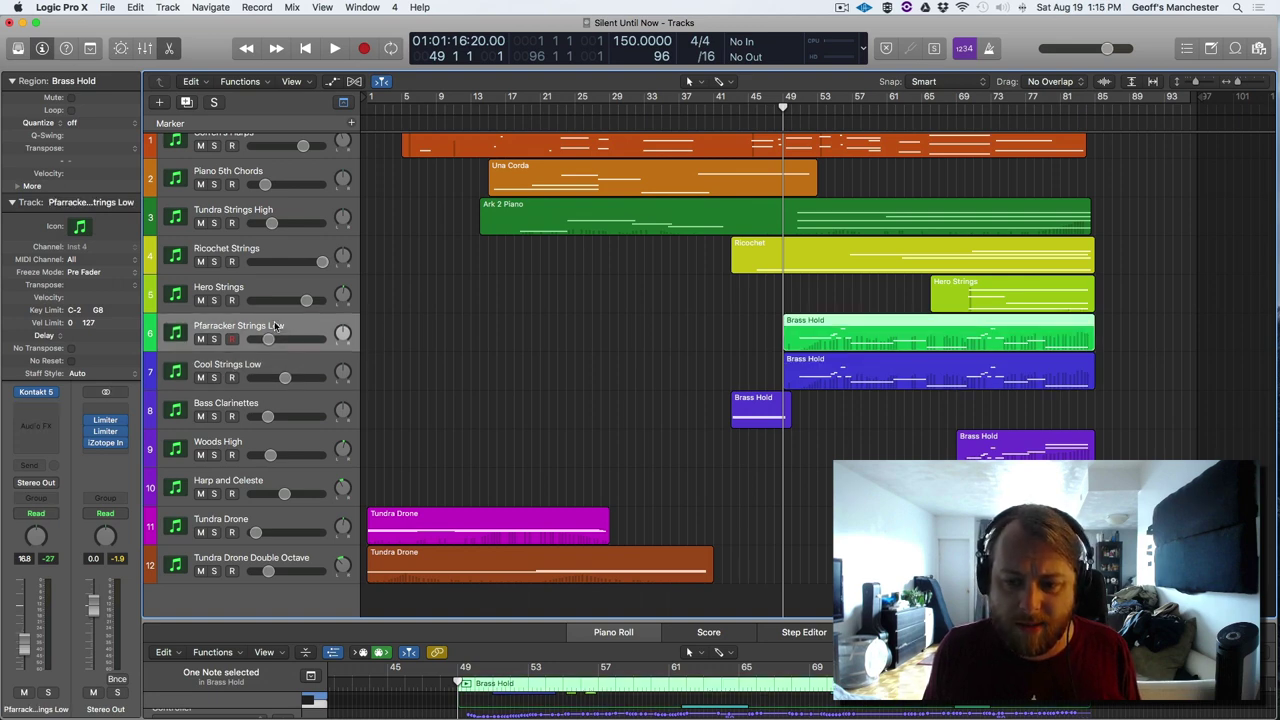
click(285, 377)
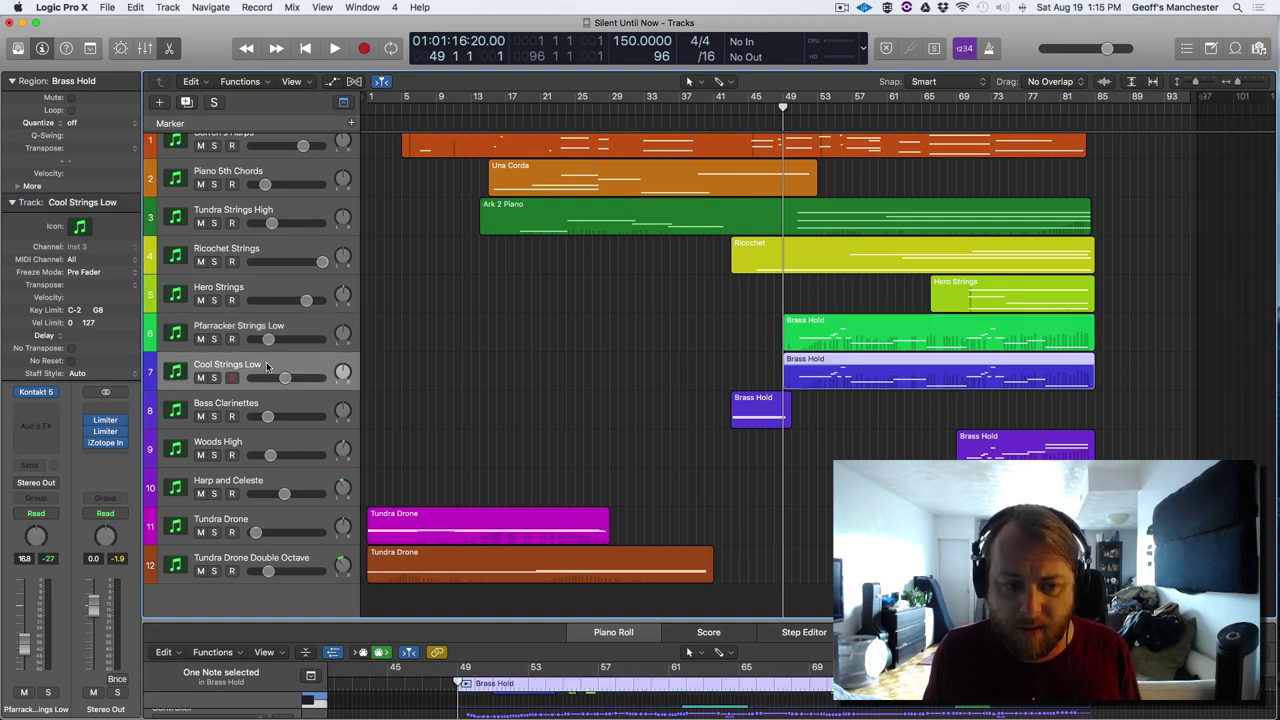
click(306, 333)
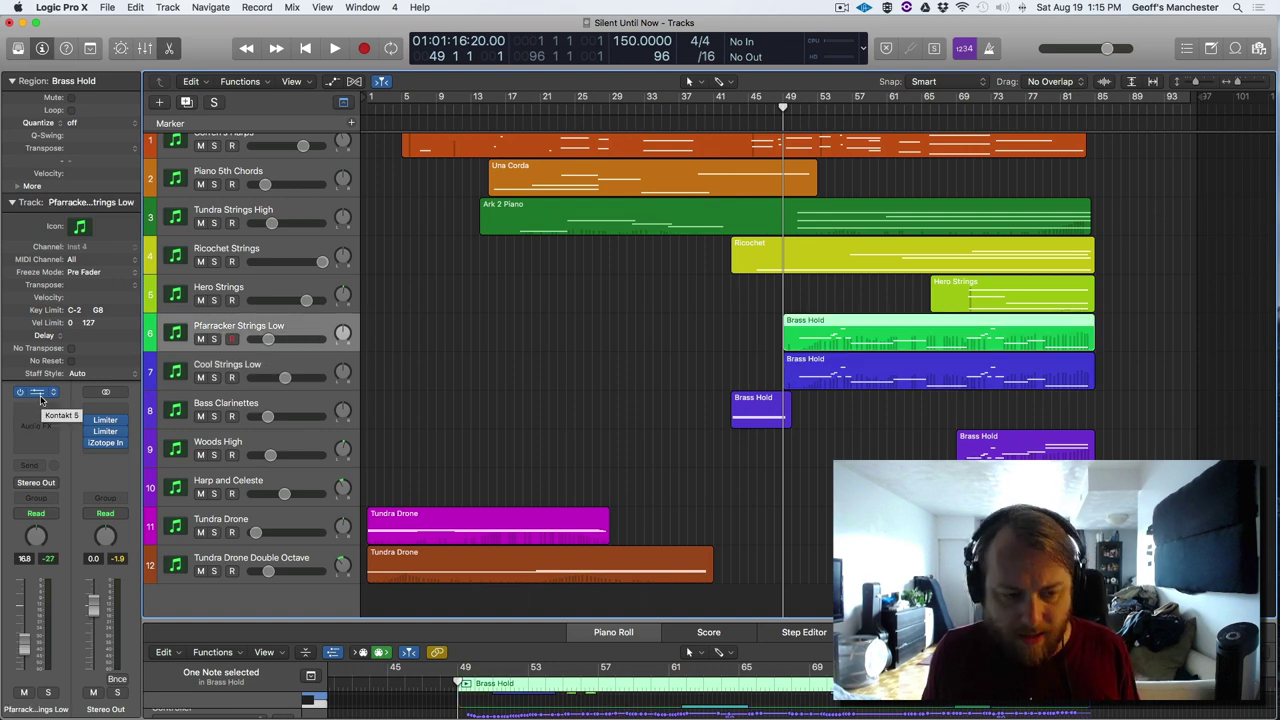
- Solo Pfarracker Strings Low and Cool Strings Low, play them together from bar 49, and select Pfarracker Strings Low
key(s)
click(222, 380)
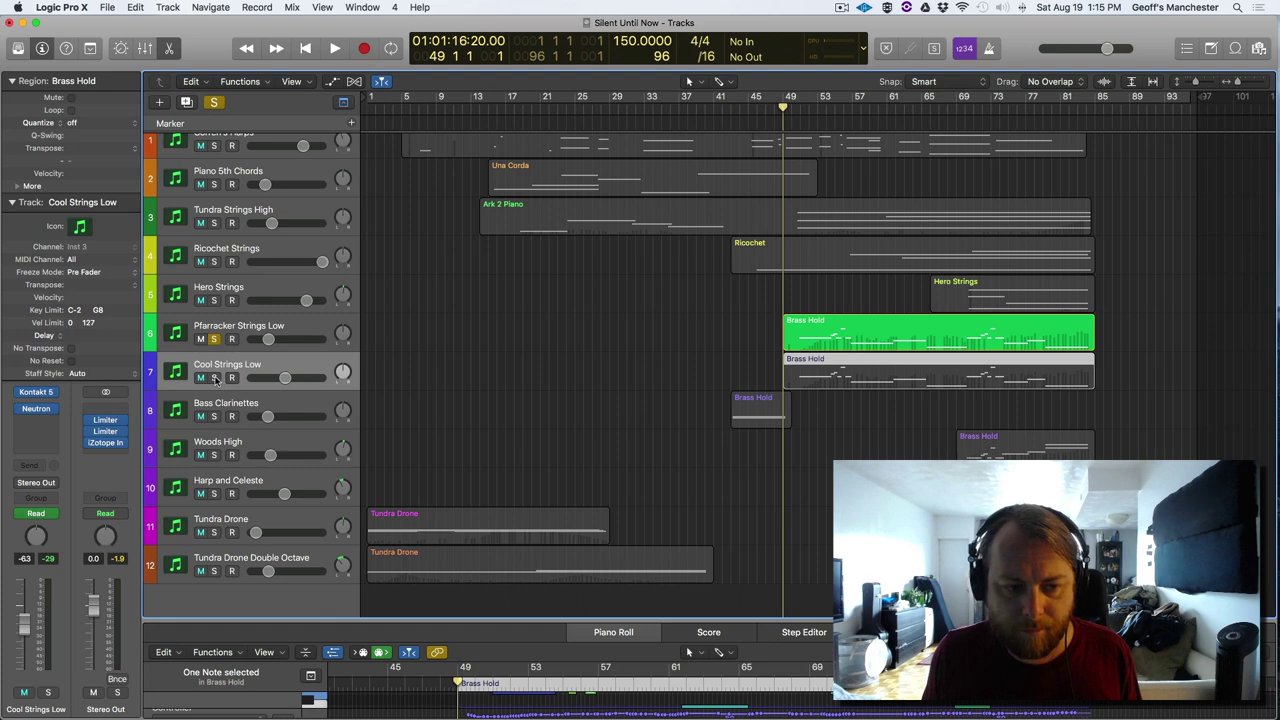
click(214, 378)
key(space)
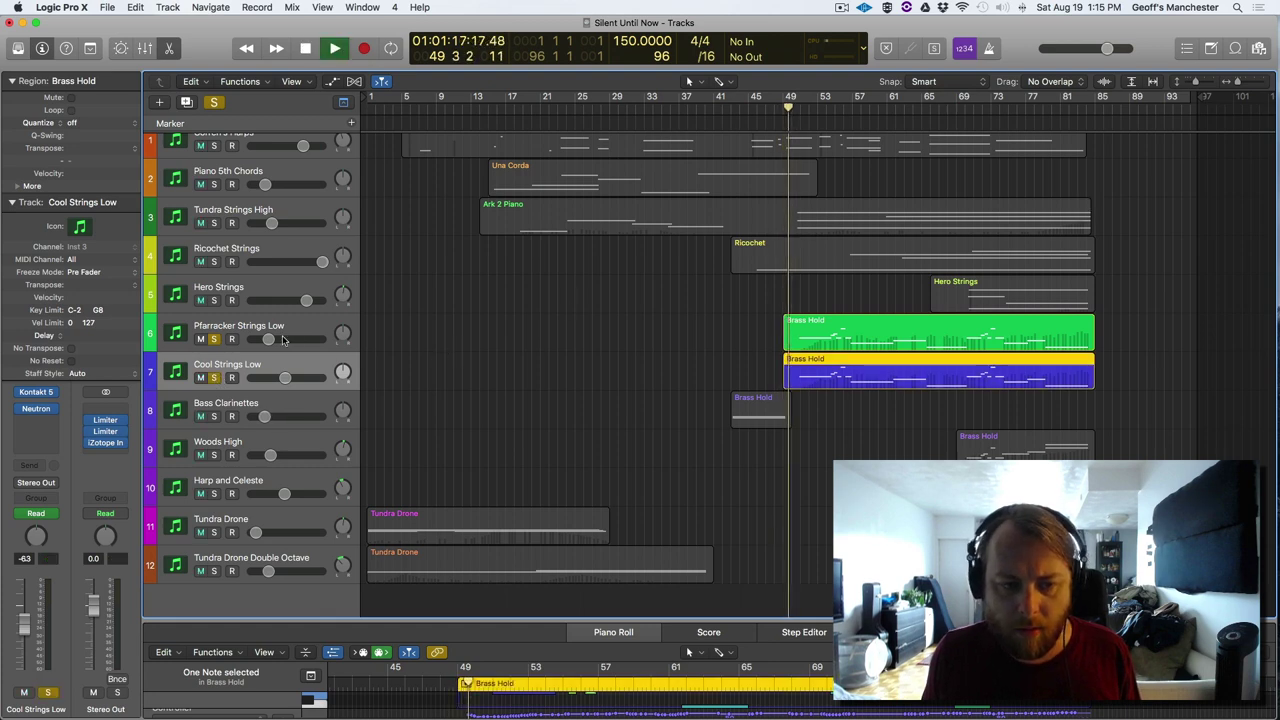
click(268, 330)
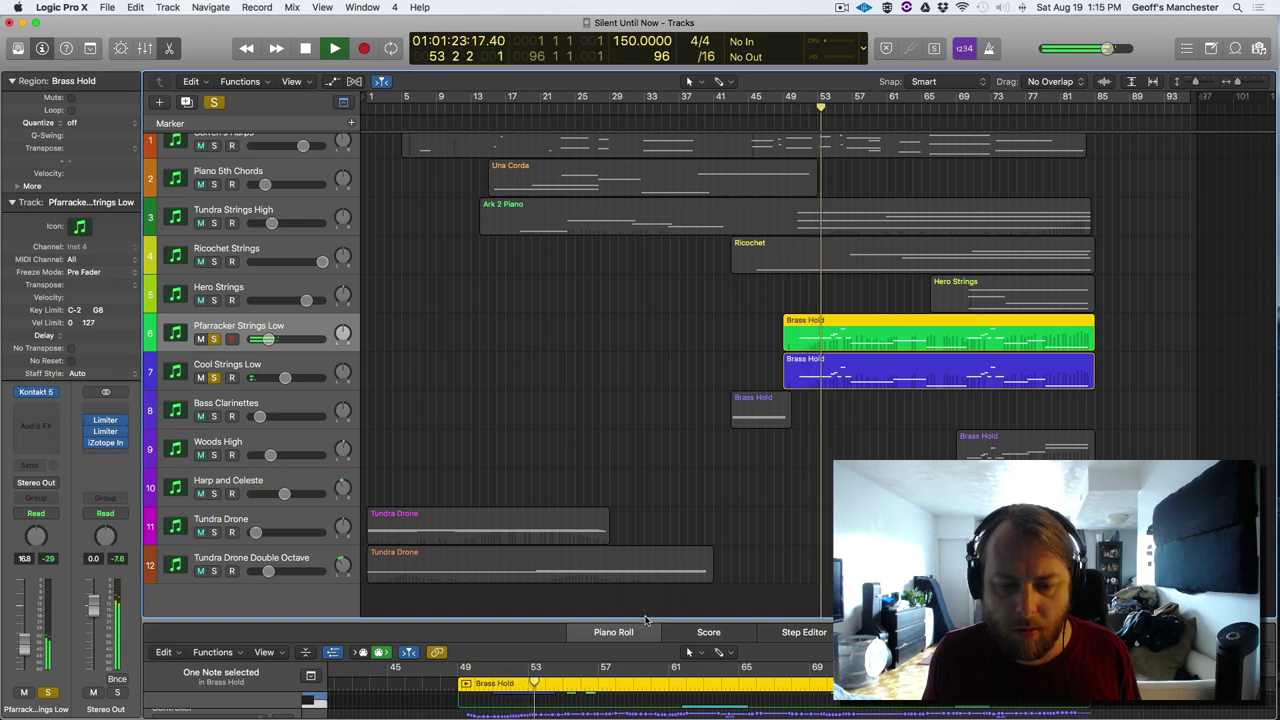
- Enlarge the Piano Roll to show the Brass Hold notes with their controller curve, and stop playback
drag(645, 620, 609, 410)
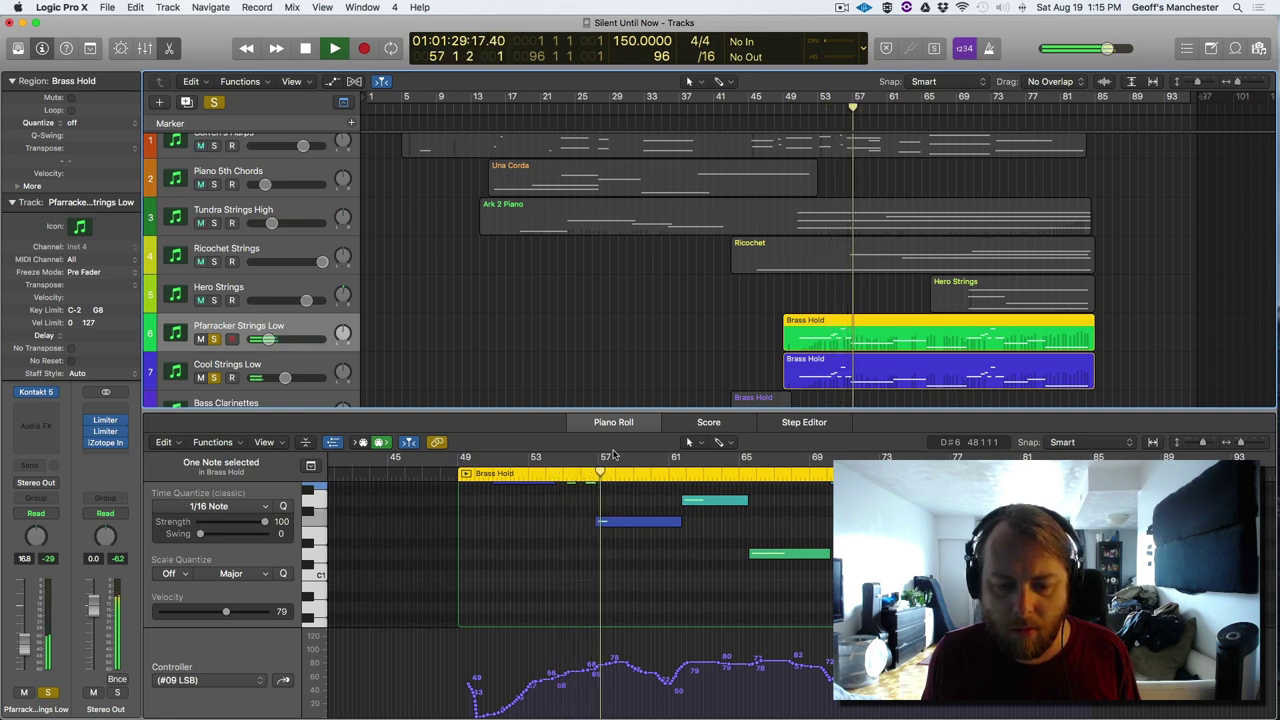
key(space)
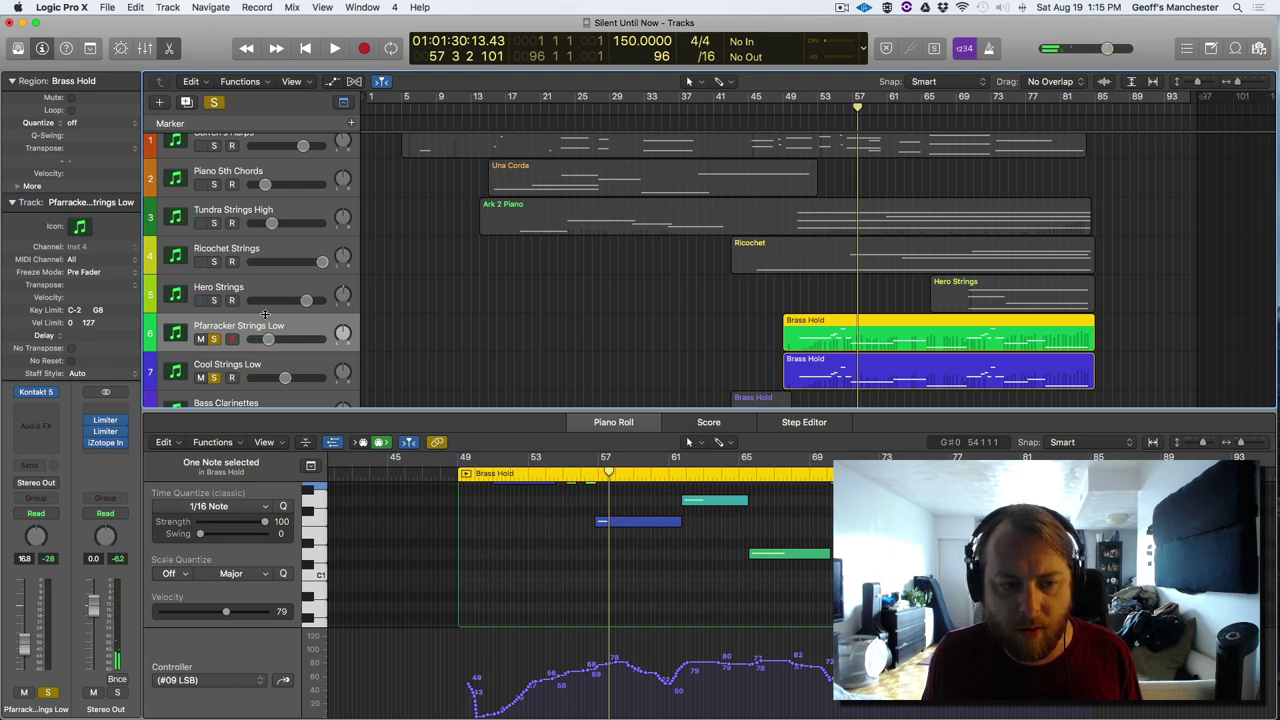
- Inspect the Pfarracker Strings Low patch in Kontakt and browse Metropolis Ark 2's TM Patches to the 03. Pfarracker Strings (Low) articulations
click(38, 393)
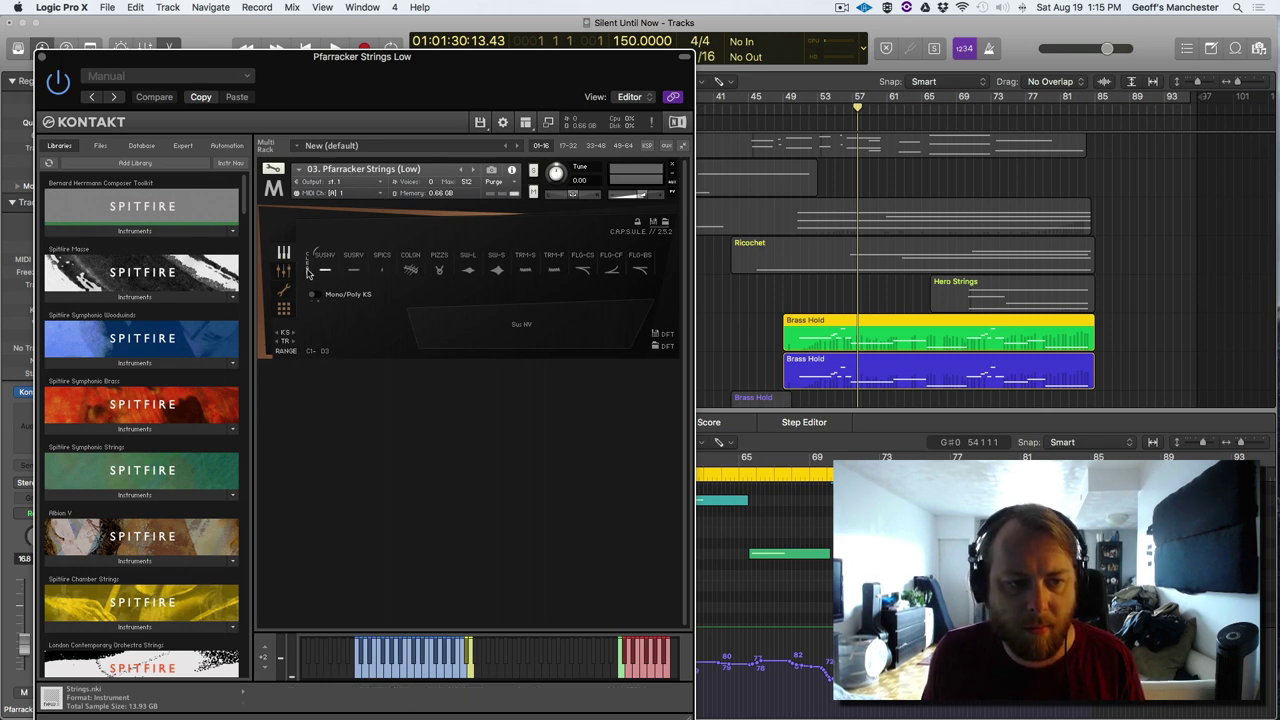
scroll(132, 343, down, 10)
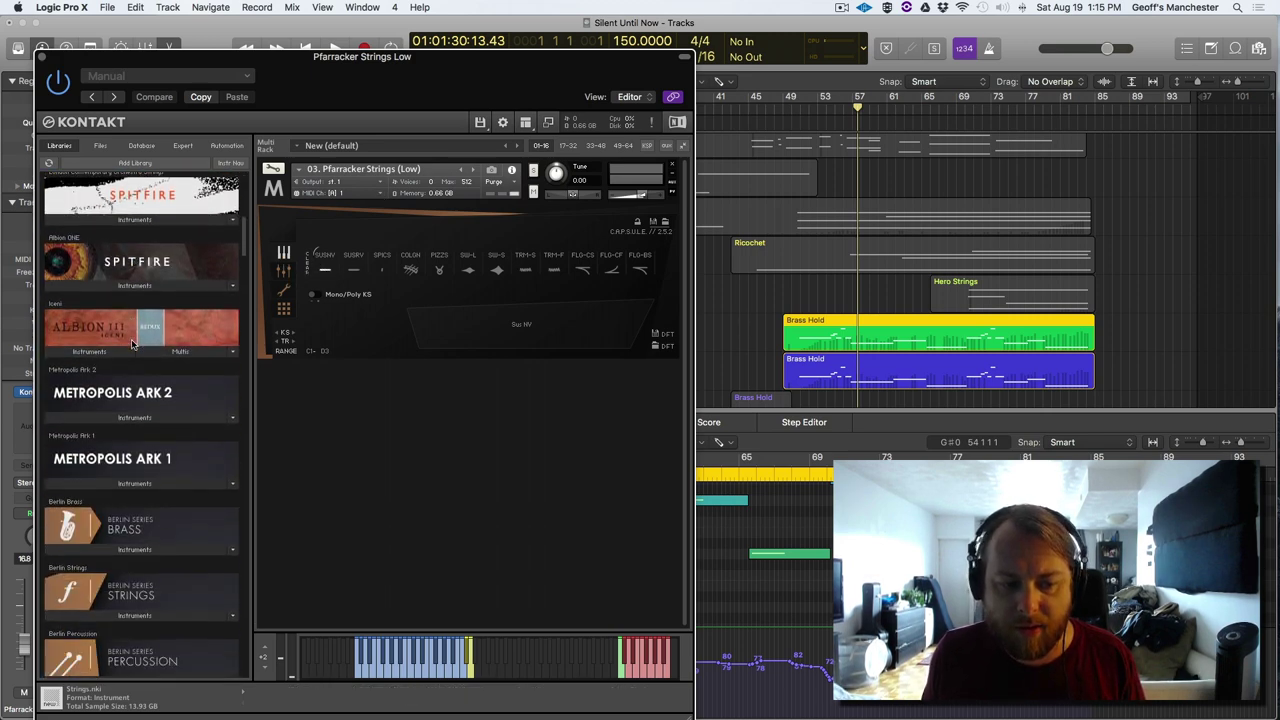
click(153, 418)
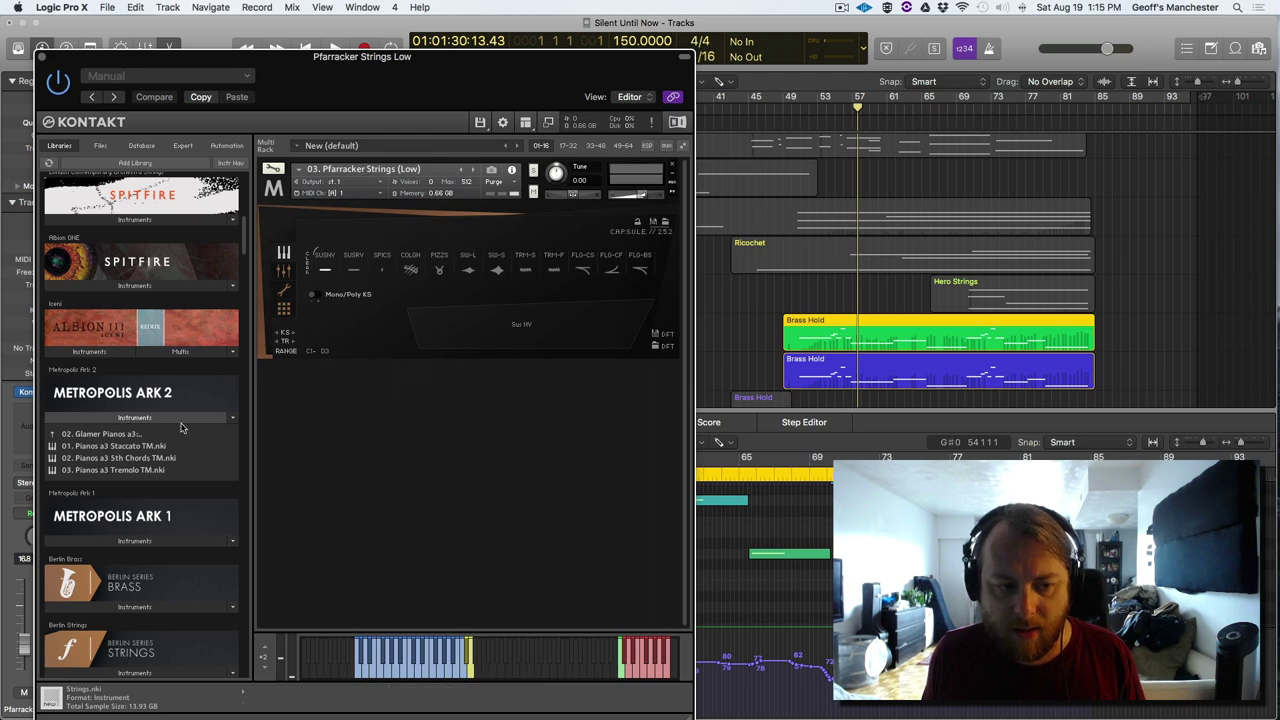
click(117, 436)
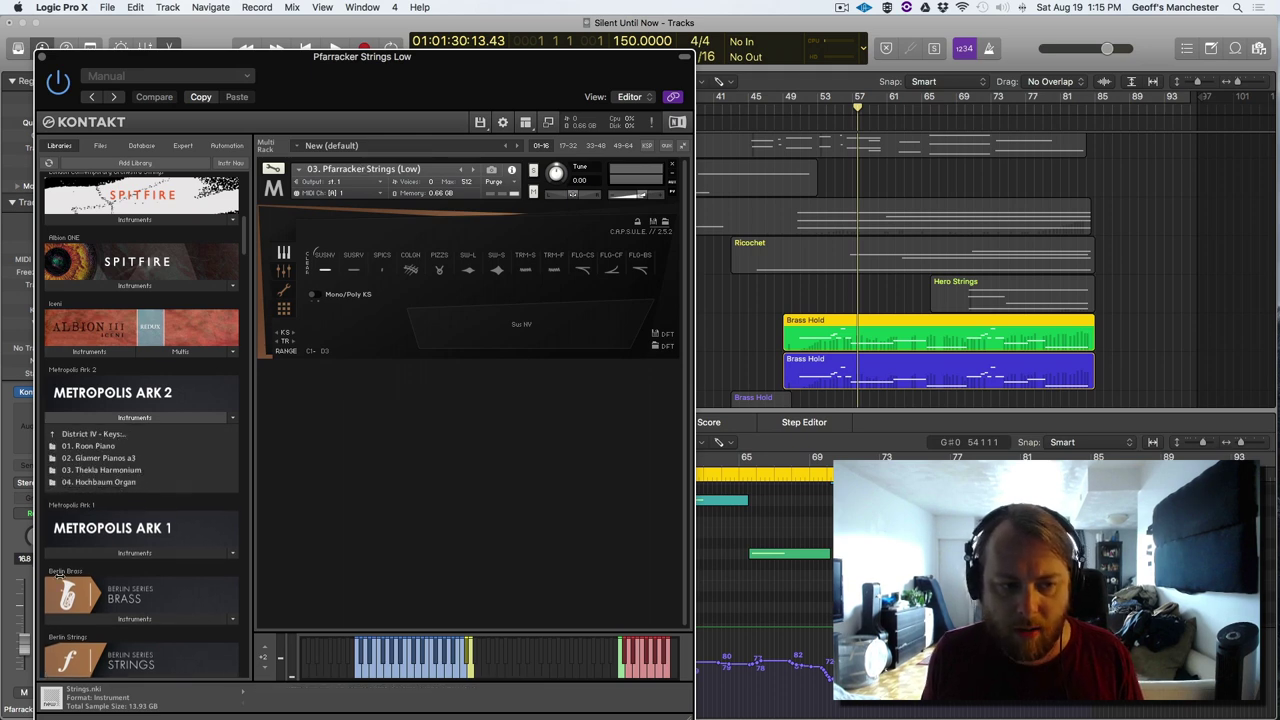
click(87, 434)
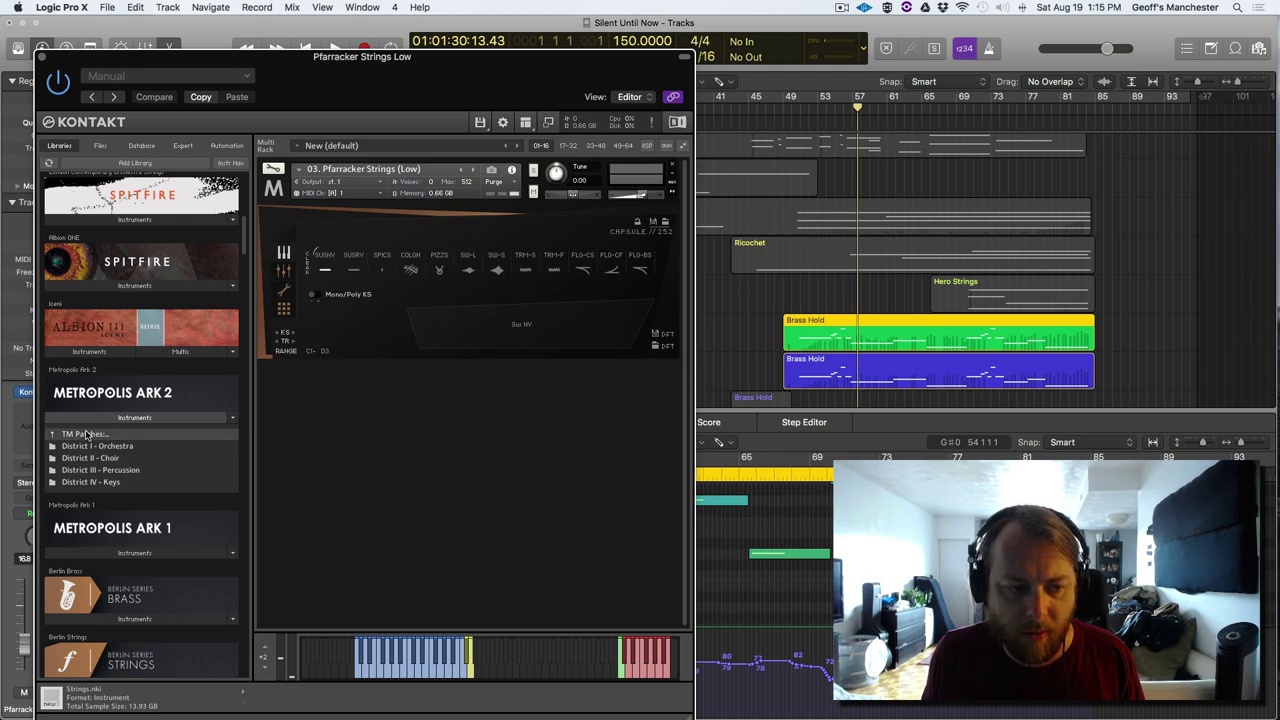
click(87, 434)
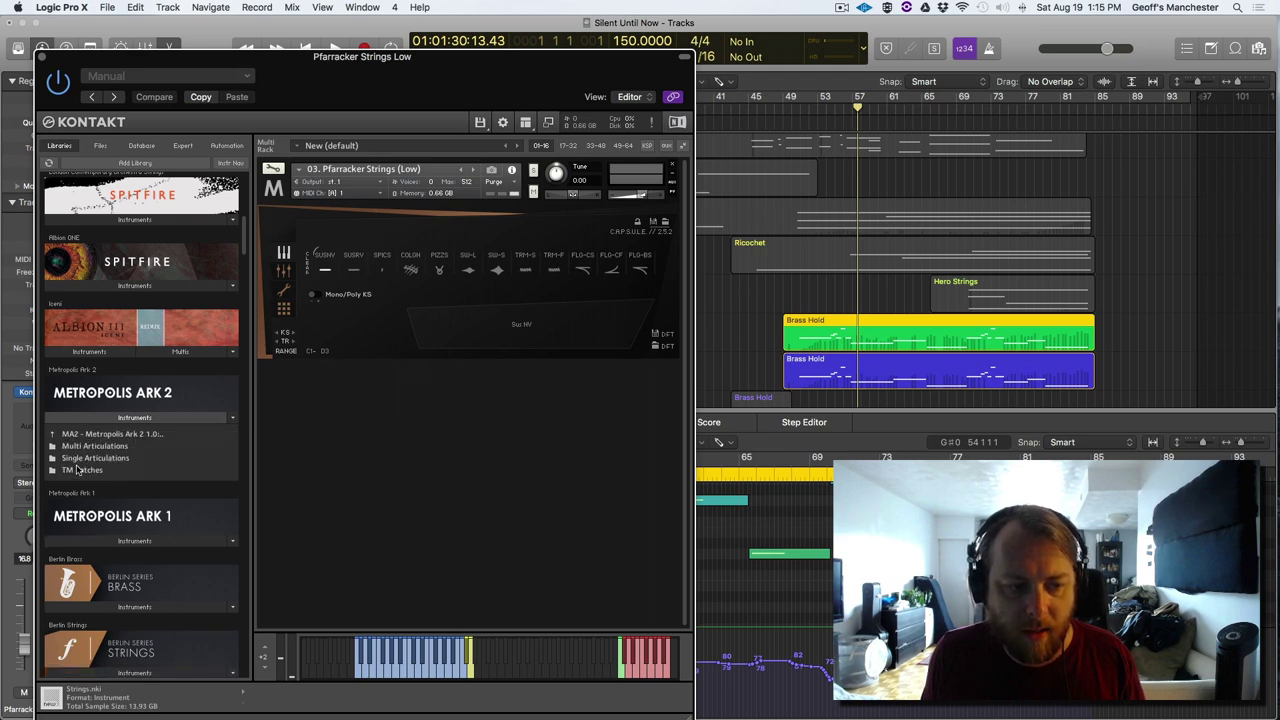
double_click(77, 470)
double_click(98, 446)
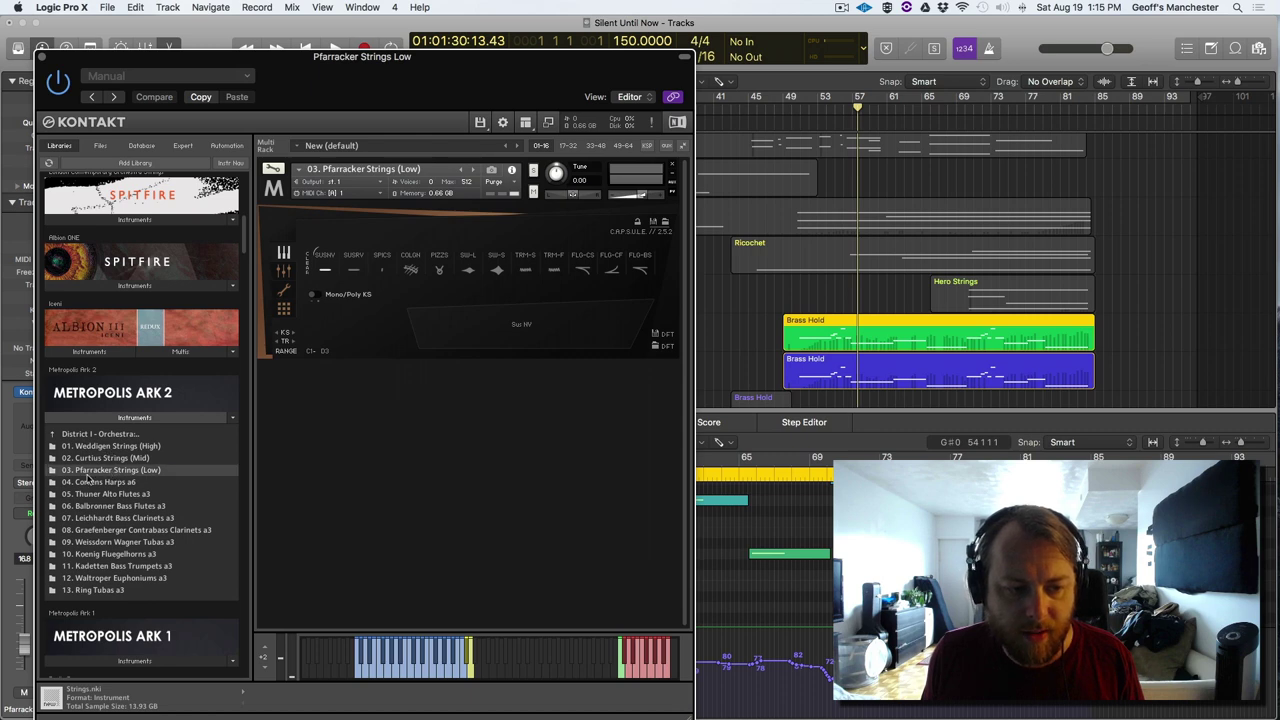
double_click(110, 472)
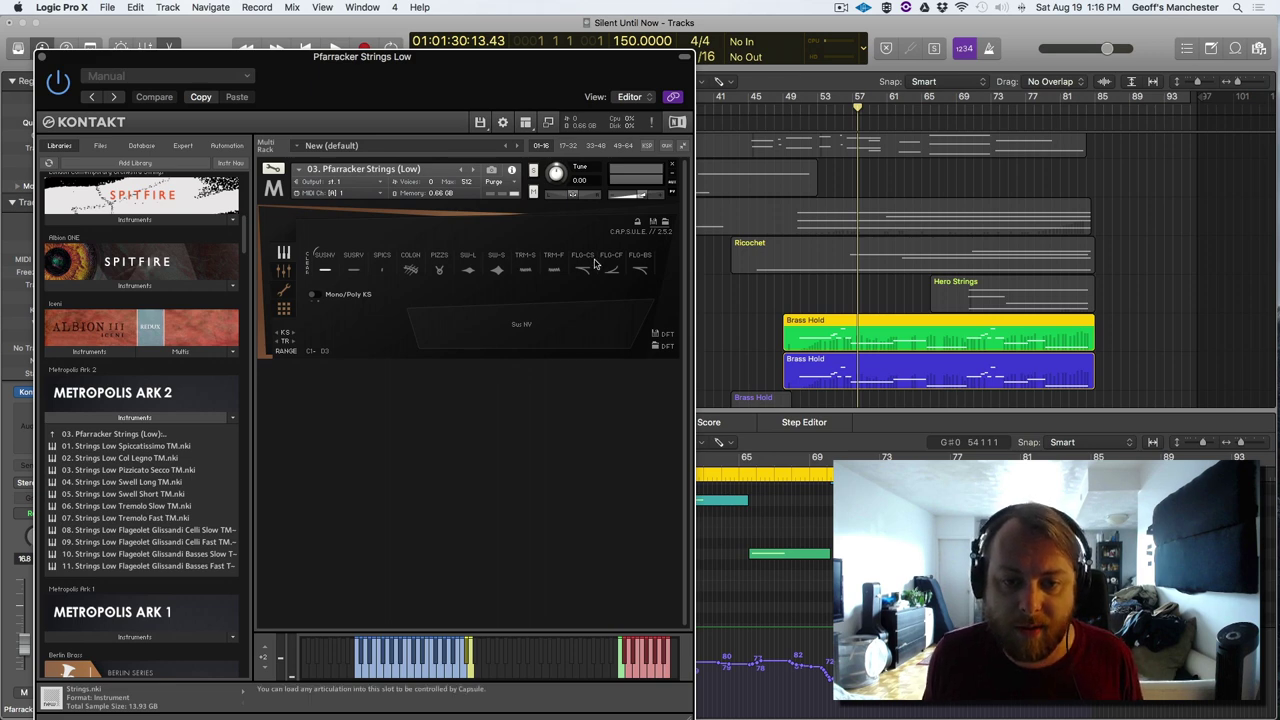
click(43, 56)
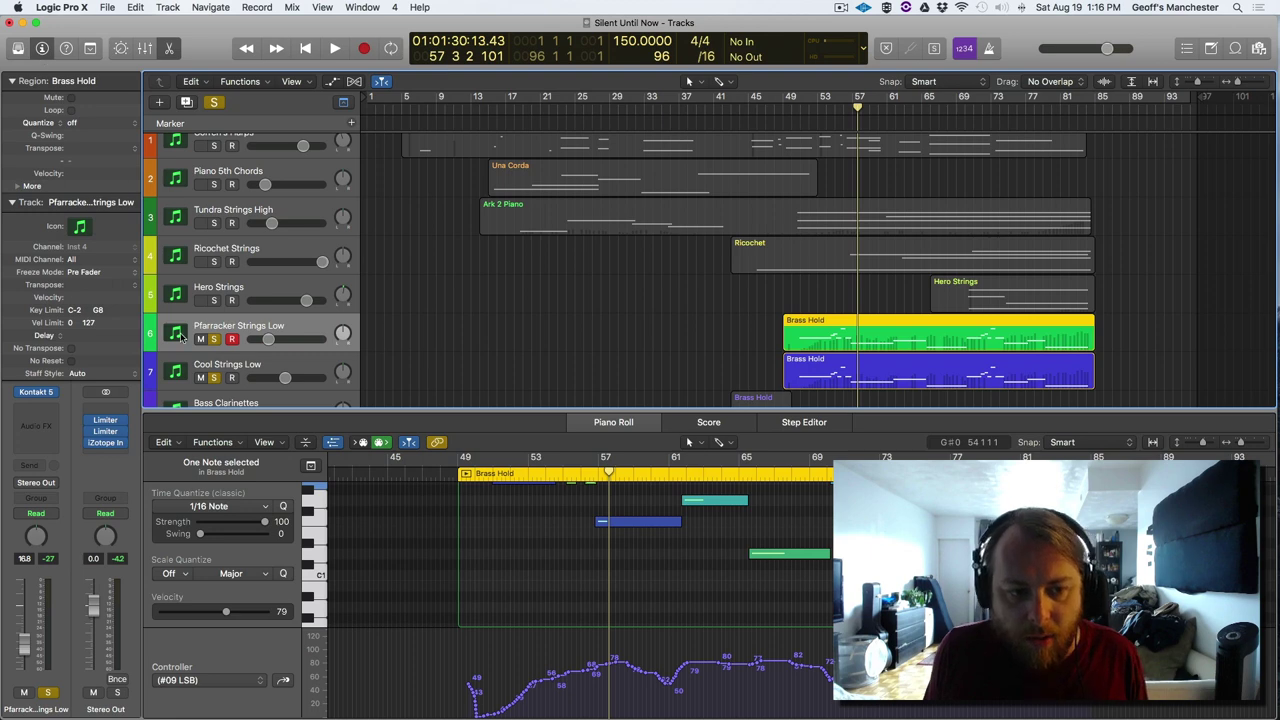
- Leave only Cool Strings Low soloed, select it, and open its Spitfire Masse patch in Kontakt, moving the window aside
click(218, 341)
click(224, 370)
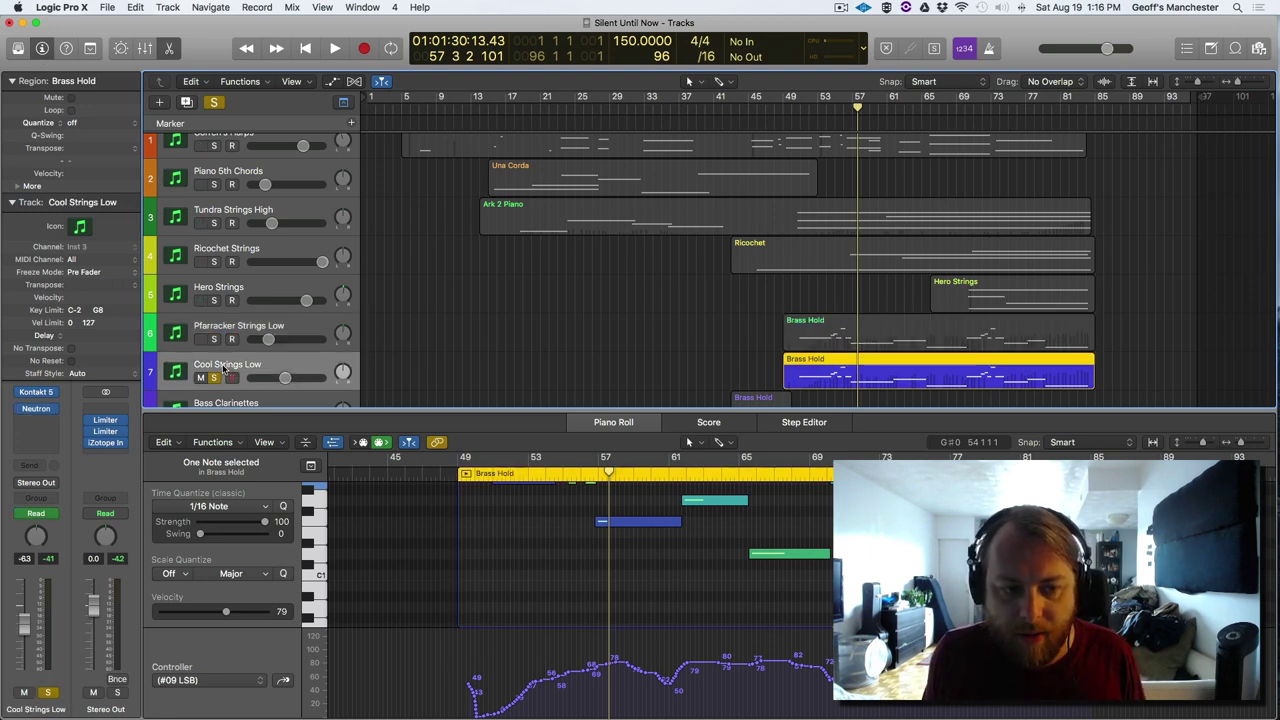
click(39, 396)
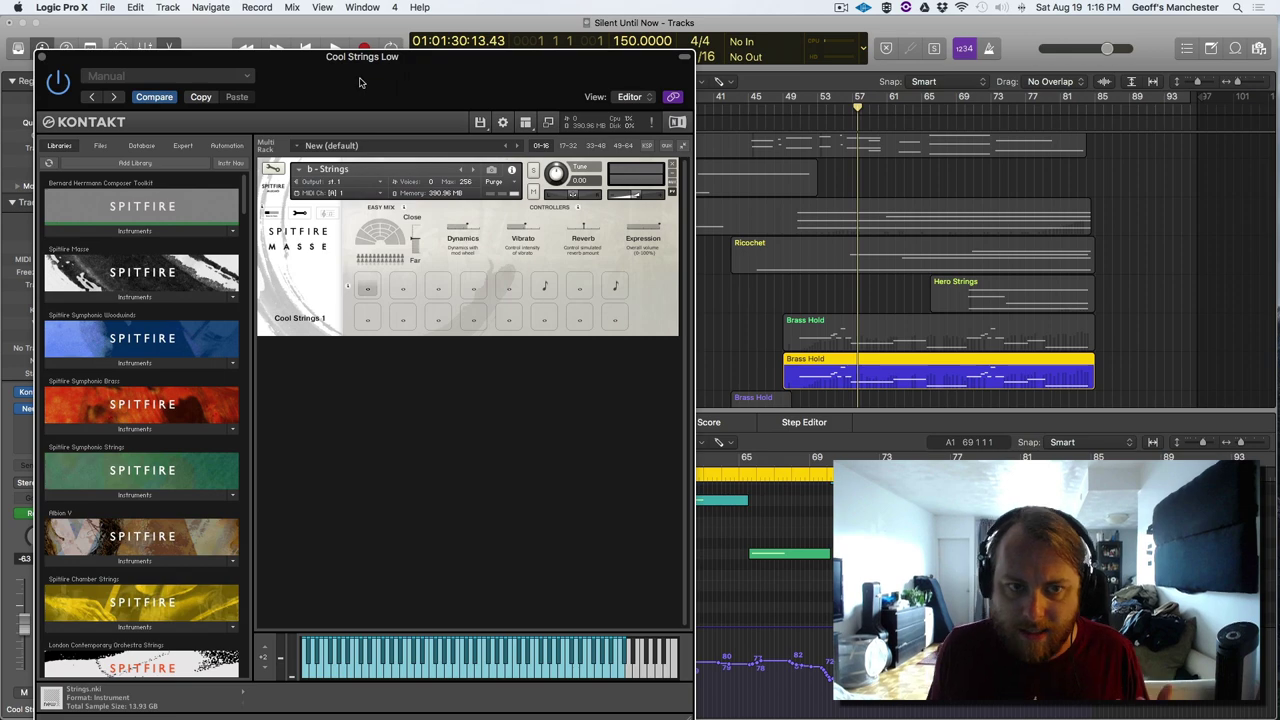
drag(399, 66, 812, 714)
double_click(812, 714)
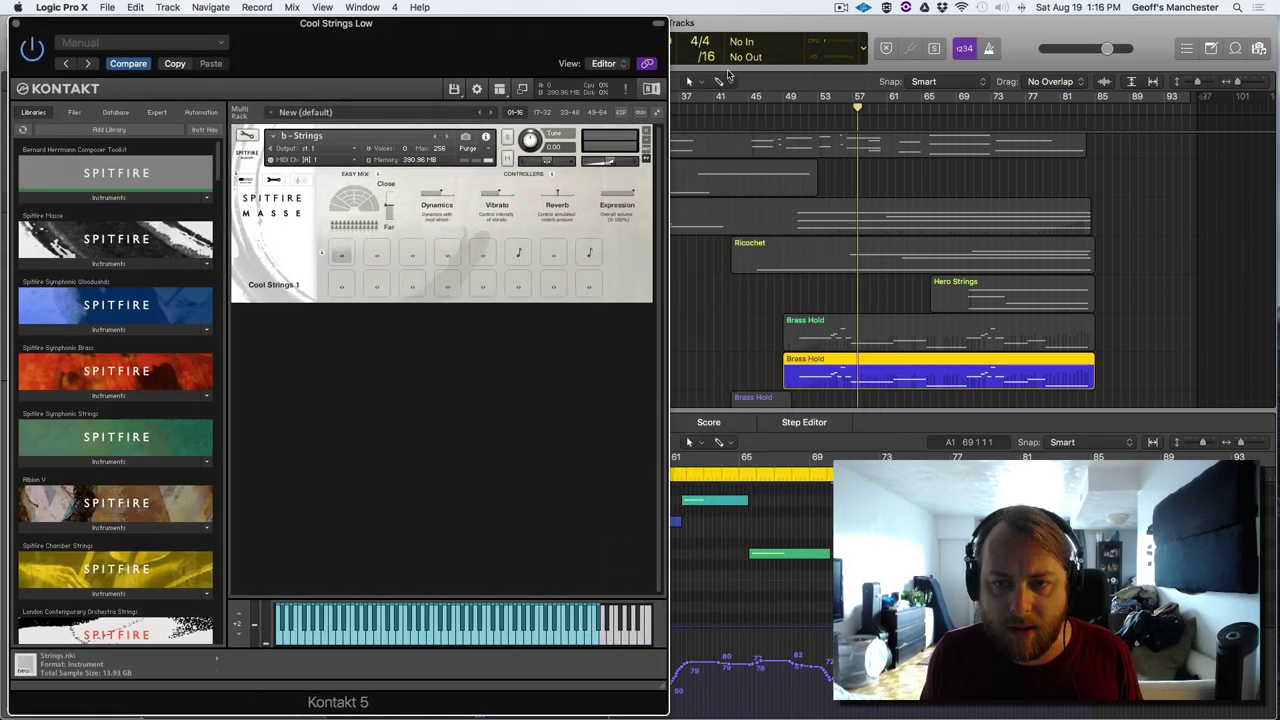
- Play Cool Strings Low alone from bar 49, stop, and recheck its Kontakt patch before closing it
click(790, 99)
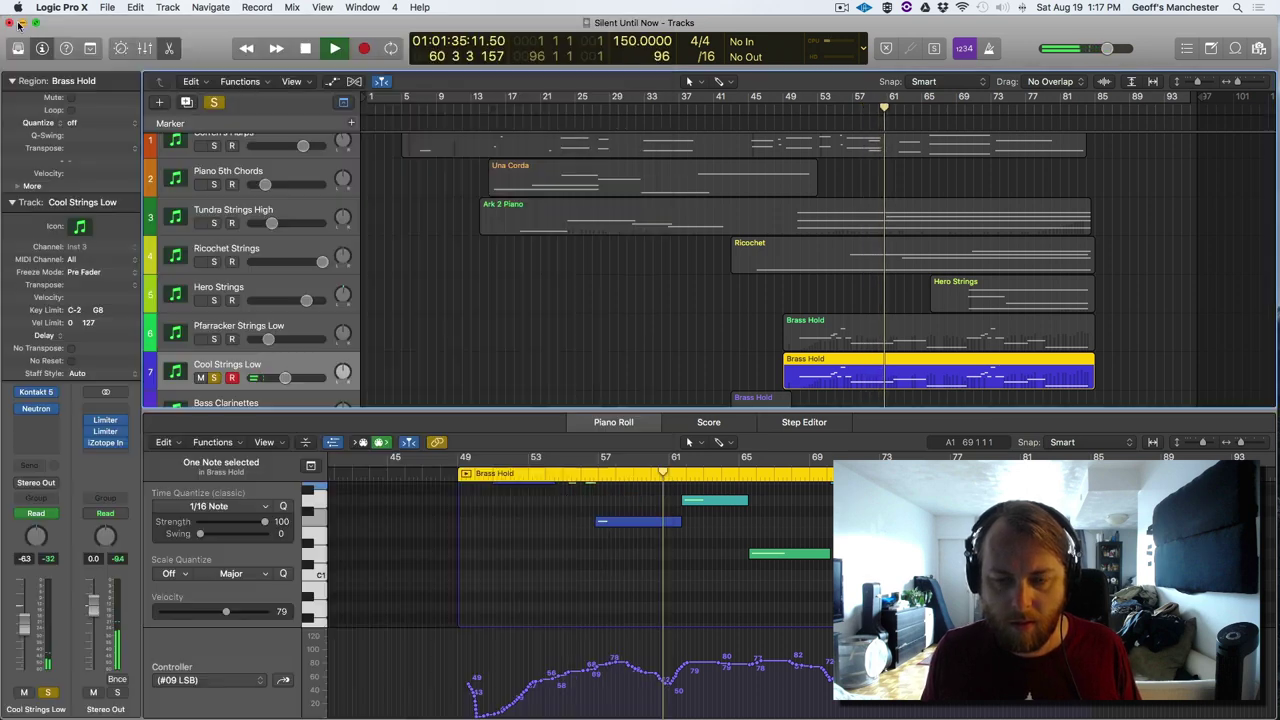
click(20, 23)
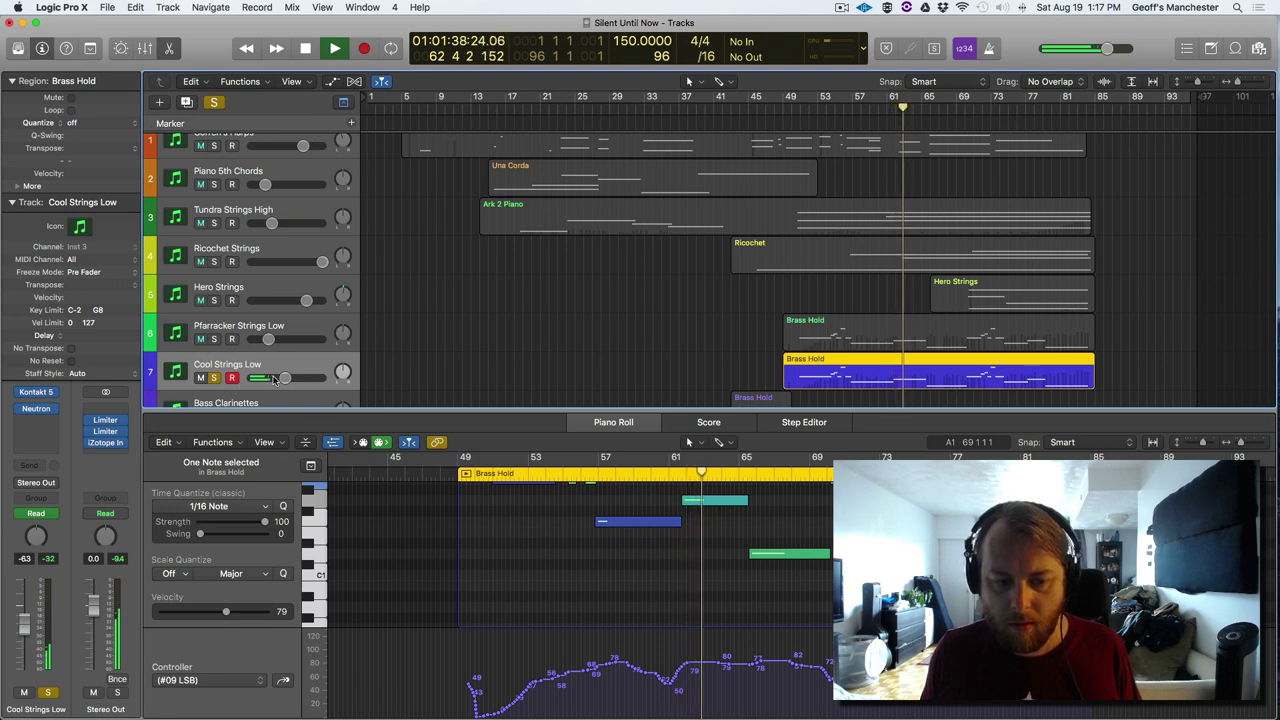
click(36, 394)
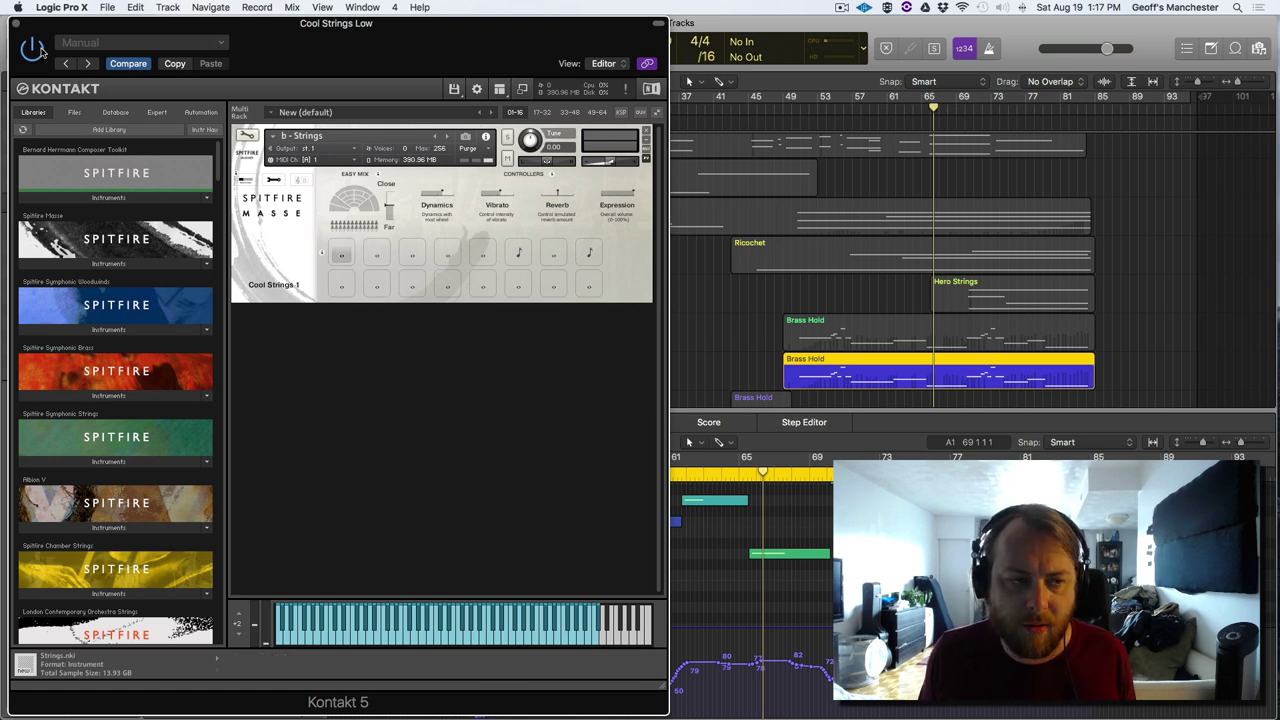
click(16, 25)
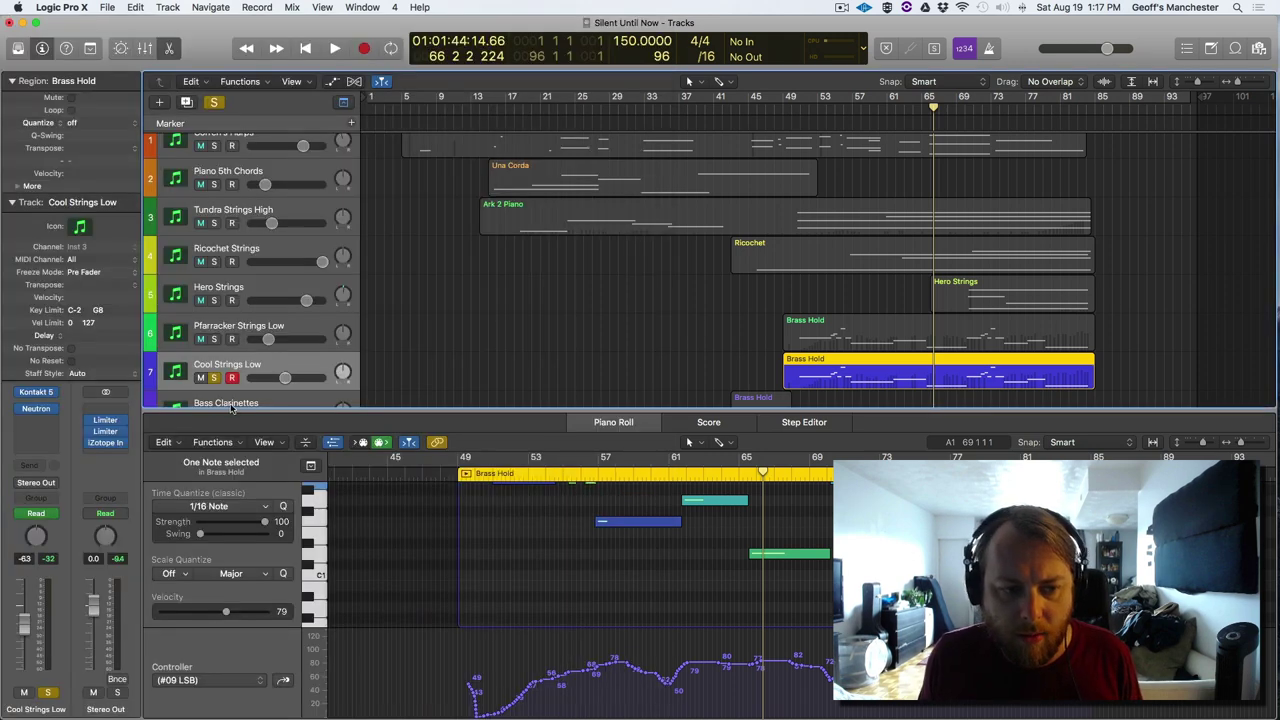
- Review the Neutron equalizer and compressor settings on Cool Strings Low, and close the plug-in
click(36, 410)
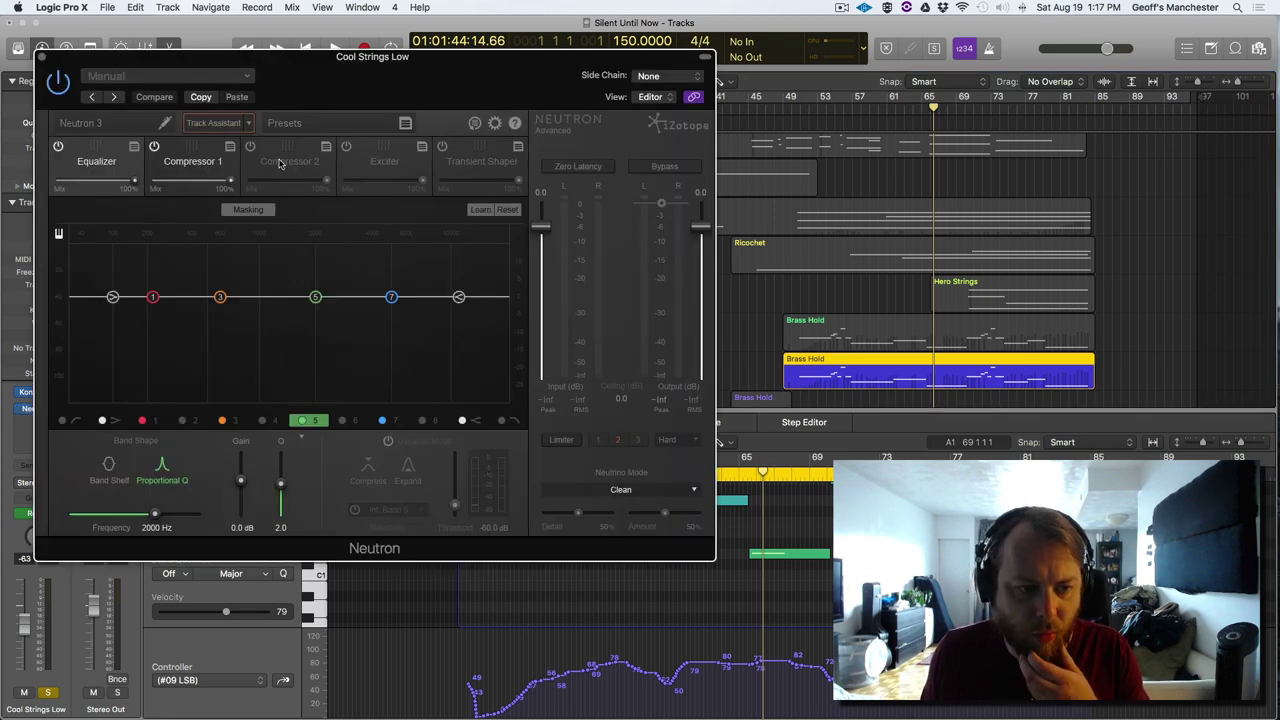
click(207, 169)
click(96, 168)
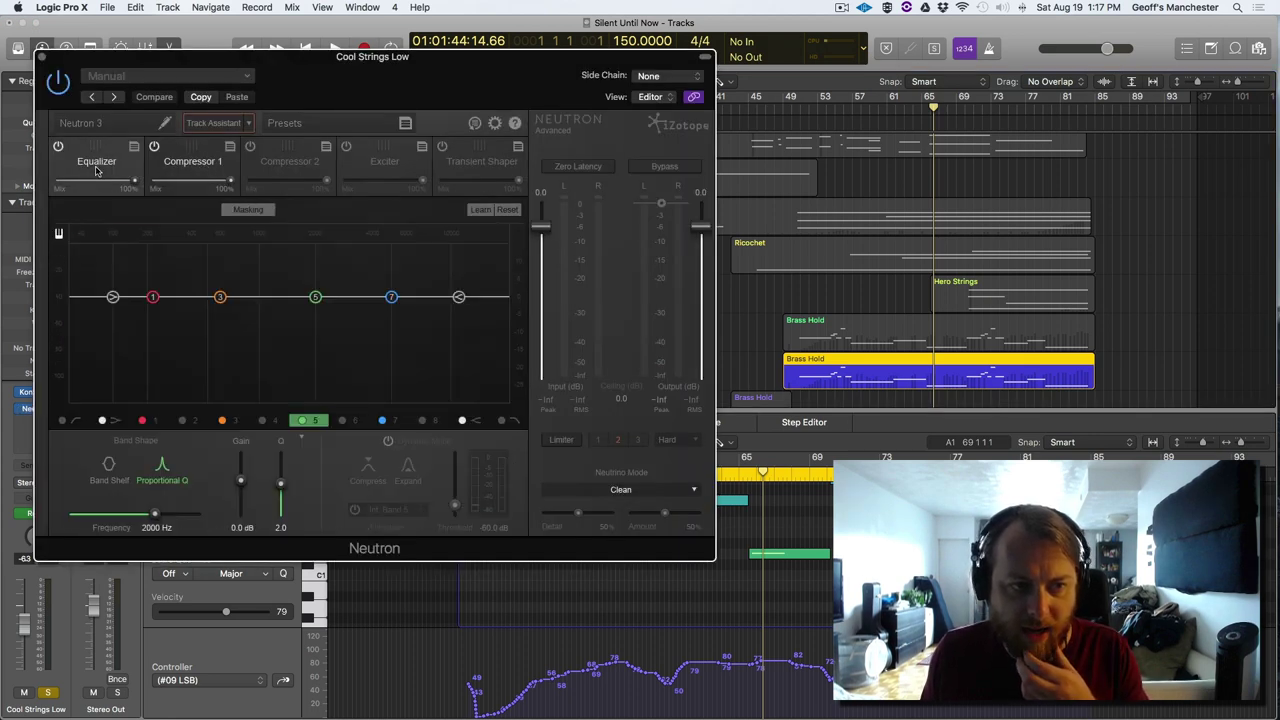
click(42, 58)
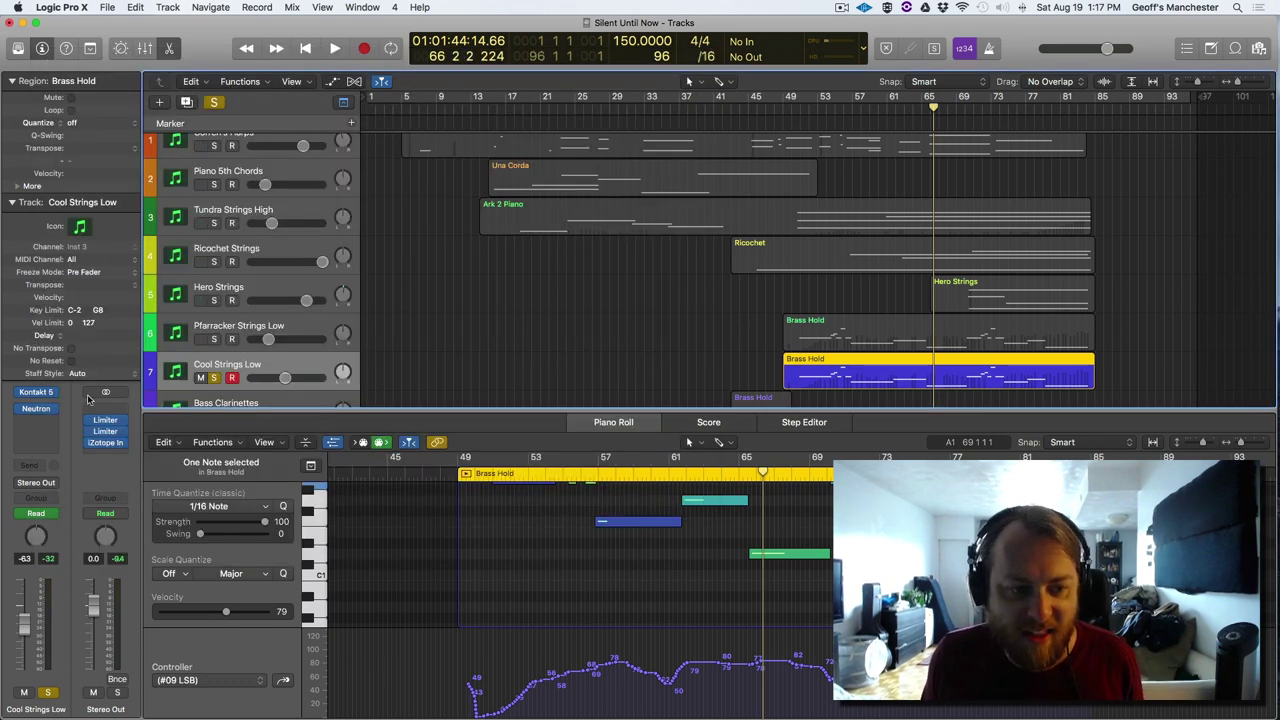
- Unsolo Cool Strings Low and play the full mix from bar 49
click(213, 377)
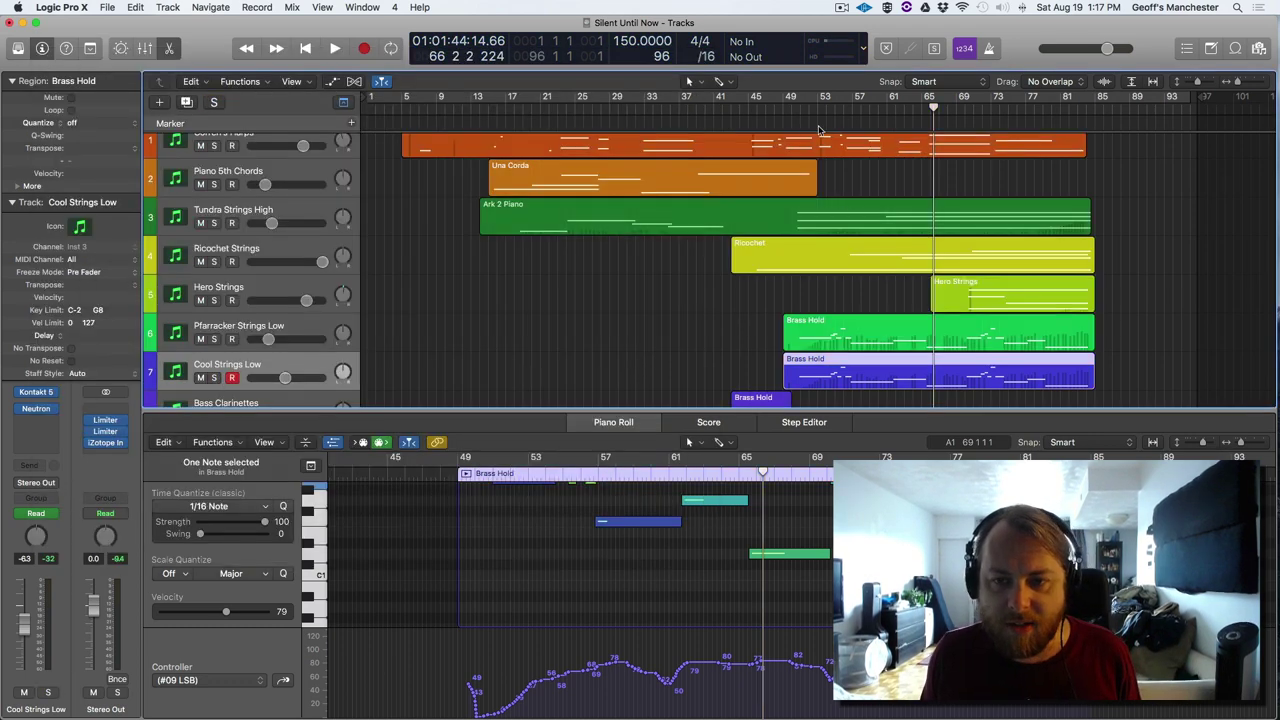
click(785, 111)
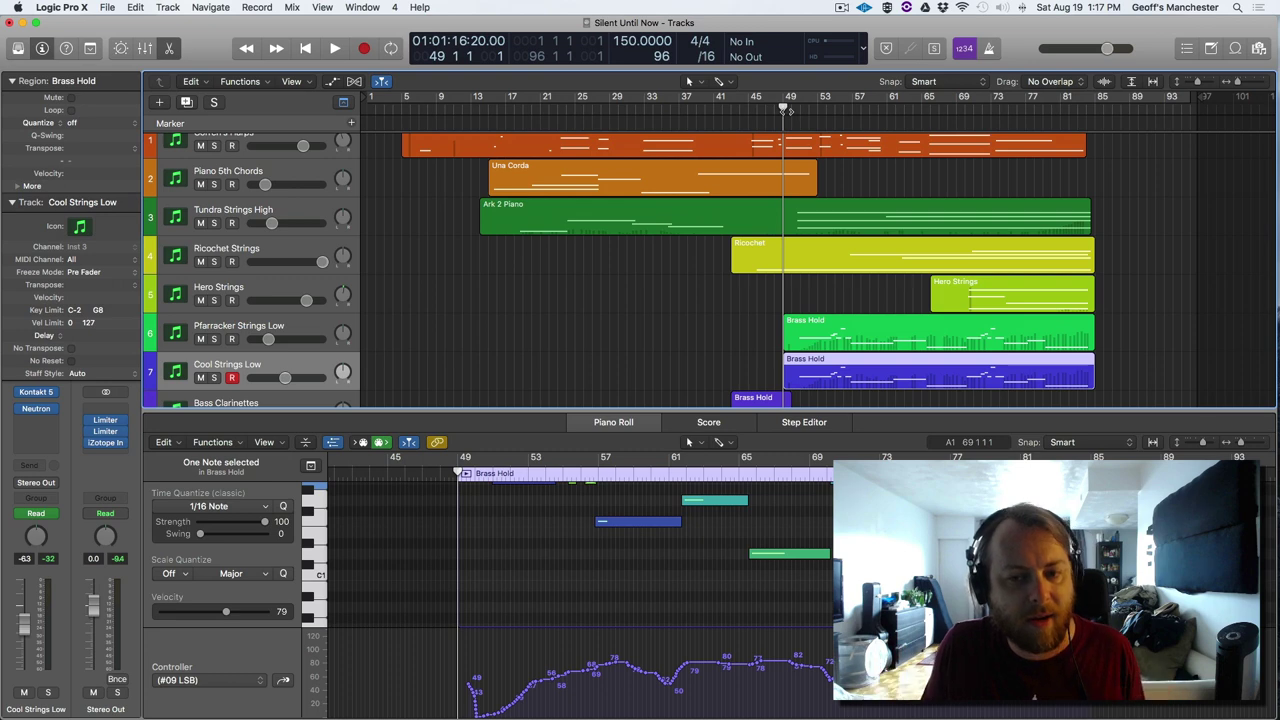
key(space)
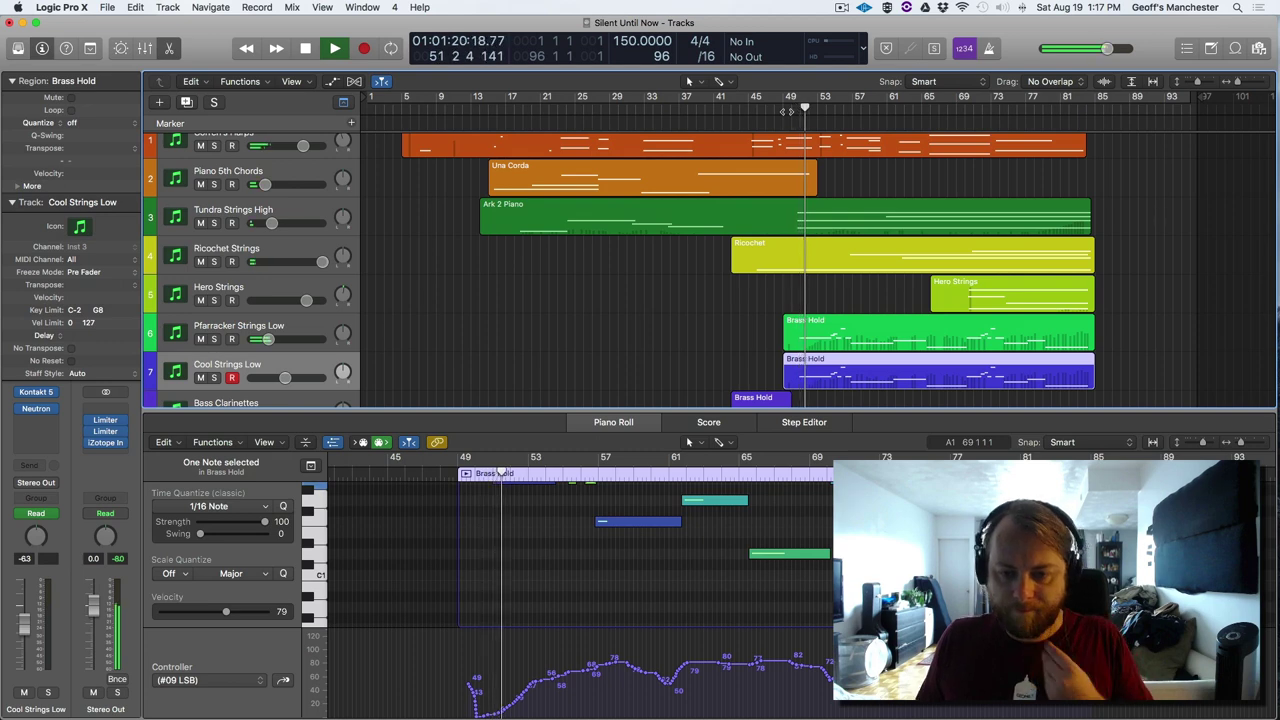
- Solo Pfarracker Strings Low and Cool Strings Low during playback, switching the Cool Strings Low solo off and on to compare the layers
click(213, 377)
click(213, 339)
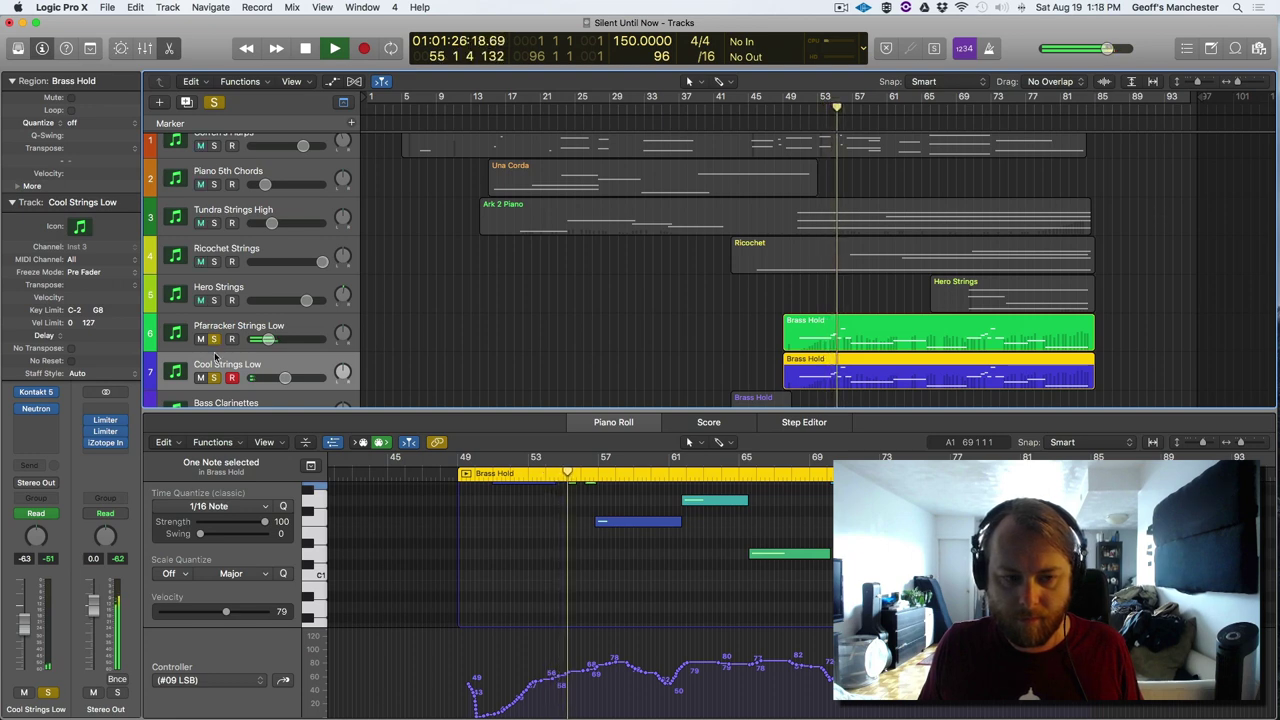
click(213, 377)
click(213, 377)
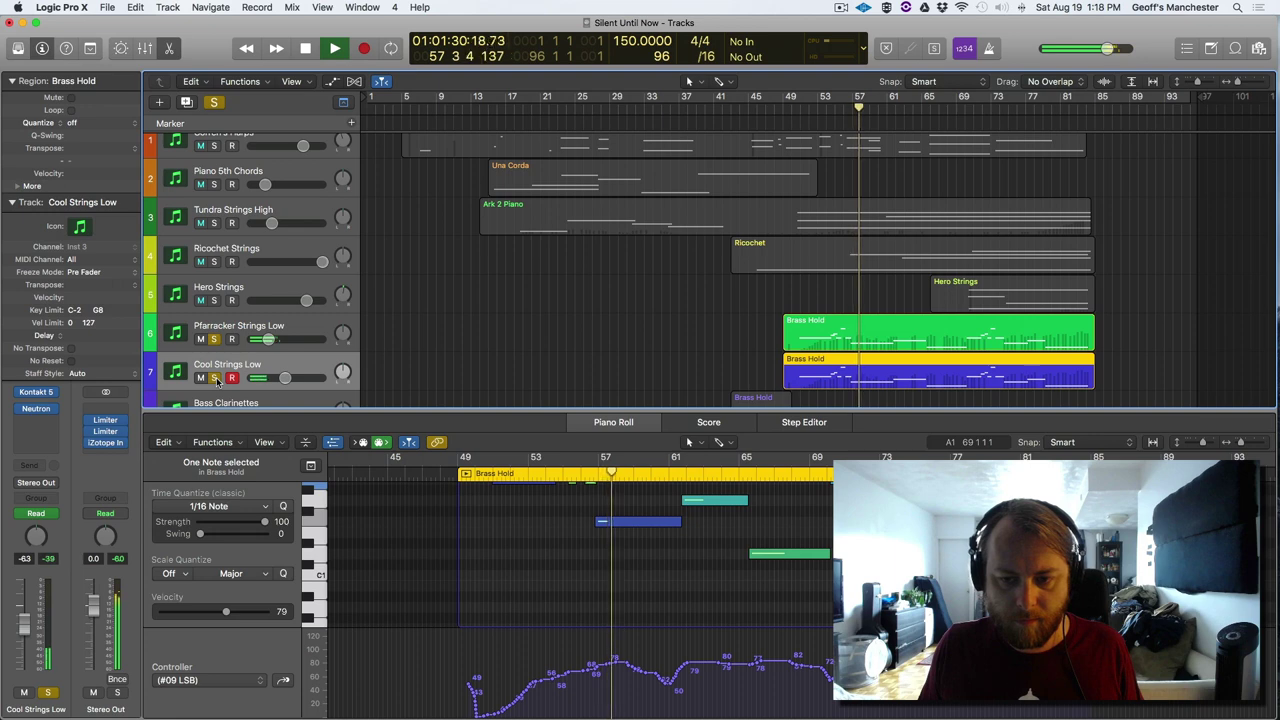
click(213, 377)
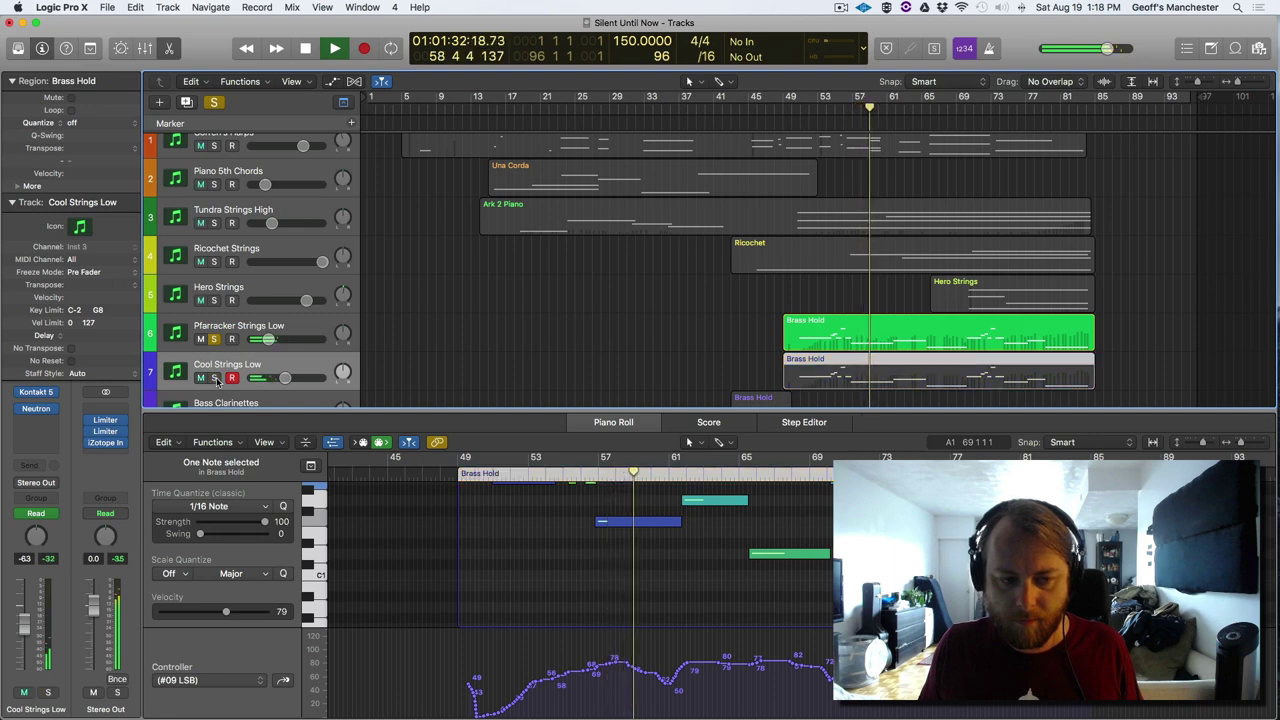
click(213, 377)
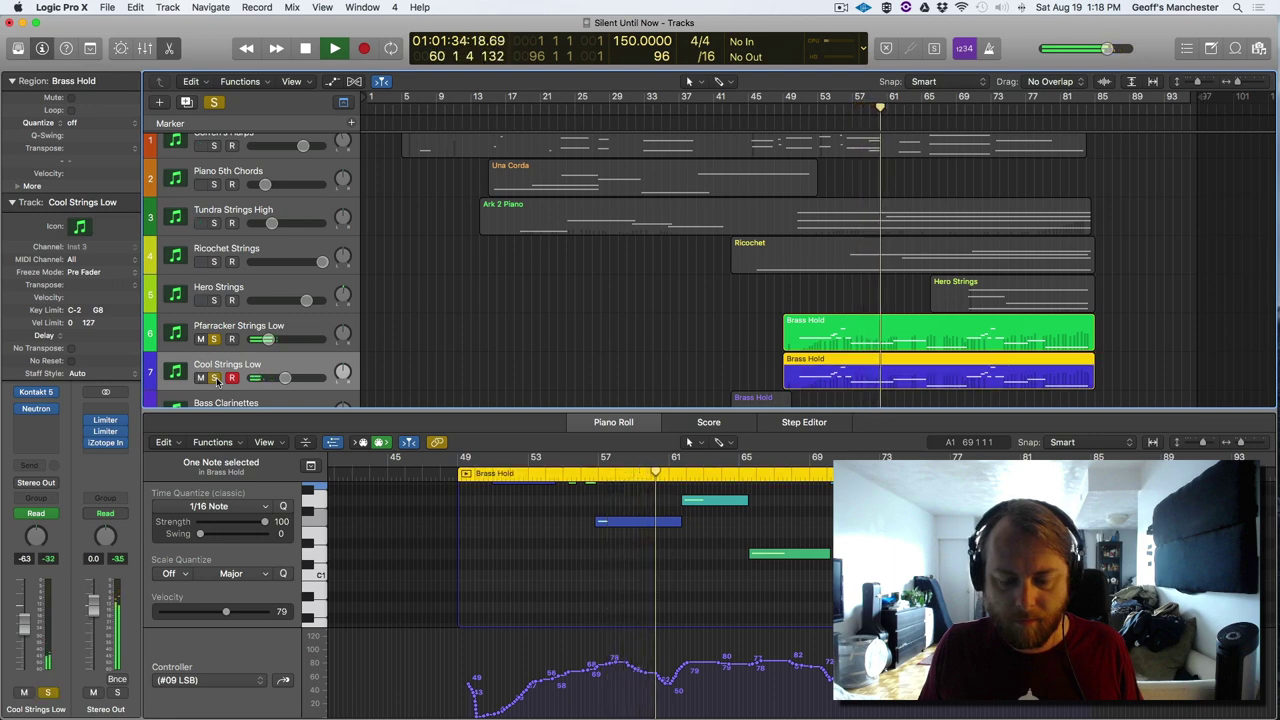
click(213, 377)
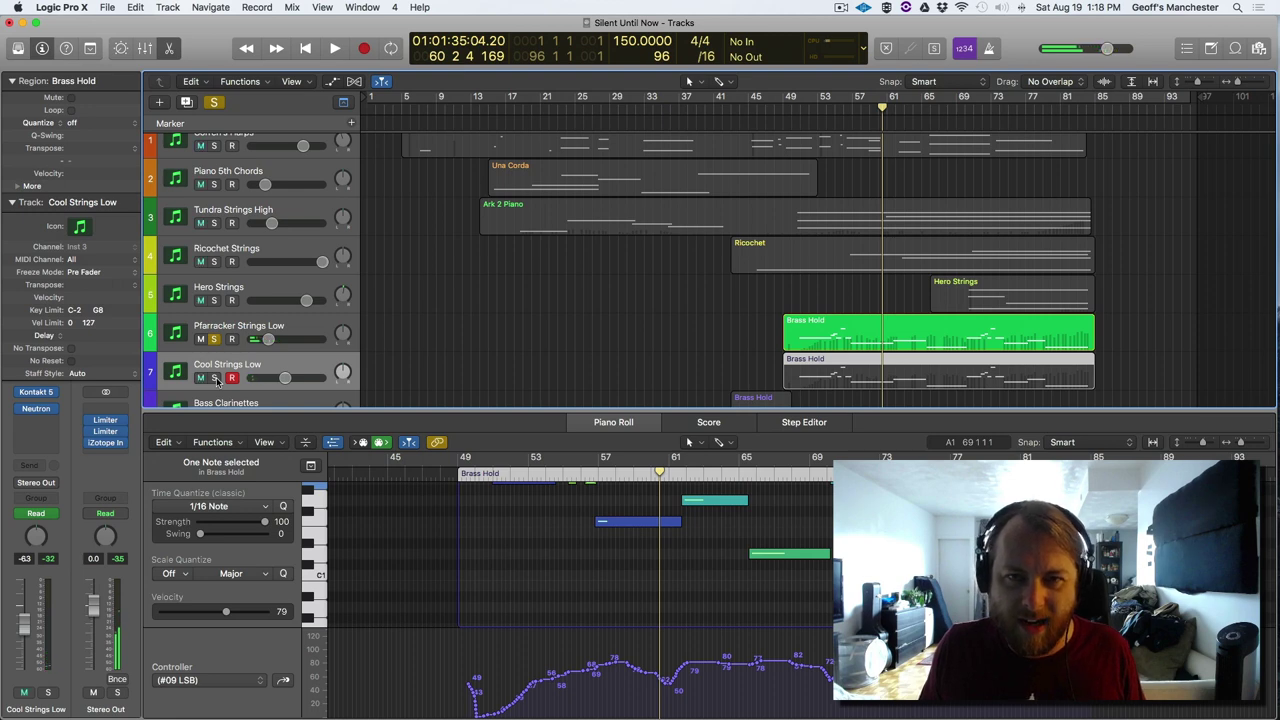
- Replay the soloed low strings from bar 56, toggling the Cool Strings Low solo and leaving it on
click(213, 377)
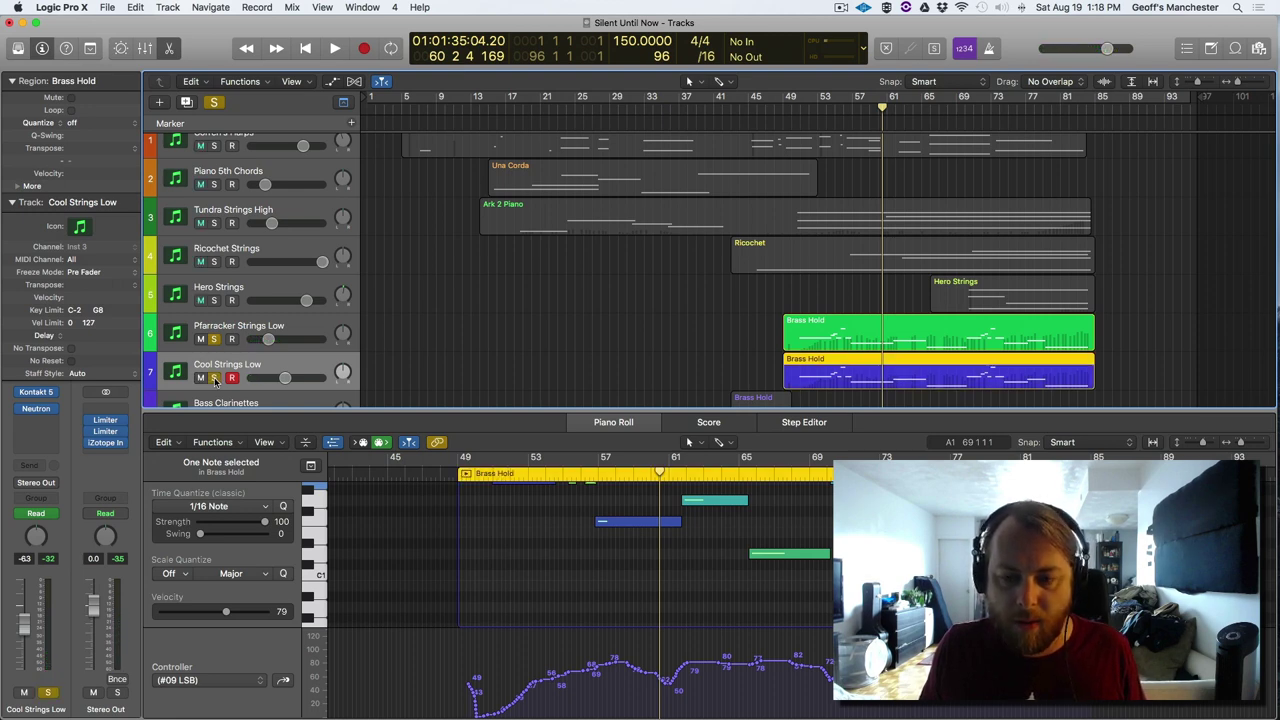
click(213, 377)
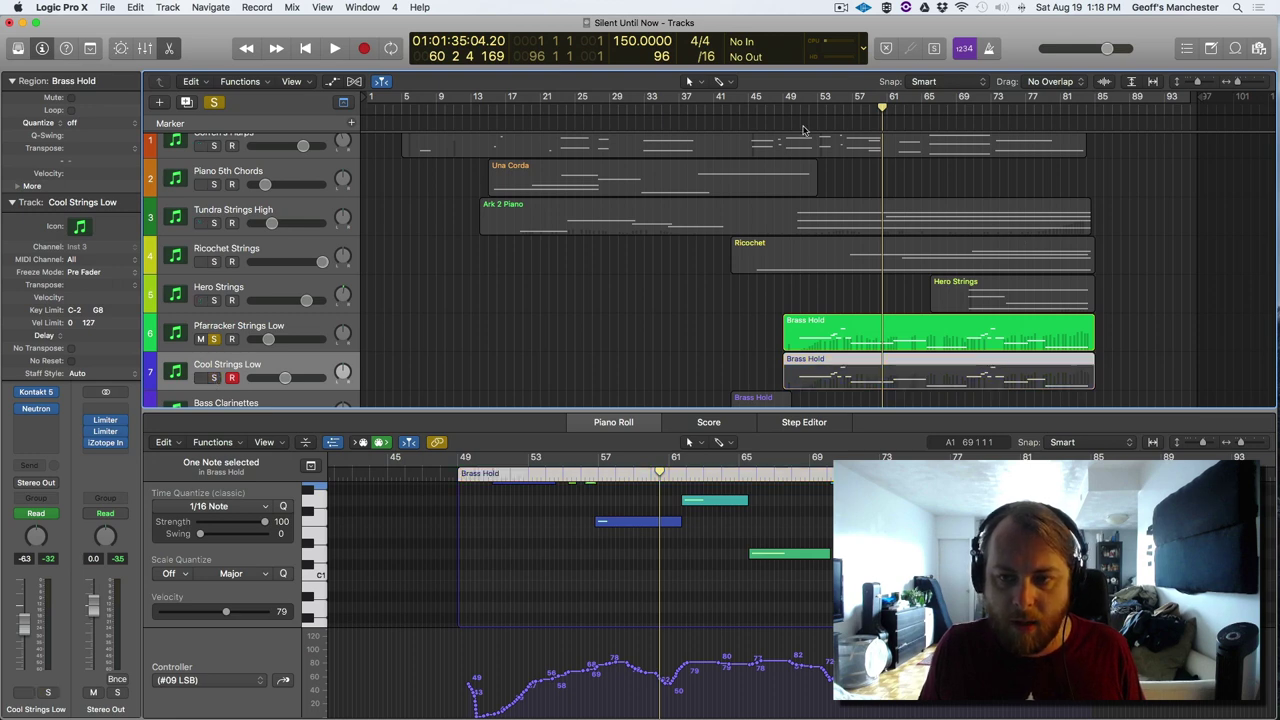
key(space)
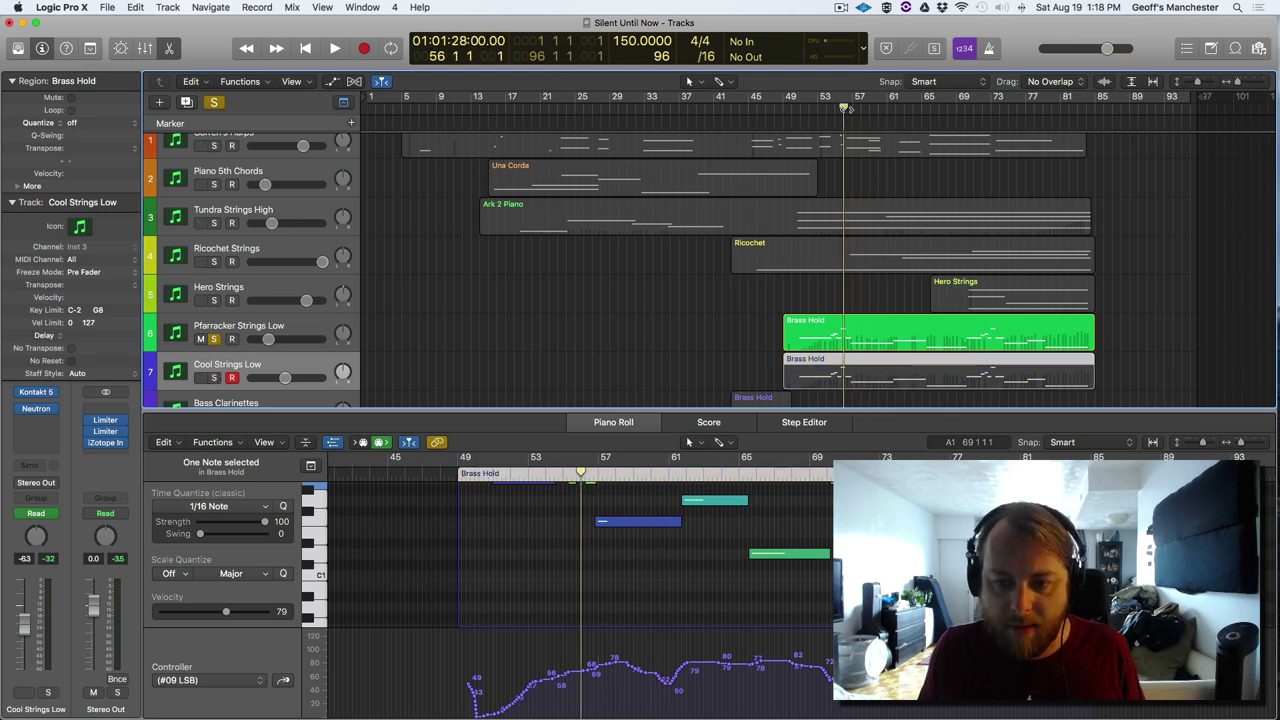
click(214, 378)
key(space)
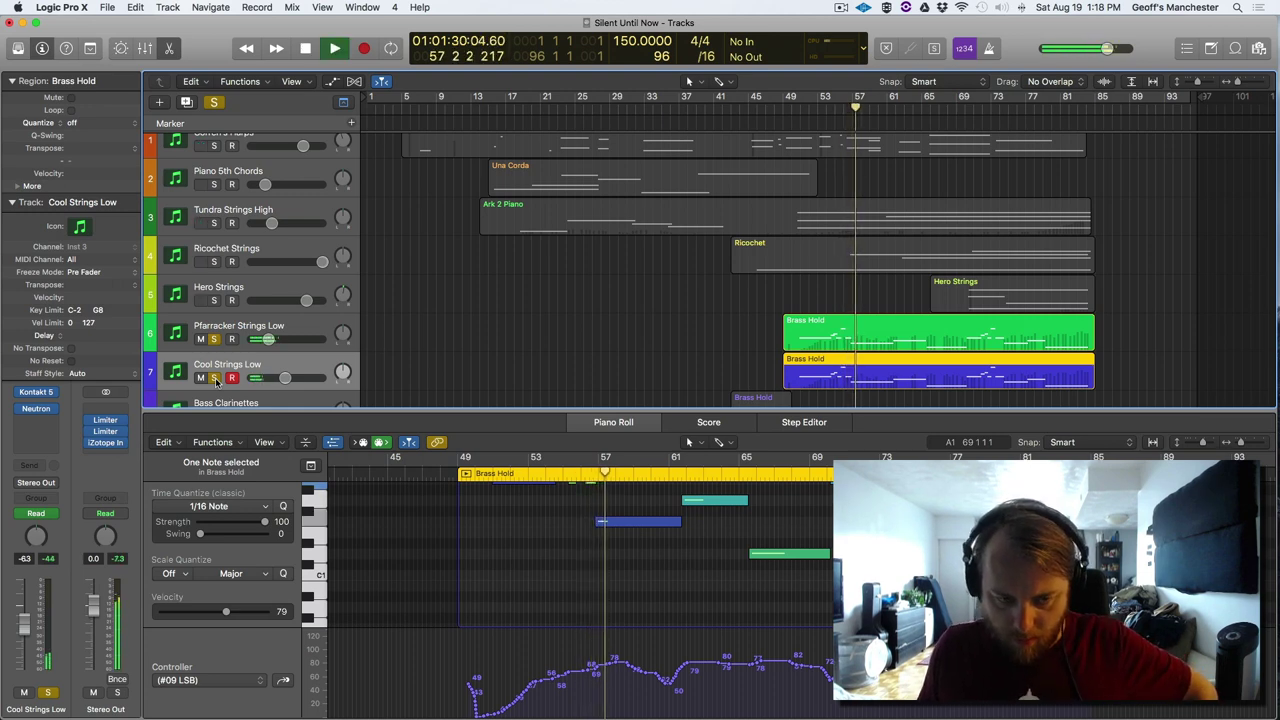
click(214, 378)
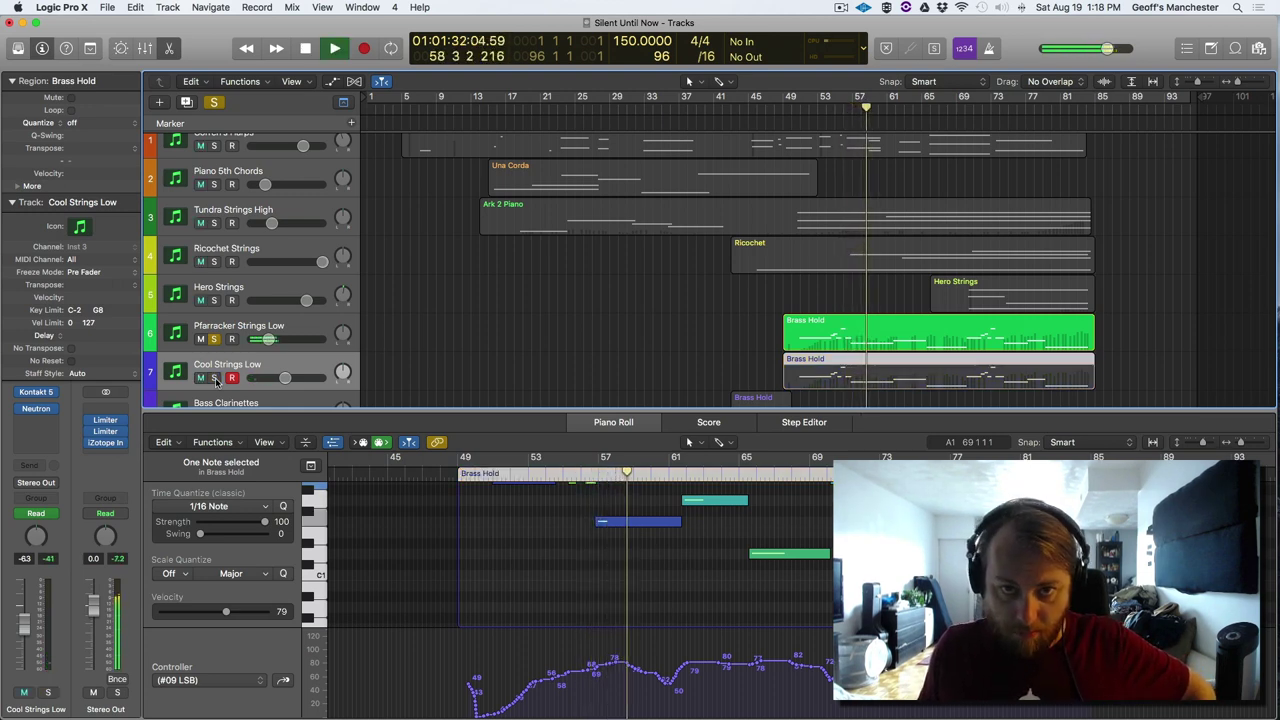
click(214, 378)
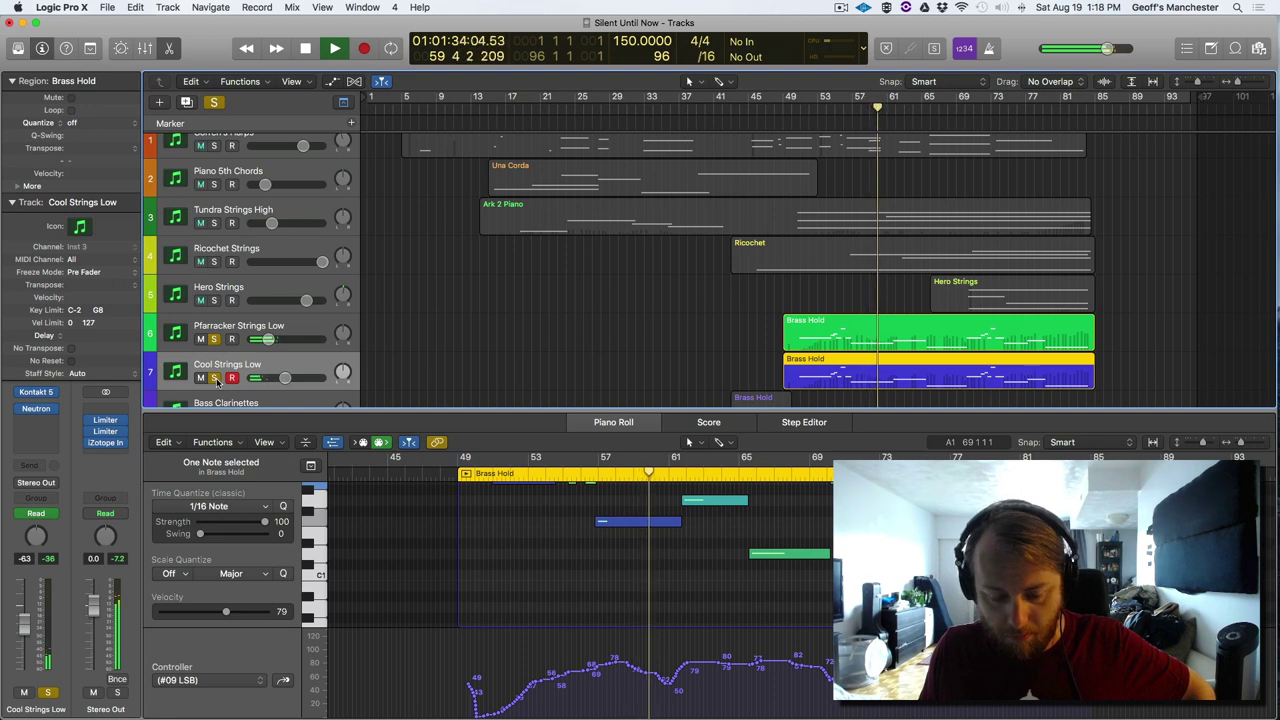
- Toggle the Cool Strings Low solo off and on during playback to compare the low string layers, and stop playback
click(214, 378)
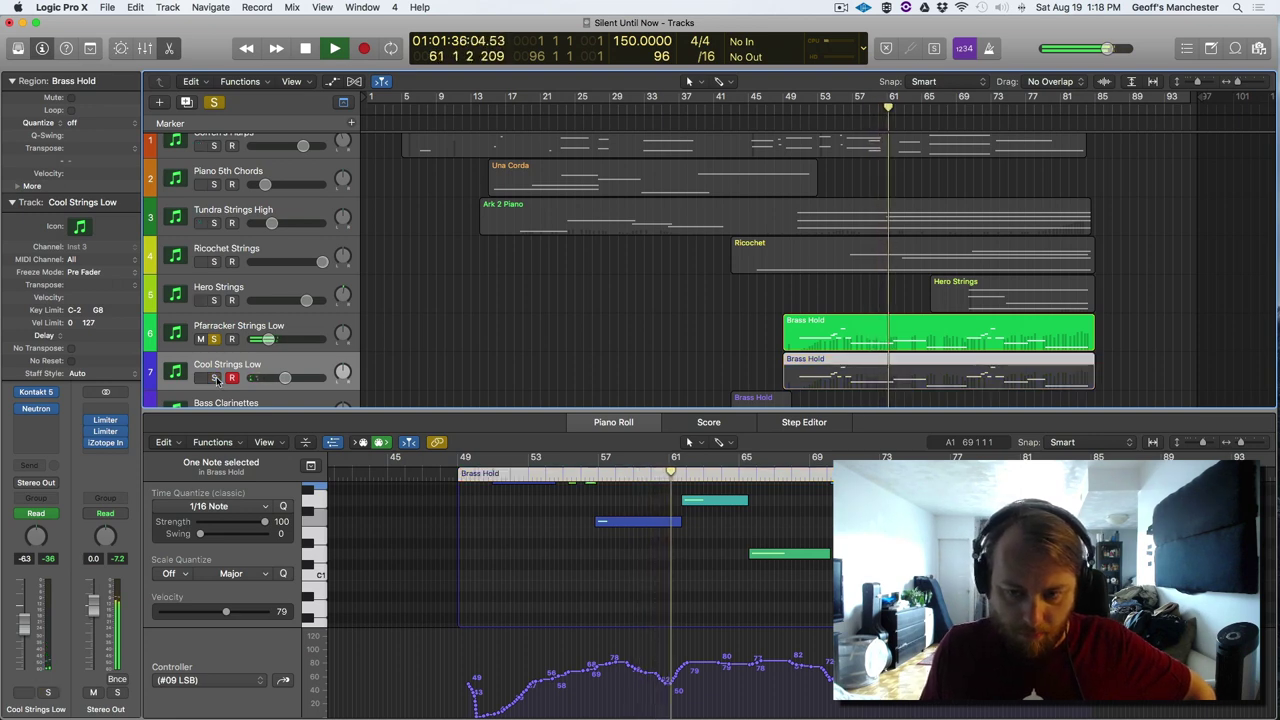
click(214, 378)
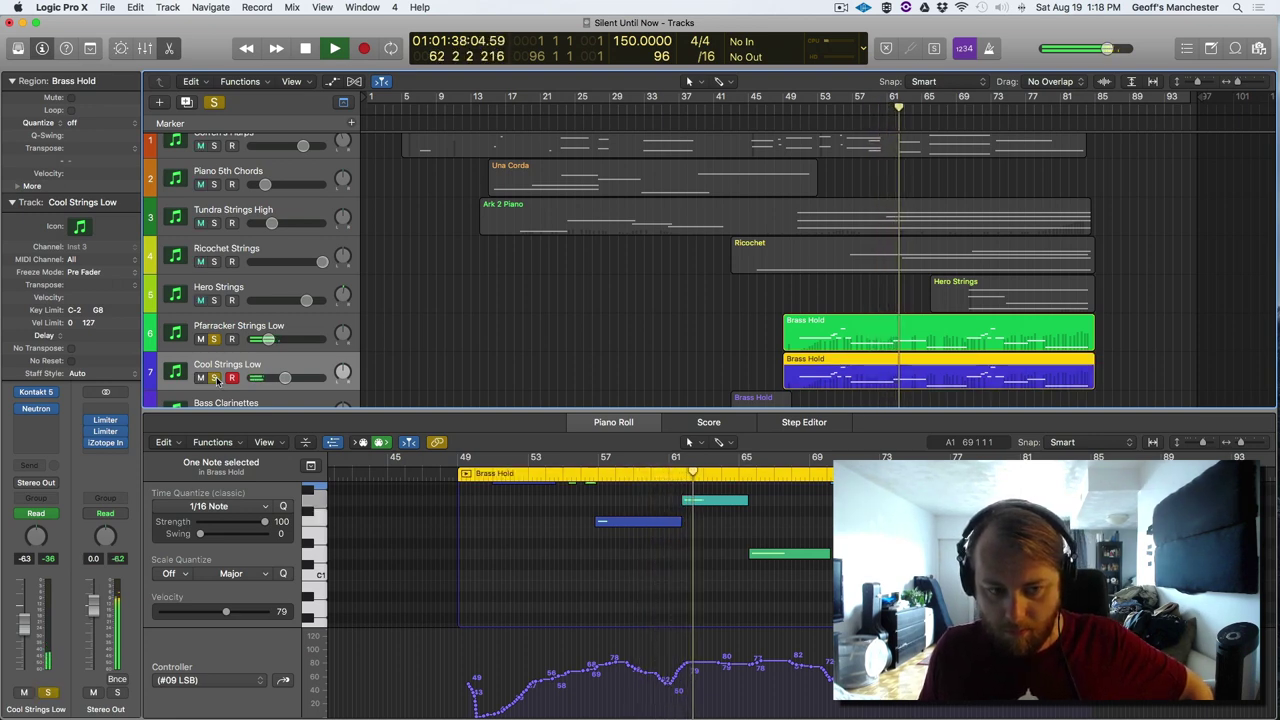
click(214, 378)
click(214, 378)
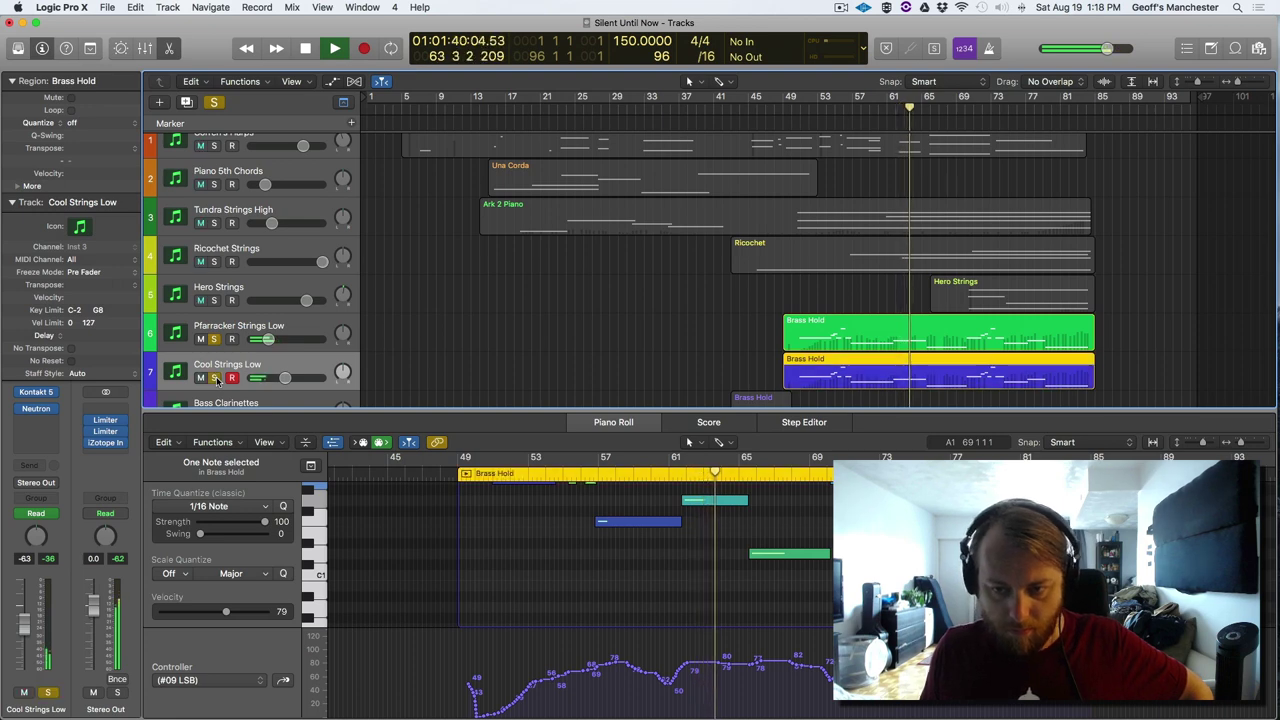
key(space)
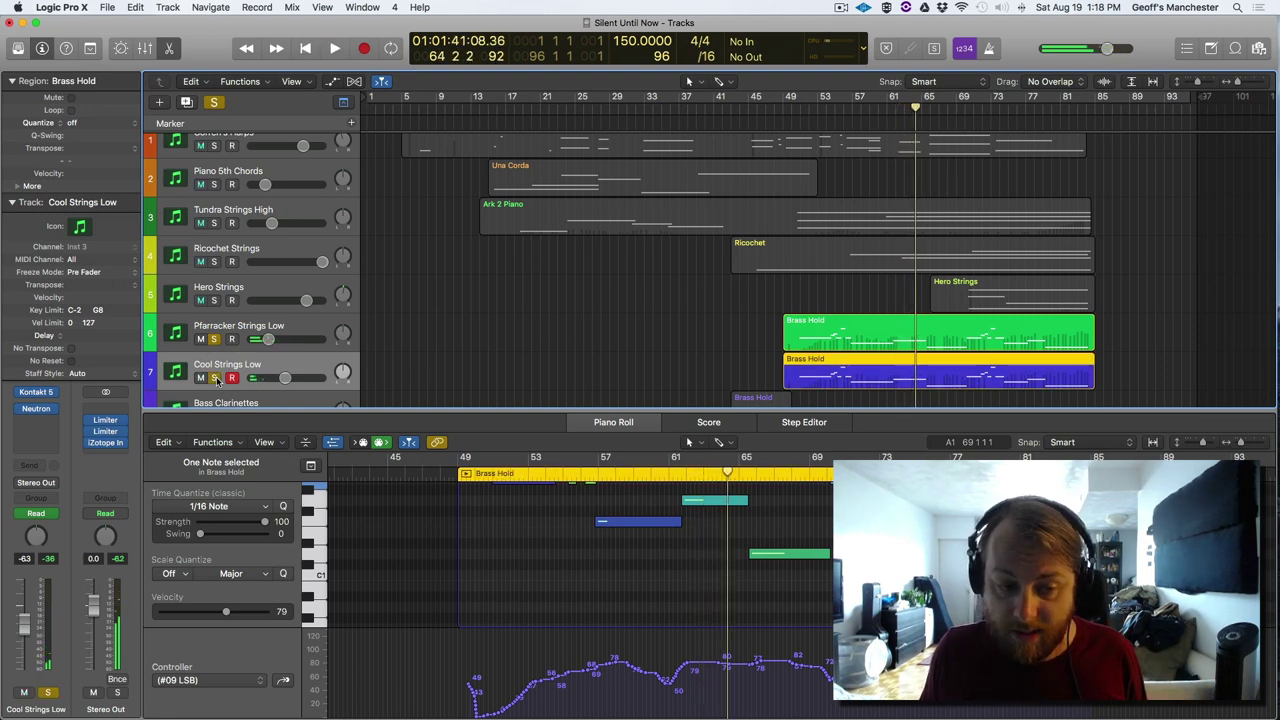
- Clear the solos on Cool Strings Low and Pfarracker Strings Low, and select the Bass Clarinettes track with its Brass Hold region
scroll(216, 378, down, 5)
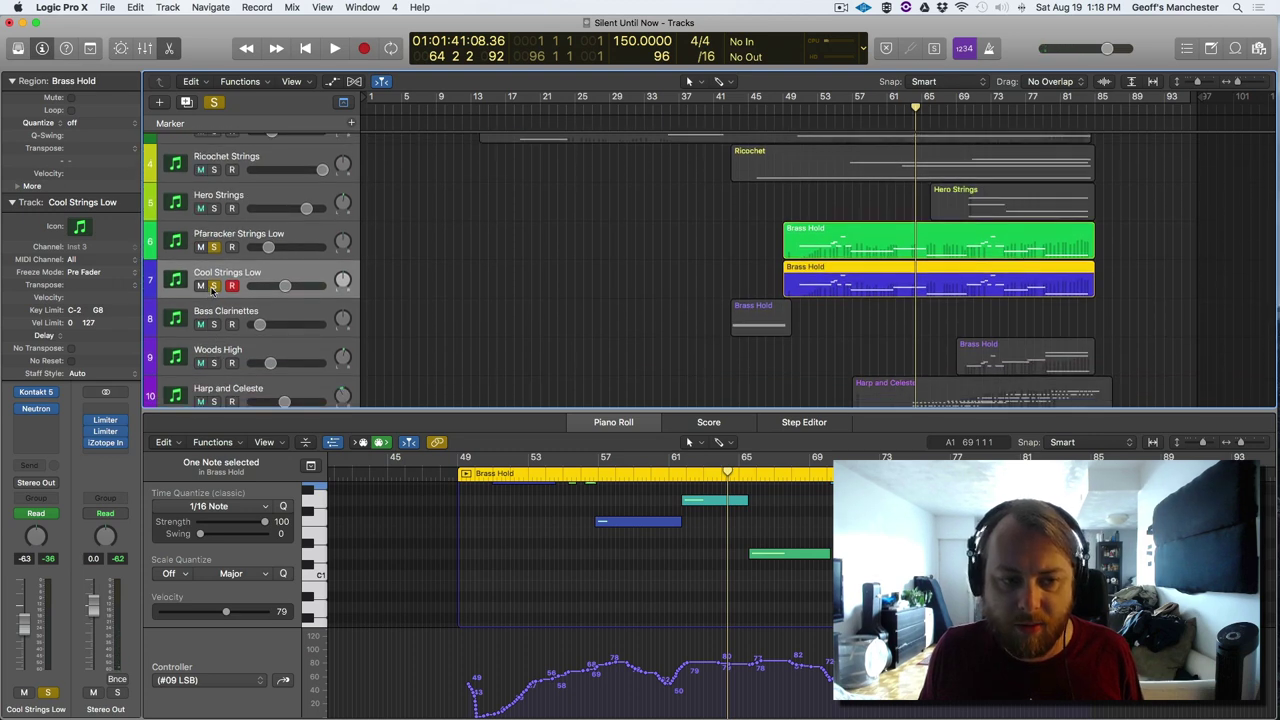
click(213, 286)
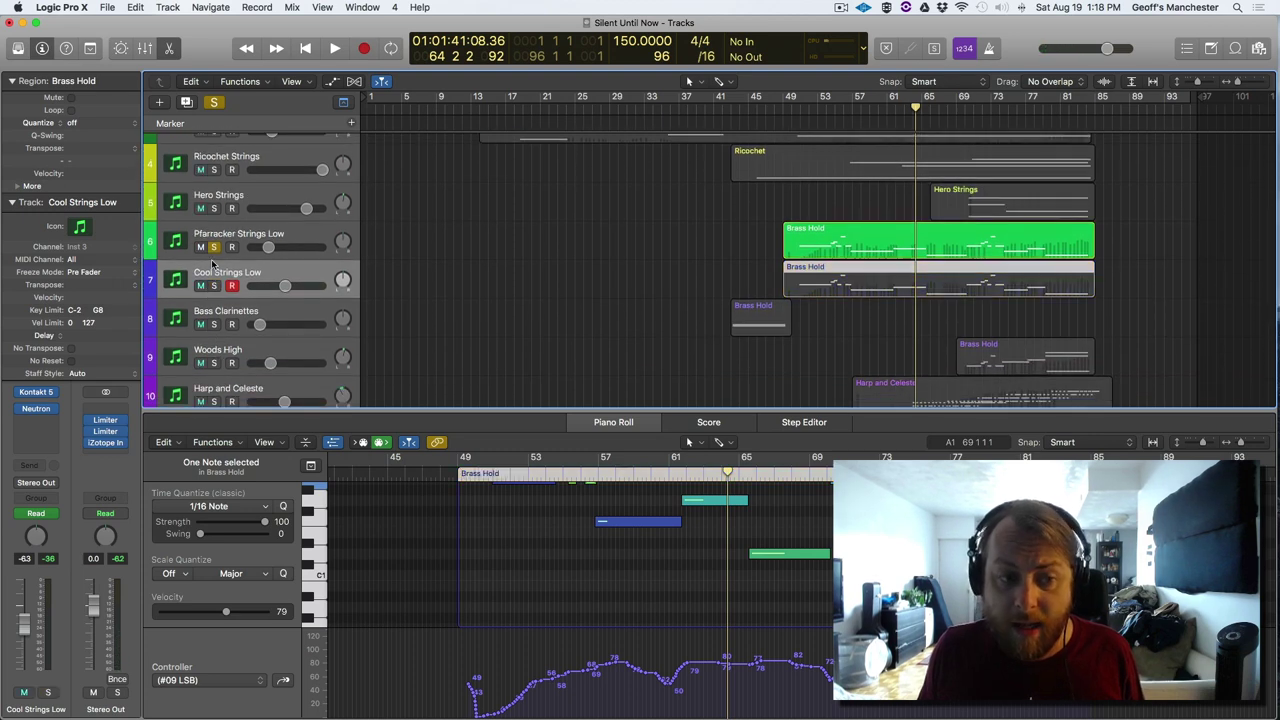
click(752, 323)
click(218, 314)
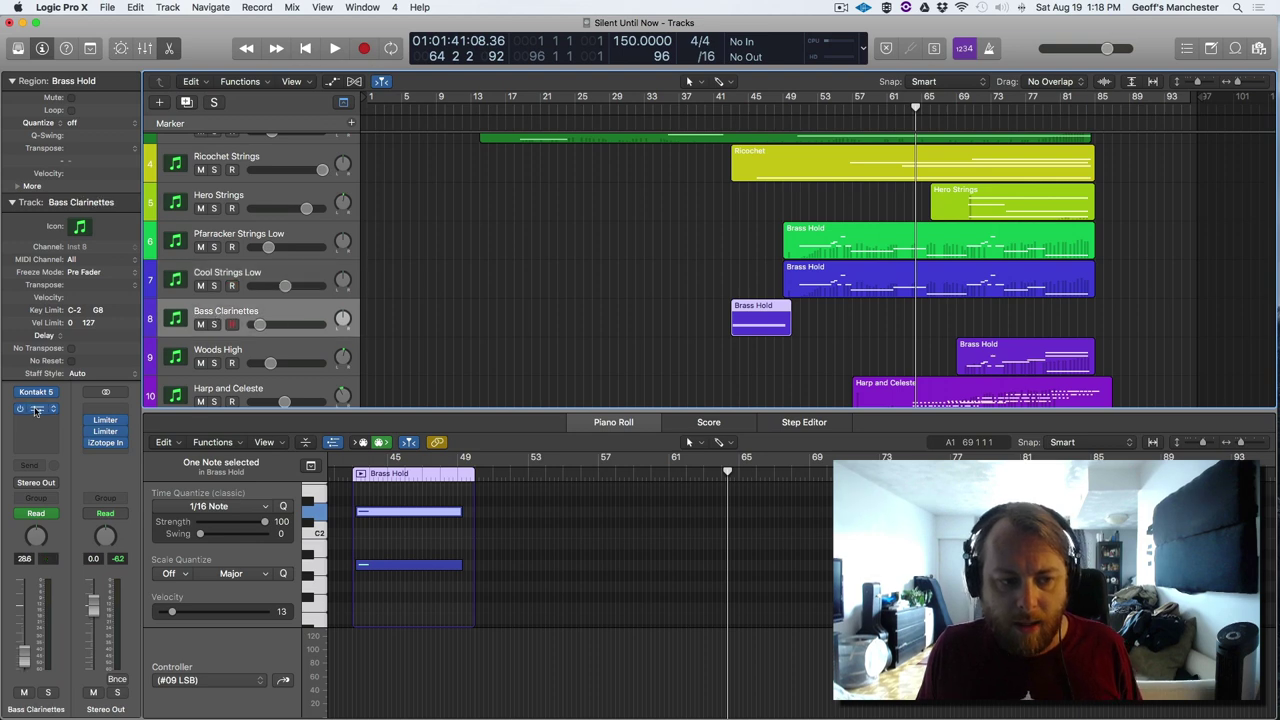
- Inspect the Bass Clarinettes Kontakt patch, locate 07. Leichhardt Bass Clarinets a3 in Metropolis Ark 2's District I - Orchestra folder, and close the plug-in
click(35, 393)
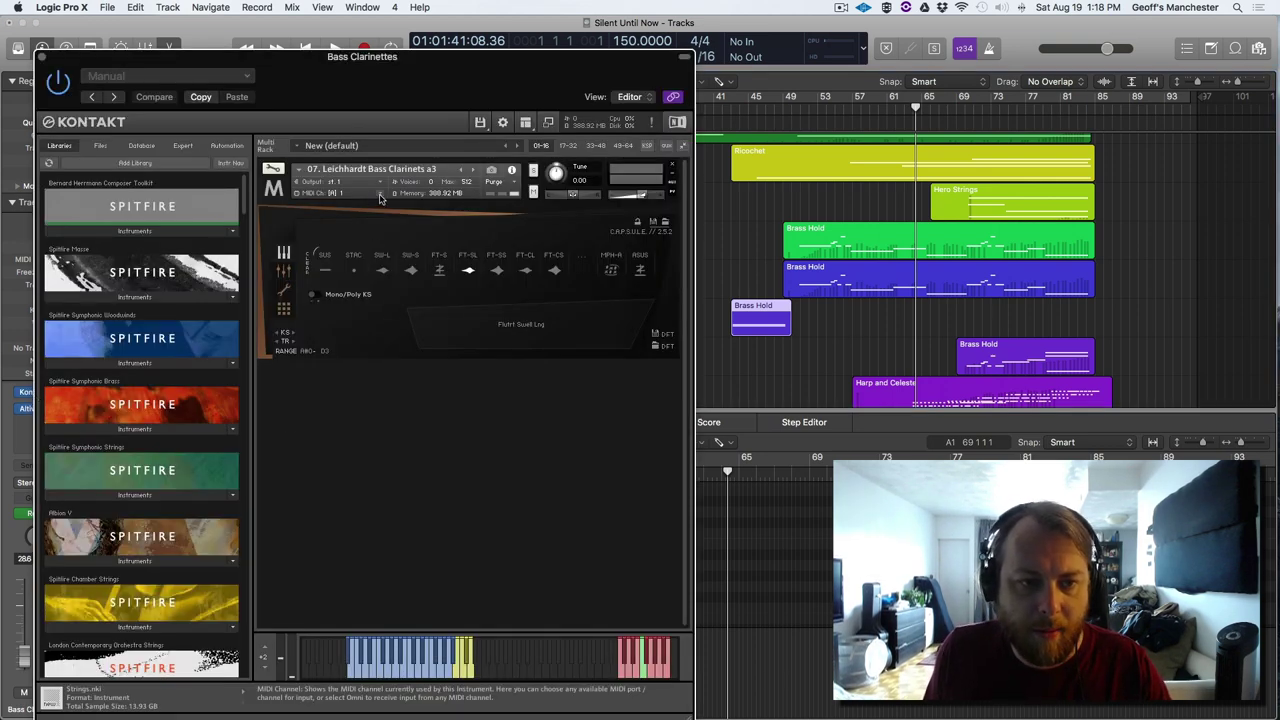
scroll(145, 400, down, 8)
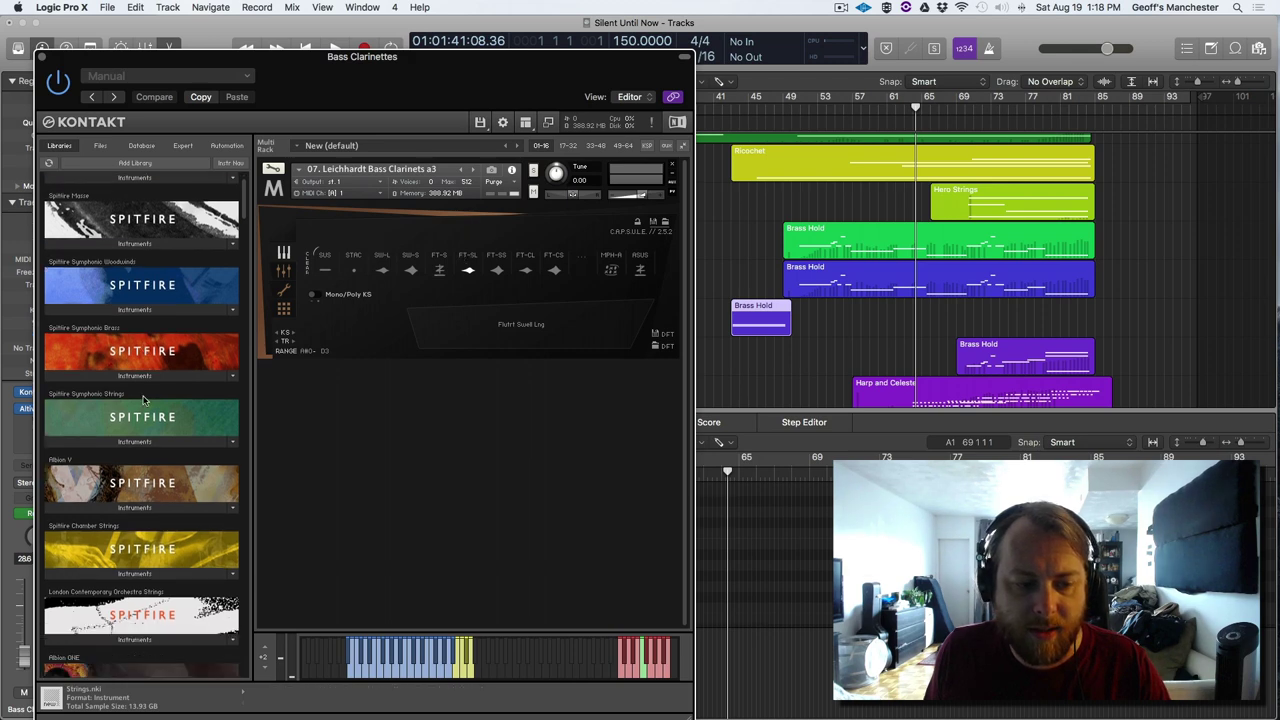
scroll(145, 400, down, 3)
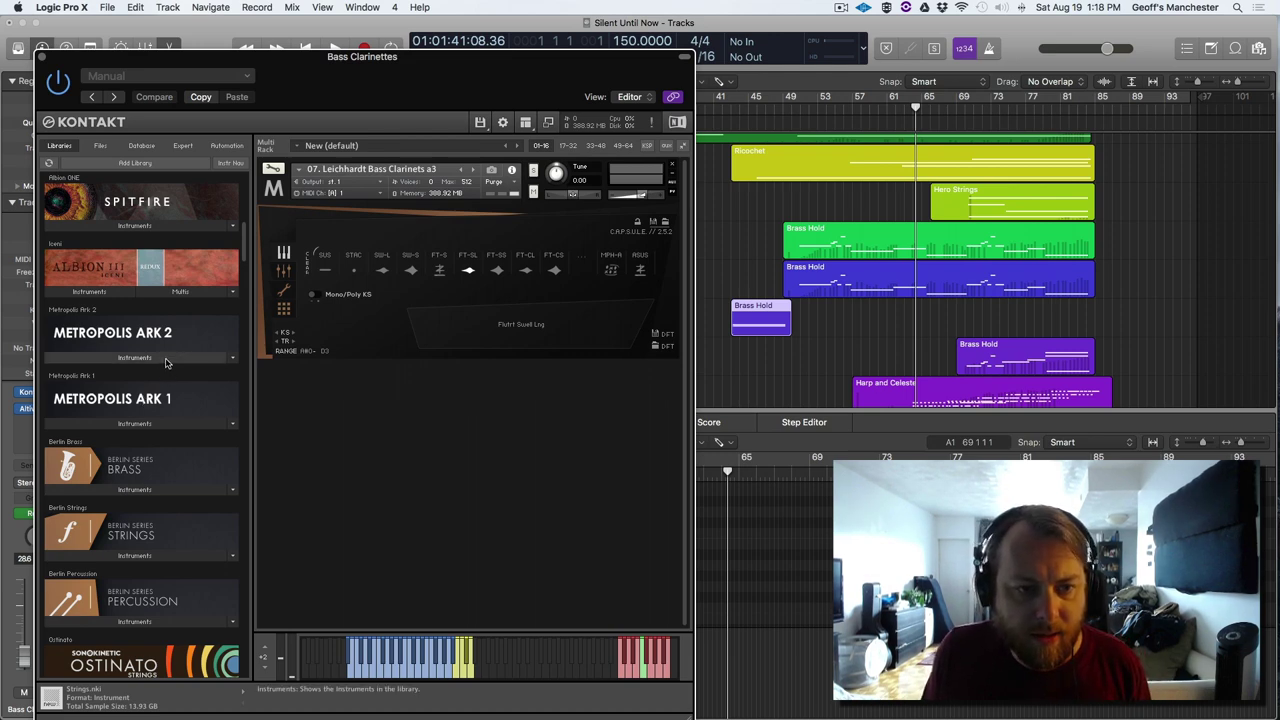
click(167, 361)
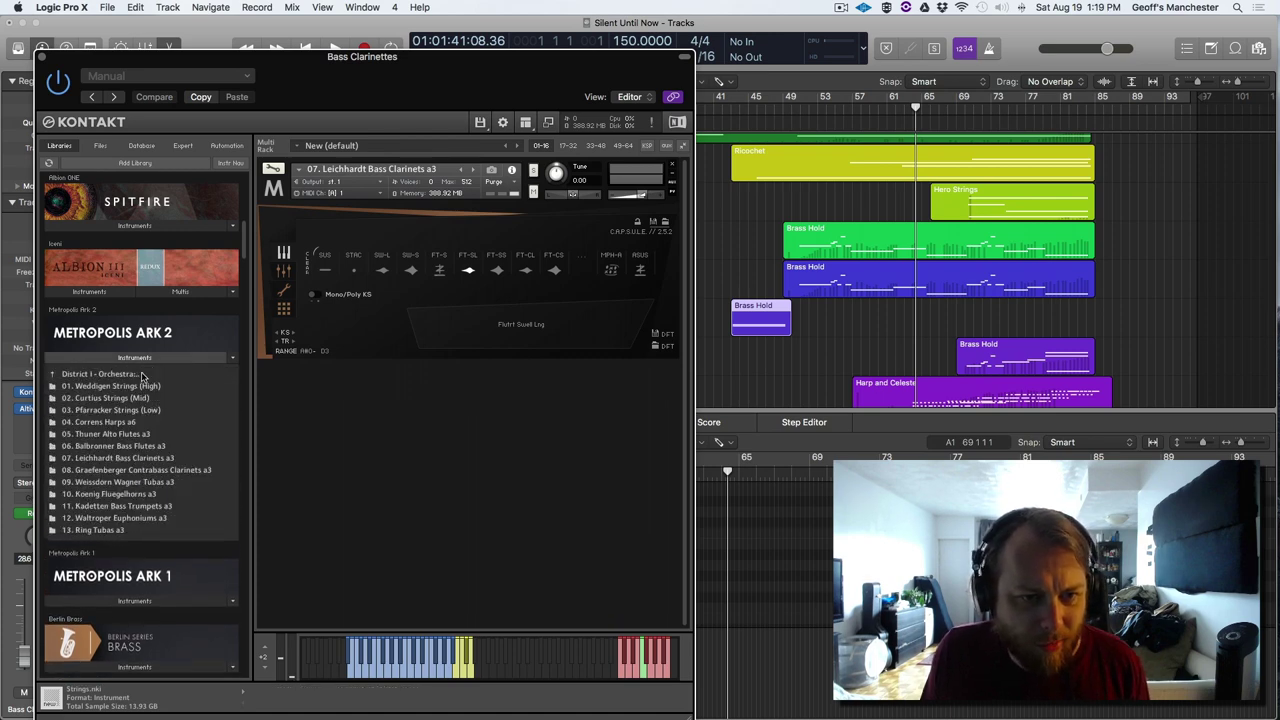
click(141, 376)
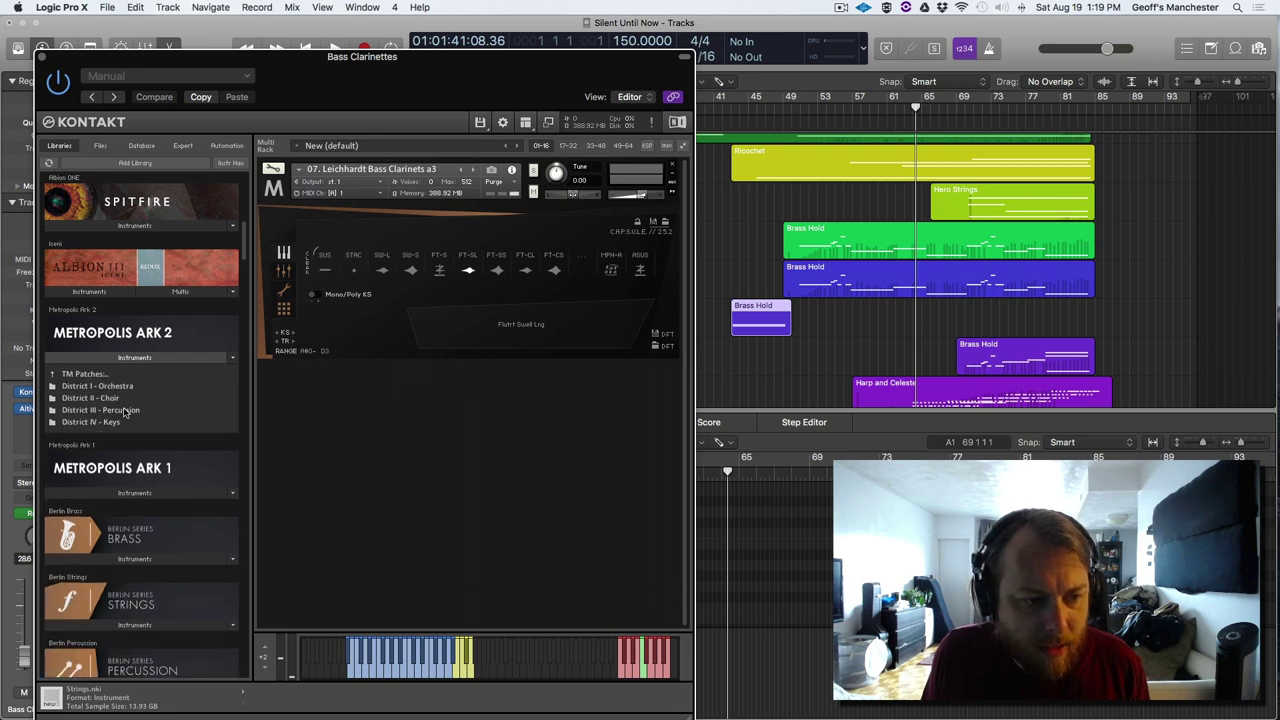
click(118, 386)
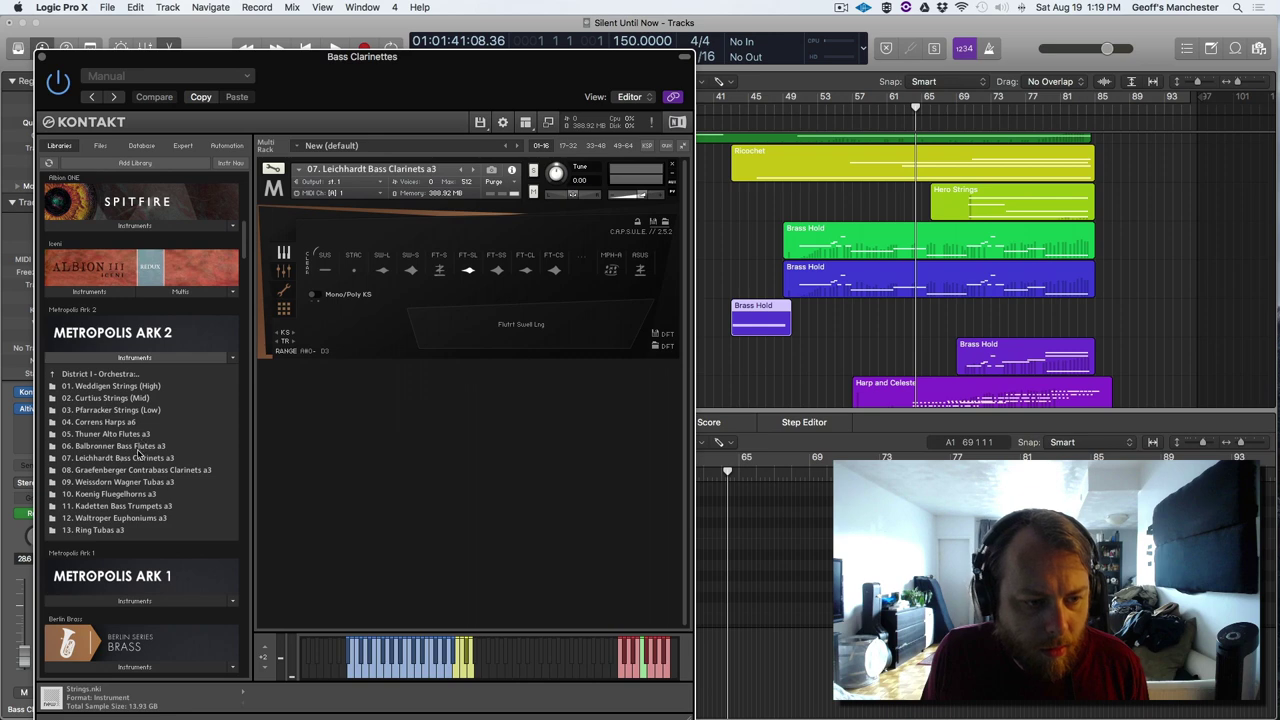
click(123, 460)
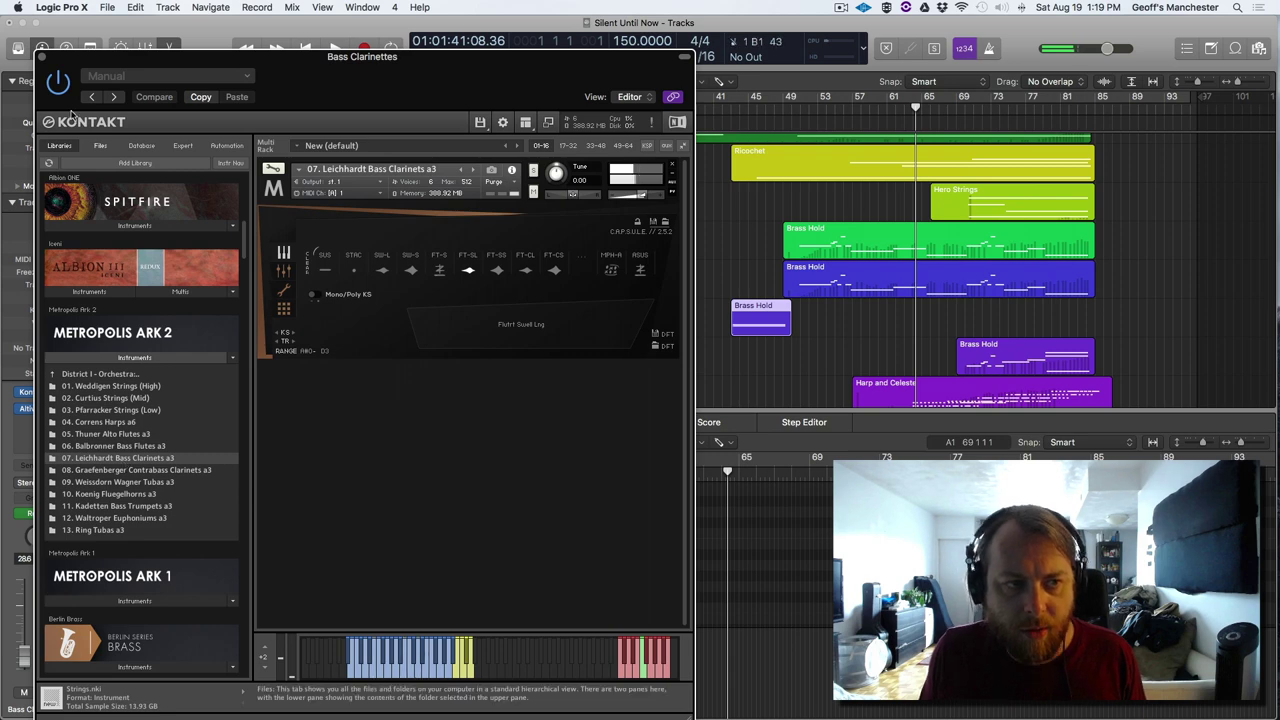
click(44, 58)
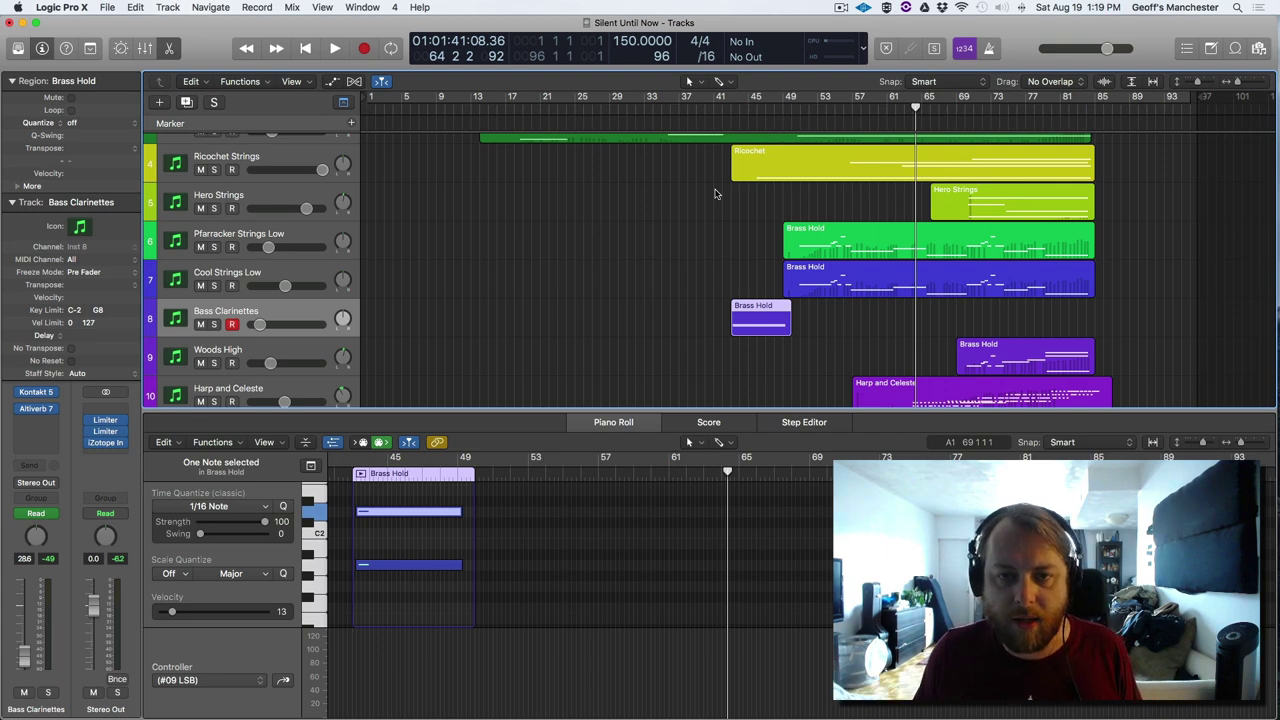
- Place the playhead at bar 42, review the Altiverb 7 Teldex reverb on Bass Clarinettes, and close the plug-in
click(722, 110)
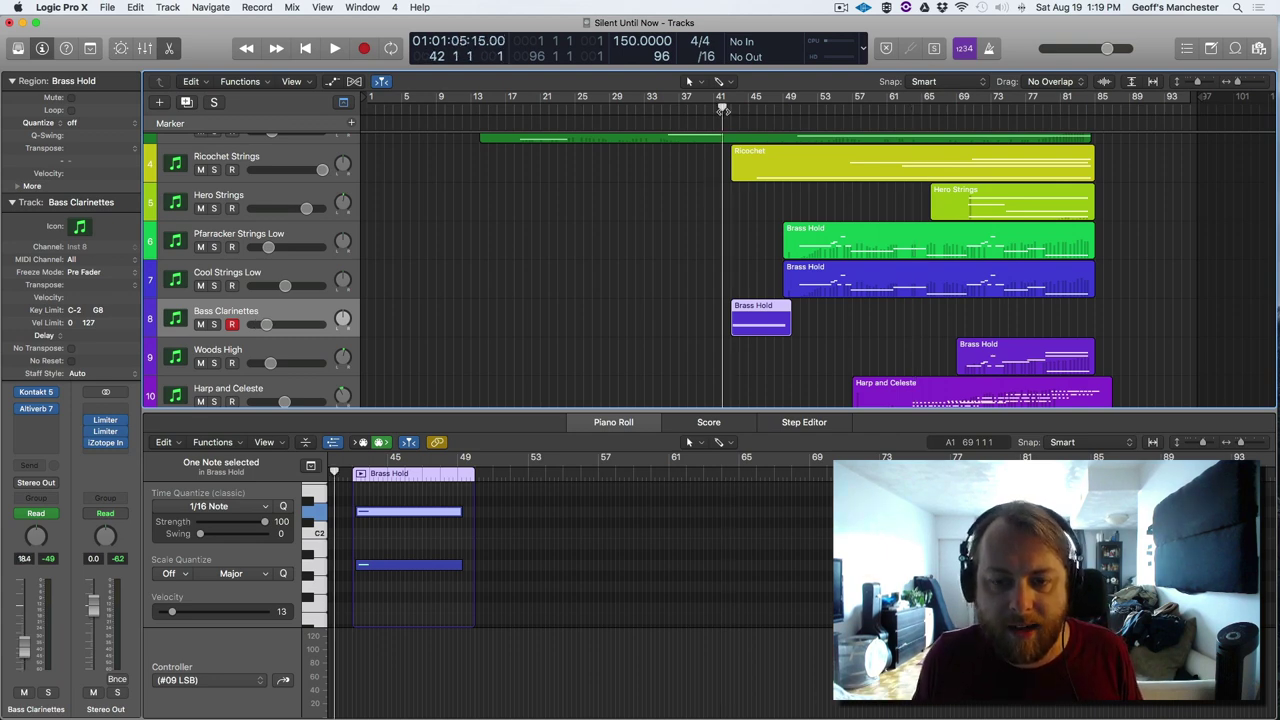
click(38, 412)
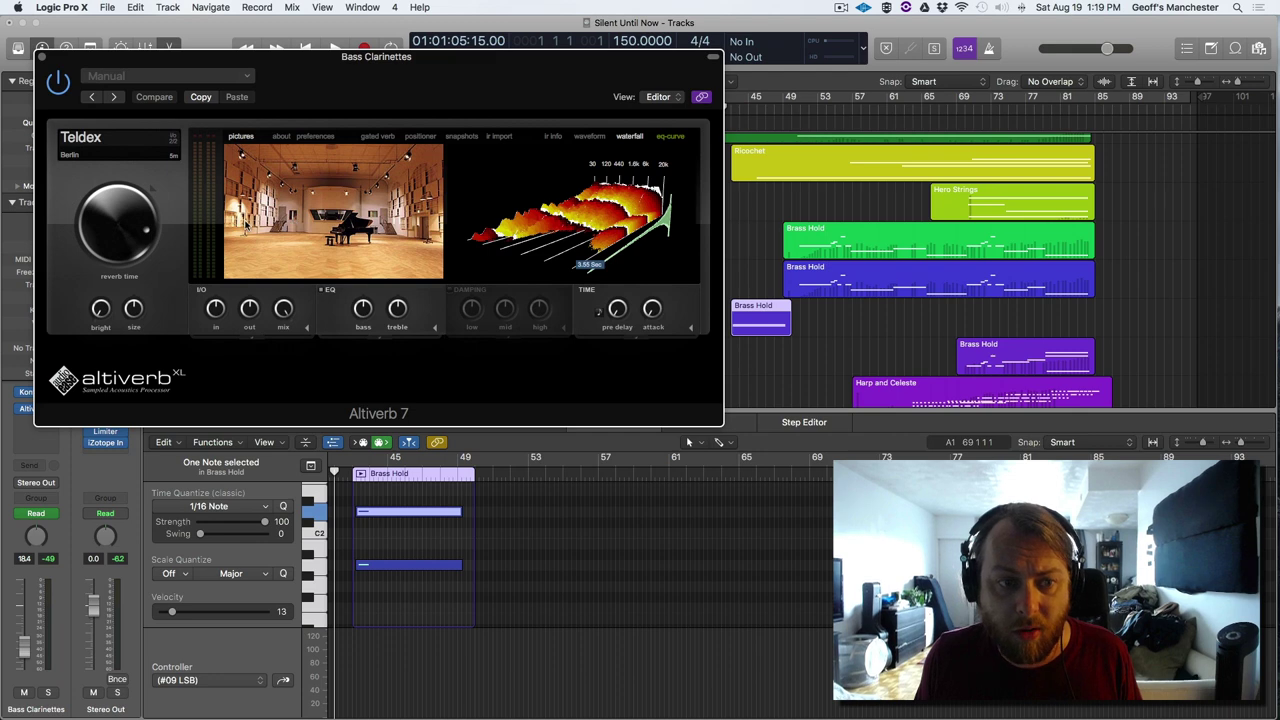
click(43, 57)
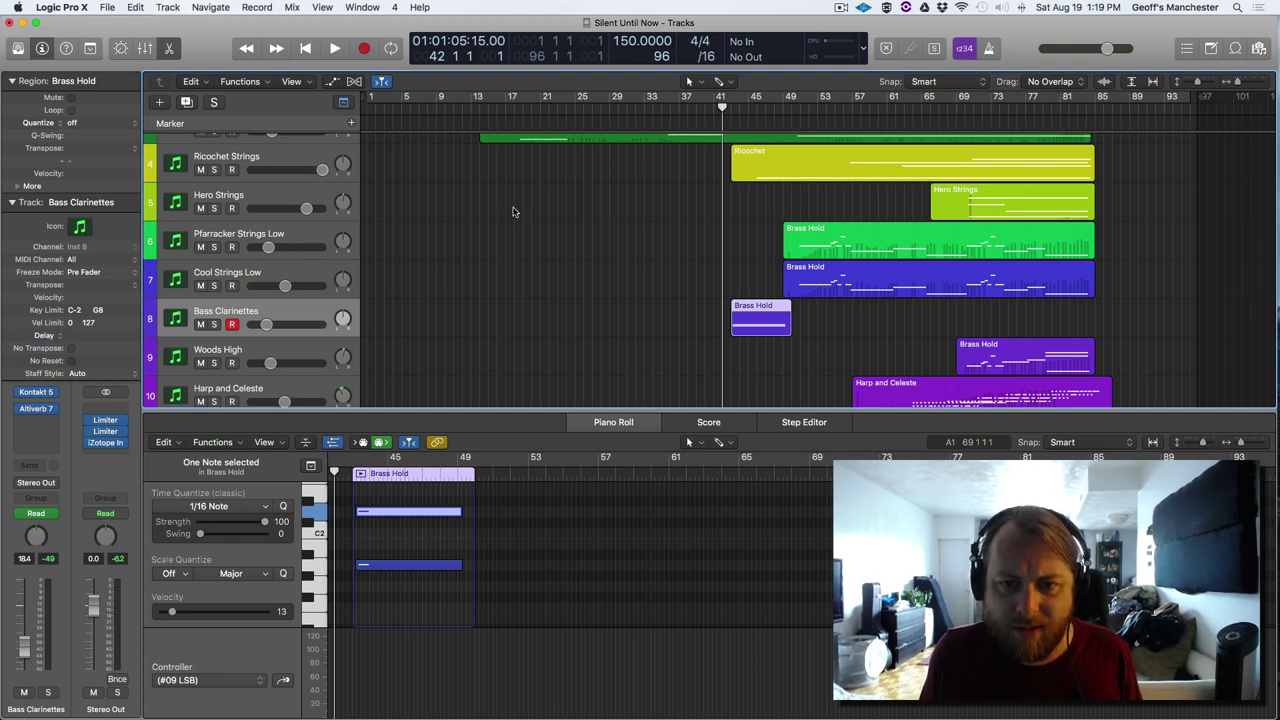
- Play the full mix from about bar 35 and collapse the Piano Roll so that the tracks area fills the window
scroll(664, 230, up, 2)
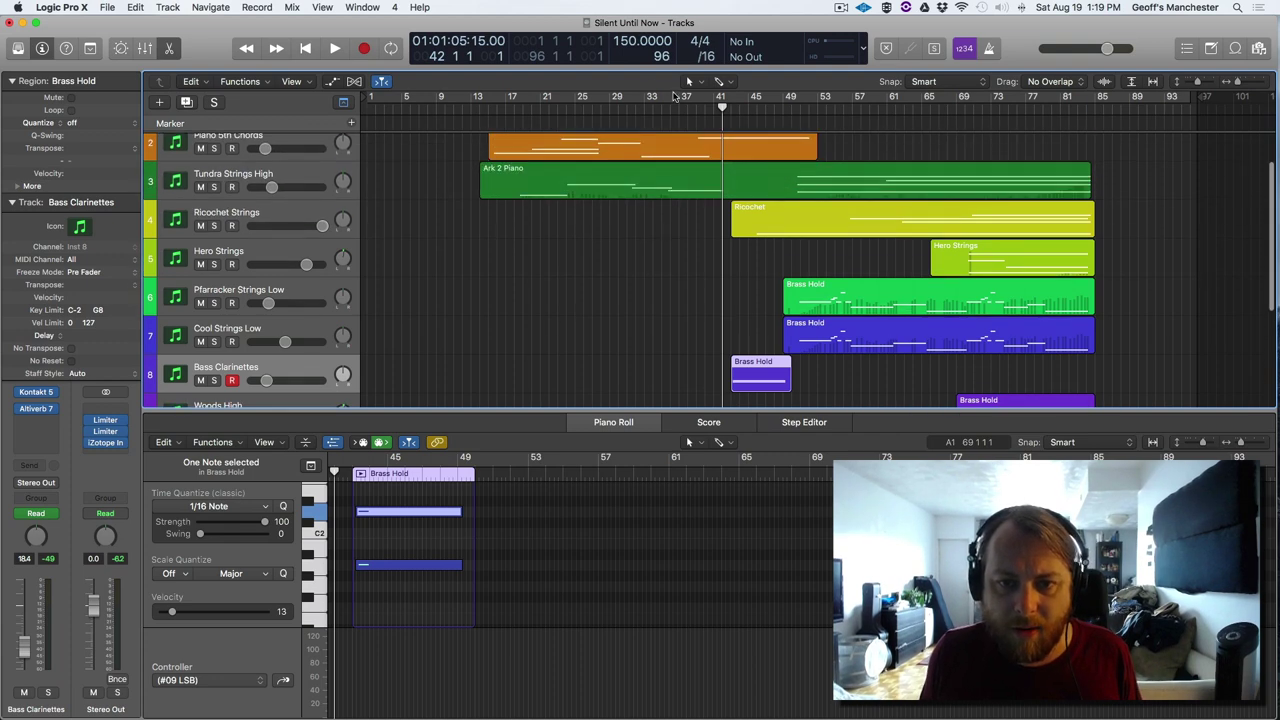
key(space)
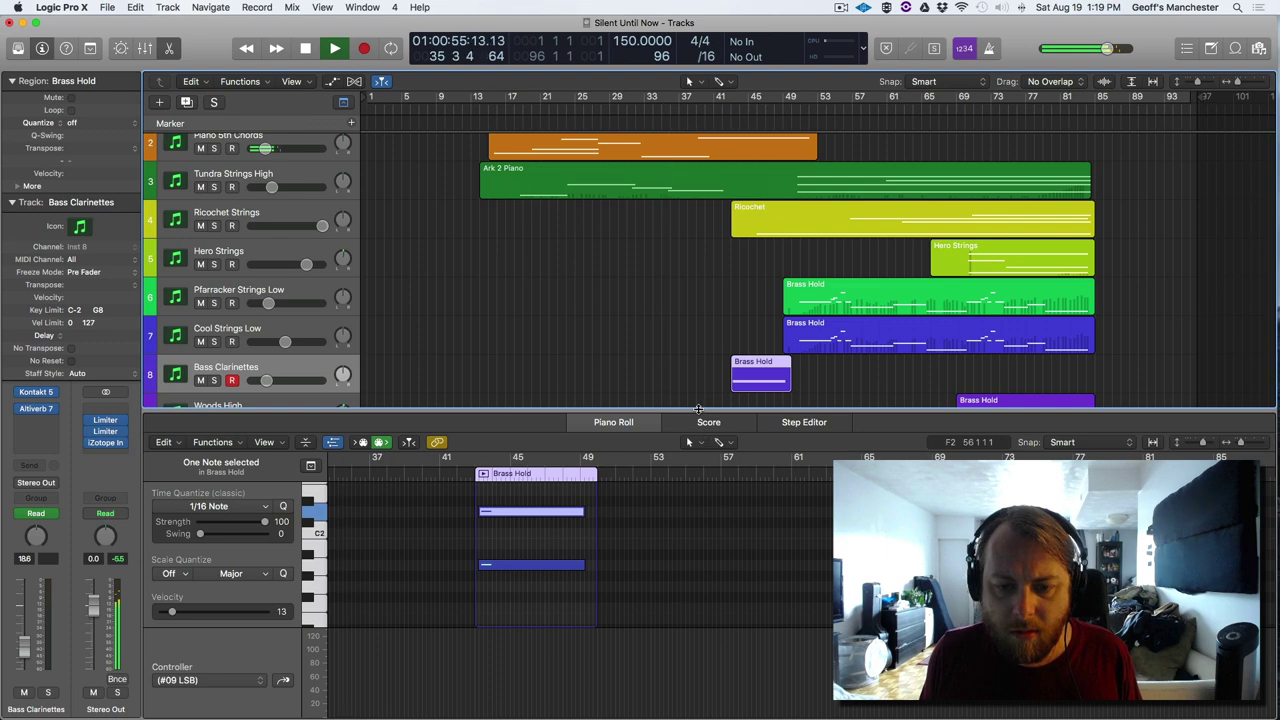
drag(698, 409, 714, 663)
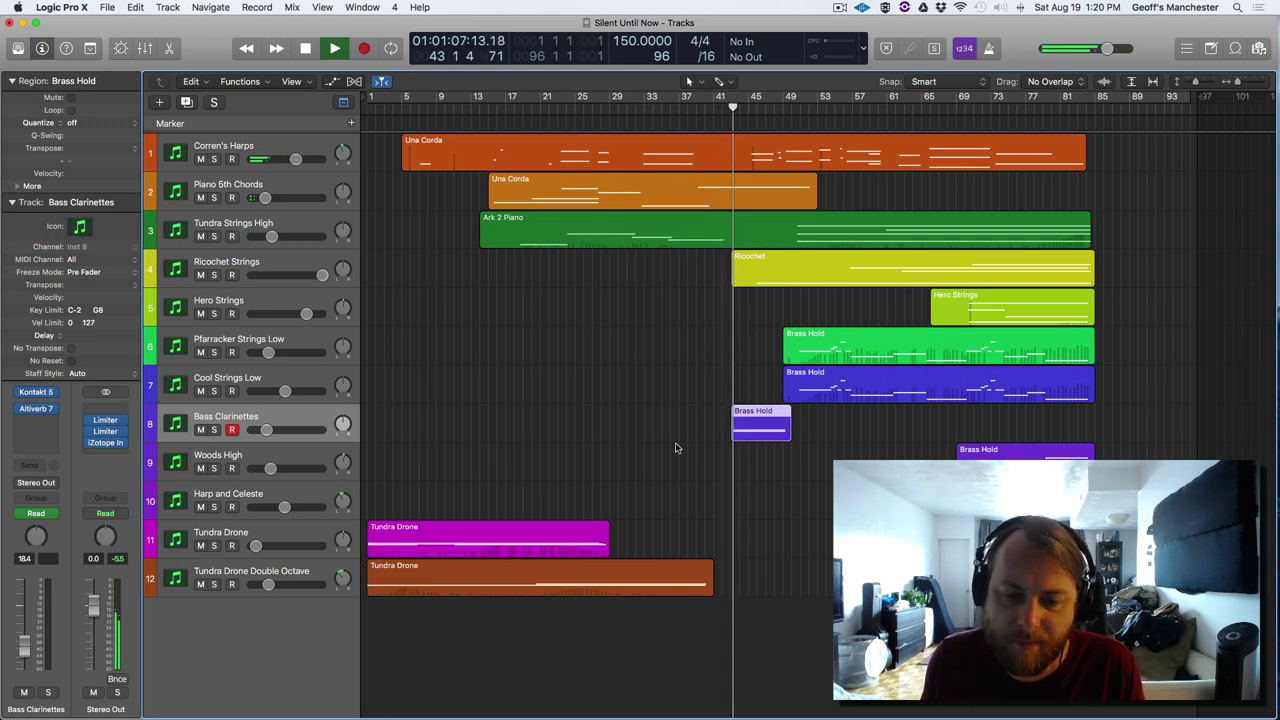
- Check the Bass Clarinettes volume automation while the mix plays, hide the automation again and stop playback
key(a)
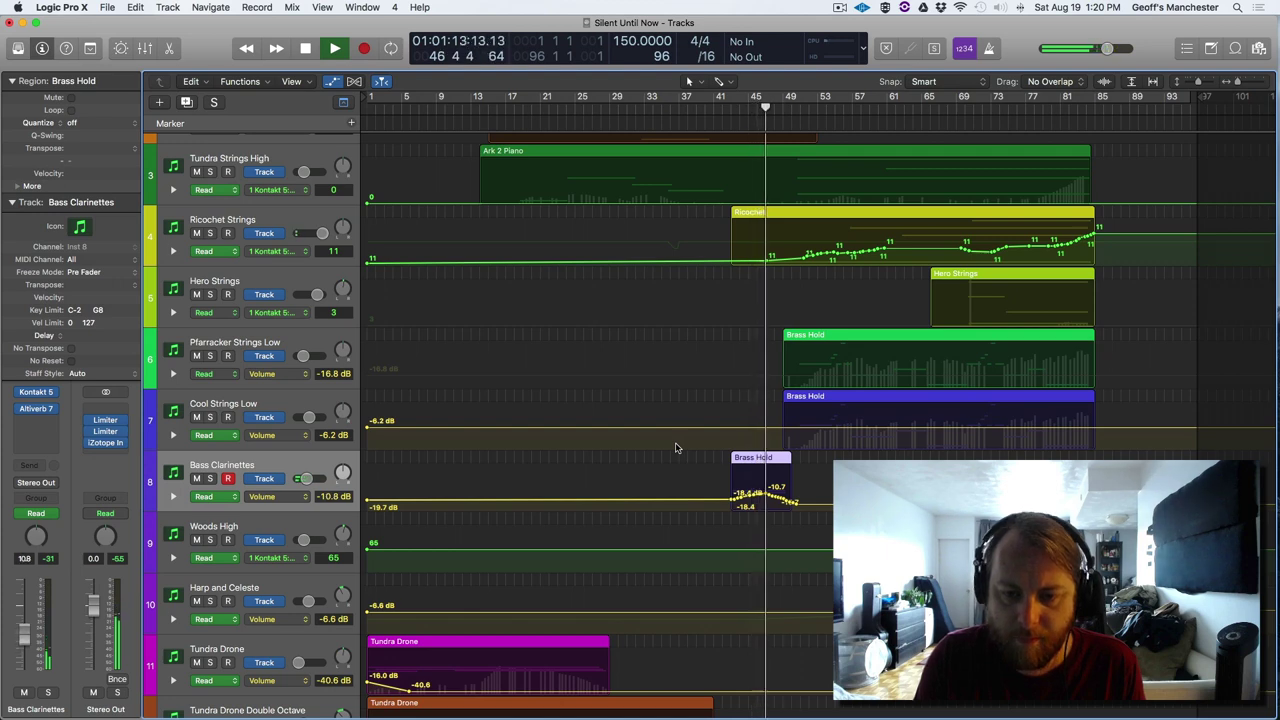
key(a)
key(space)
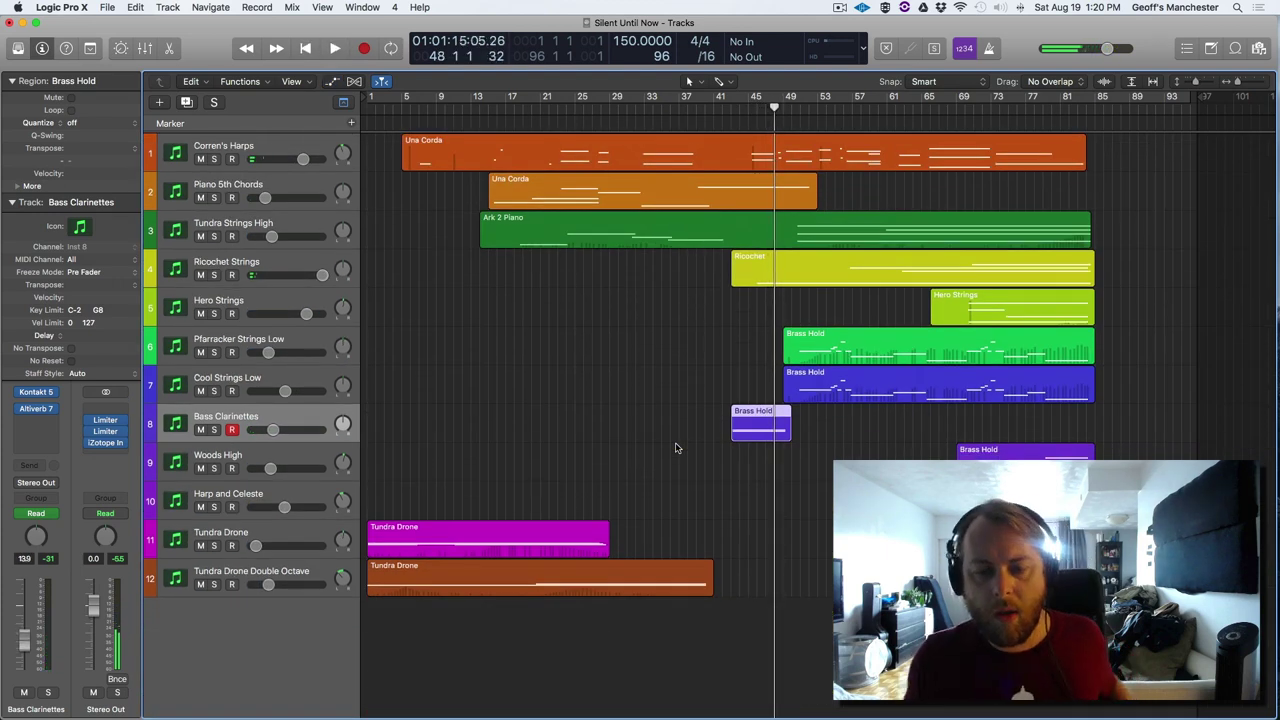
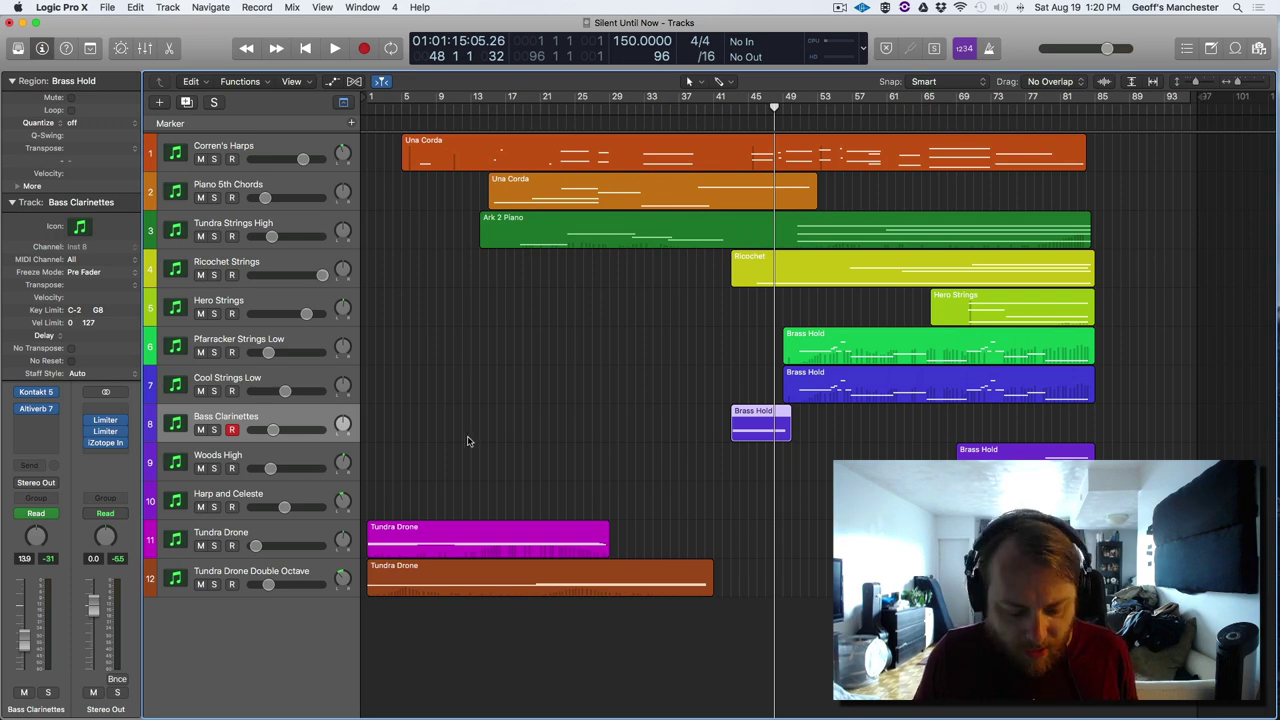
- Show the track automation and play Bass Clarinettes soloed from bar 42 to hear its volume swell
key(a)
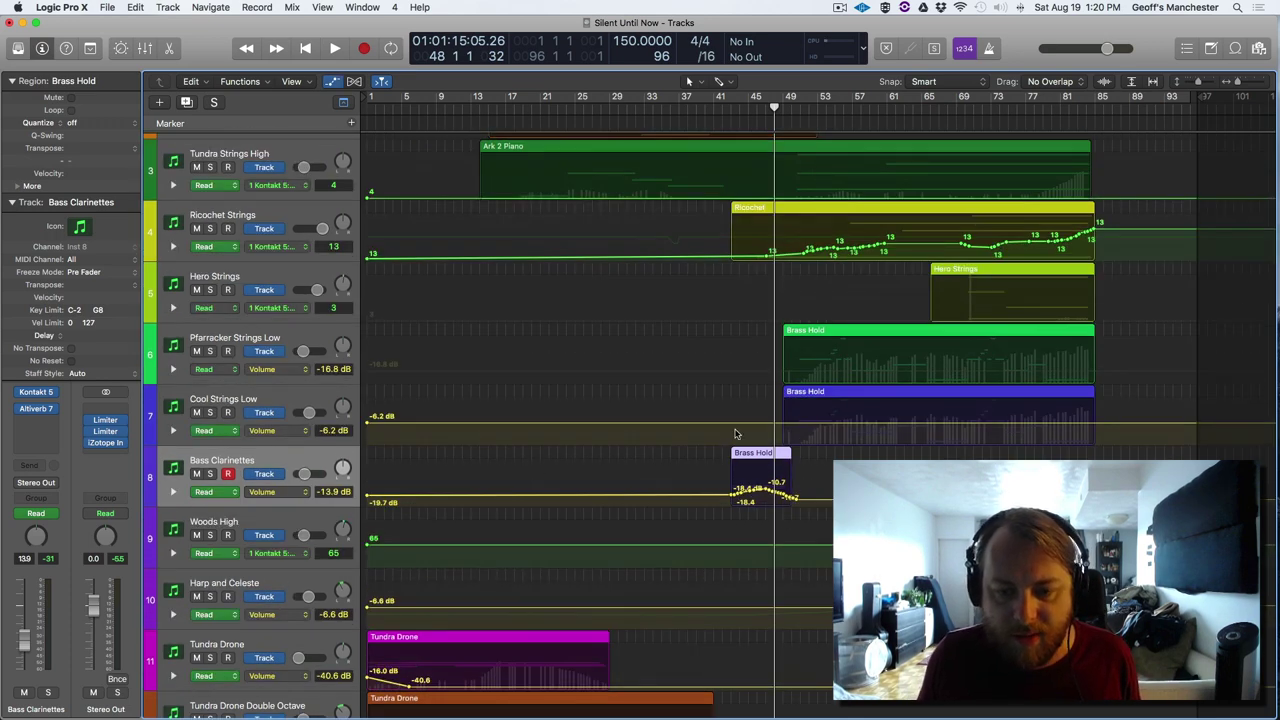
key(space)
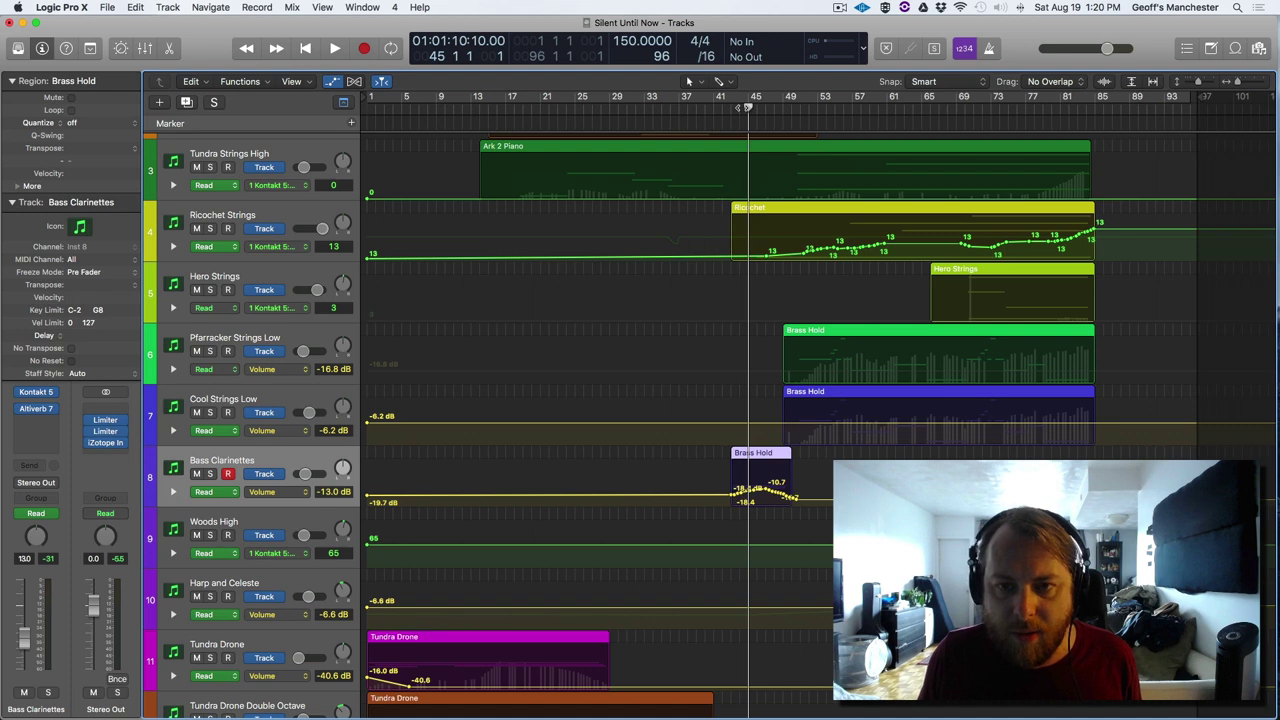
key(comma)
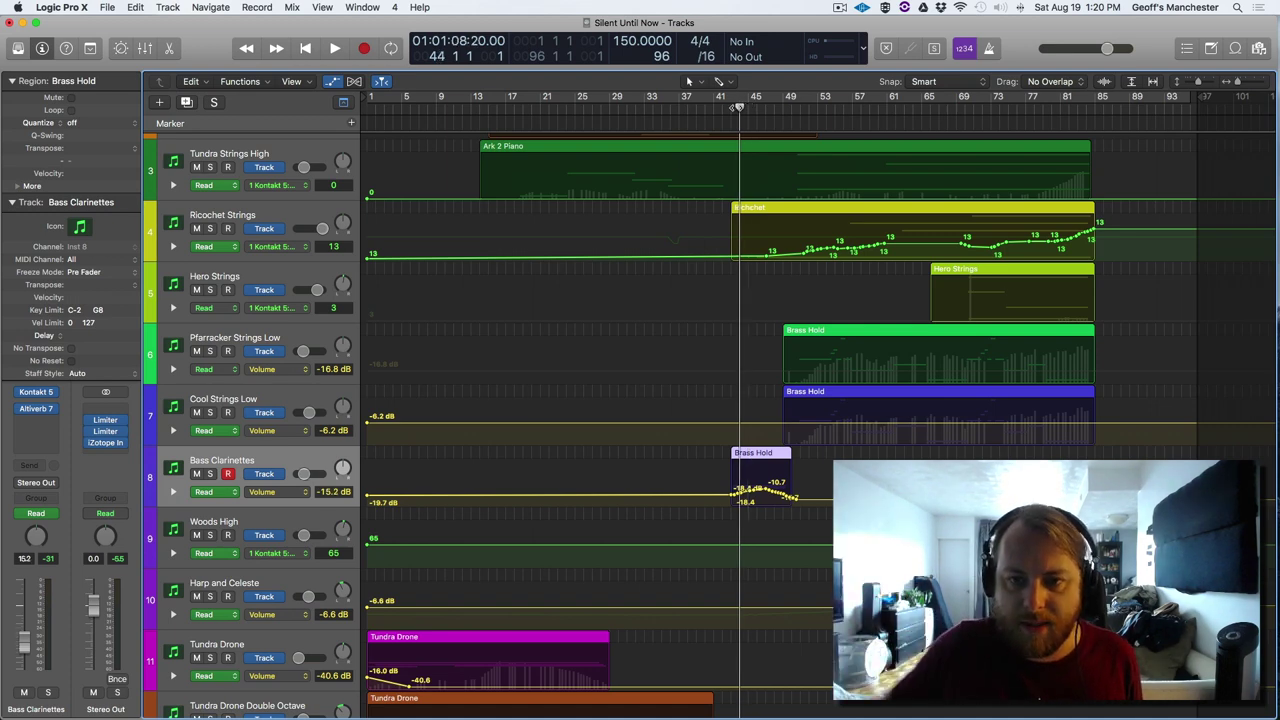
key(comma)
key(comma)
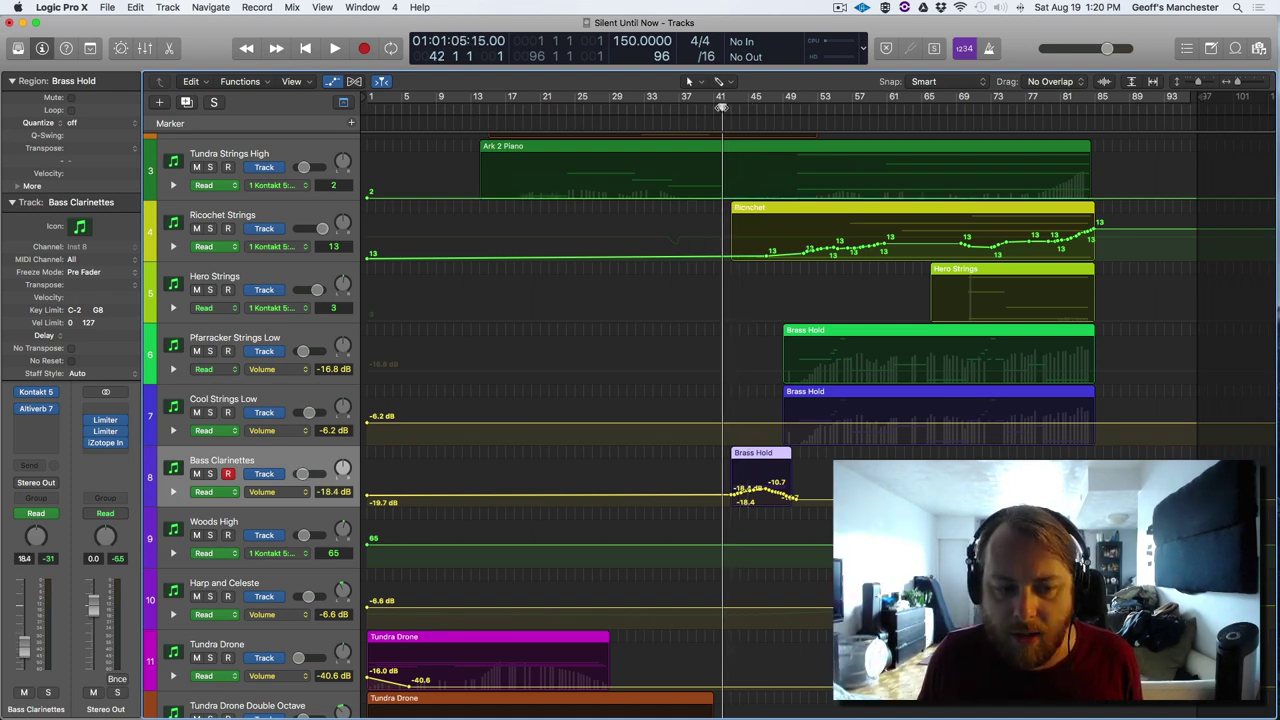
key(s)
key(space)
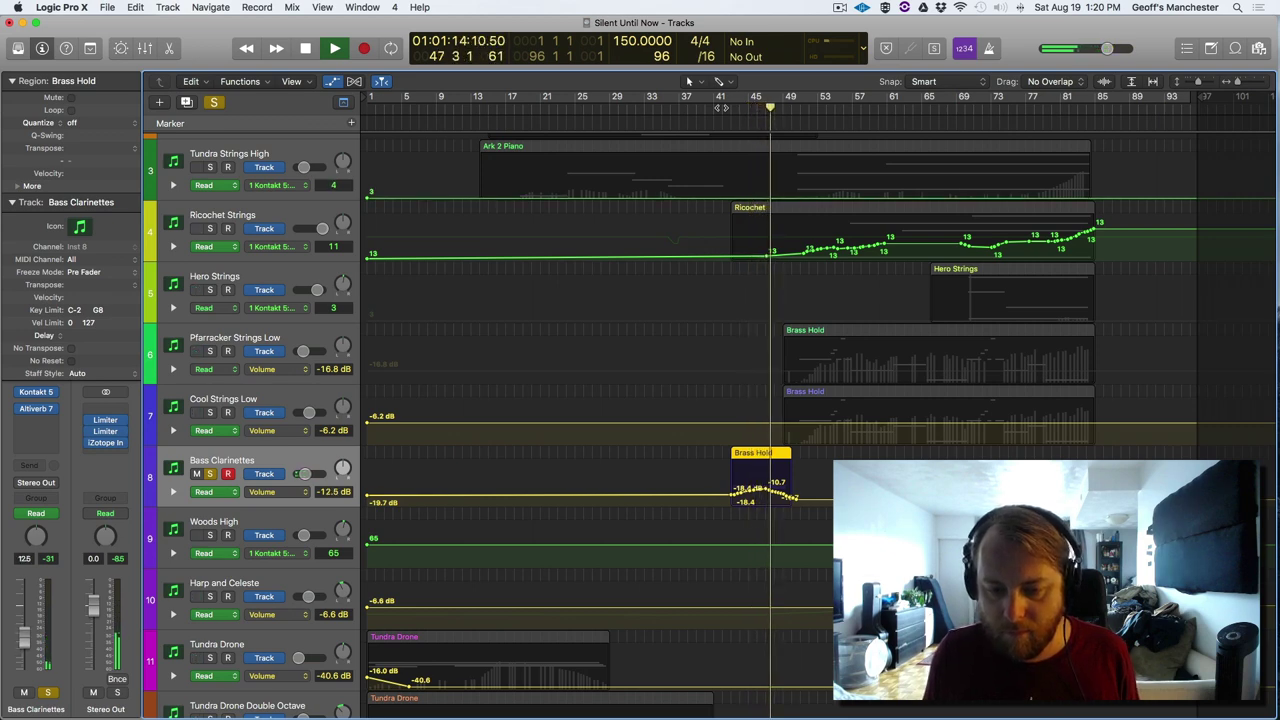
- Unsolo Bass Clarinettes to hear it in the mix, stop playback and hide the track automation
key(s)
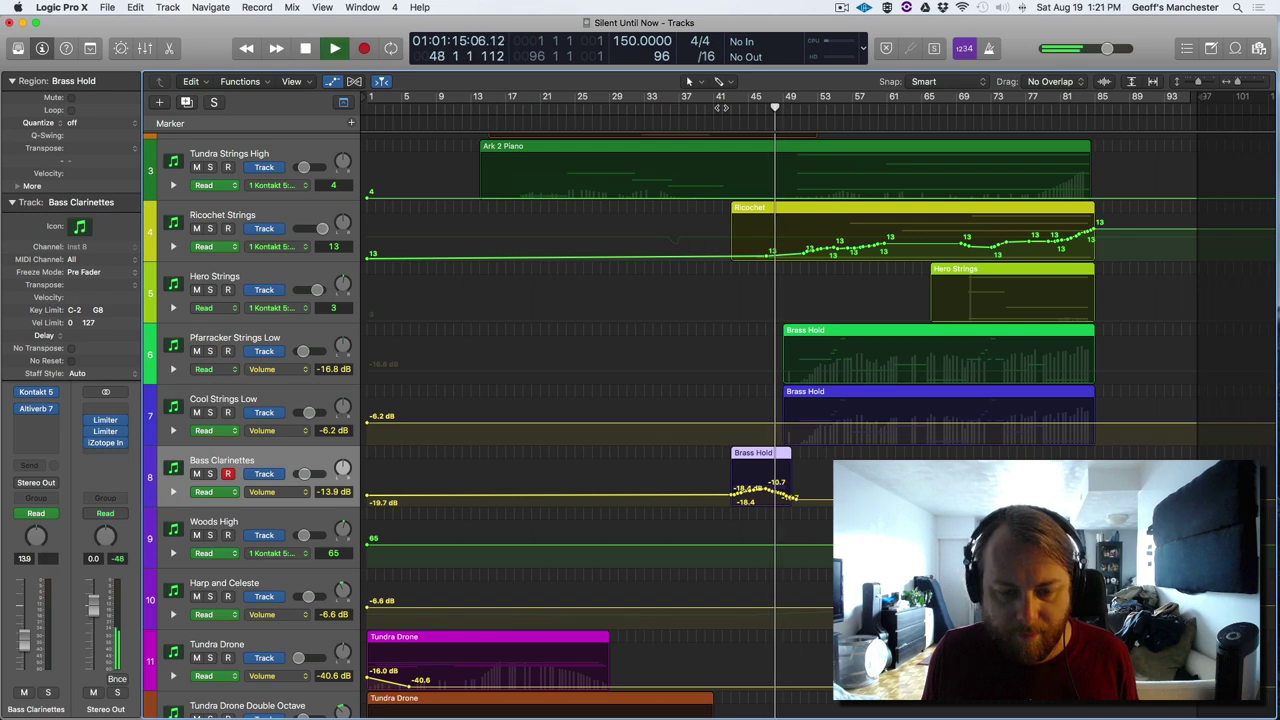
key(space)
key(a)
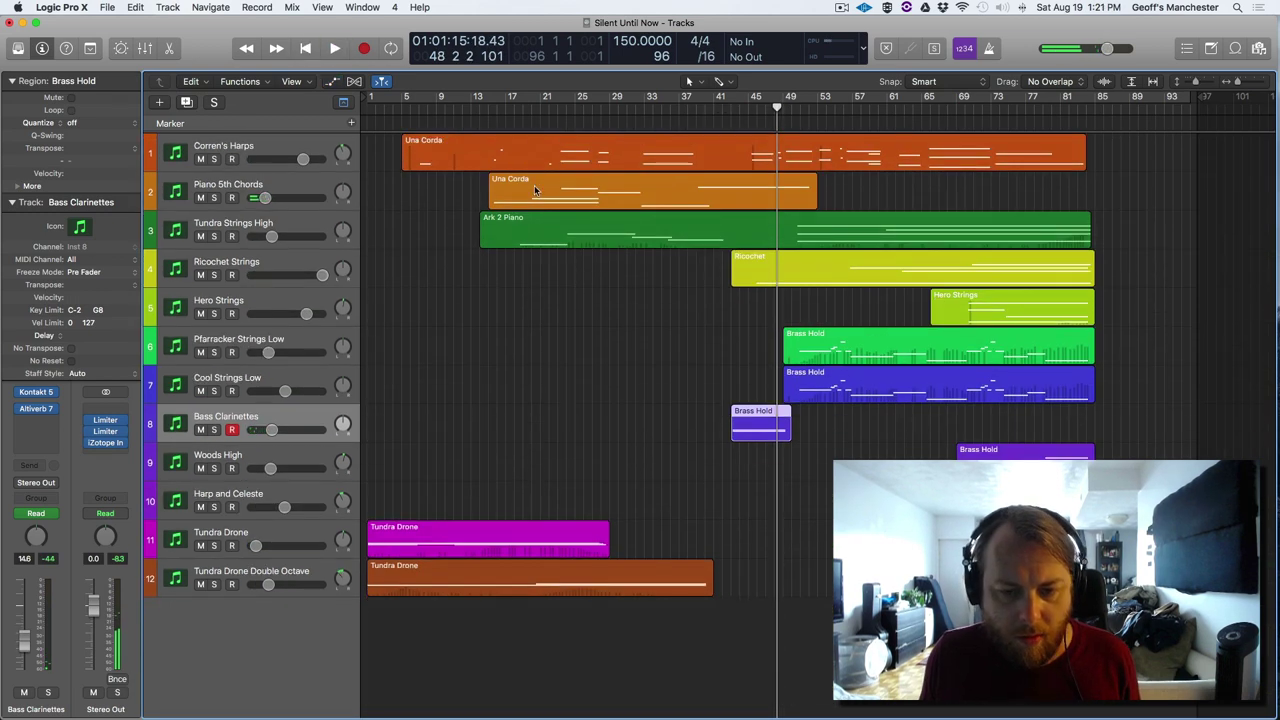
- Select the Woods High track and place the playhead at bar 69, where its Brass Hold region starts
click(231, 455)
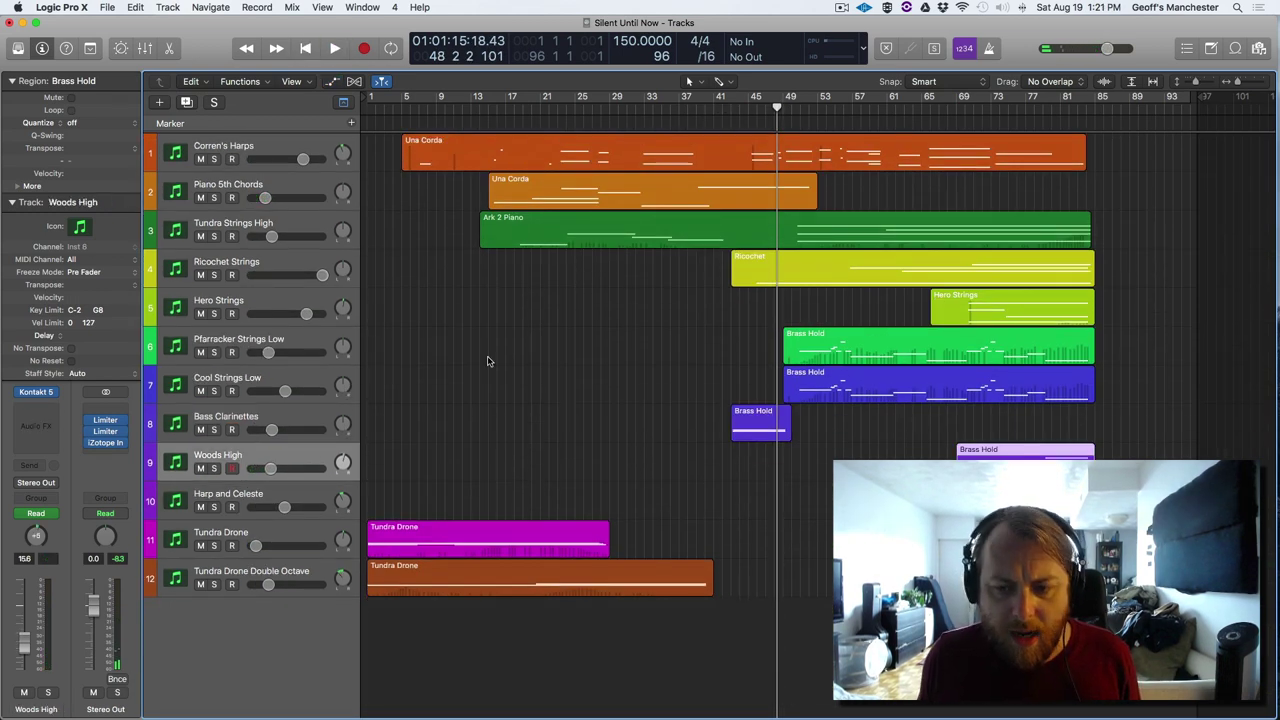
click(982, 108)
drag(982, 108, 955, 108)
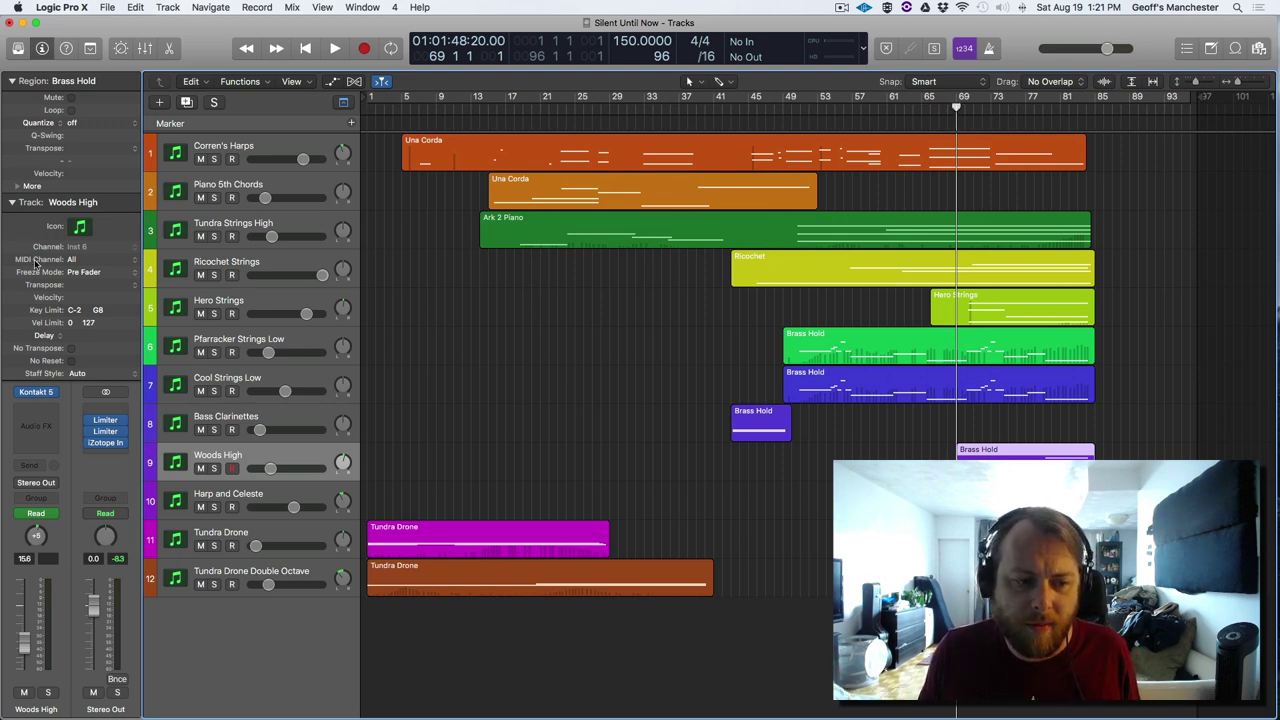
- Inspect Woods High's Kontakt patch and its Hollow articulation, and locate Woods High.nki among the Albion V orchestra patches
click(38, 394)
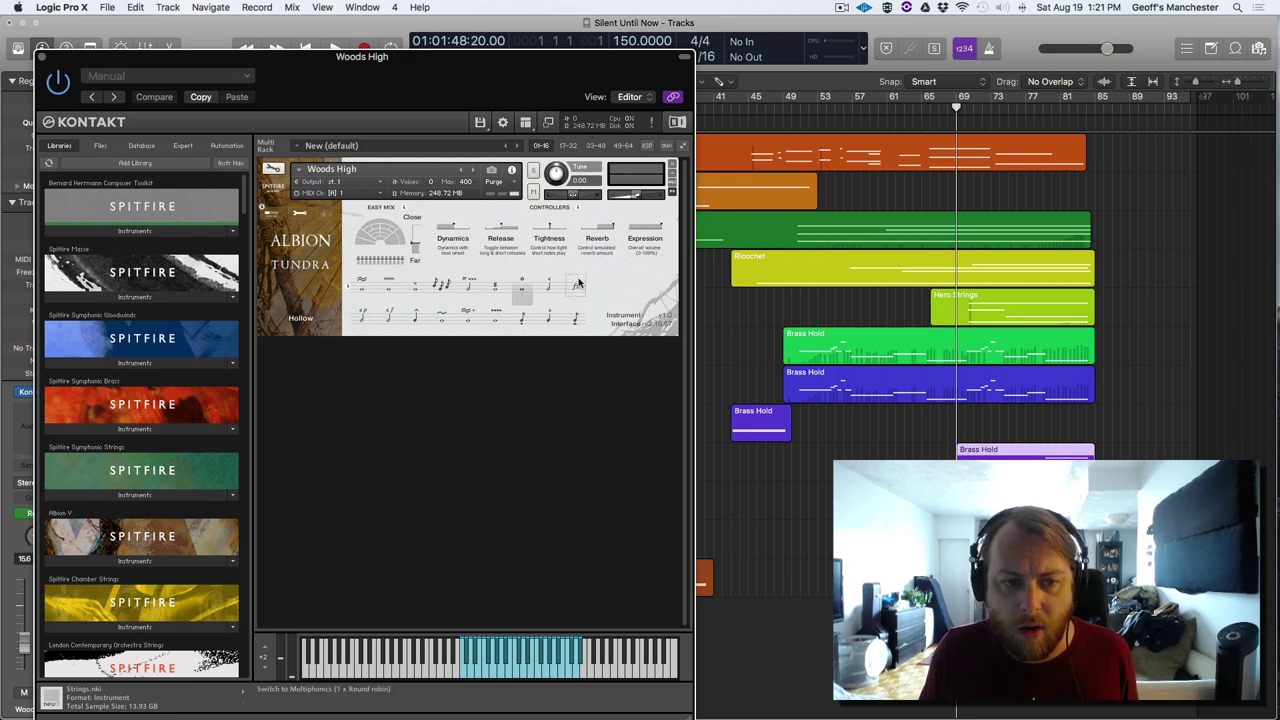
click(520, 292)
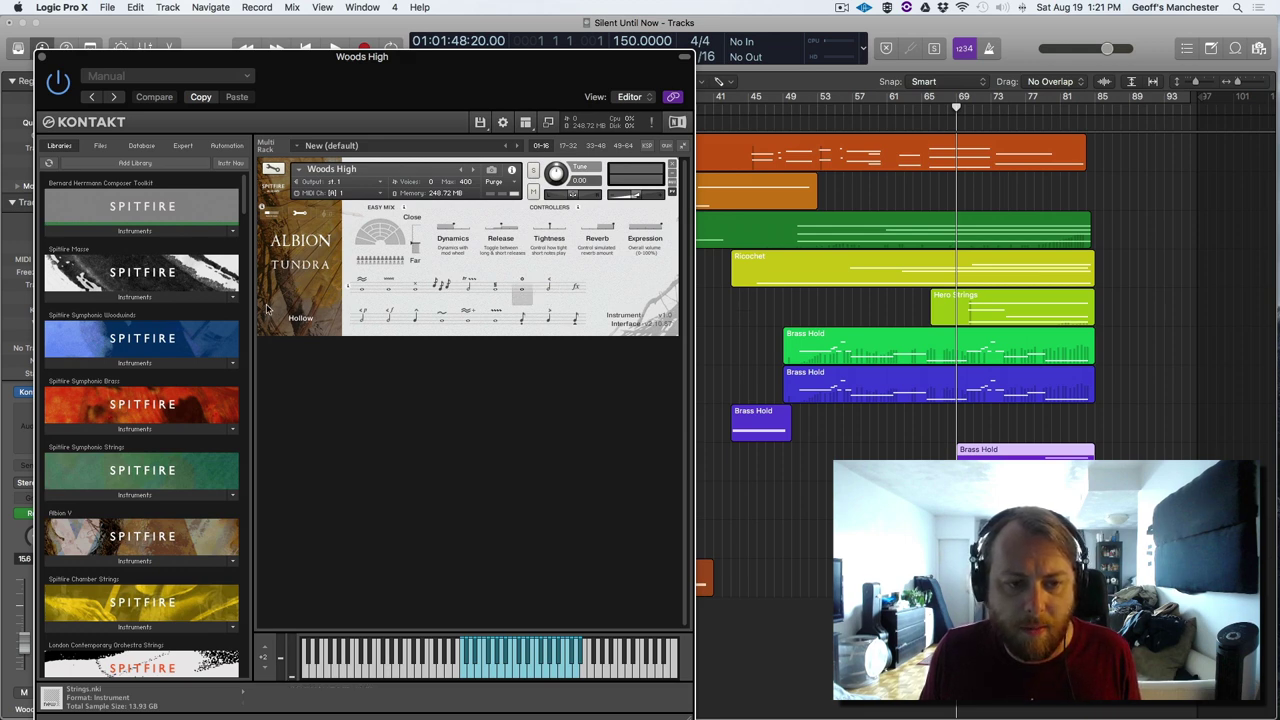
scroll(152, 525, down, 3)
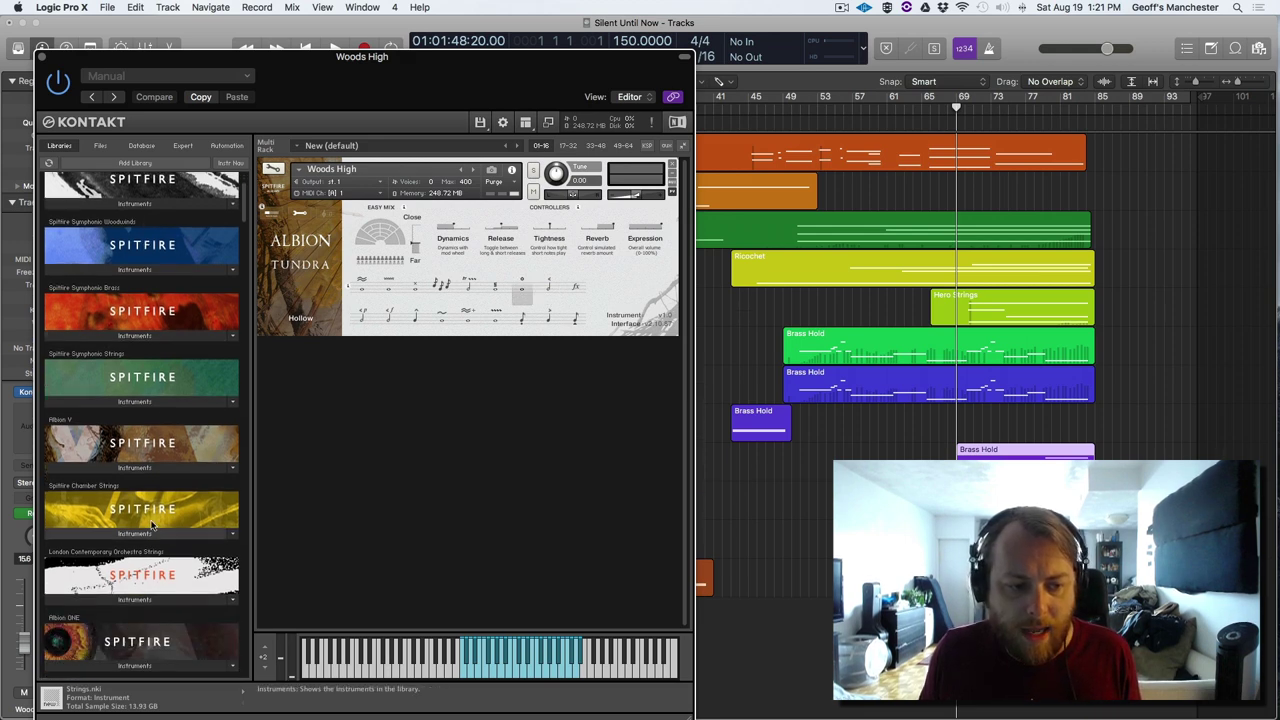
click(125, 467)
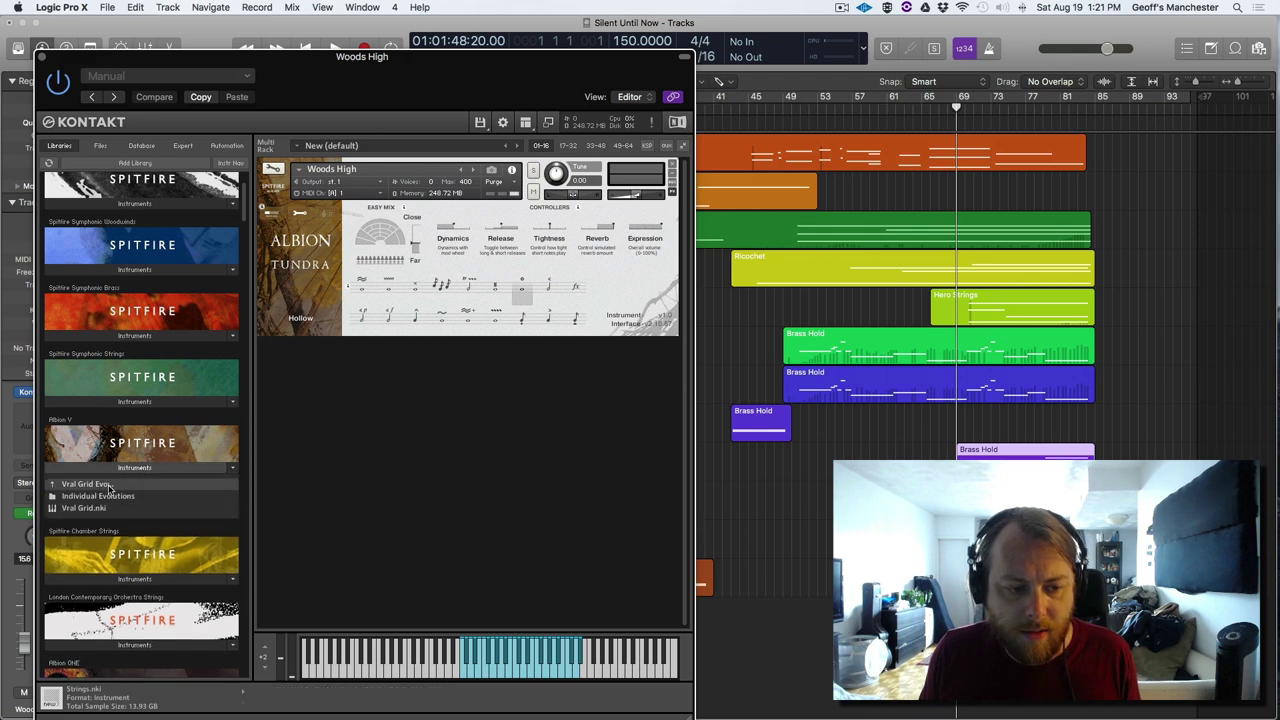
click(100, 487)
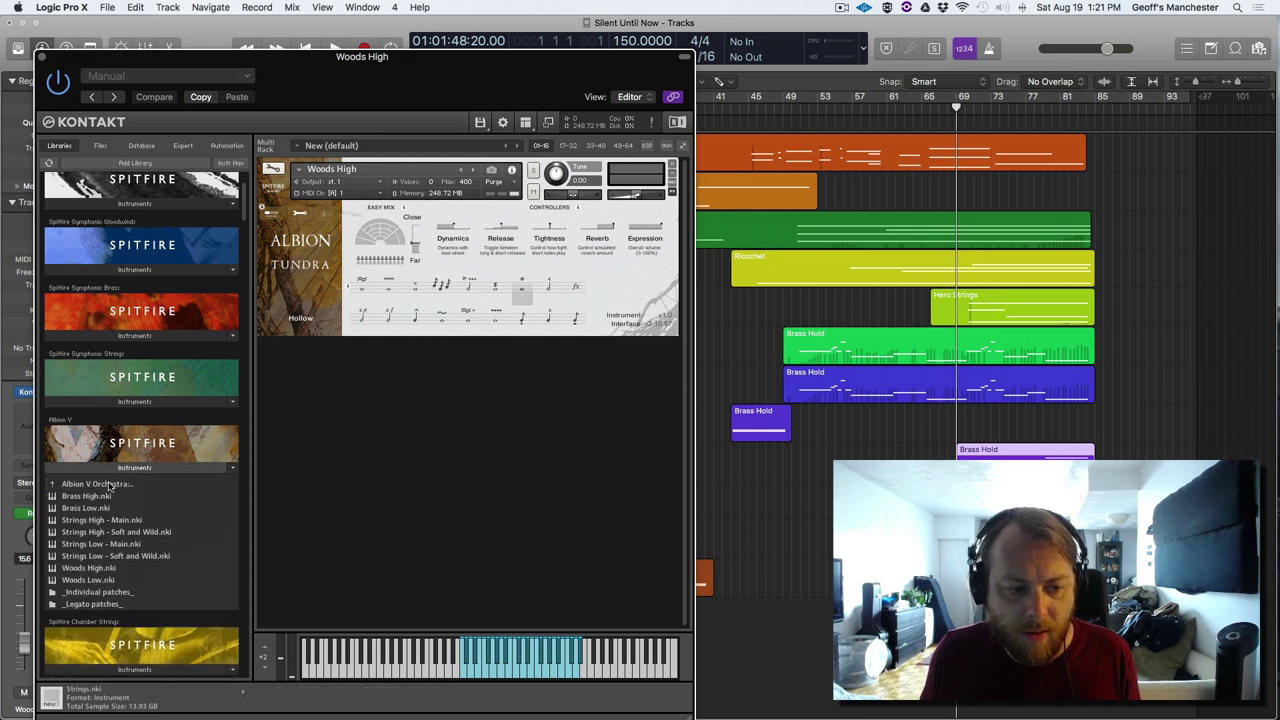
click(88, 580)
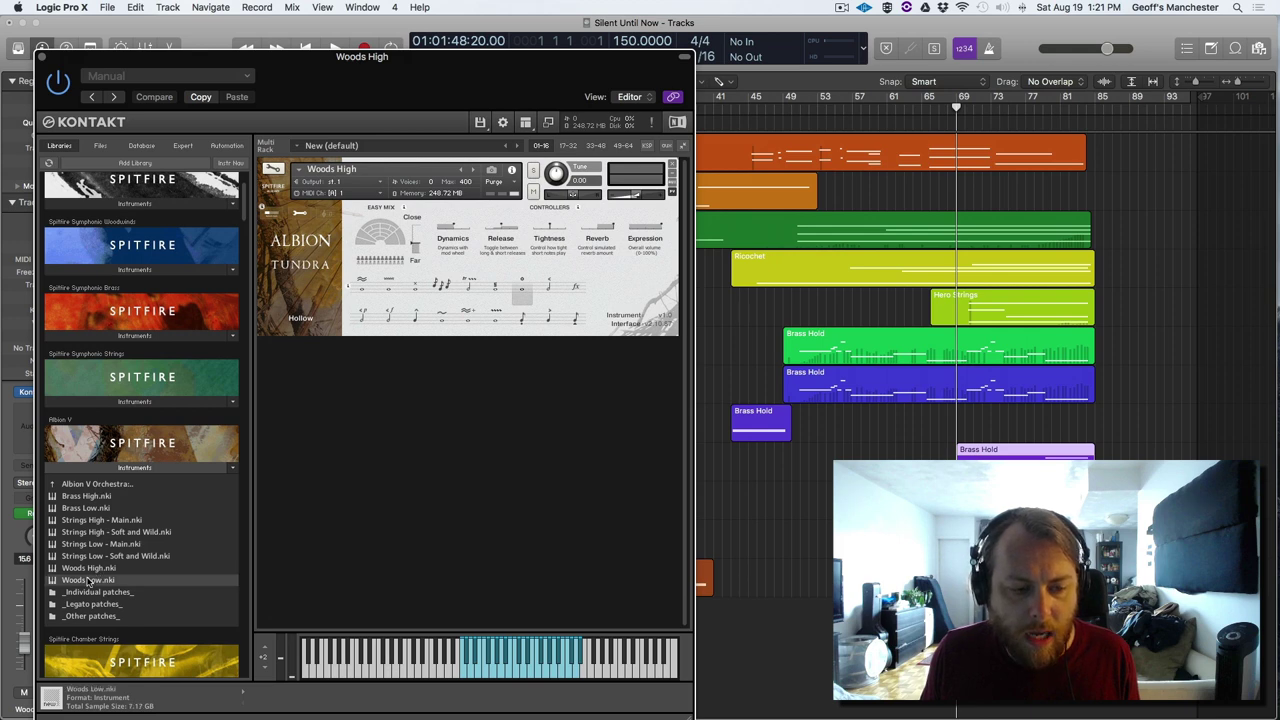
click(84, 568)
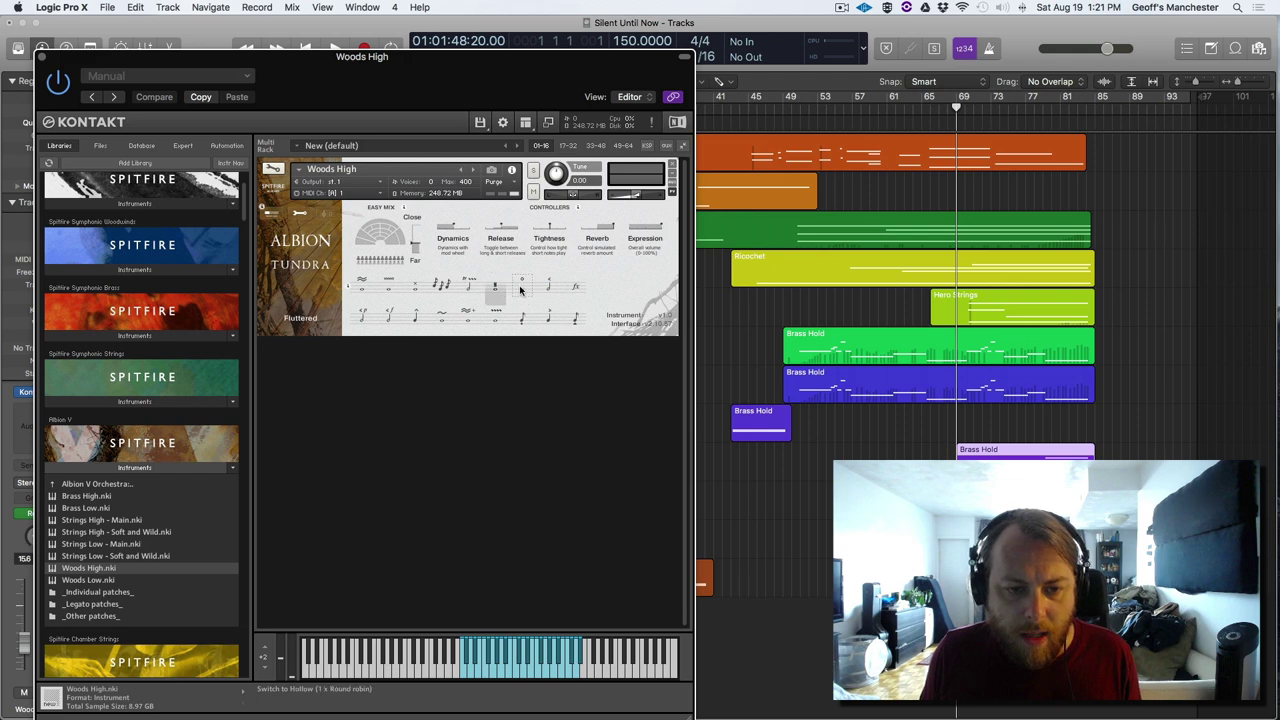
click(44, 59)
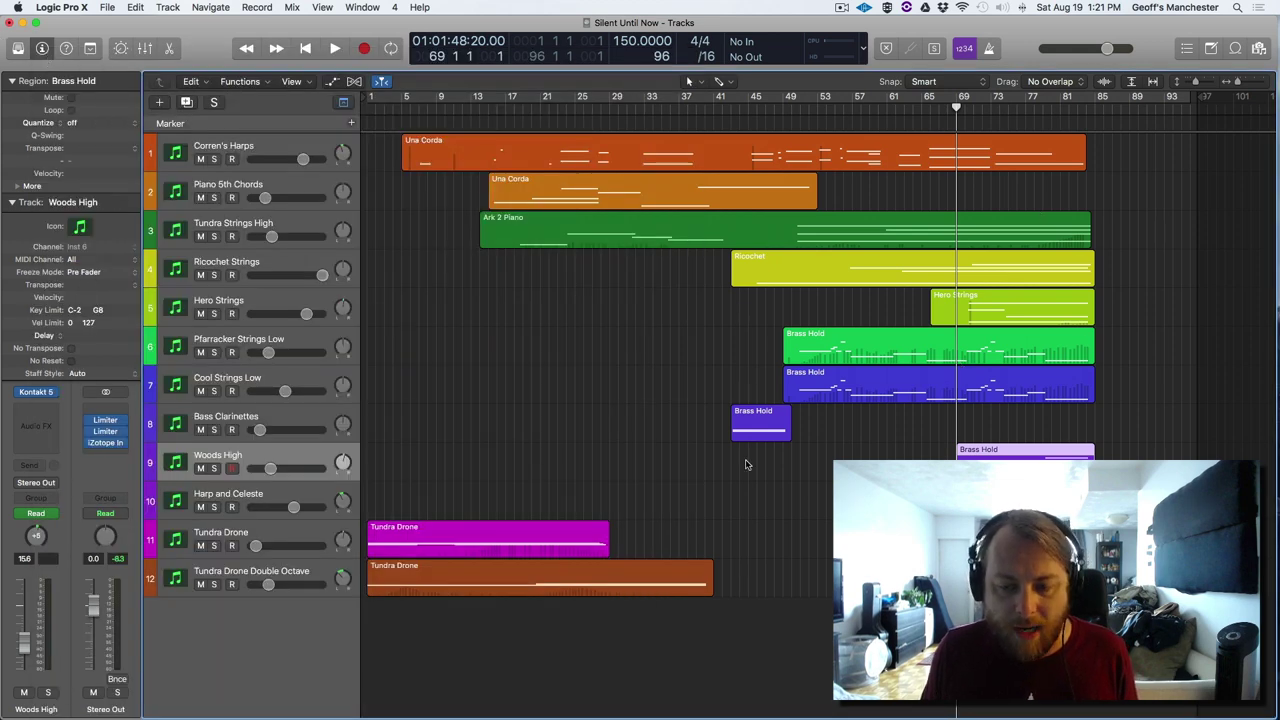
- Play Woods High soloed from bar 69 while checking its automation, and stop and unsolo it at the region's end
key(s)
key(space)
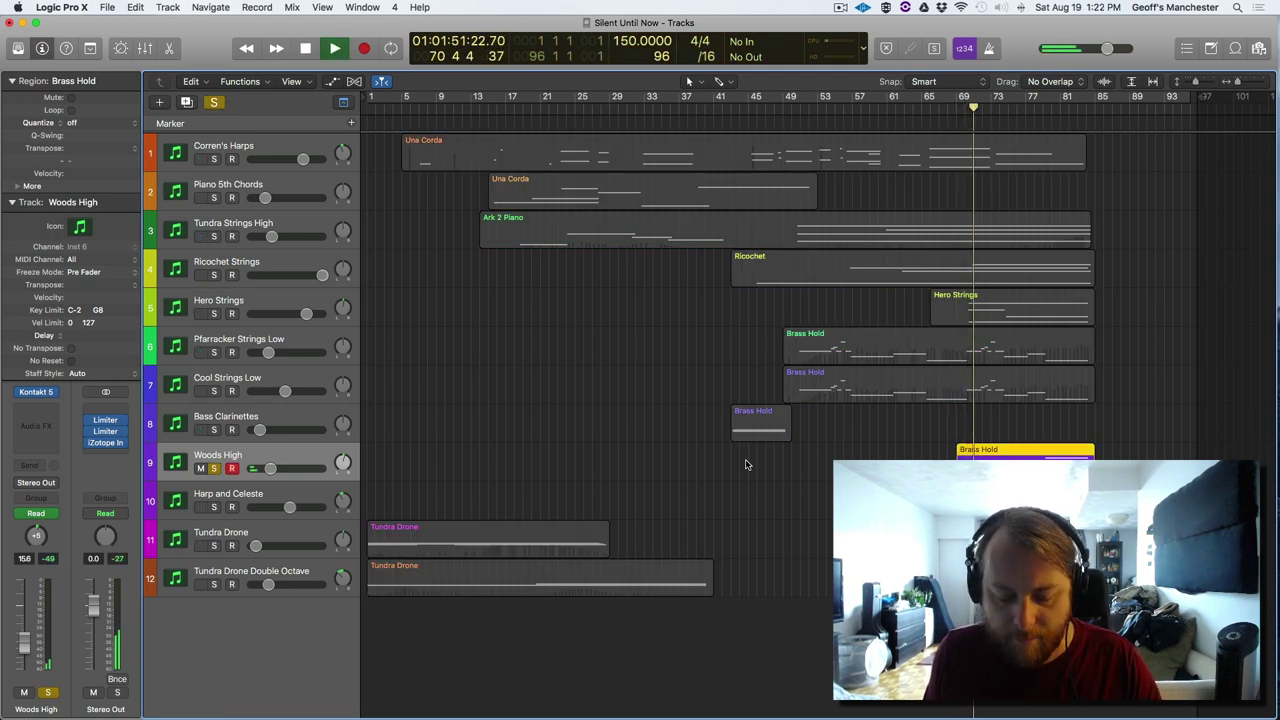
key(a)
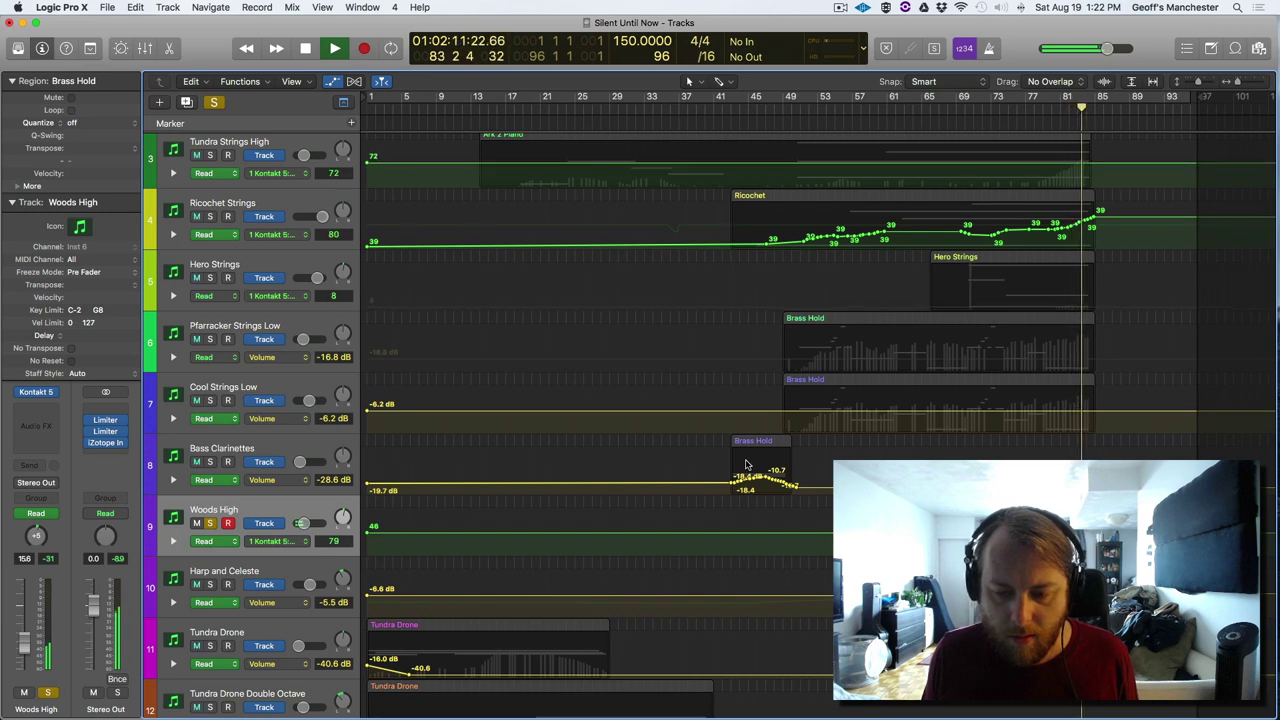
key(a)
key(space)
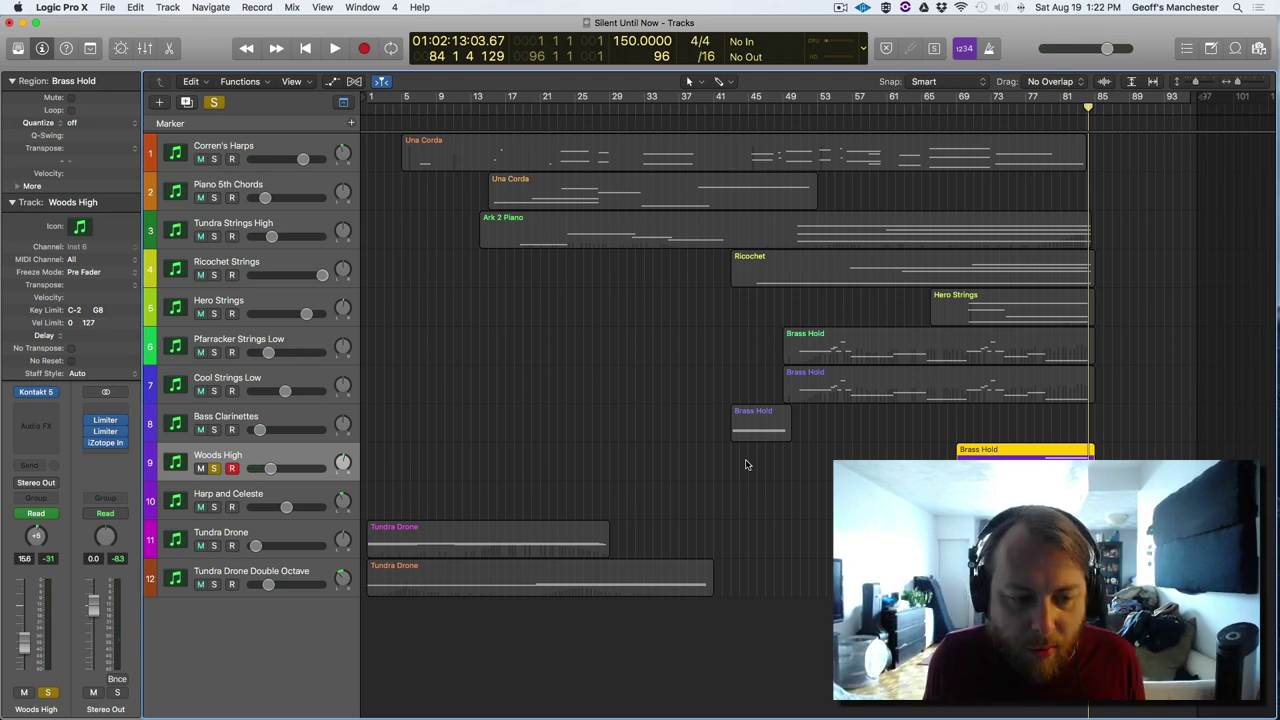
key(s)
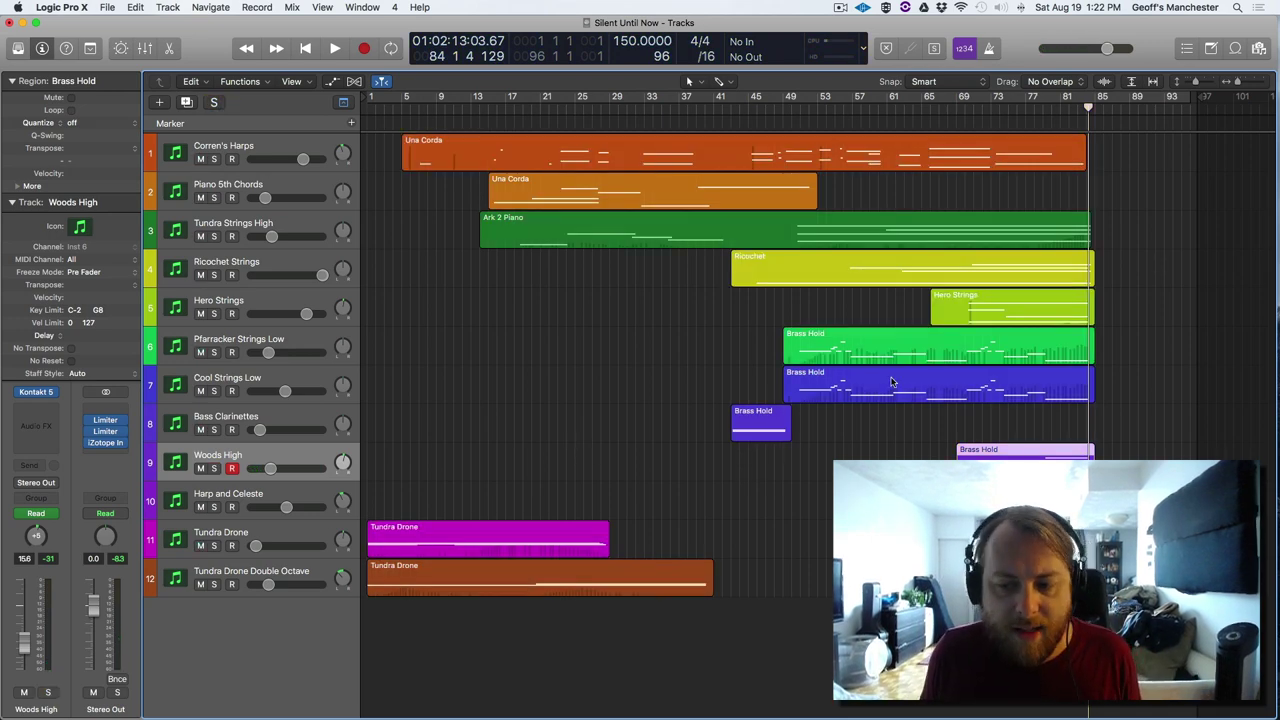
- Watch Woods High's Kontakt patch during playback from around bar 78, soloing the track briefly to compare it with the full mix
click(38, 393)
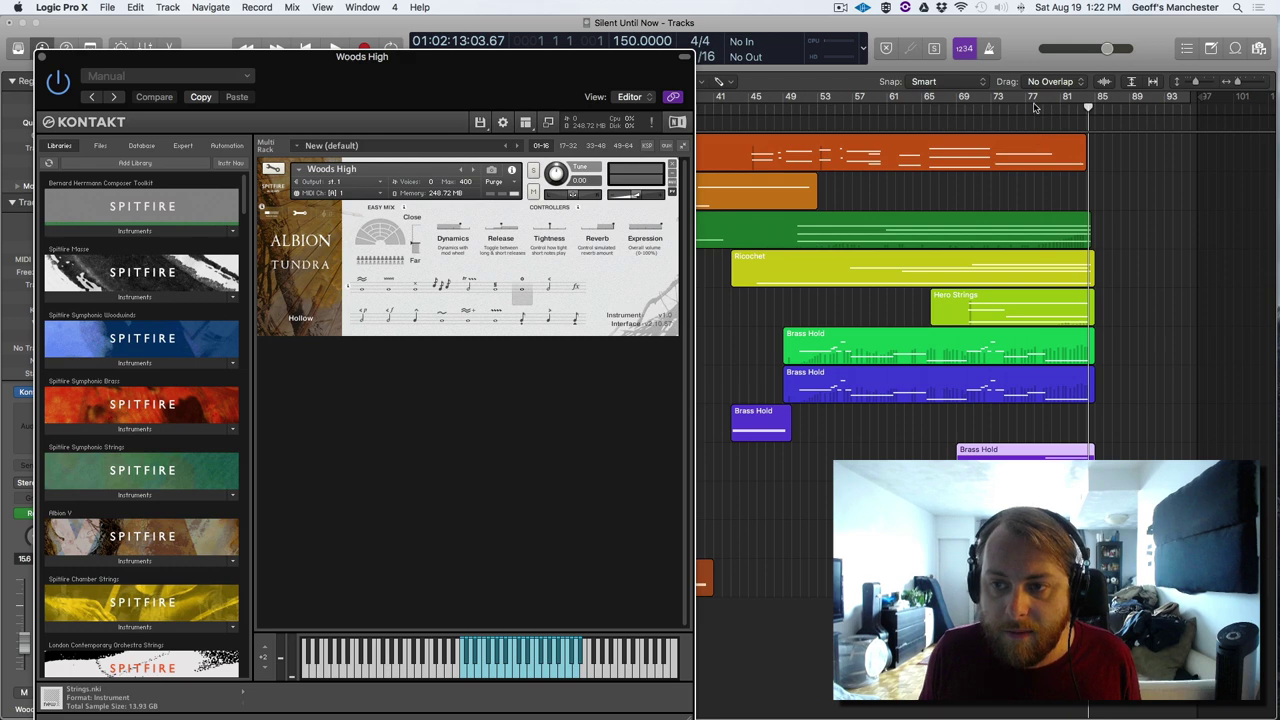
click(1035, 107)
key(space)
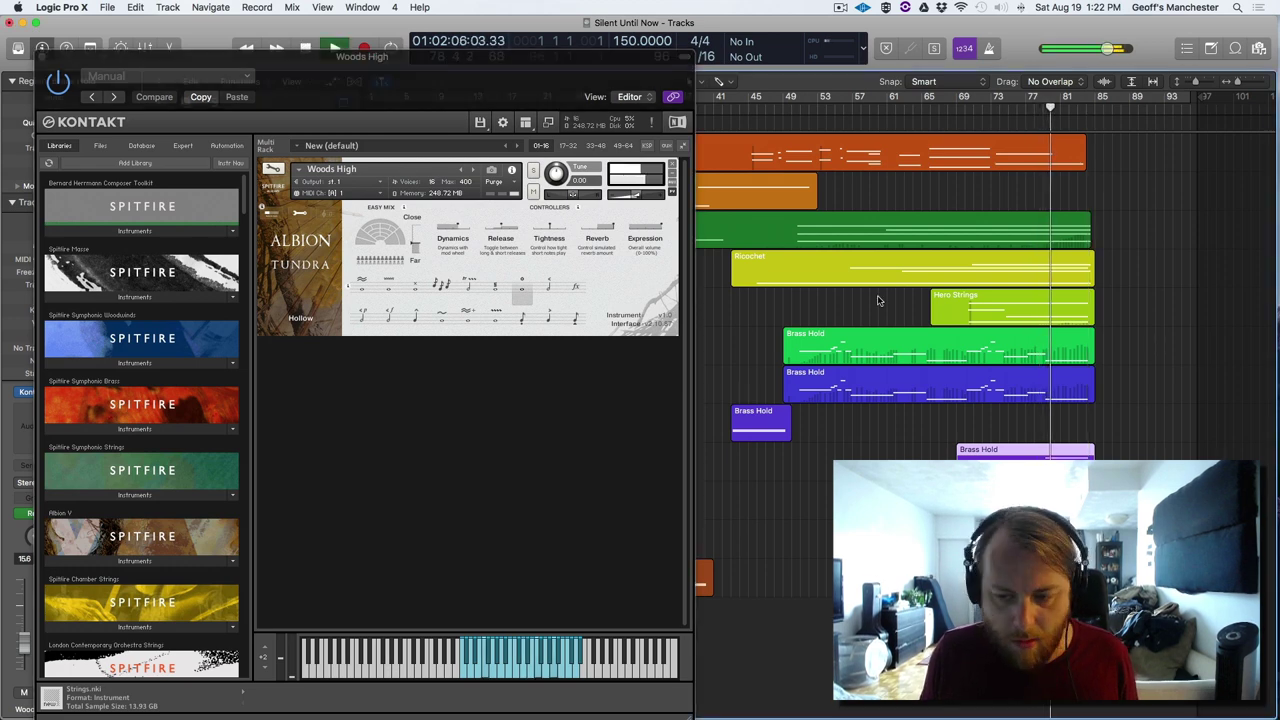
key(ctrl+s)
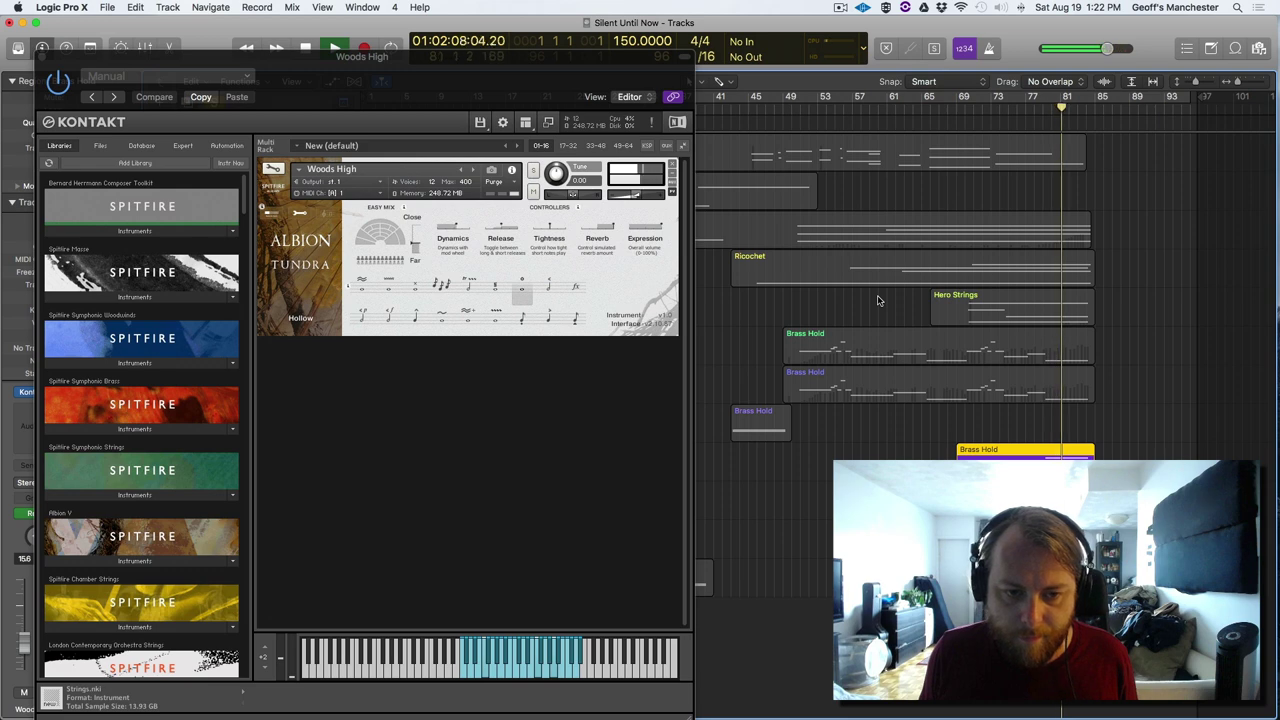
key(ctrl+s)
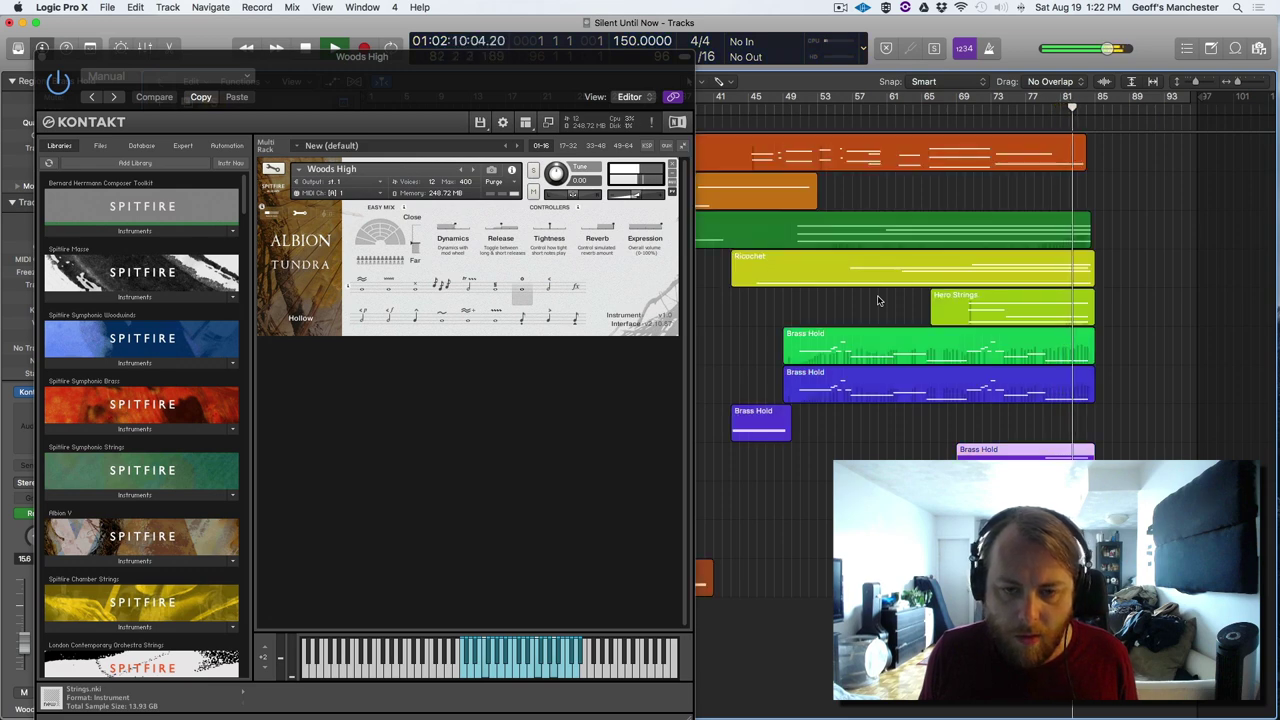
key(space)
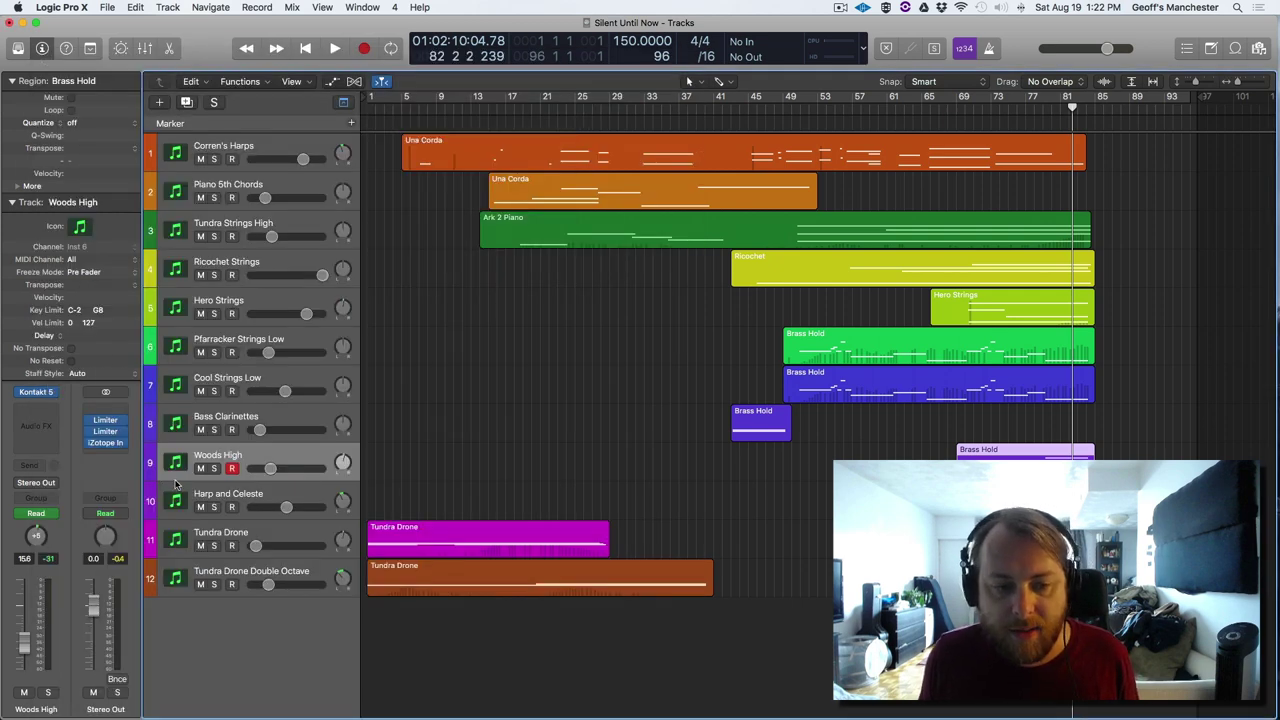
- Select and solo the Harp and Celeste track and place the playhead at bar 56, just before its region starts
click(245, 505)
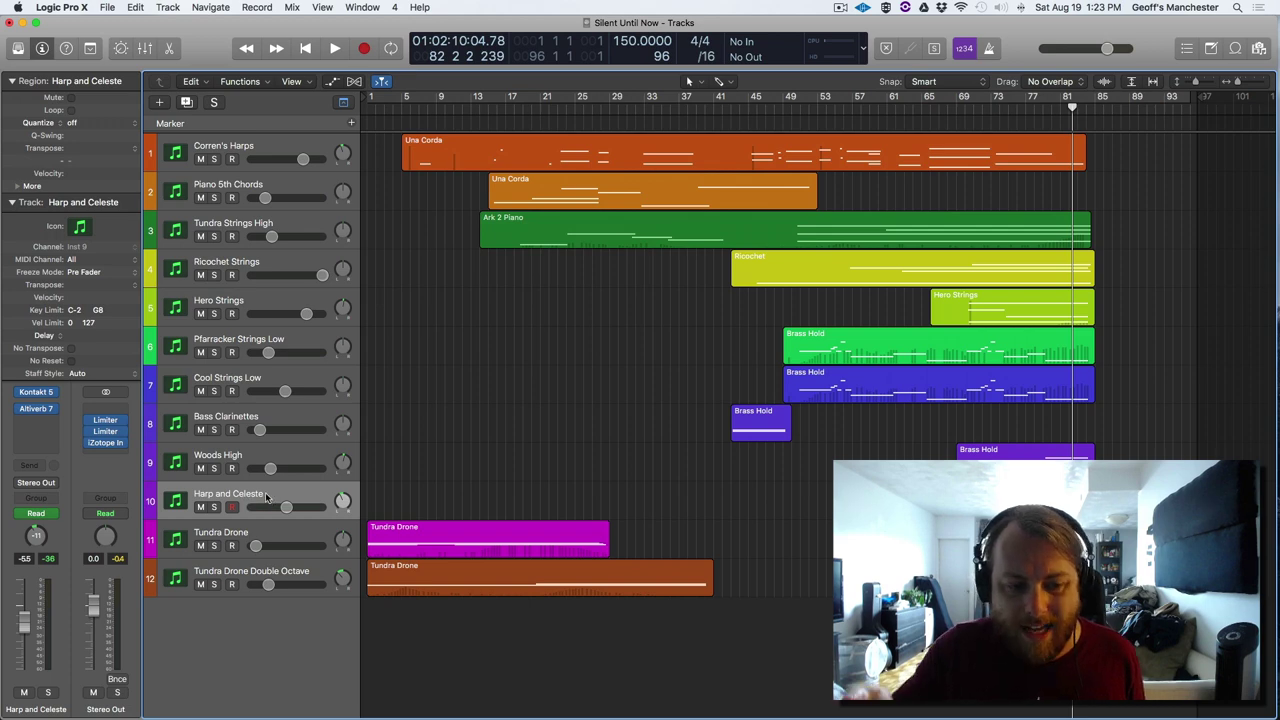
click(213, 507)
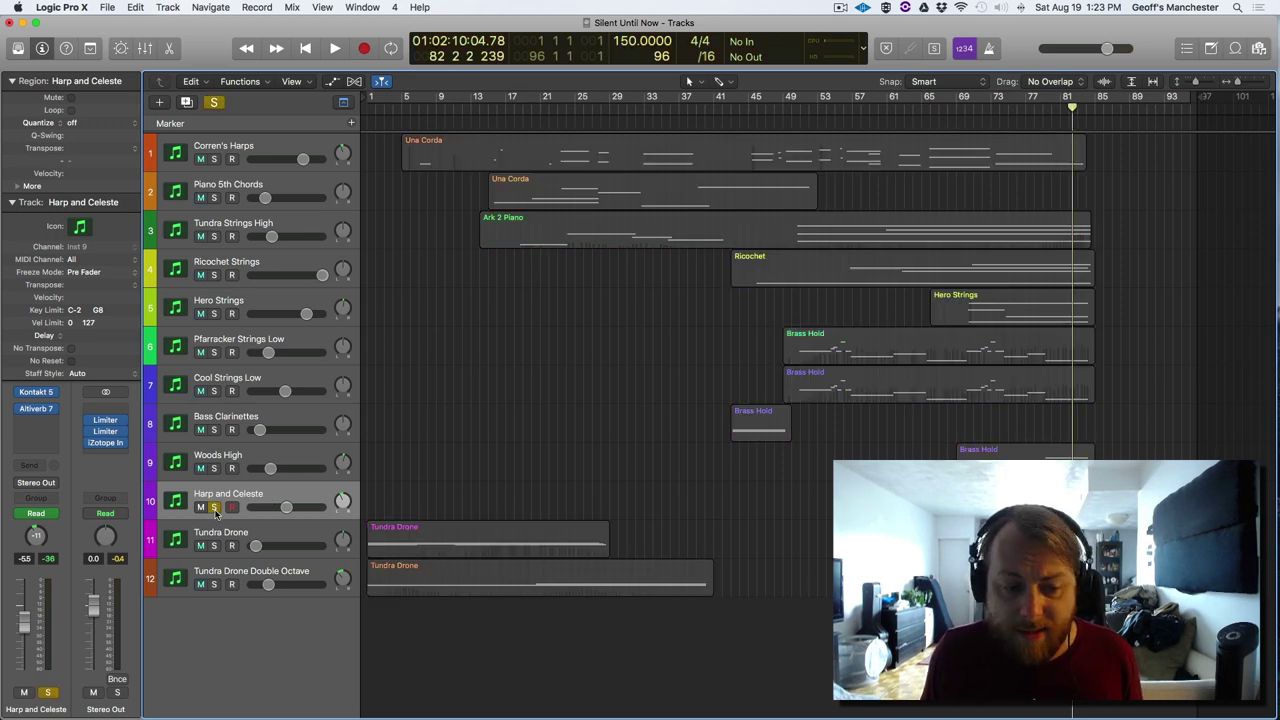
click(878, 108)
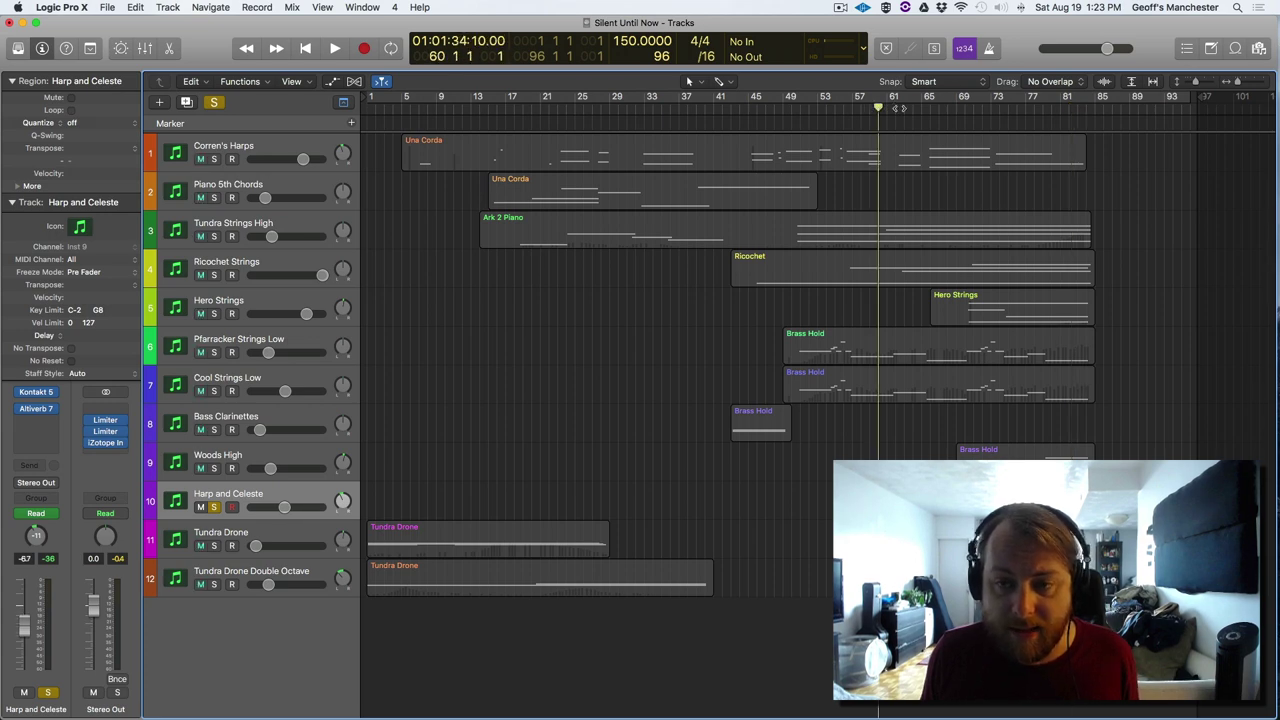
click(895, 108)
click(904, 108)
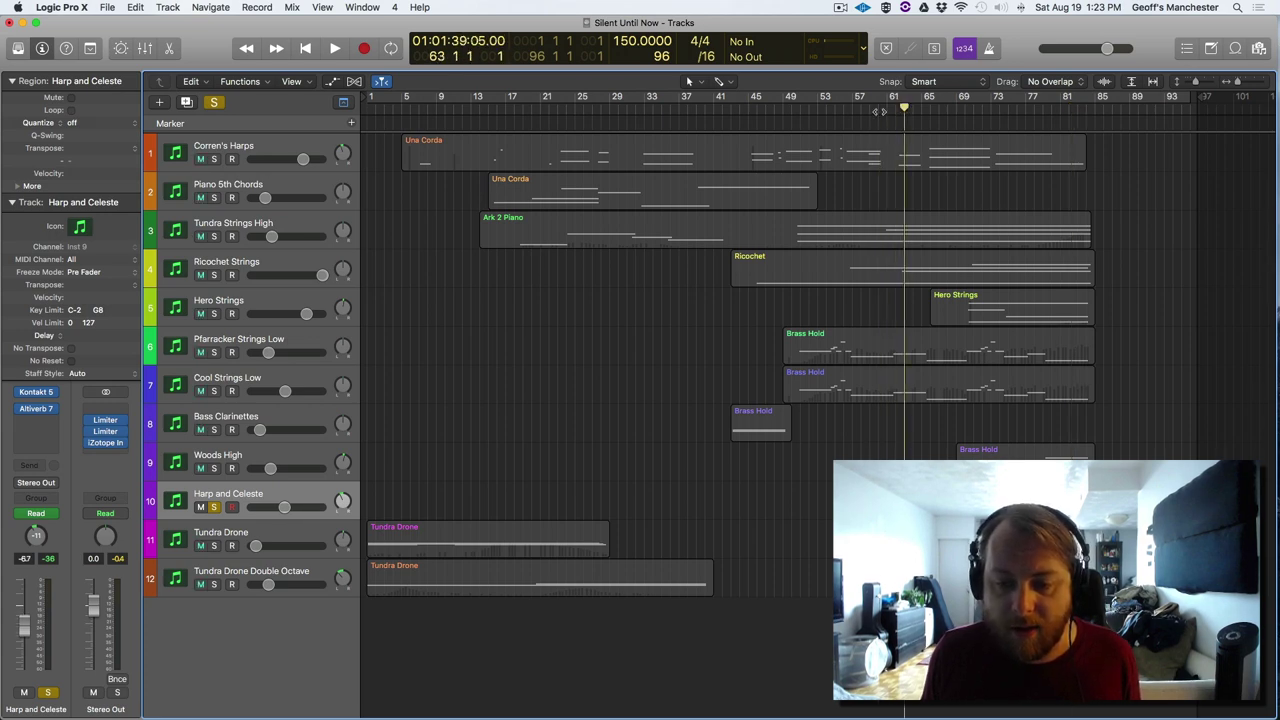
click(845, 108)
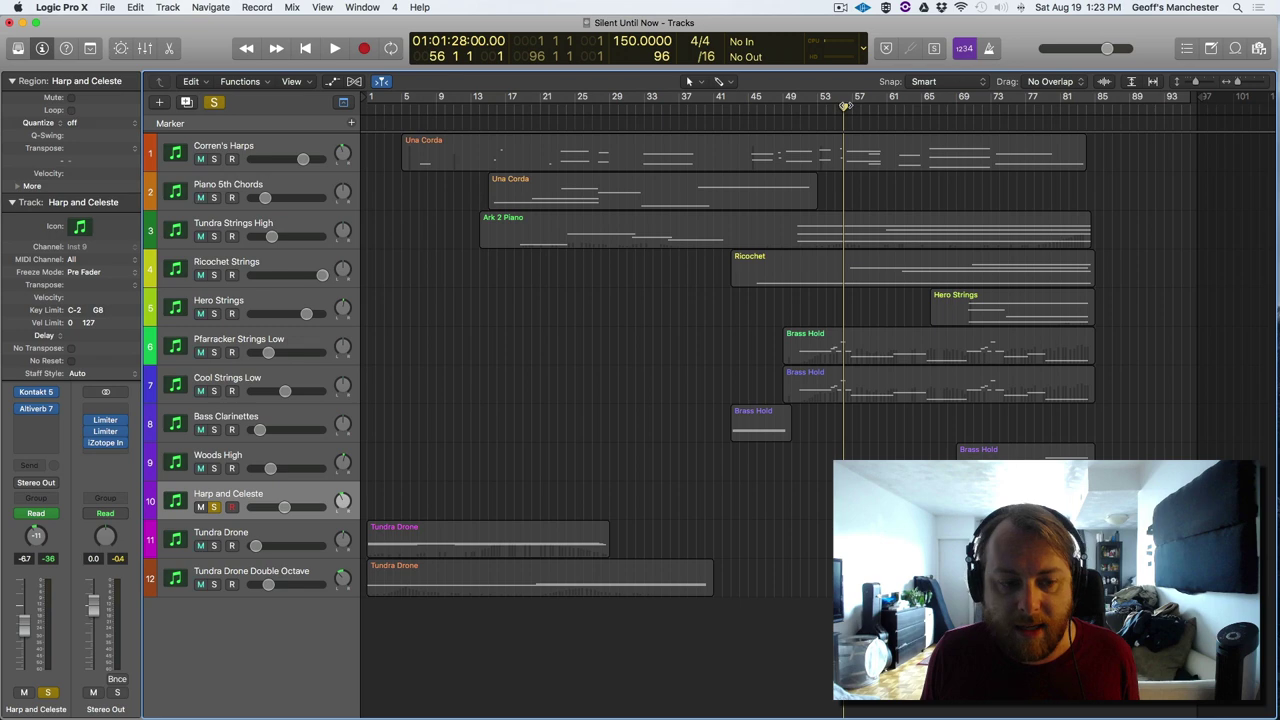
- Inspect Harp and Celeste's Altiverb 7 reverb with the Muziekgebouw hall and its Kontakt patch in the Bernard Herrmann Composer Toolkit library
click(37, 411)
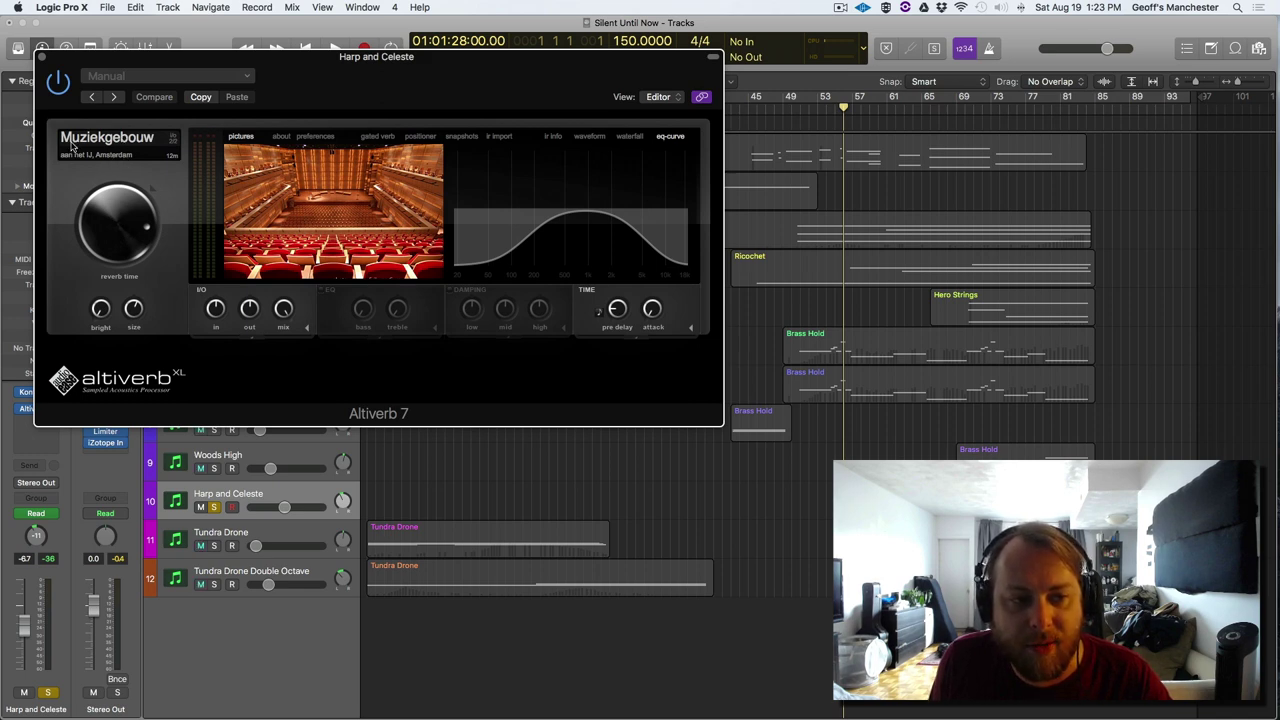
click(42, 57)
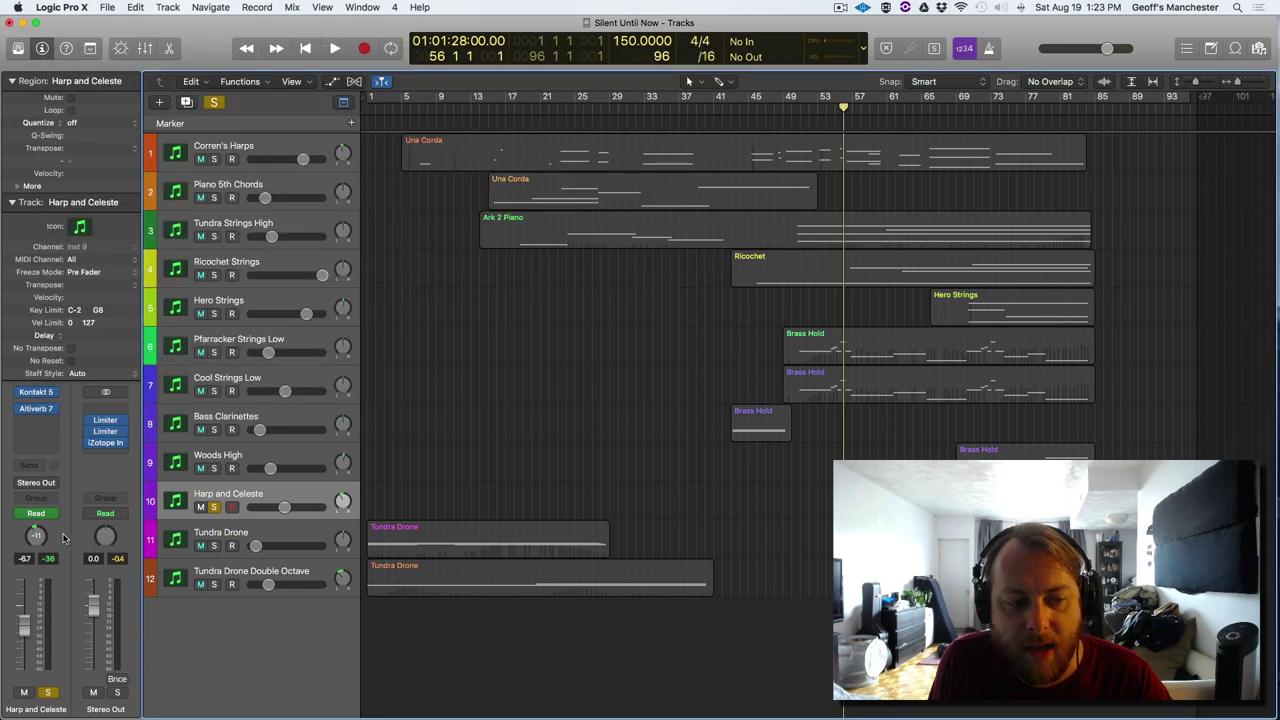
click(38, 394)
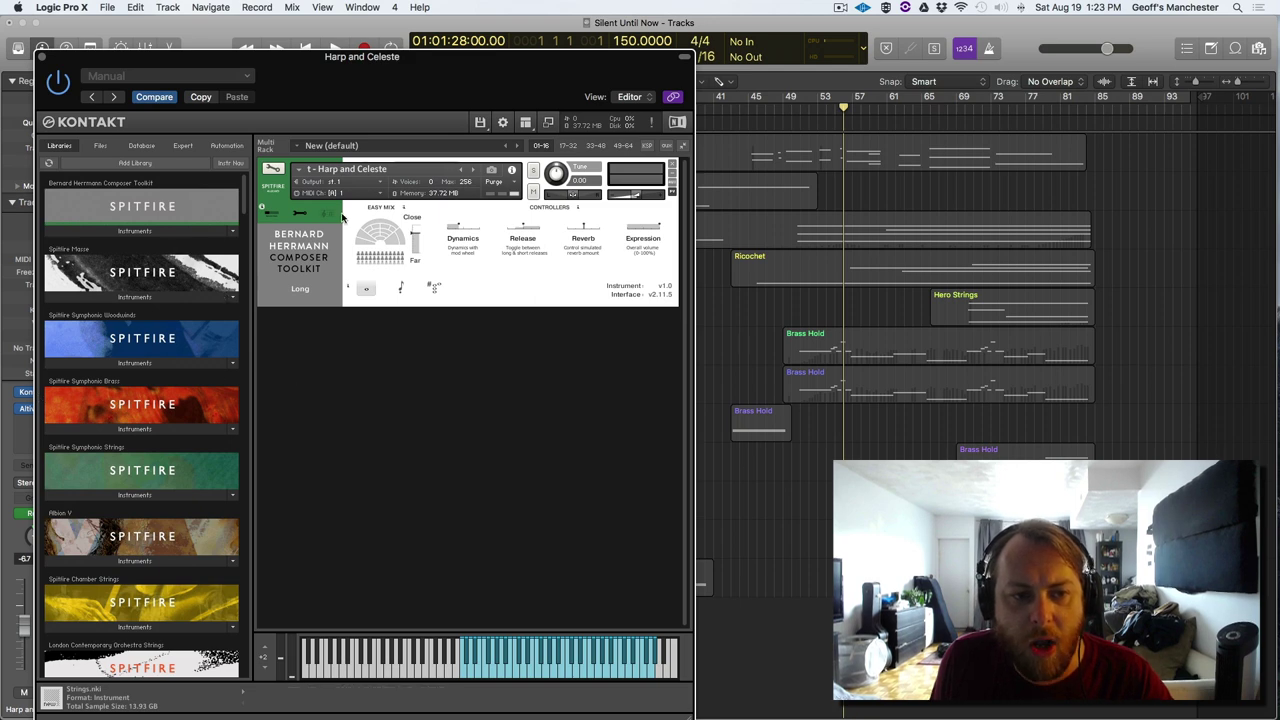
click(173, 231)
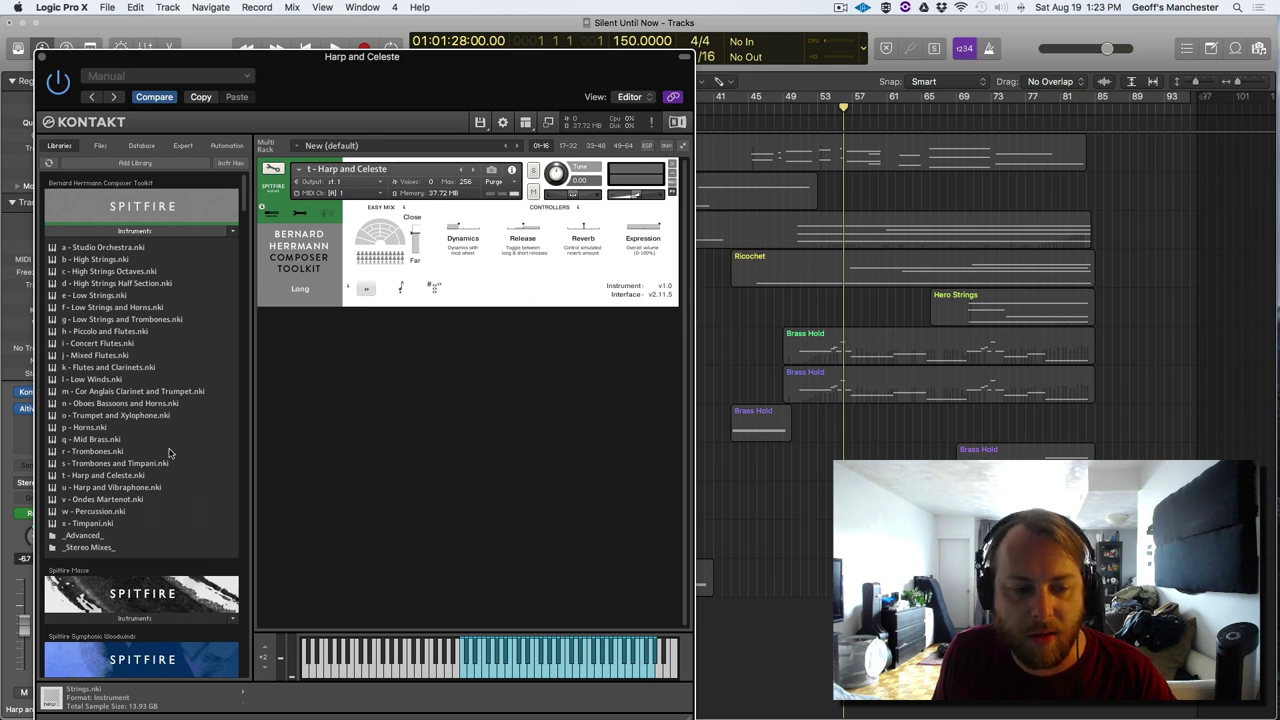
click(43, 59)
- Play Harp and Celeste soloed from bar 56, checking its track automation and Kontakt patch, and hide the automation again
key(space)
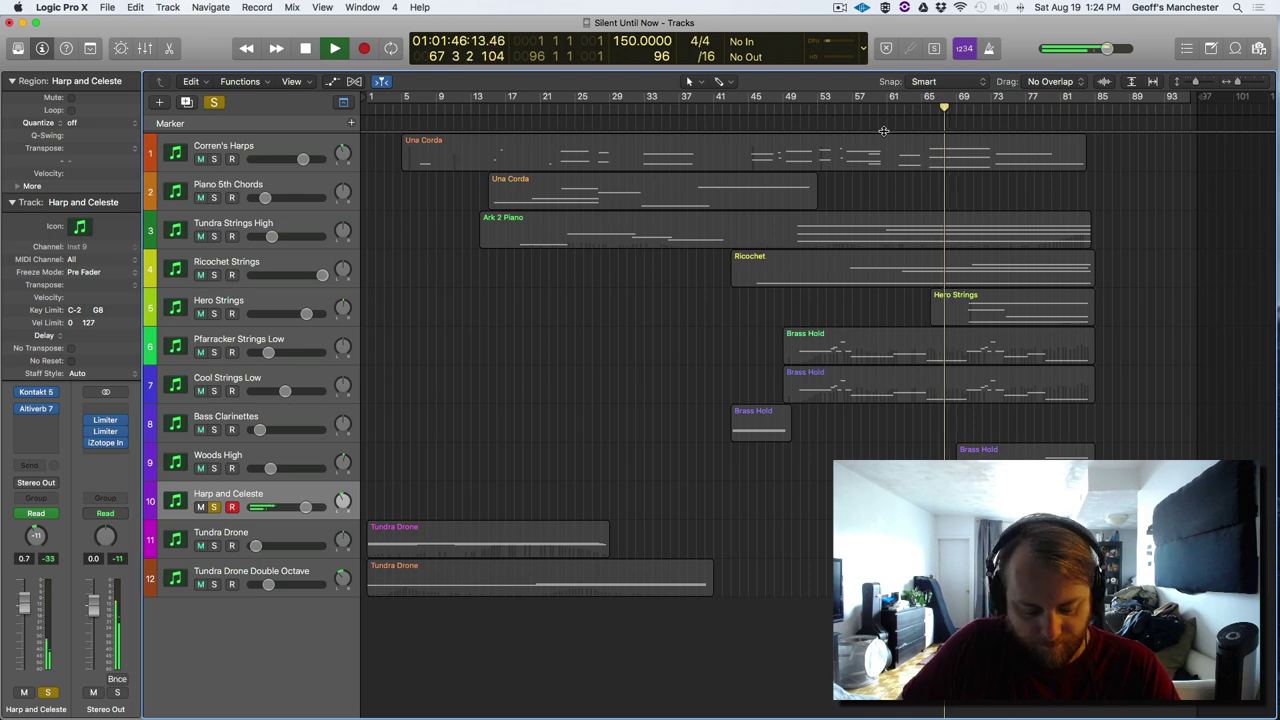
key(a)
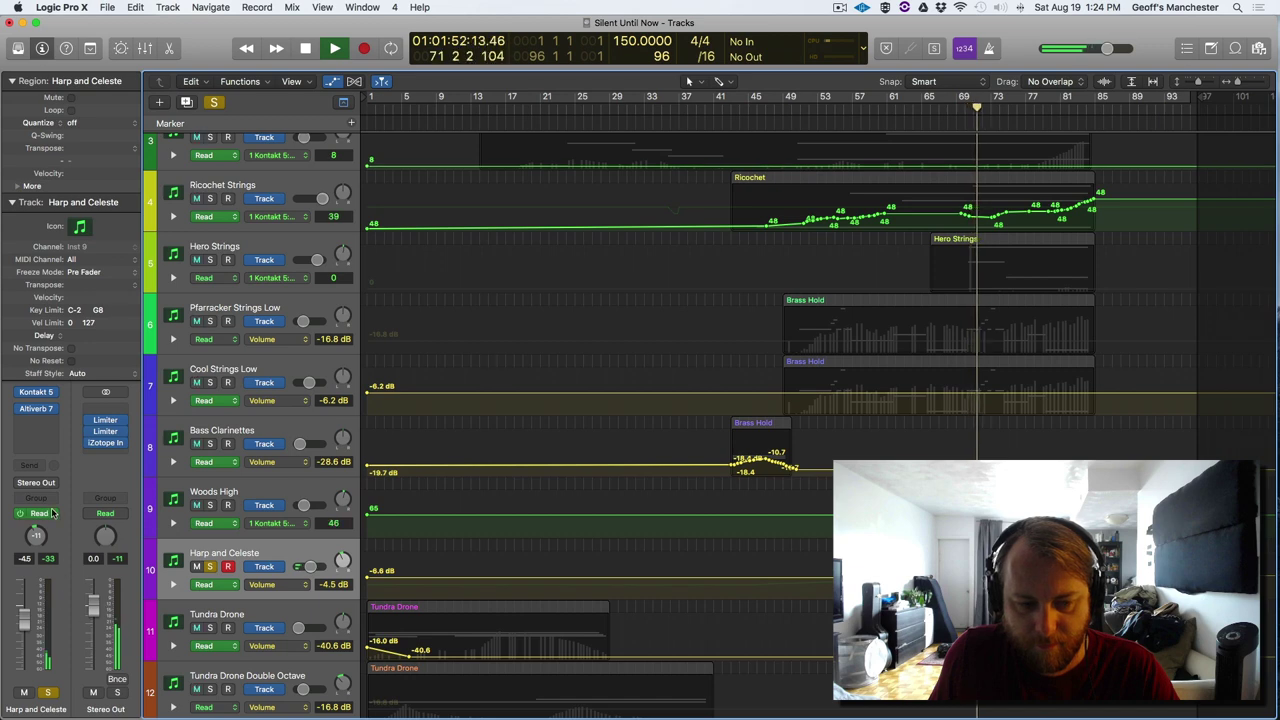
click(40, 395)
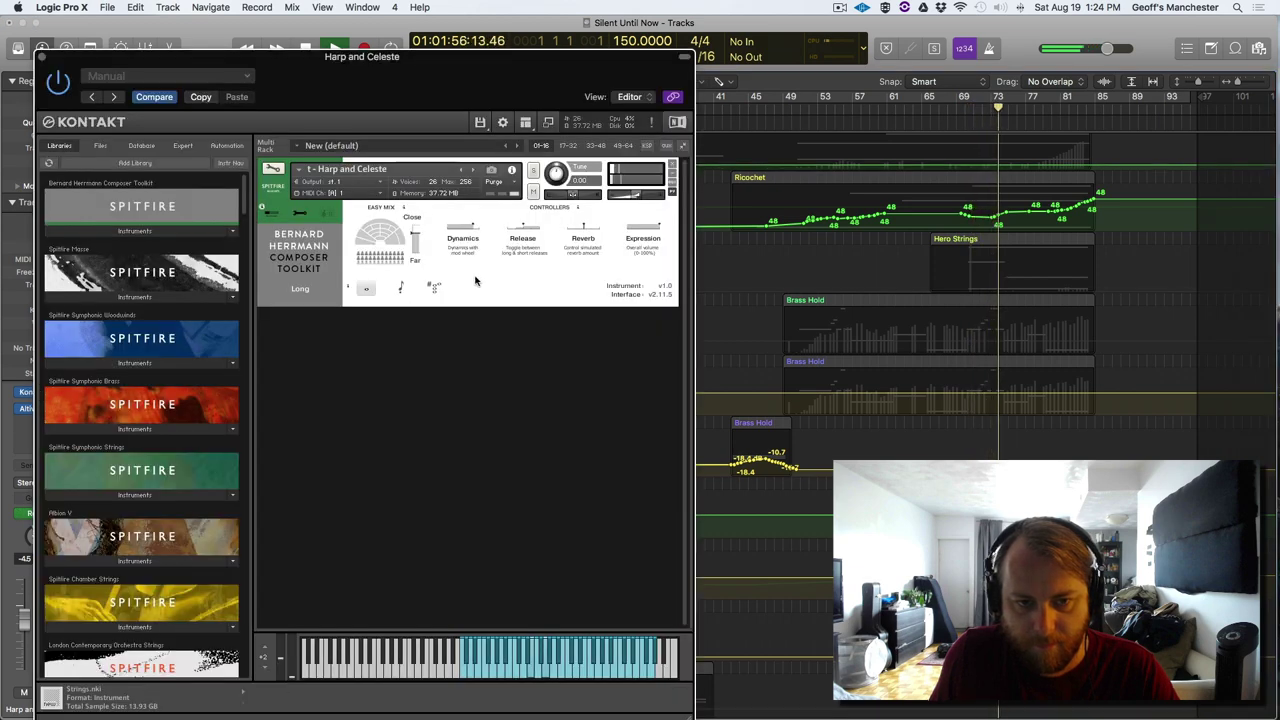
key(super+w)
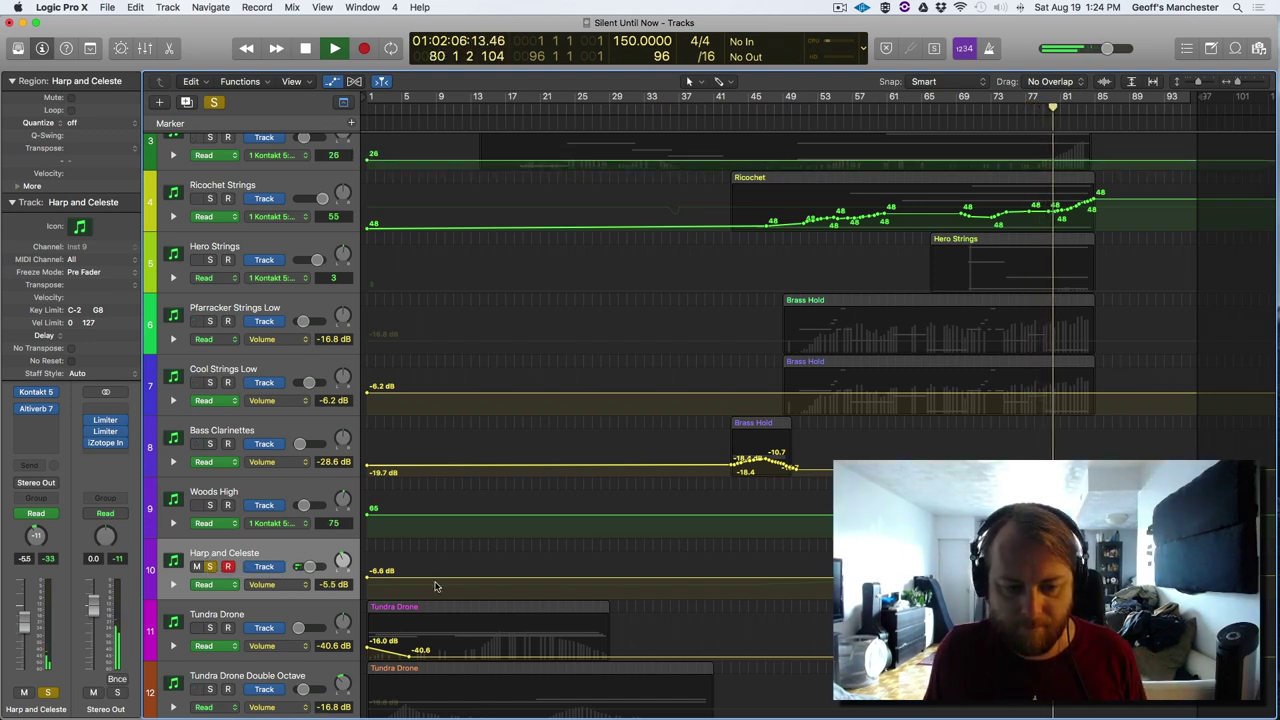
scroll(435, 586, down, 1)
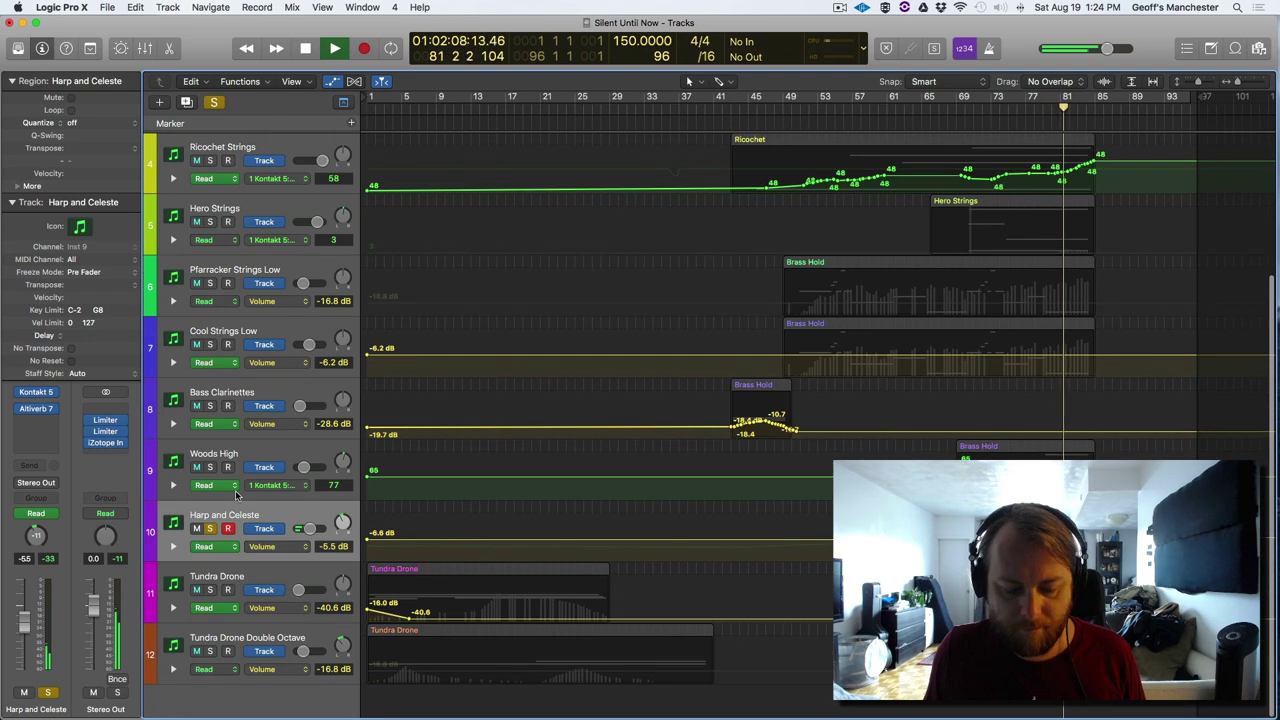
key(a)
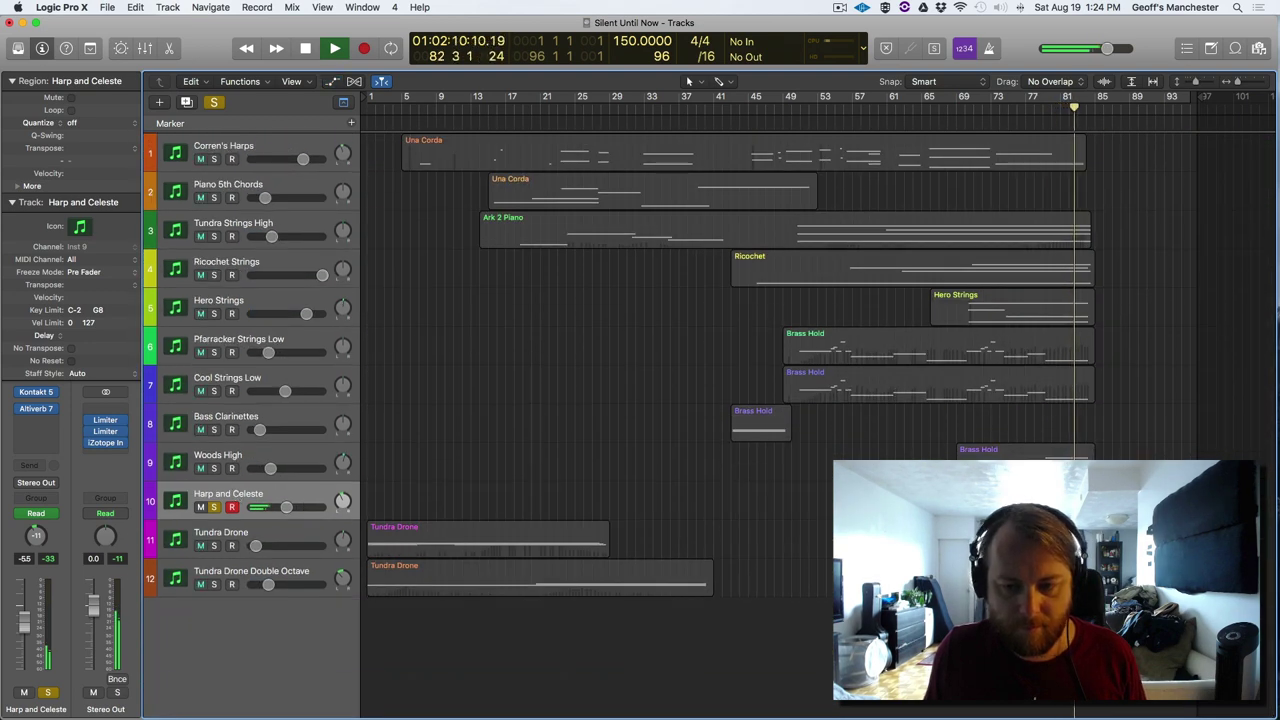
- Open the Harp and Celeste region in the Piano Roll with the controller lane on Note Velocity, and make the editor slightly shorter
key(shift+r)
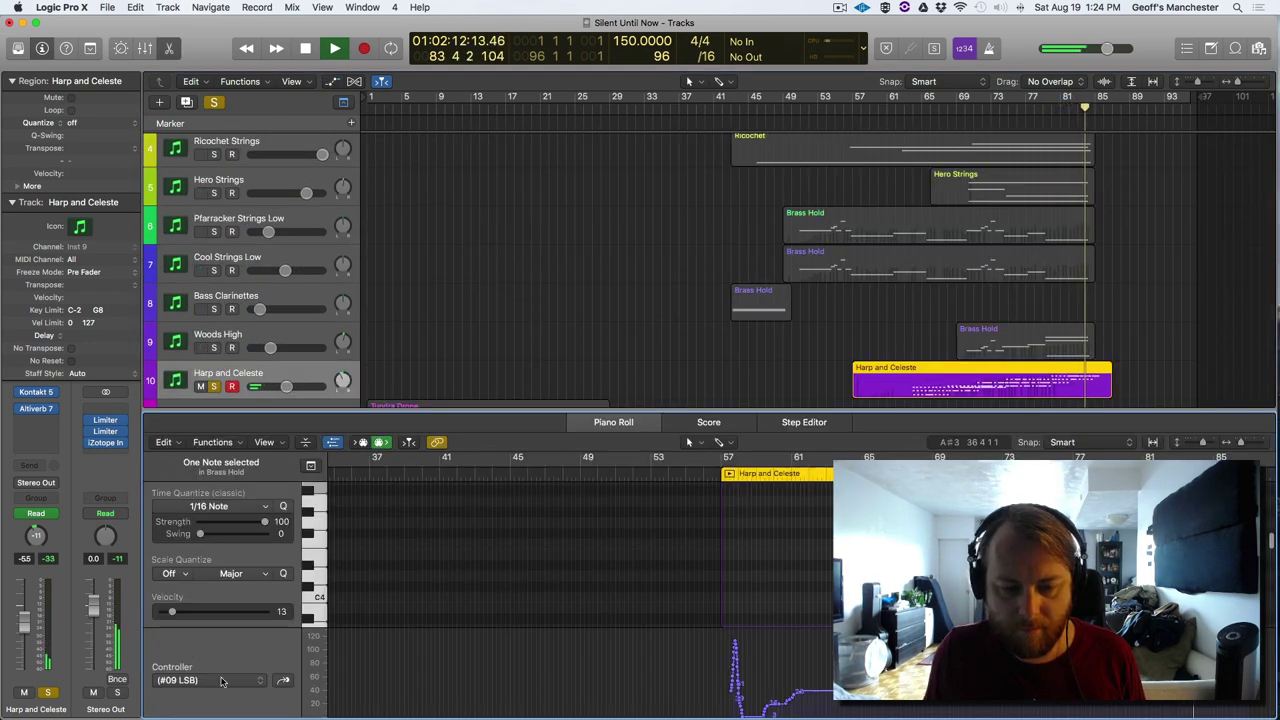
click(283, 681)
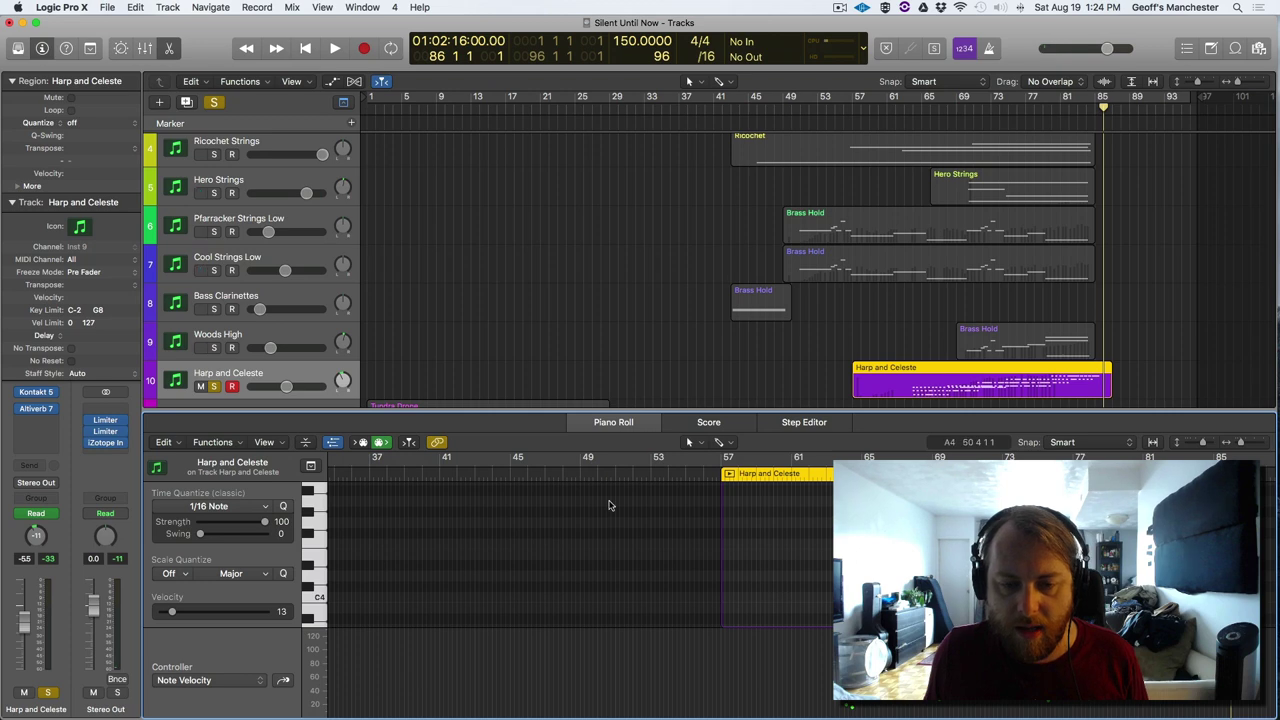
drag(616, 410, 582, 425)
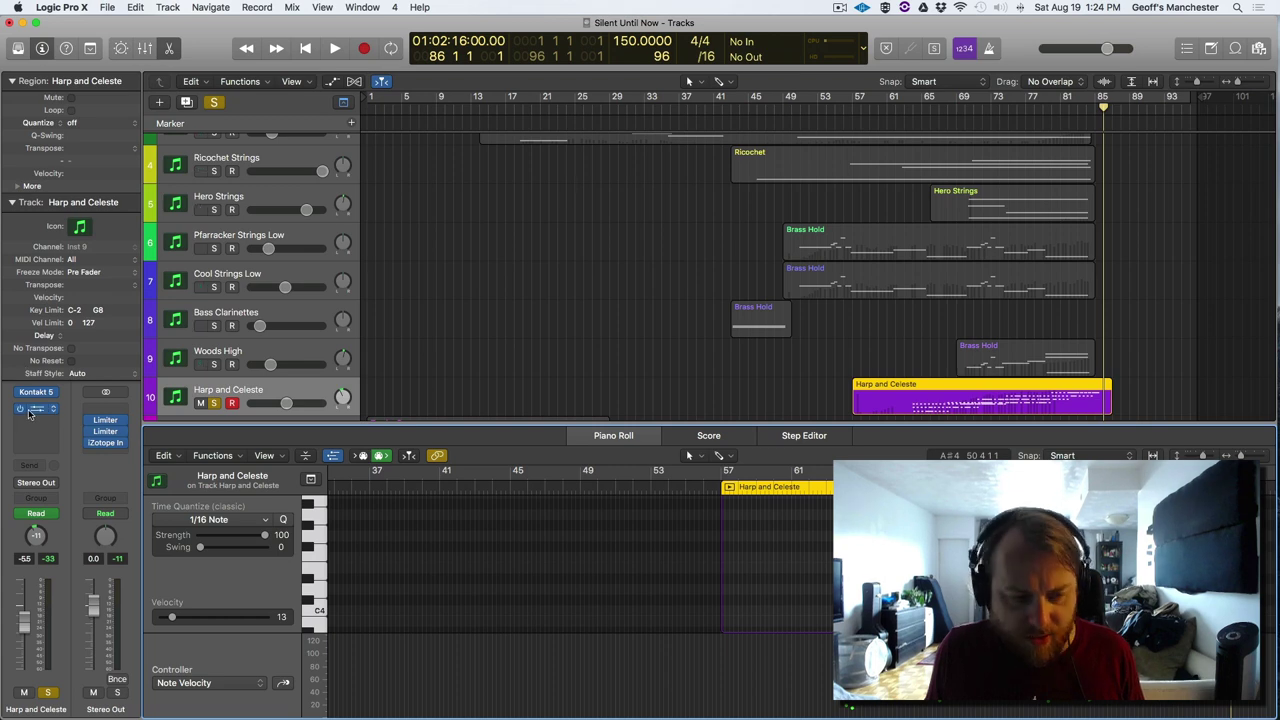
- Play the soloed Harp and Celeste track from the middle of its region, pausing and resuming playback
click(901, 97)
key(space)
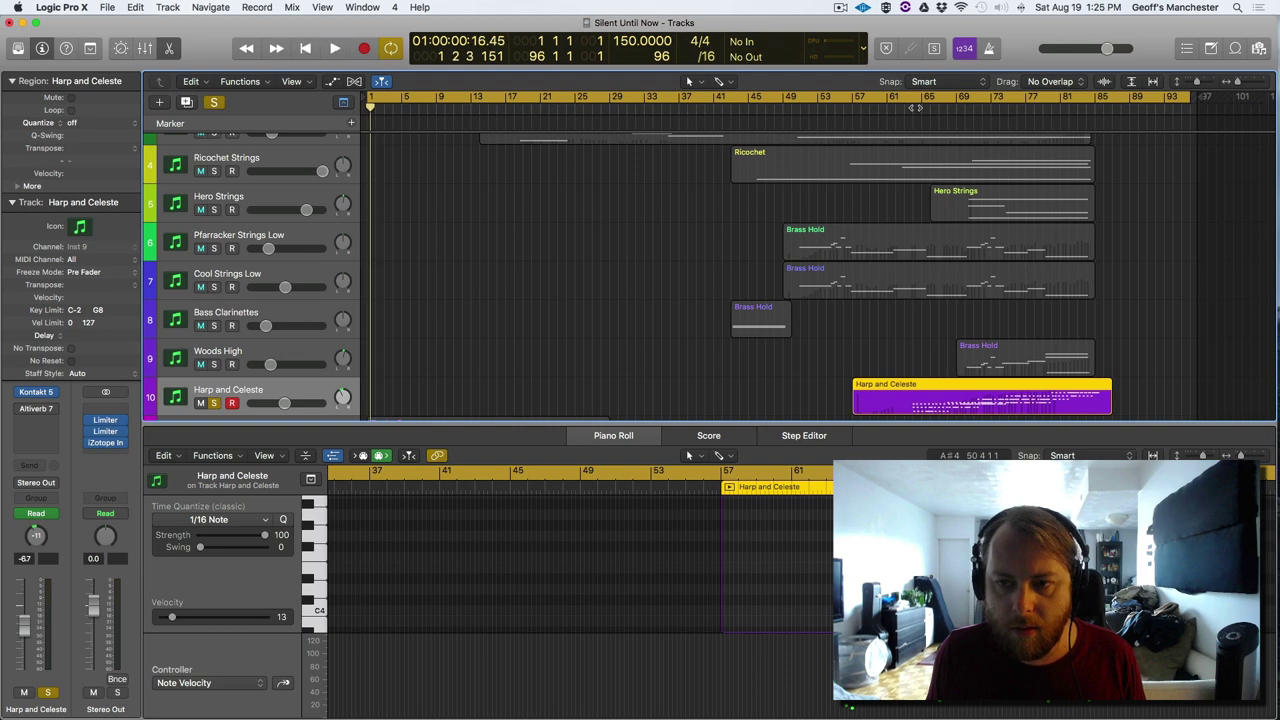
click(915, 107)
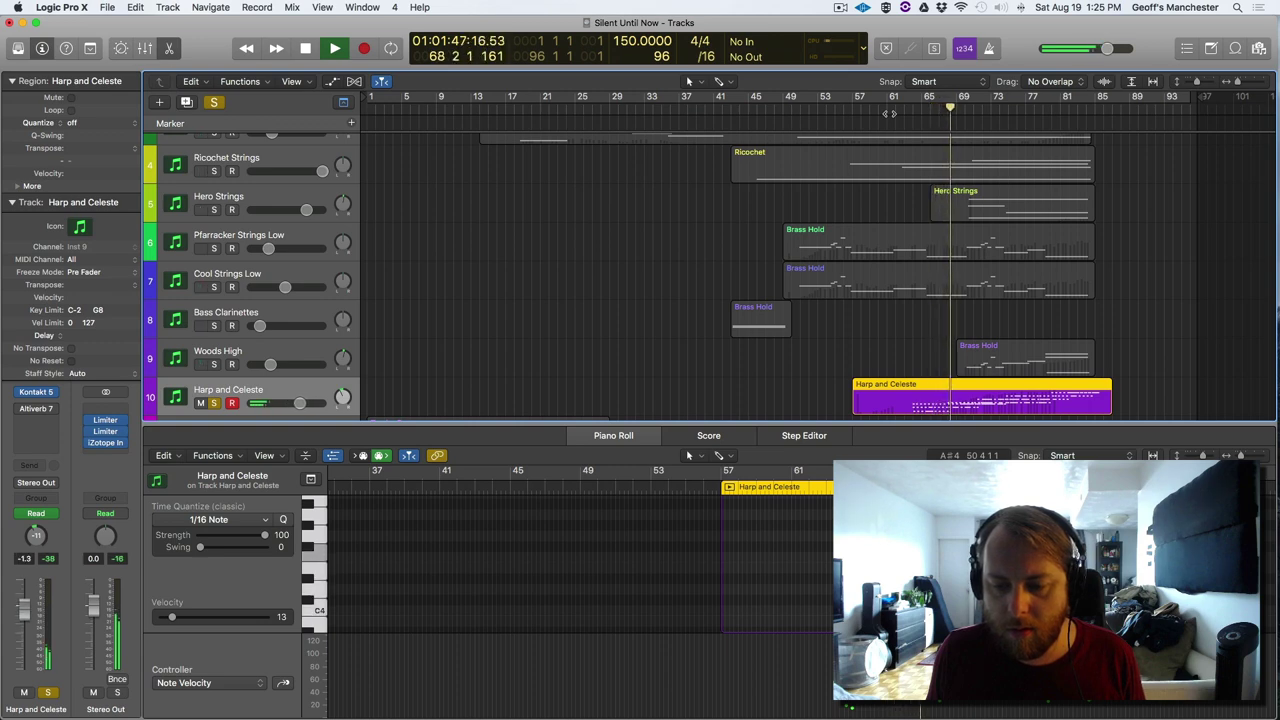
key(space)
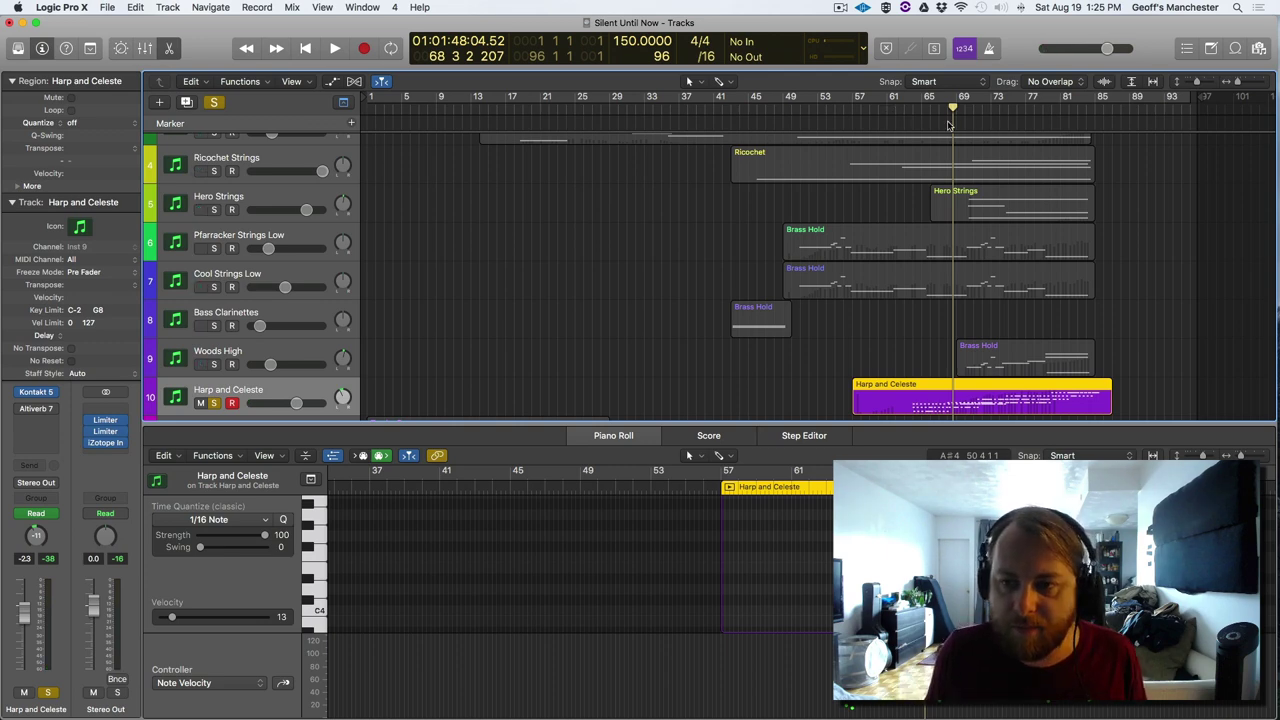
key(space)
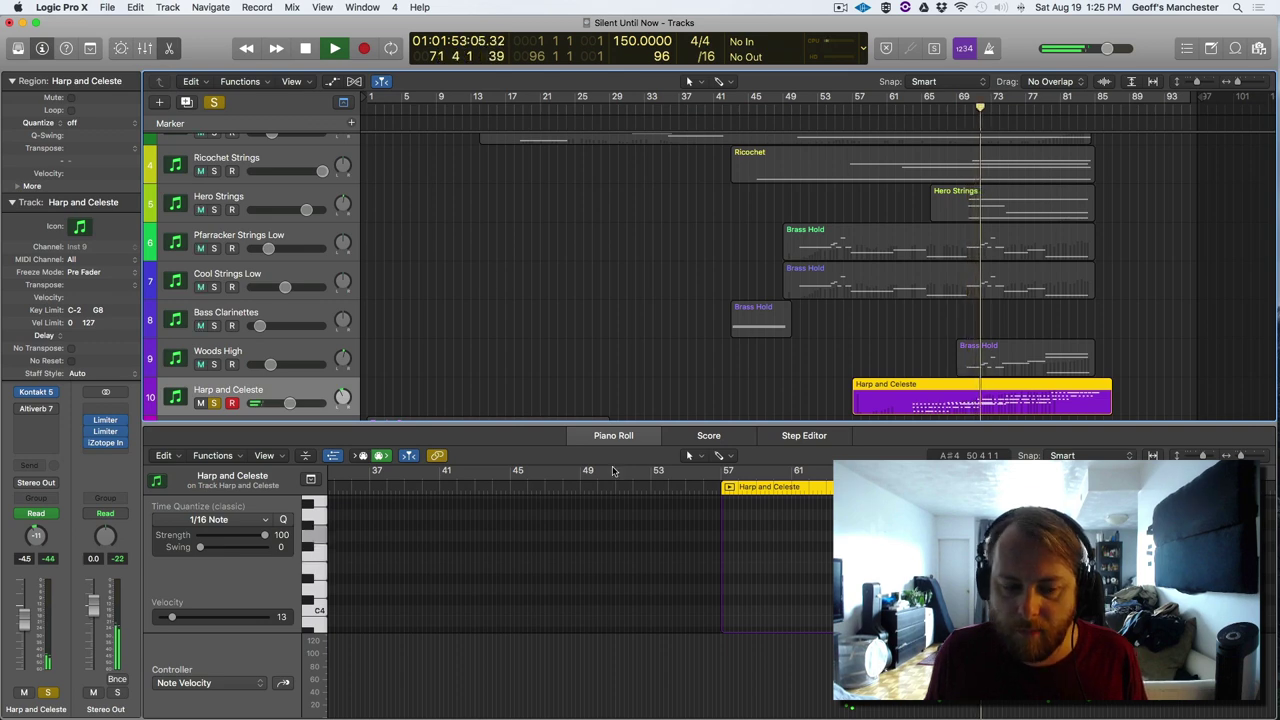
key(space)
- Review the track automation and Piano Roll controller choices for Harp and Celeste, and enlarge the Tracks area to show every track
key(a)
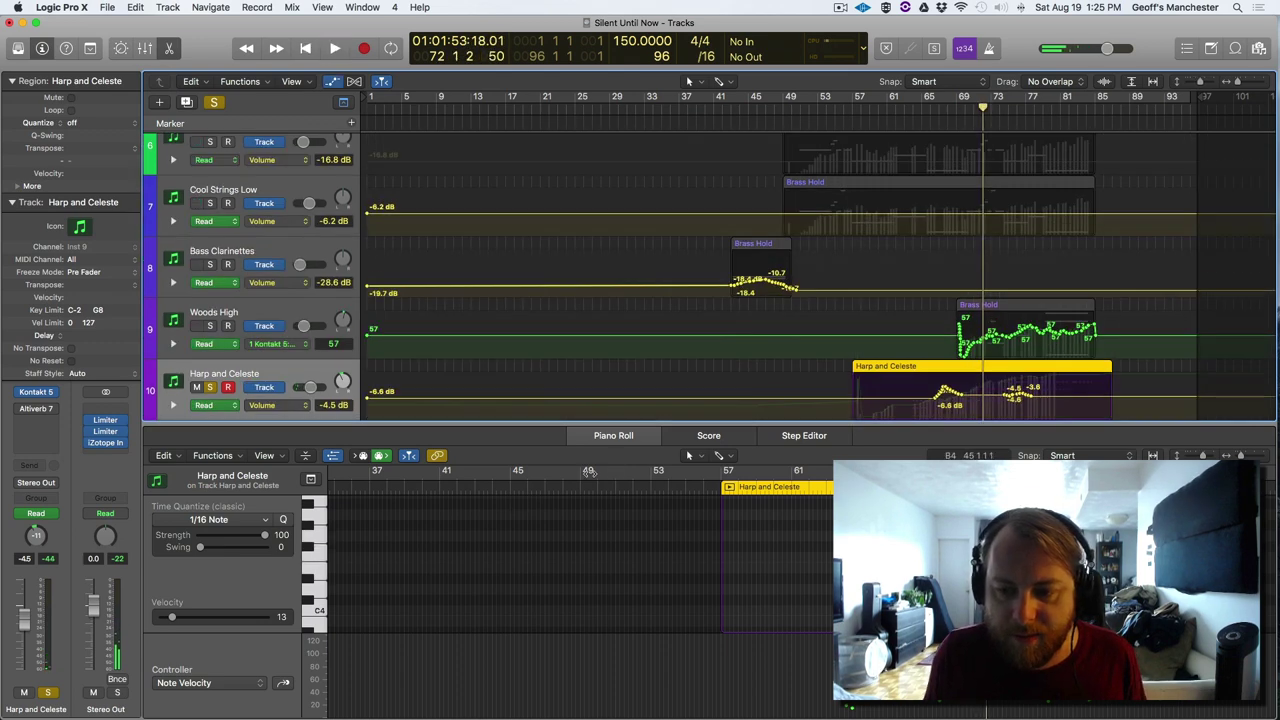
click(241, 684)
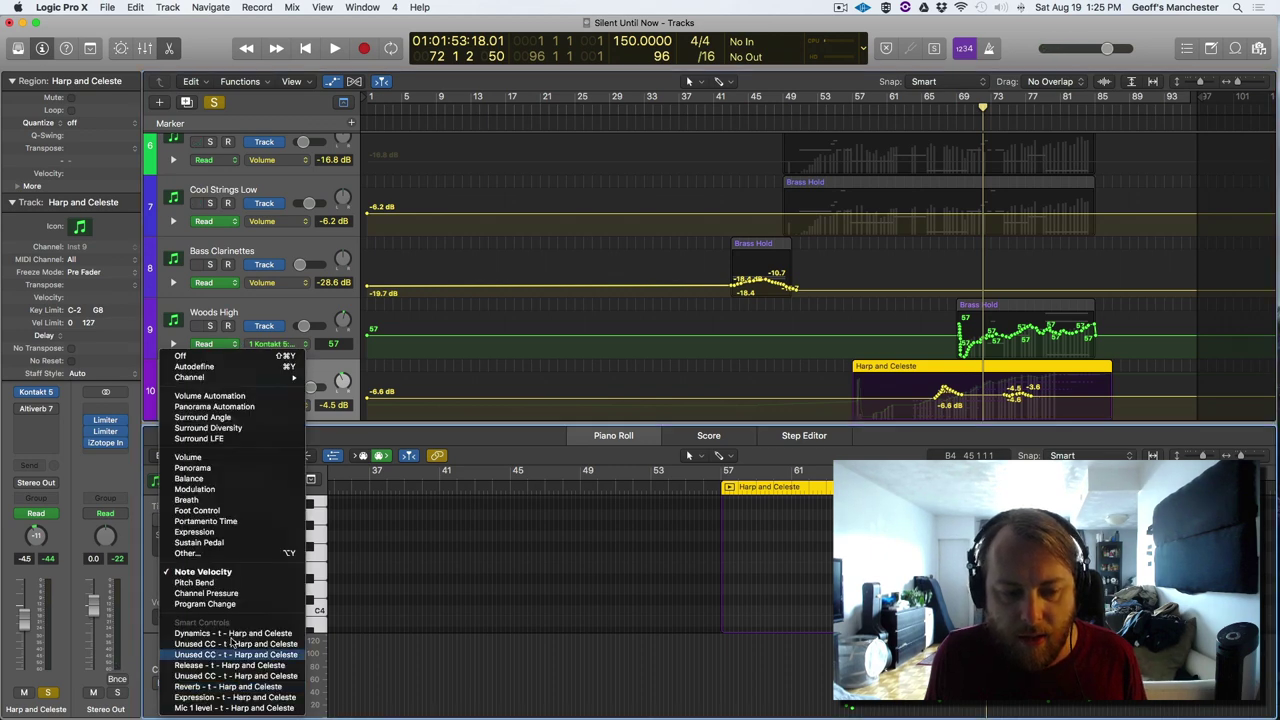
click(440, 695)
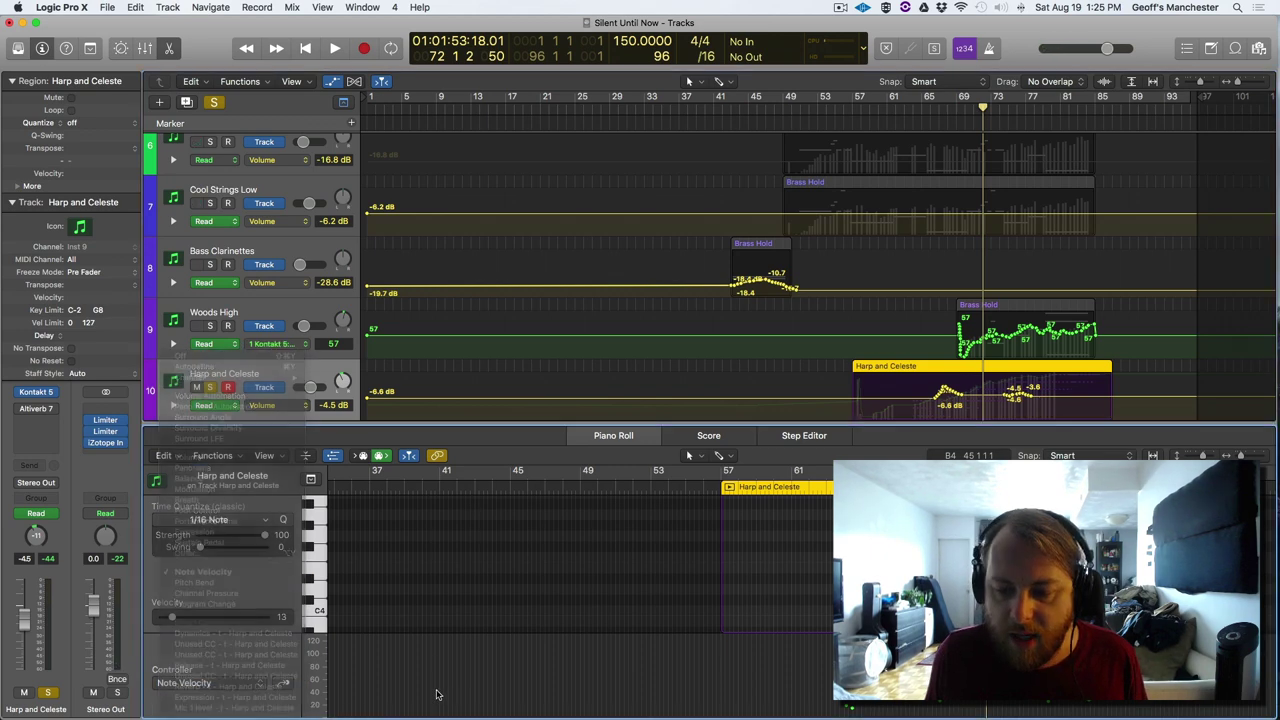
drag(593, 423, 602, 620)
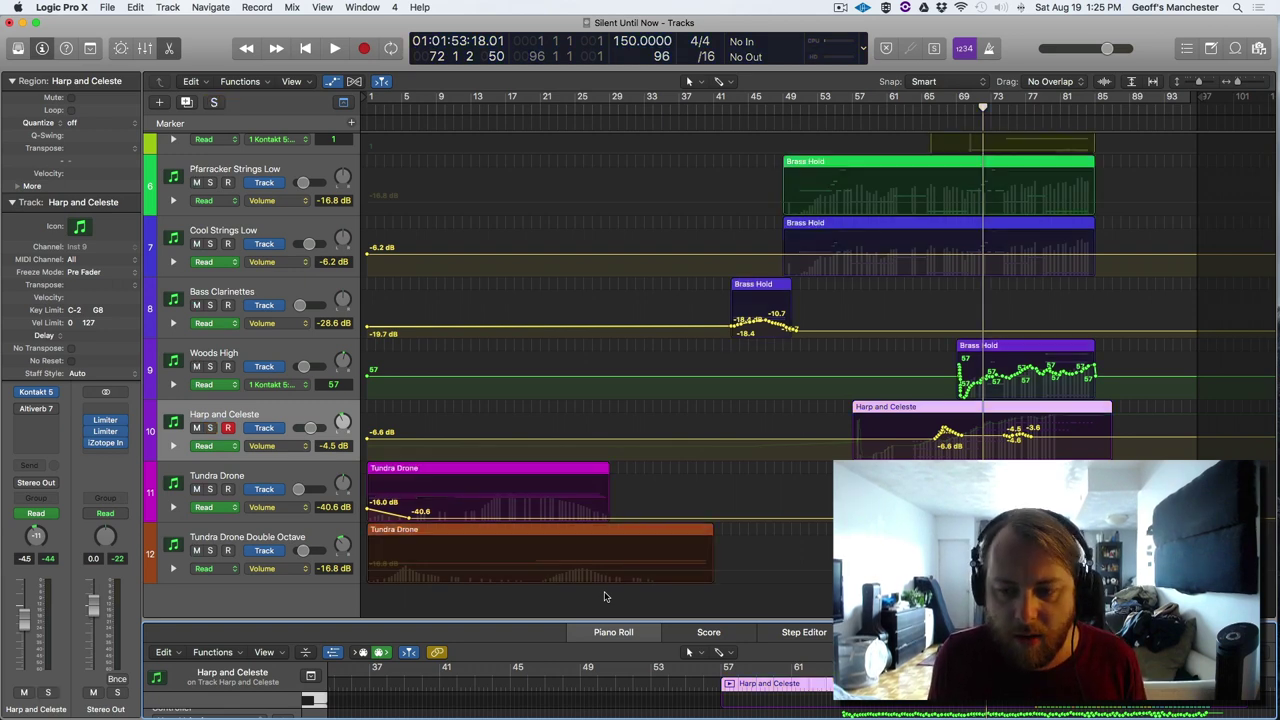
key(a)
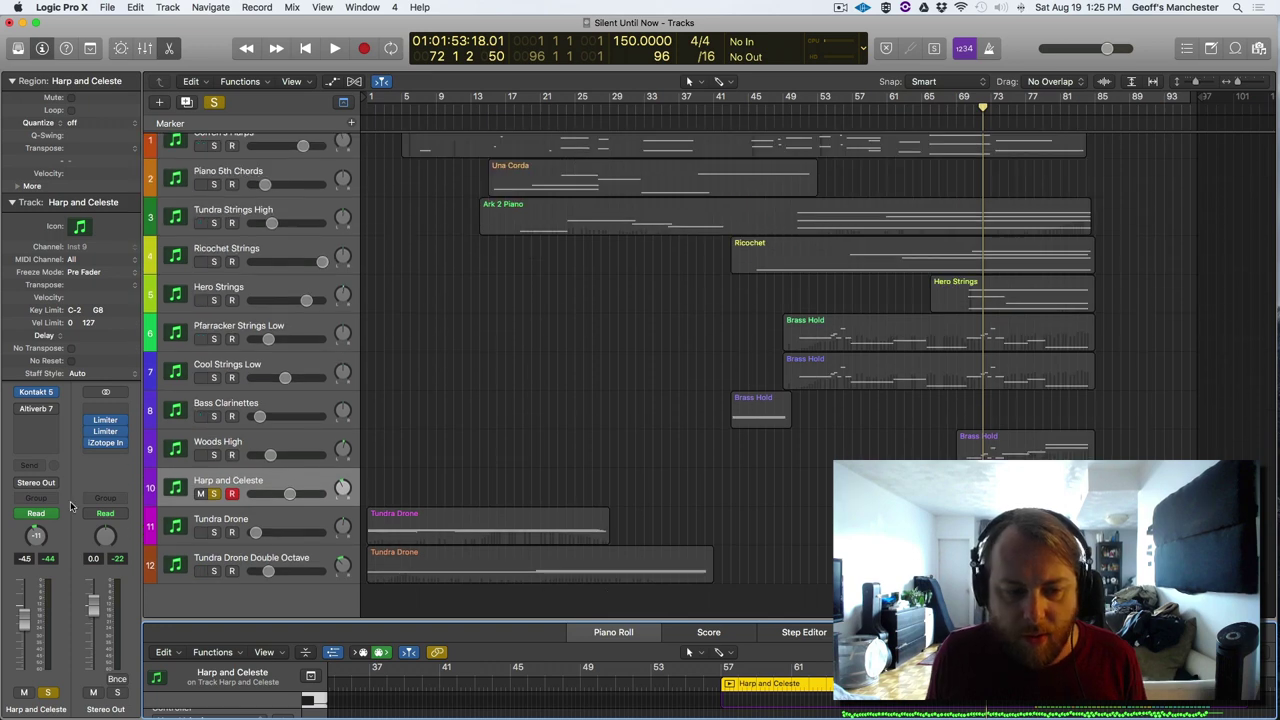
- Unsolo Harp and Celeste and play the full mix from bar 57, where its region starts
key(s)
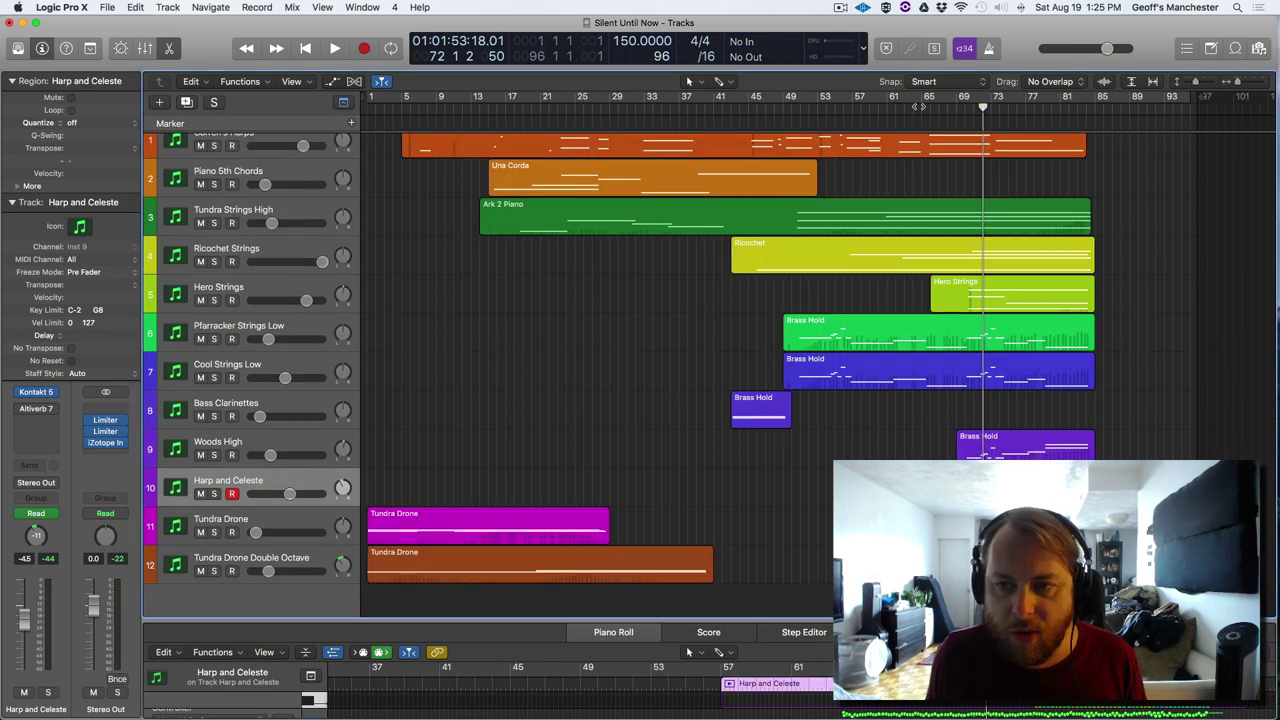
click(920, 106)
click(876, 107)
click(853, 107)
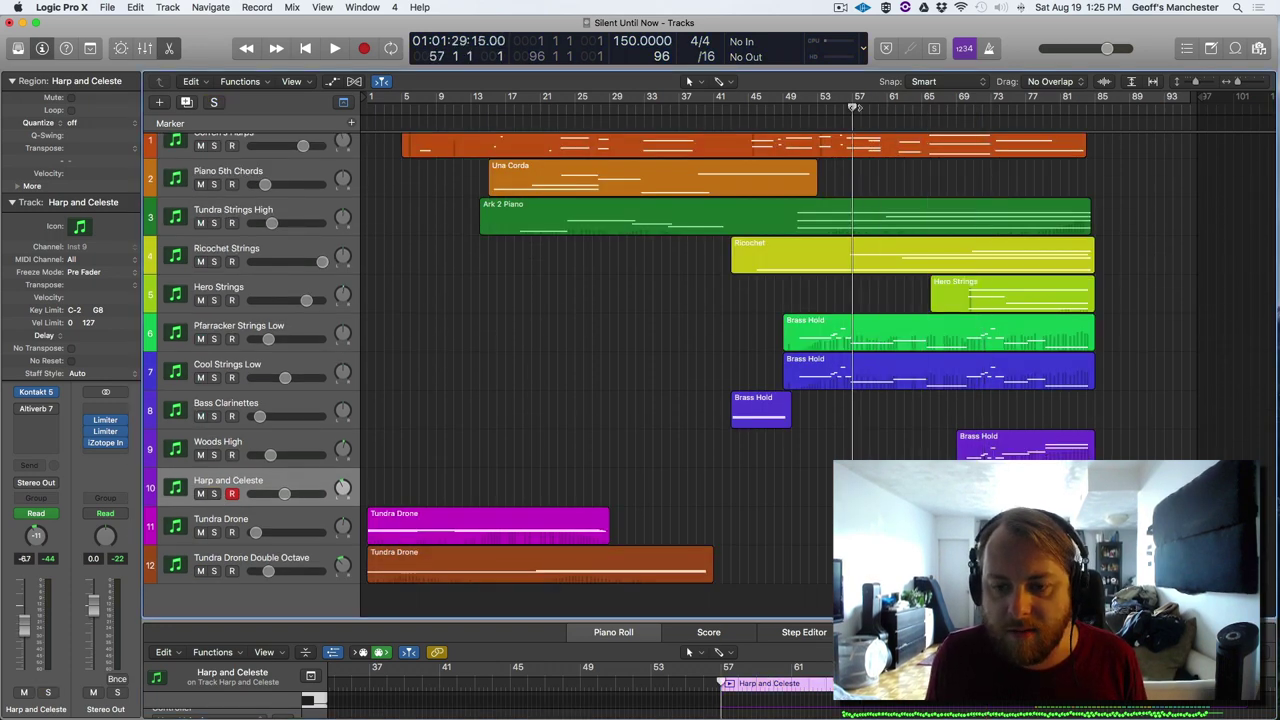
key(space)
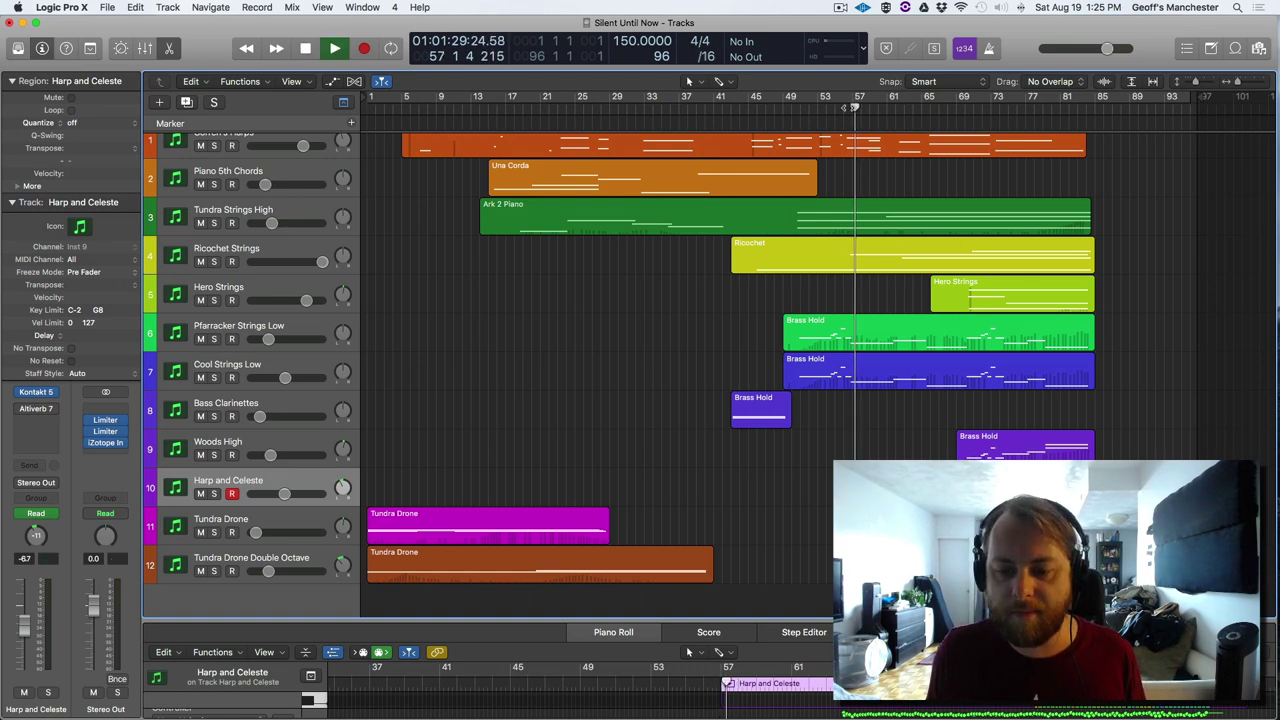
key(space)
key(space)
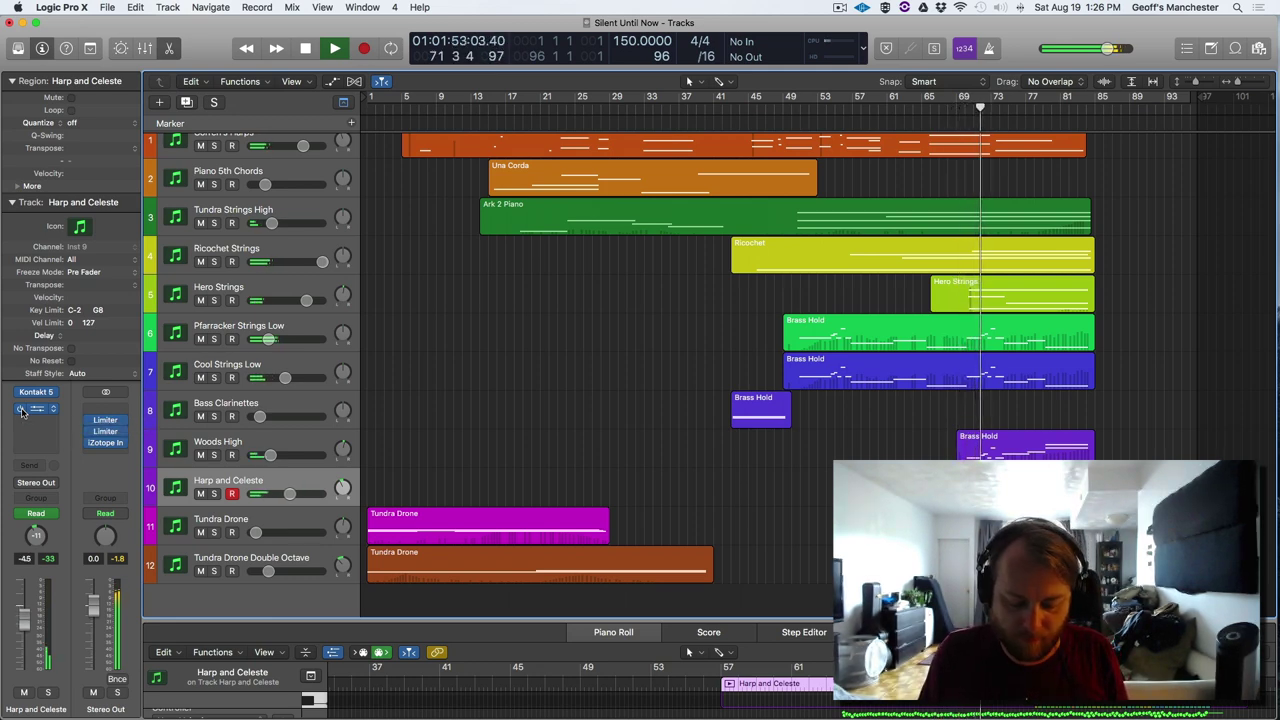
- Mute and unmute Harp and Celeste repeatedly during playback to compare the mix with and without it, ending unmuted with playback stopped
key(ctrl+m)
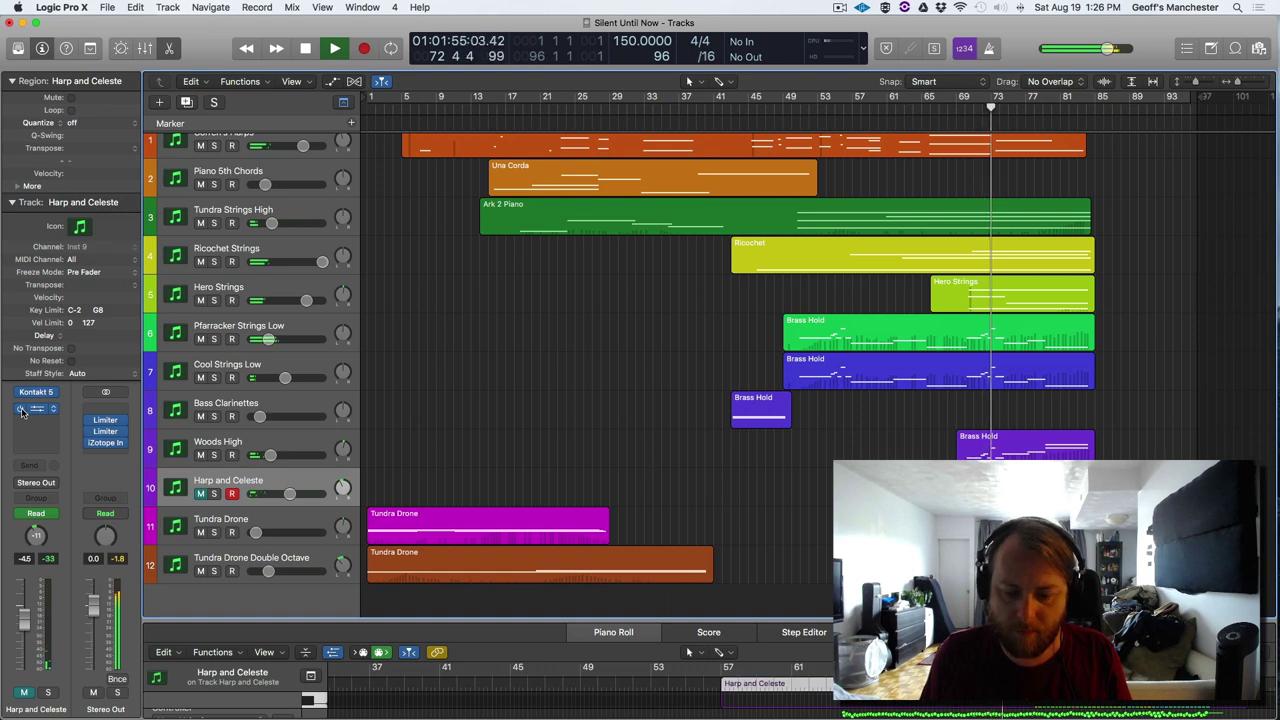
key(ctrl+m)
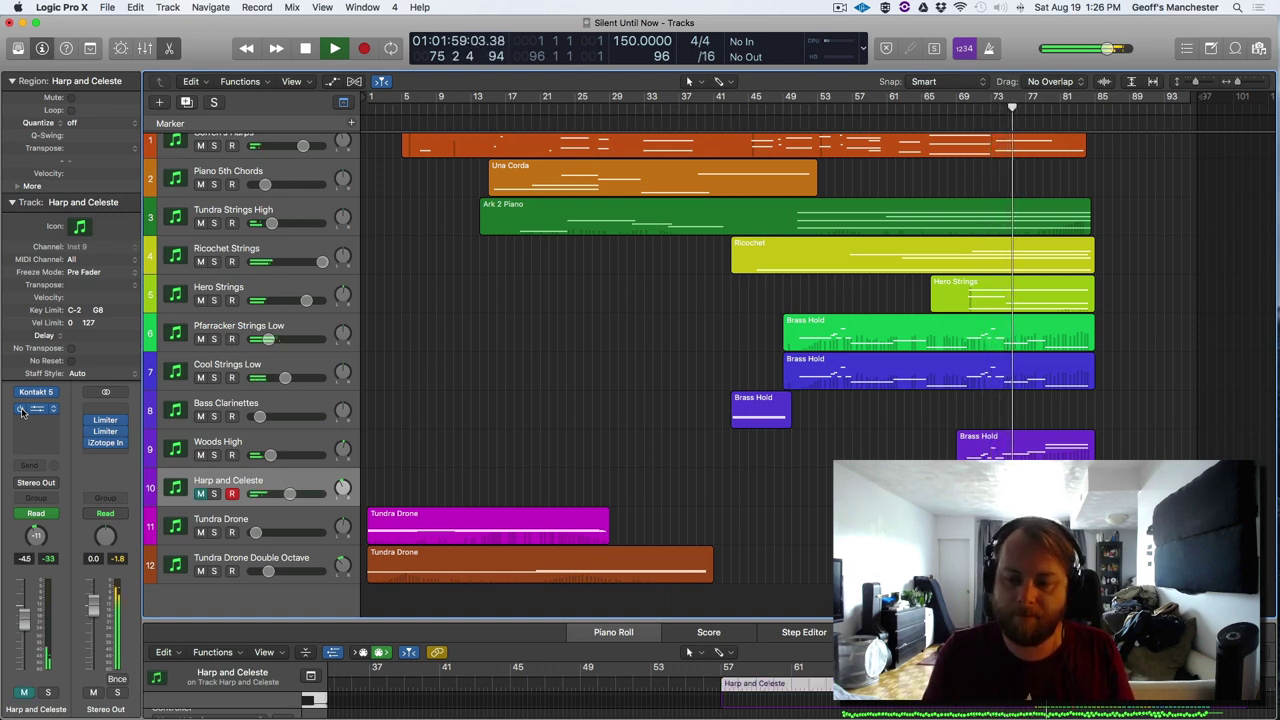
key(ctrl+m)
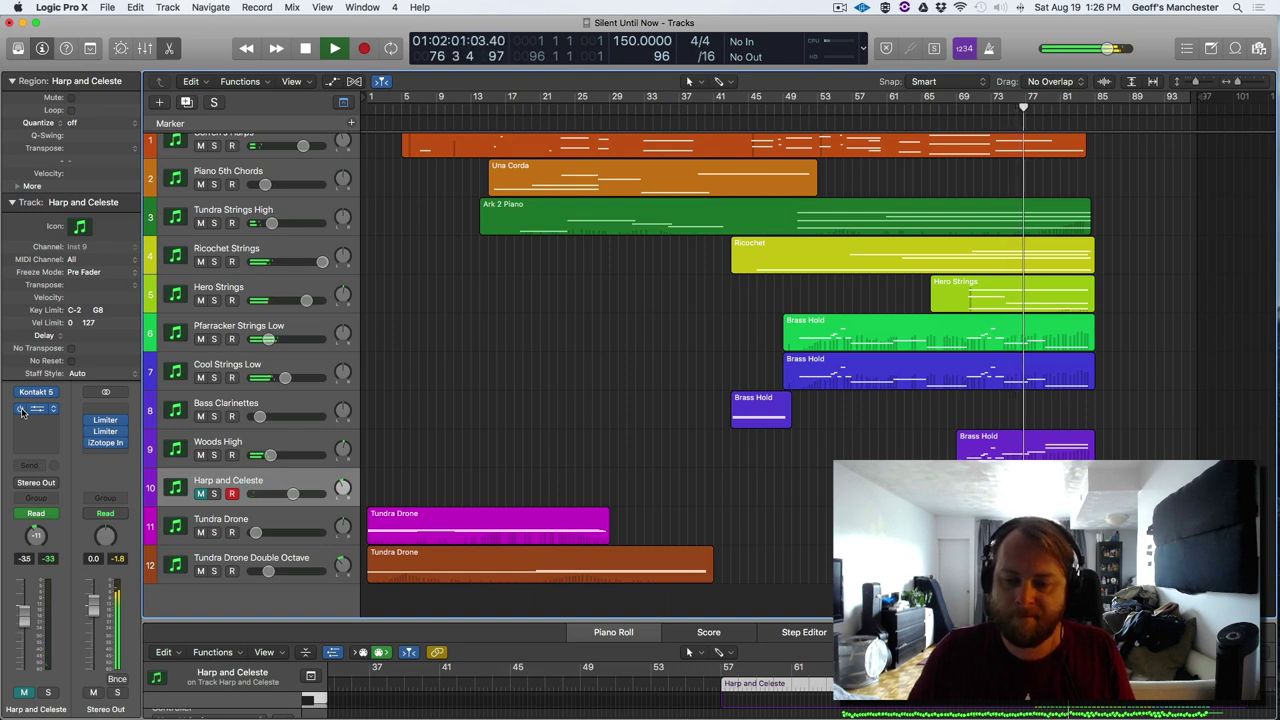
key(ctrl+m)
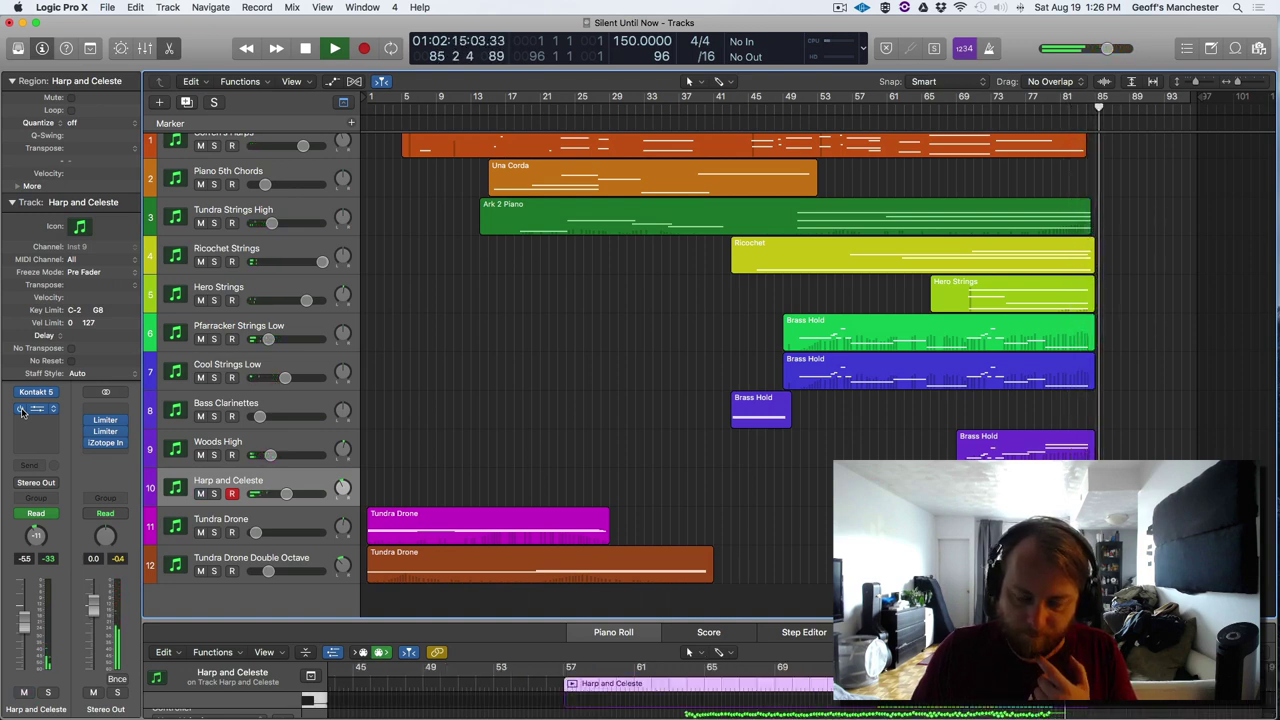
key(space)
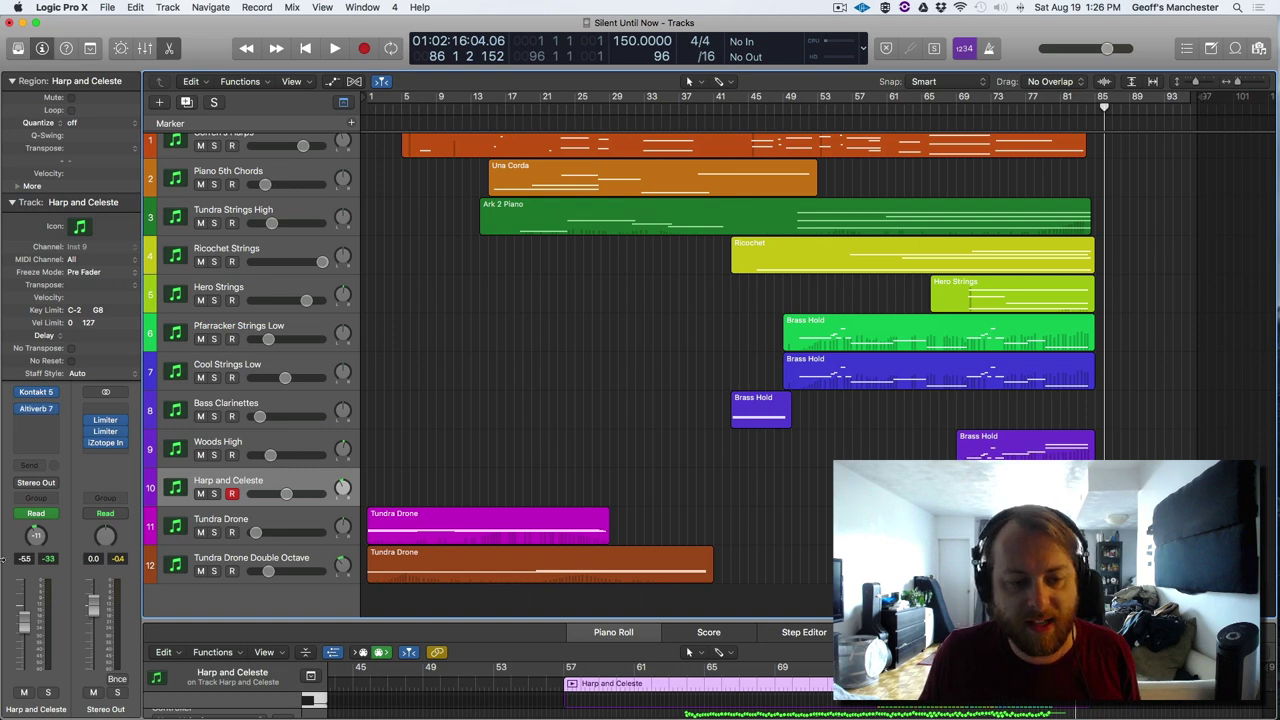
- Select the Tundra Drone track and inspect its Vral Grid patch from Albion Tundra in Kontakt
click(299, 514)
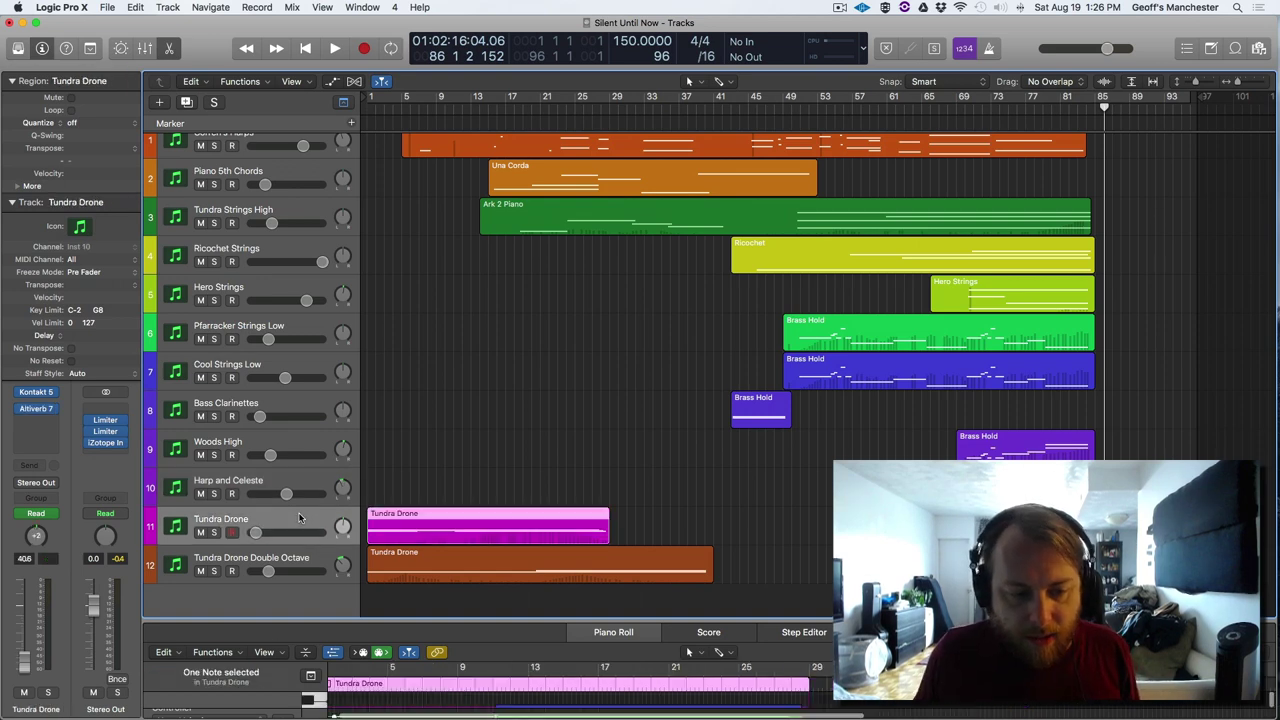
click(223, 559)
click(209, 514)
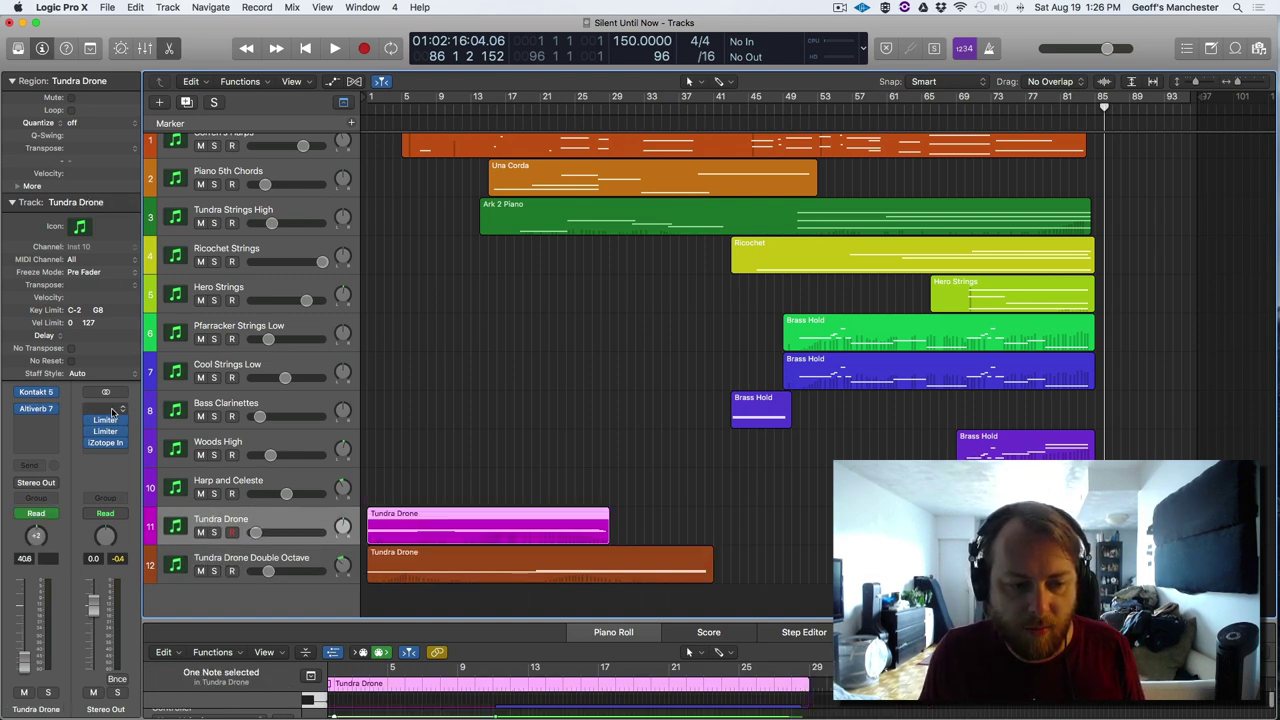
click(38, 392)
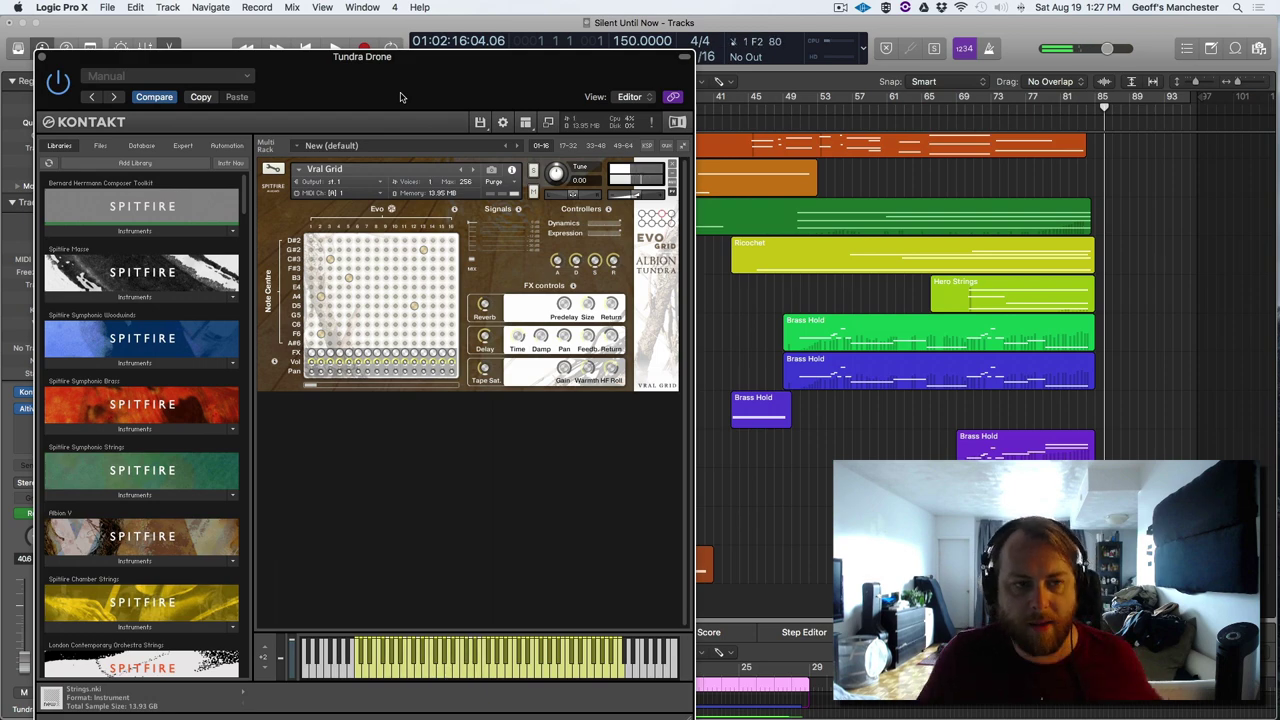
click(44, 58)
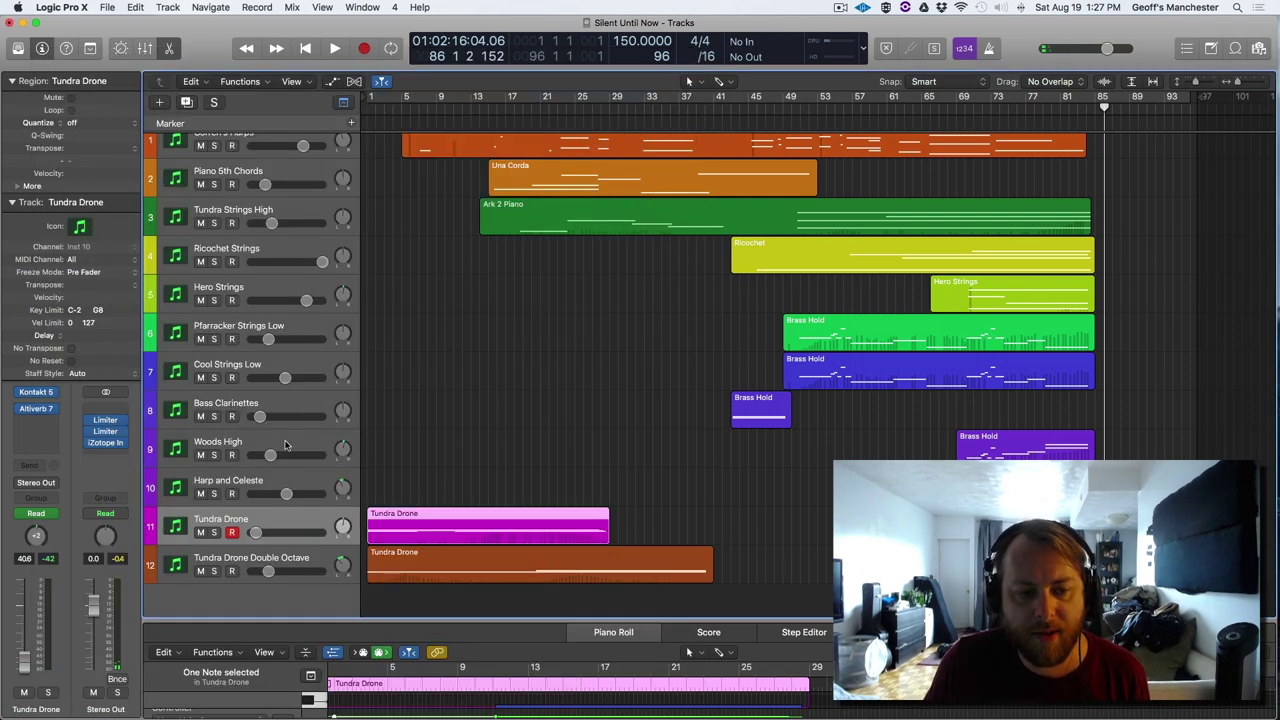
- Select and solo Tundra Drone Double Octave and play it from bar 5
click(283, 559)
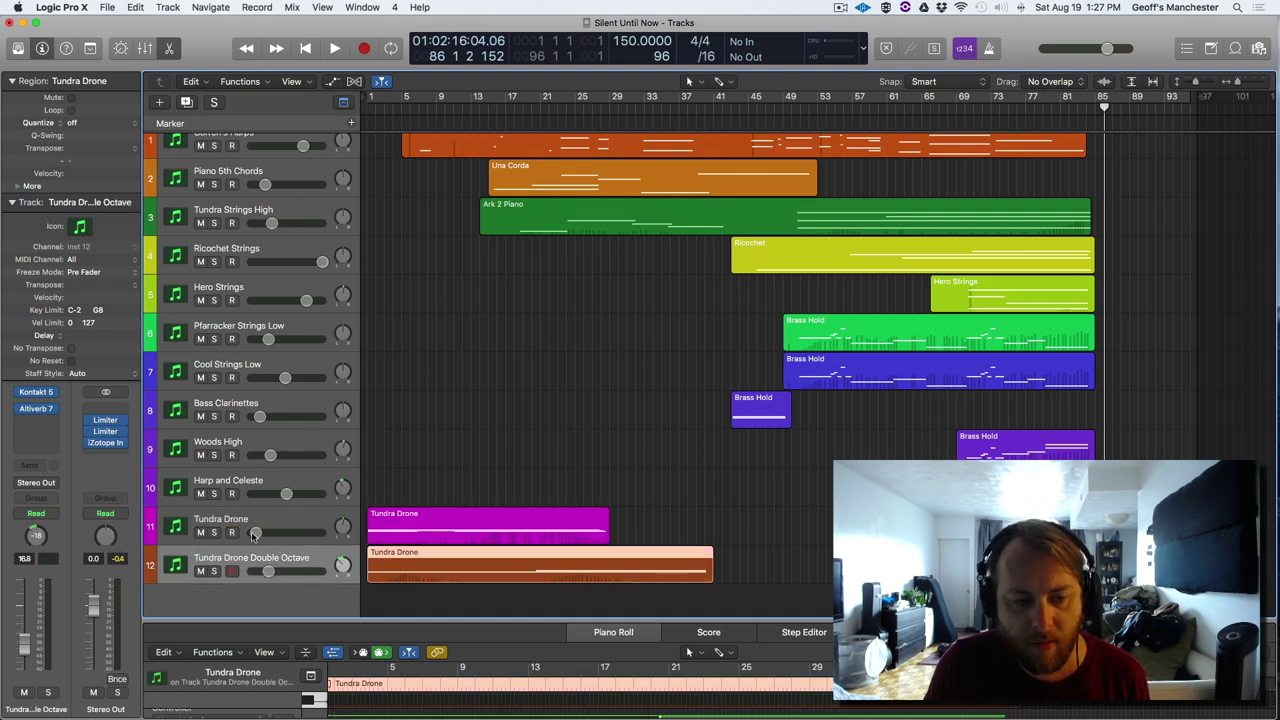
click(216, 570)
key(space)
key(space)
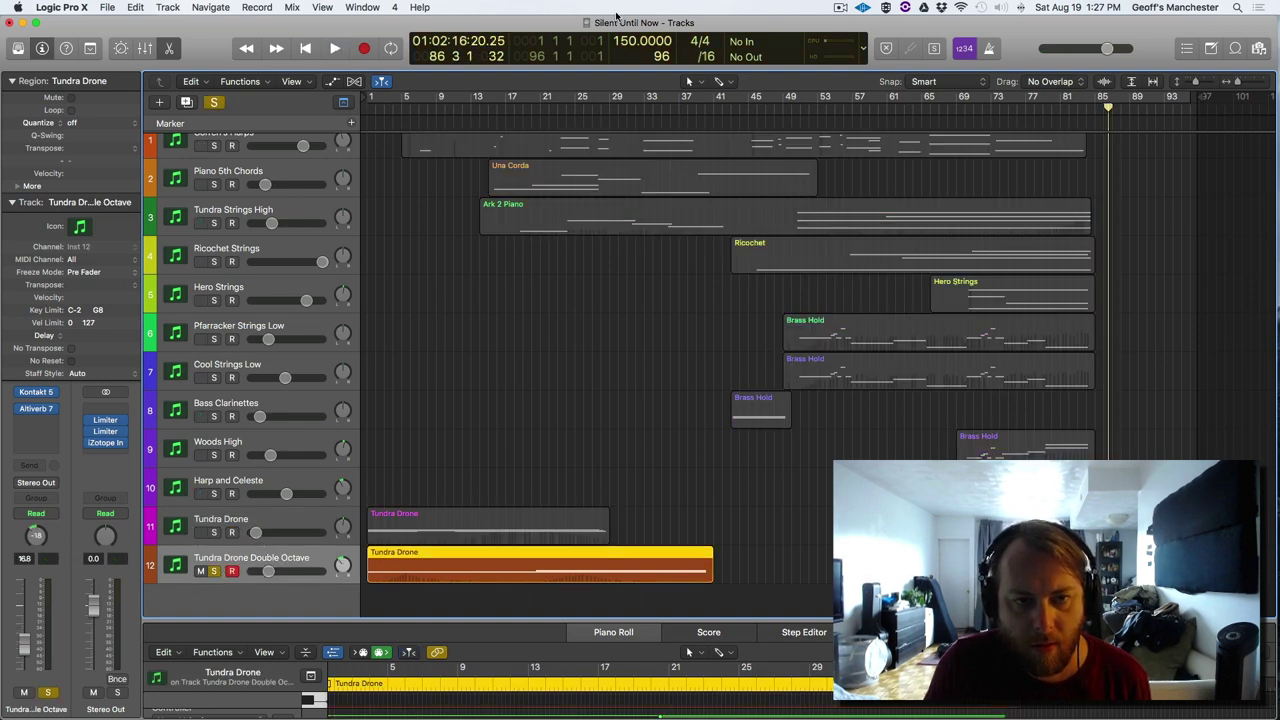
click(406, 110)
key(space)
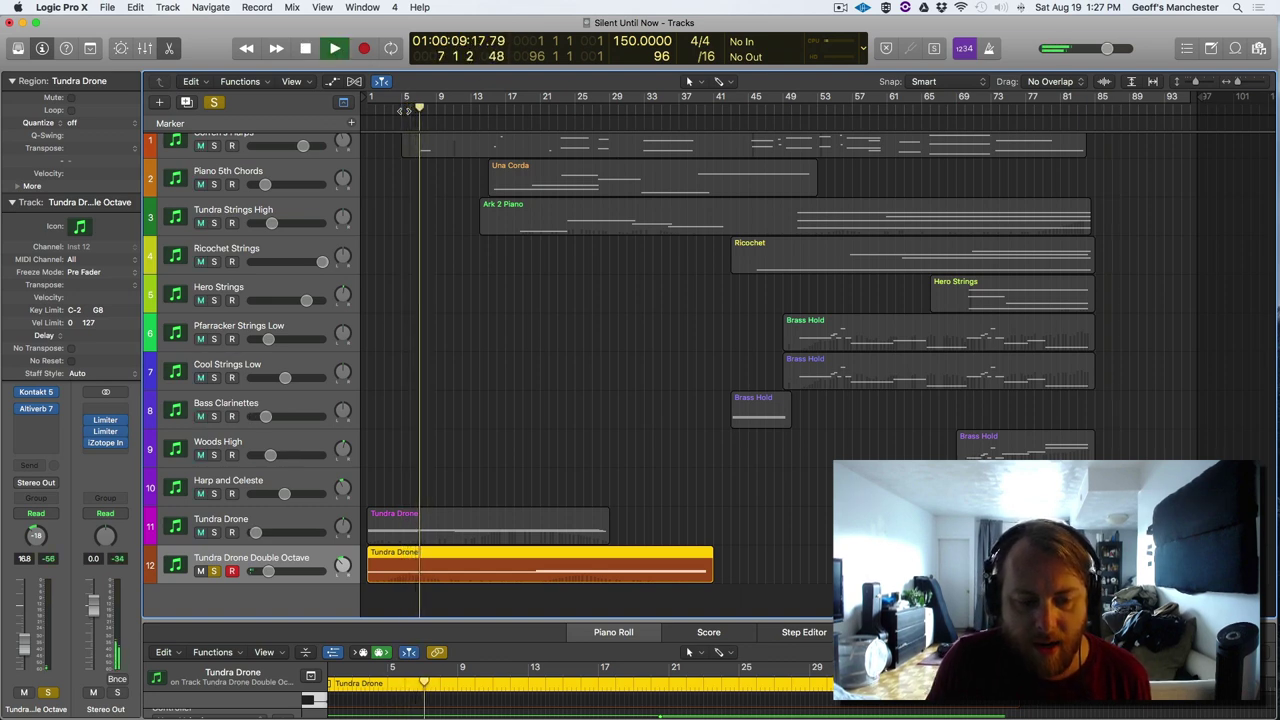
- Toggle solo on the two Tundra Drone tracks to compare them with the full mix, ending with both soloed and playback stopped
click(216, 533)
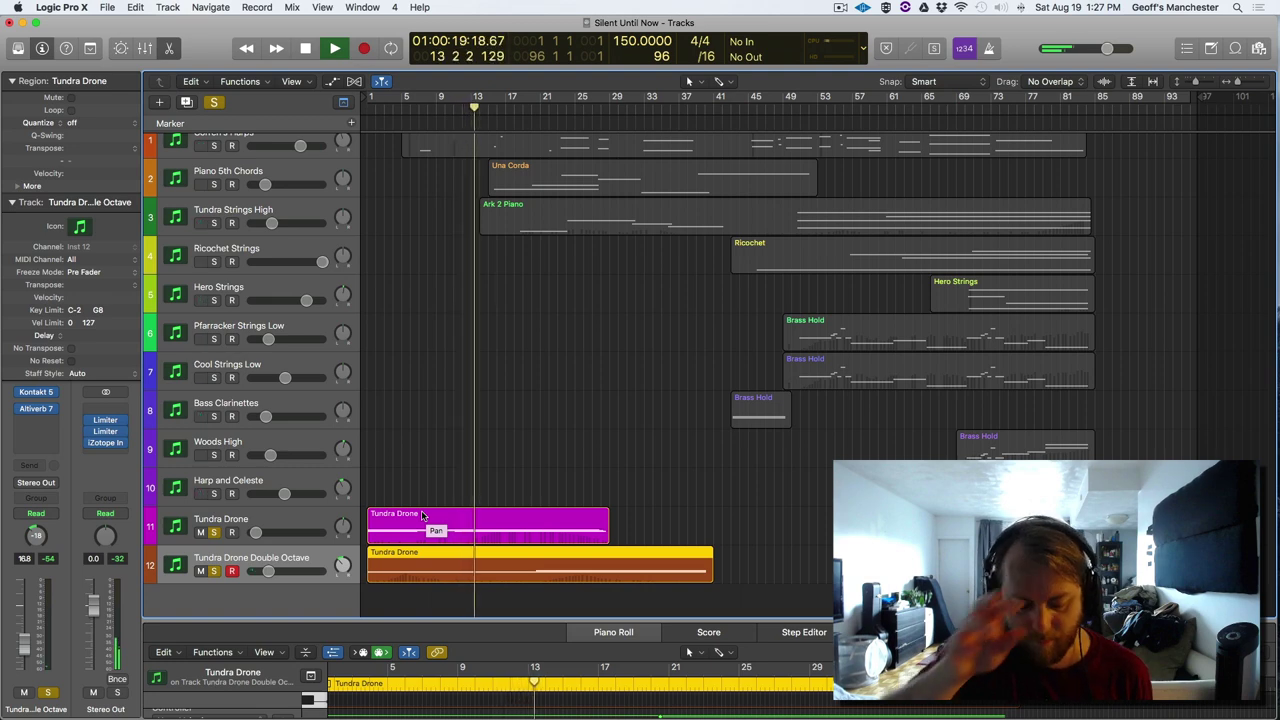
click(213, 571)
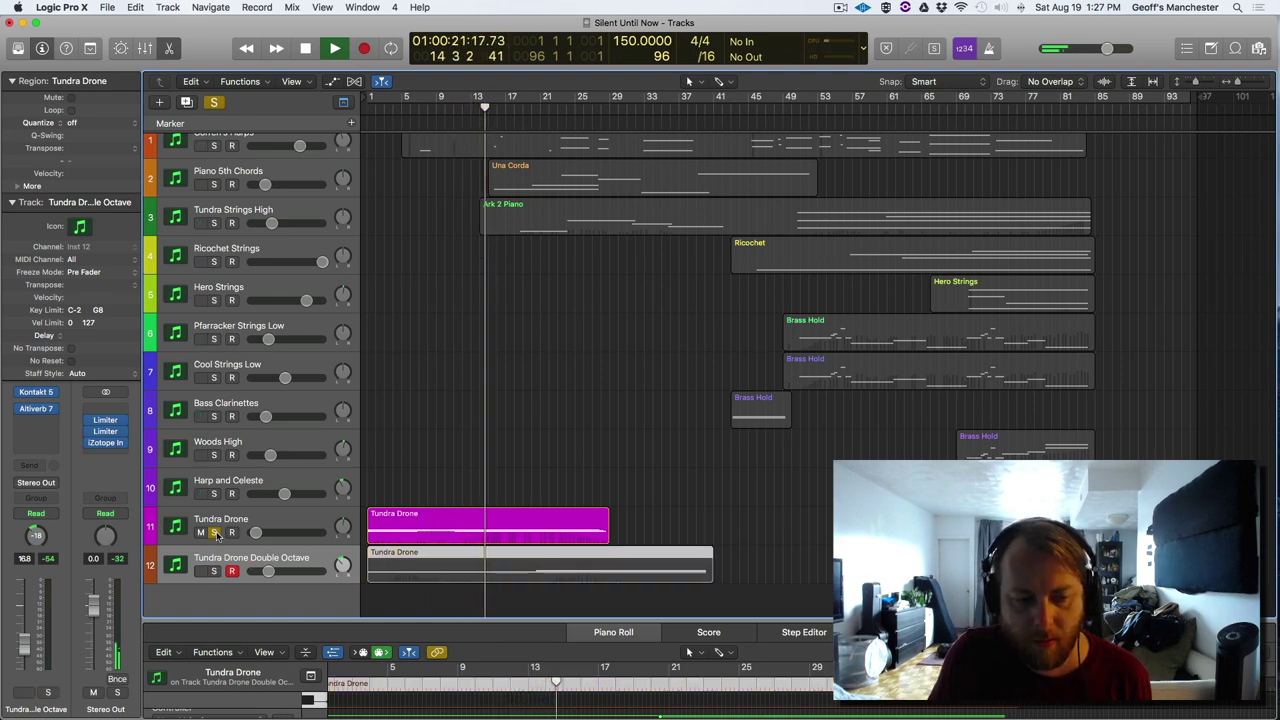
click(214, 533)
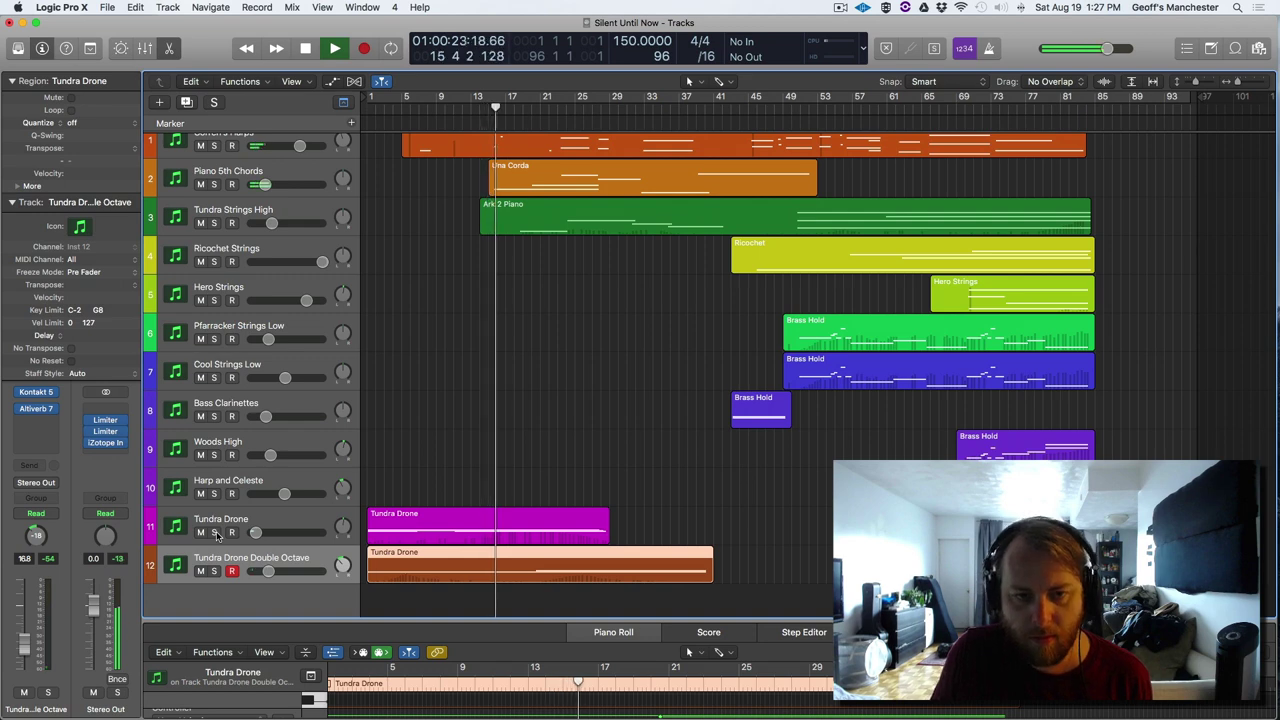
key(s)
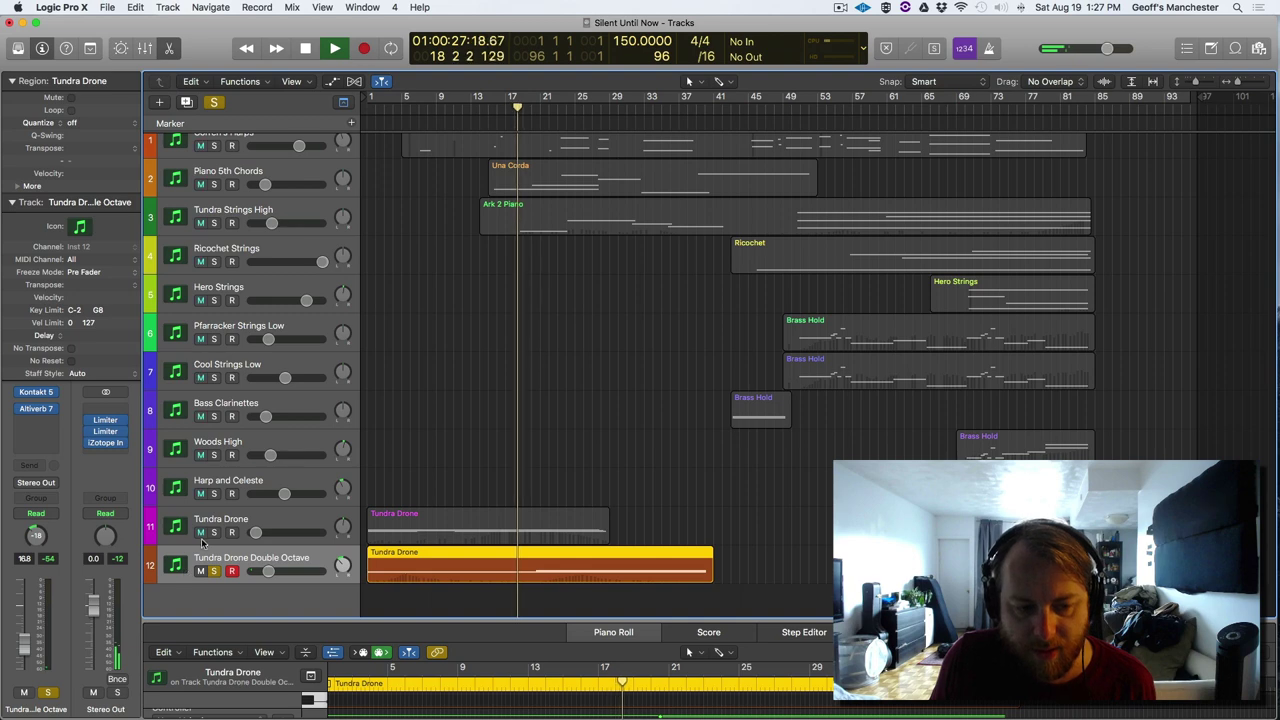
click(212, 533)
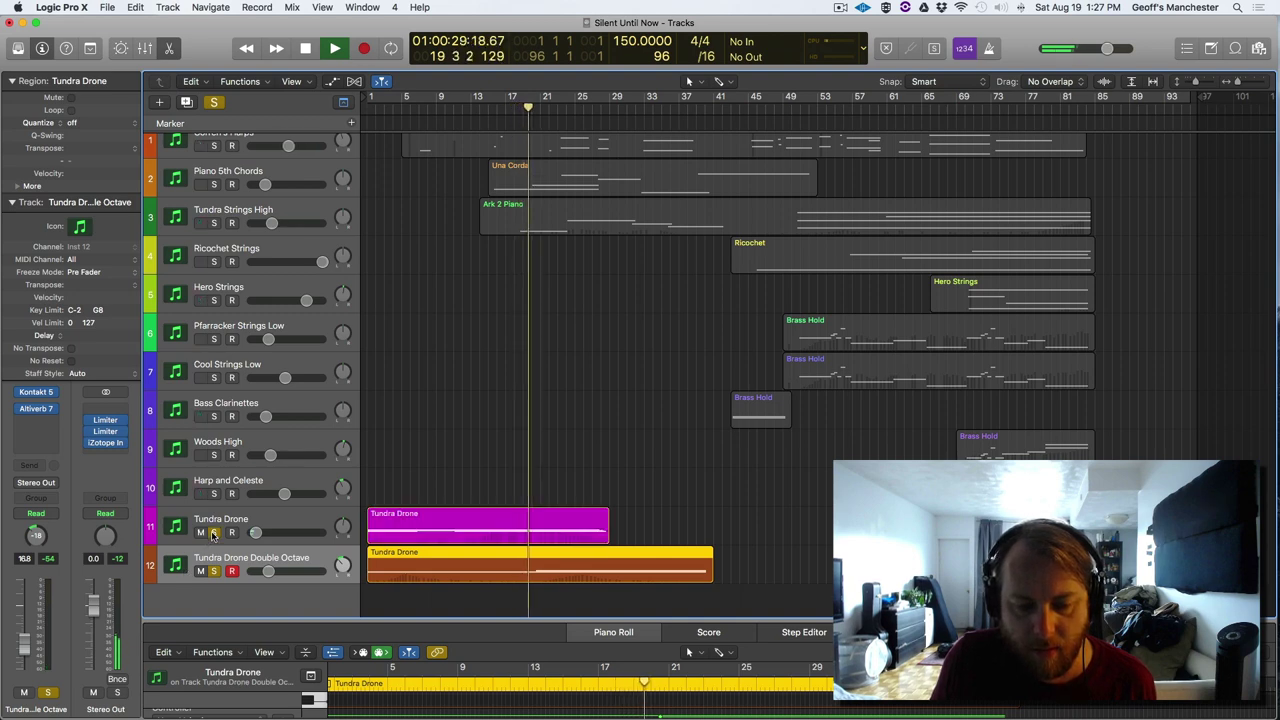
key(space)
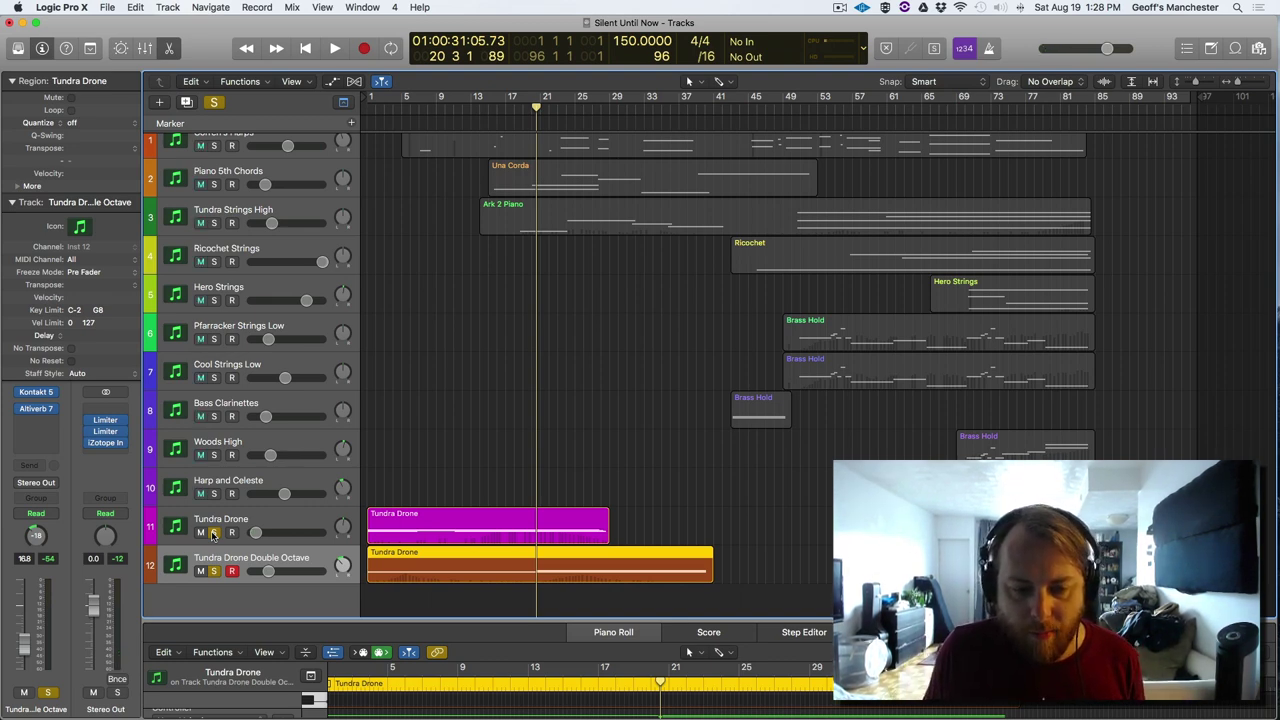
- Play both soloed Tundra Drone tracks past the end of the upper region, and return the playhead to the project start
key(space)
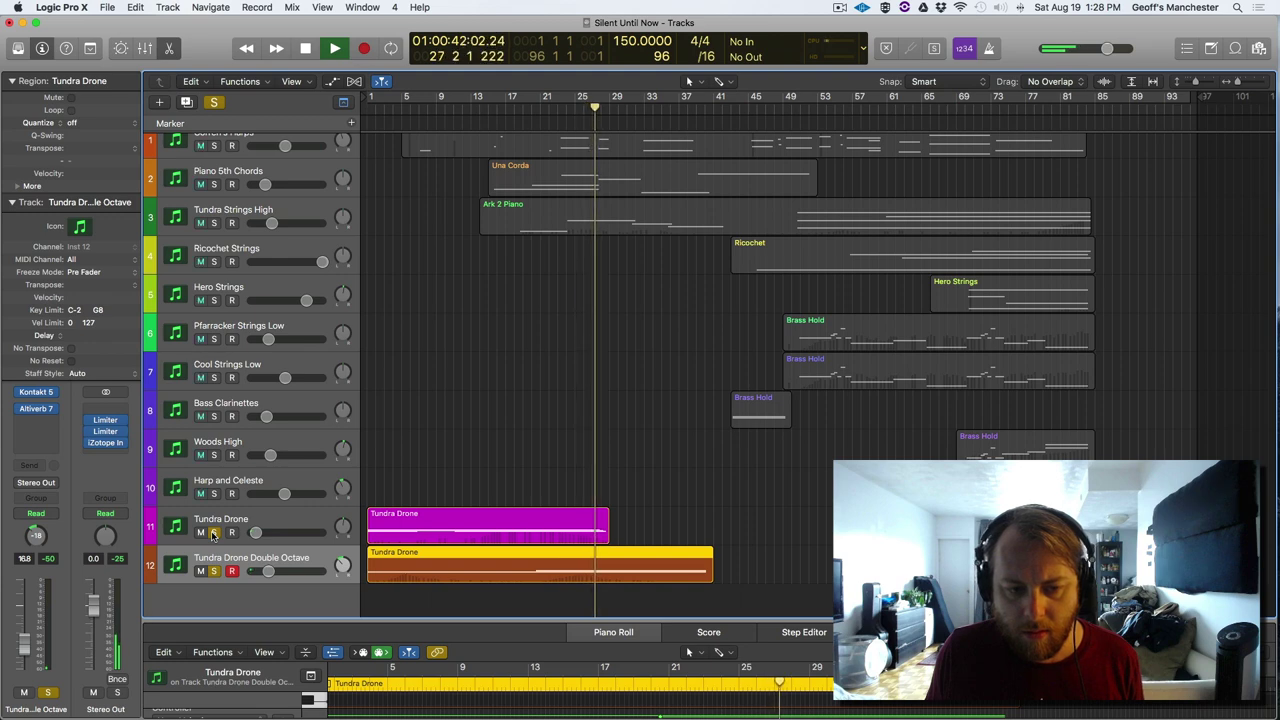
key(space)
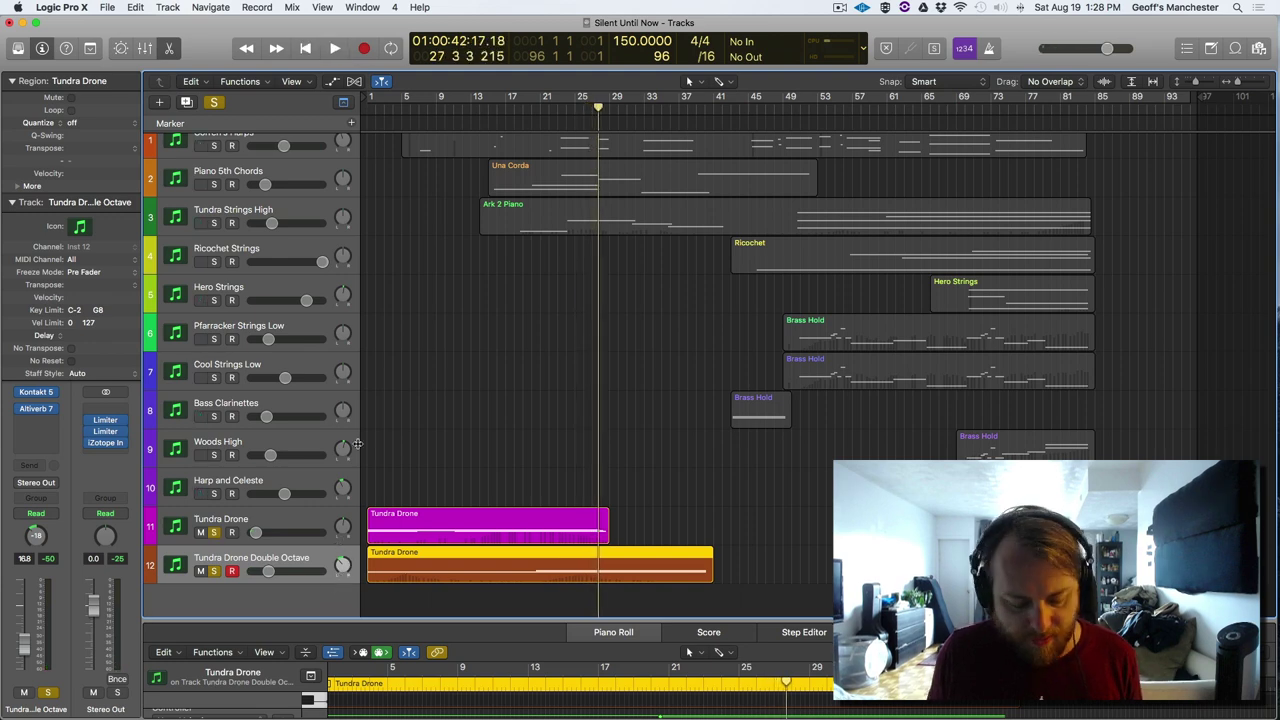
key(space)
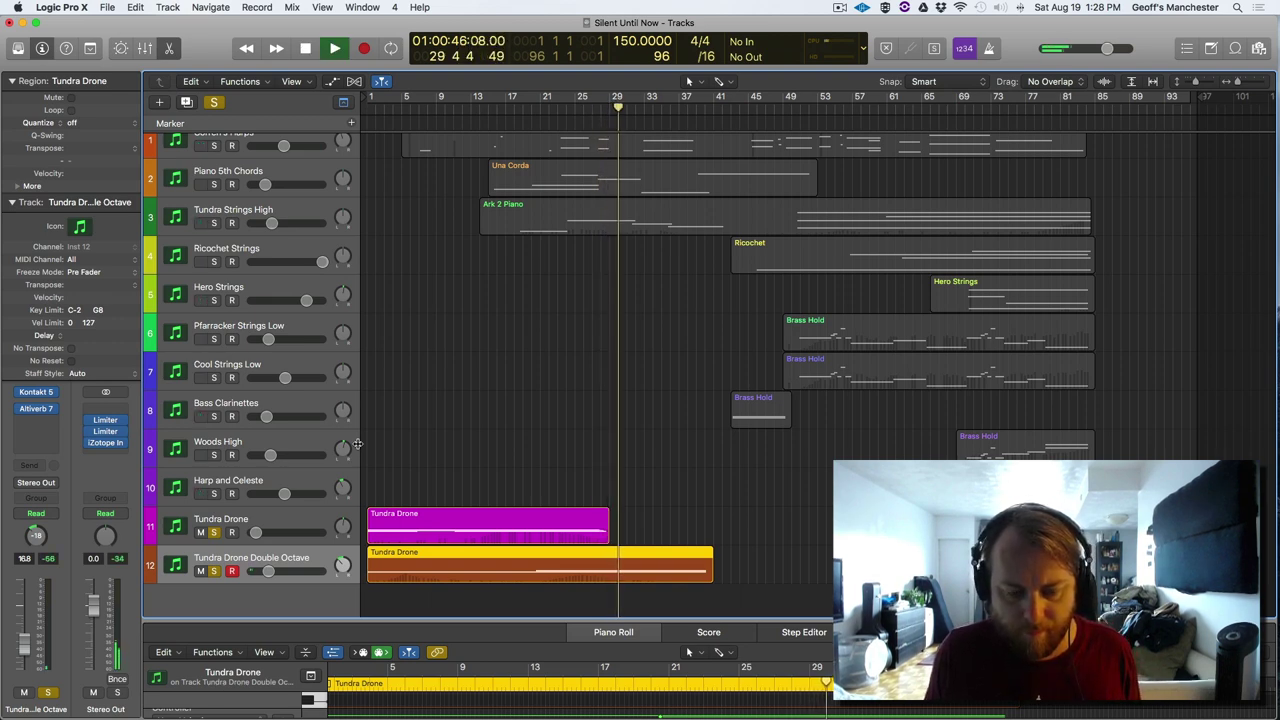
key(space)
key(Return)
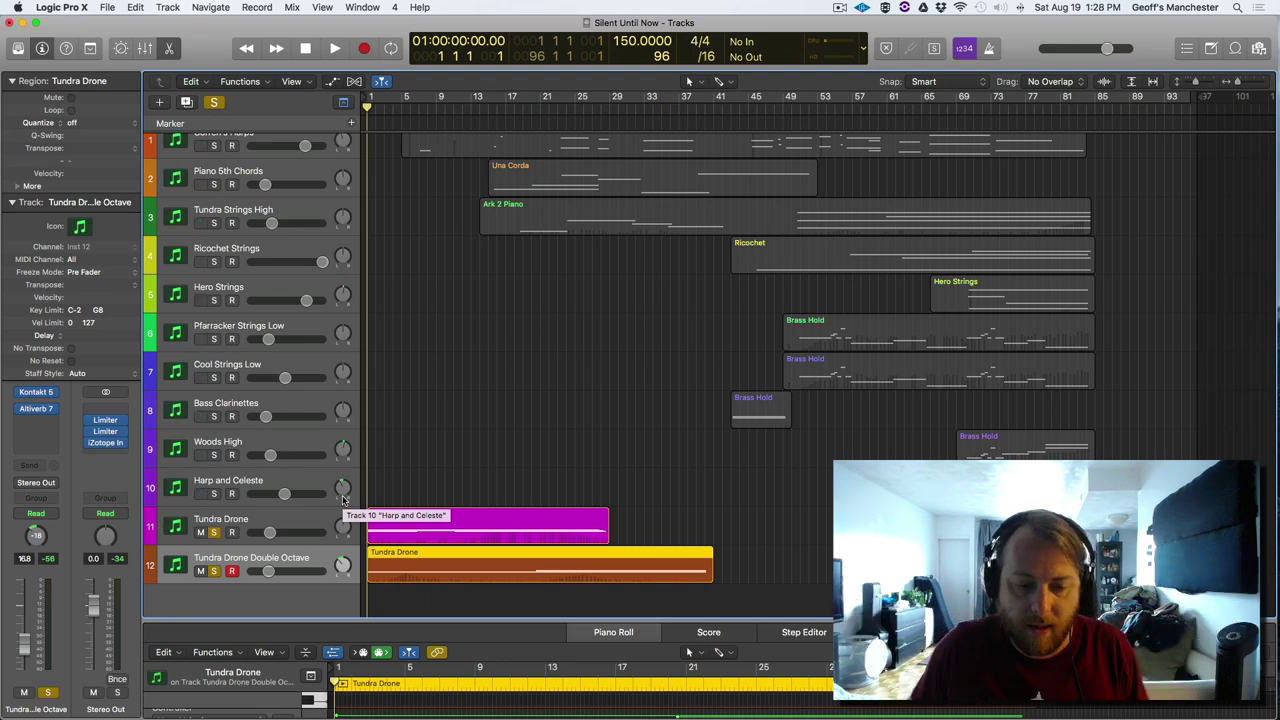
- Enlarge the Piano Roll to inspect the modulation data of both Tundra Drone regions, and display the tracks' volume automation
drag(407, 621, 425, 512)
scroll(460, 353, down, 5)
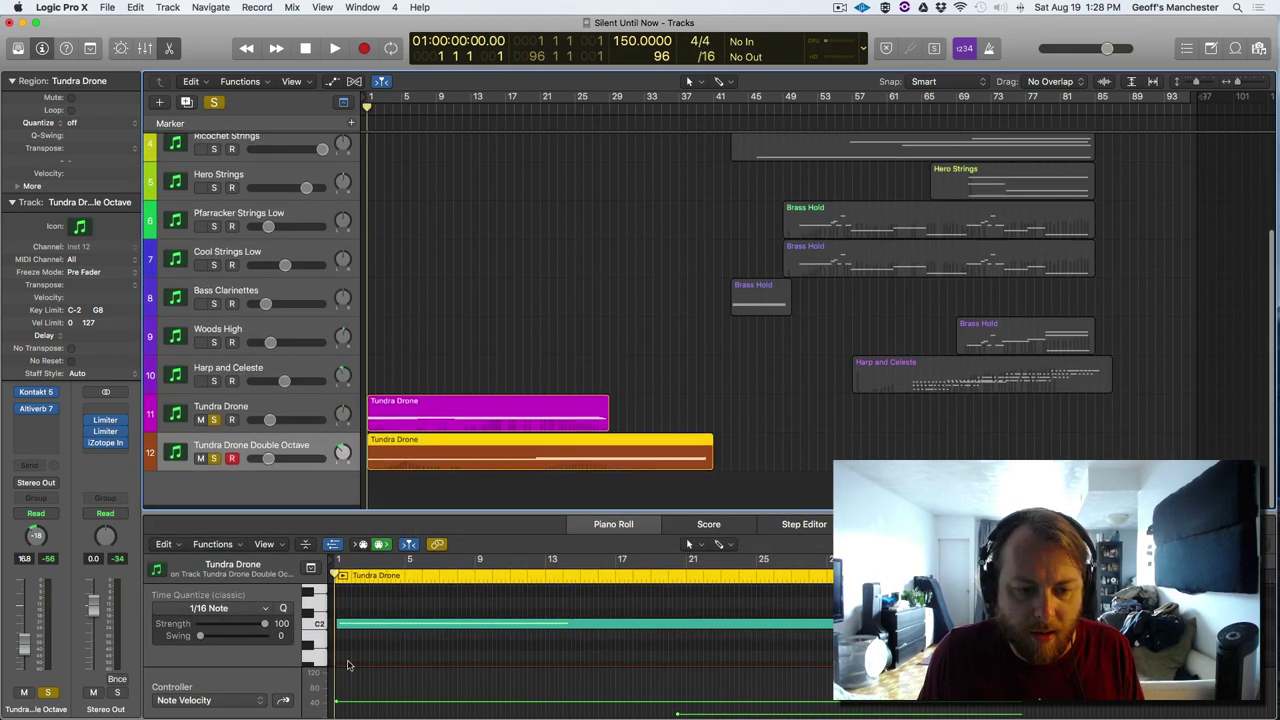
click(281, 704)
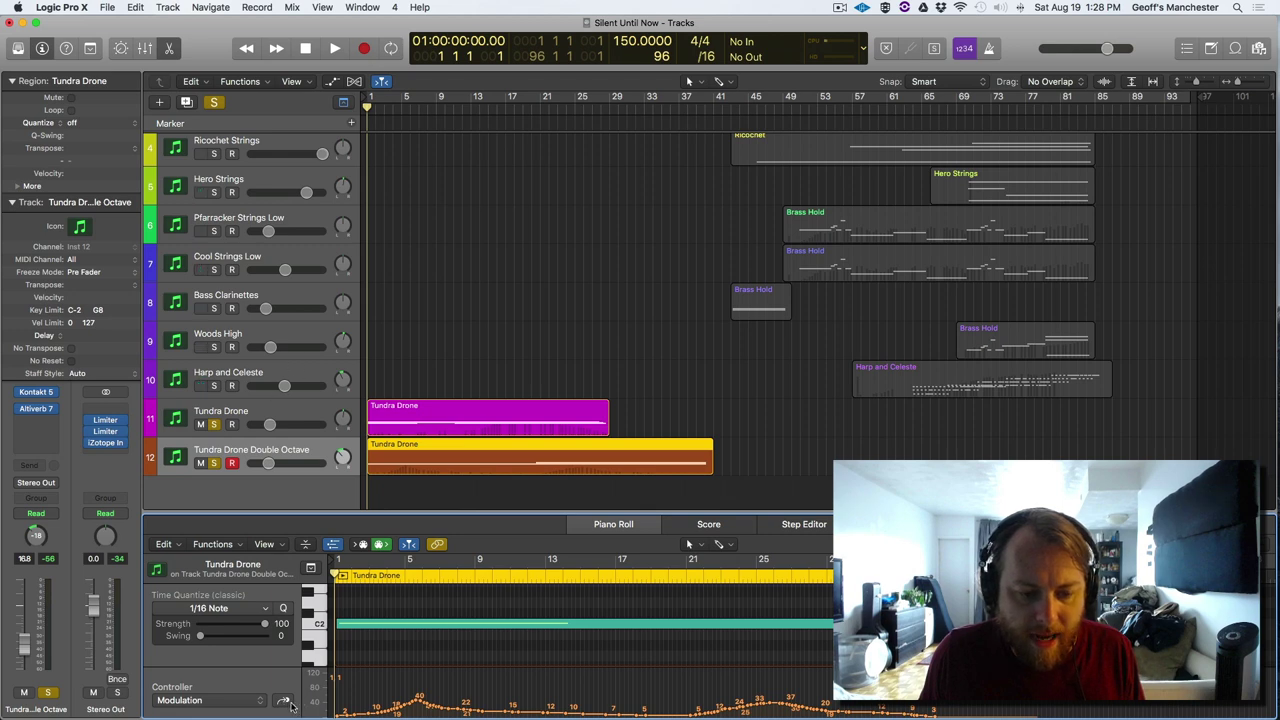
click(328, 405)
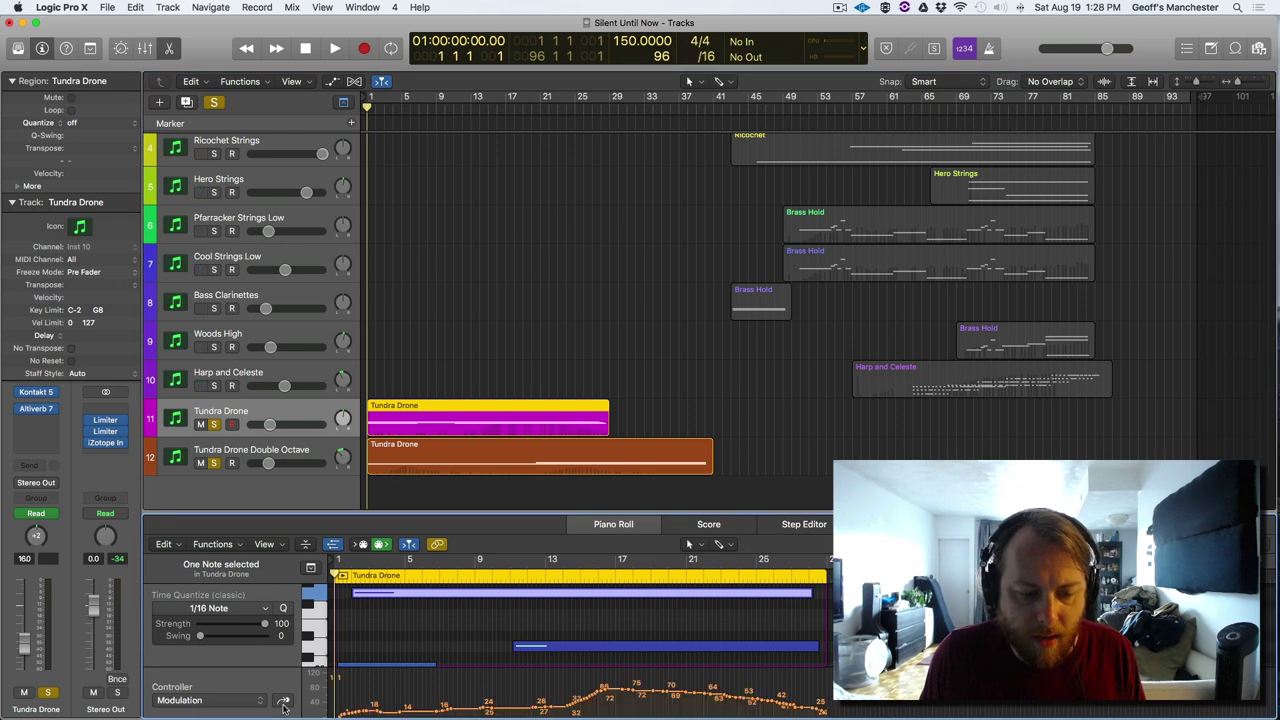
key(a)
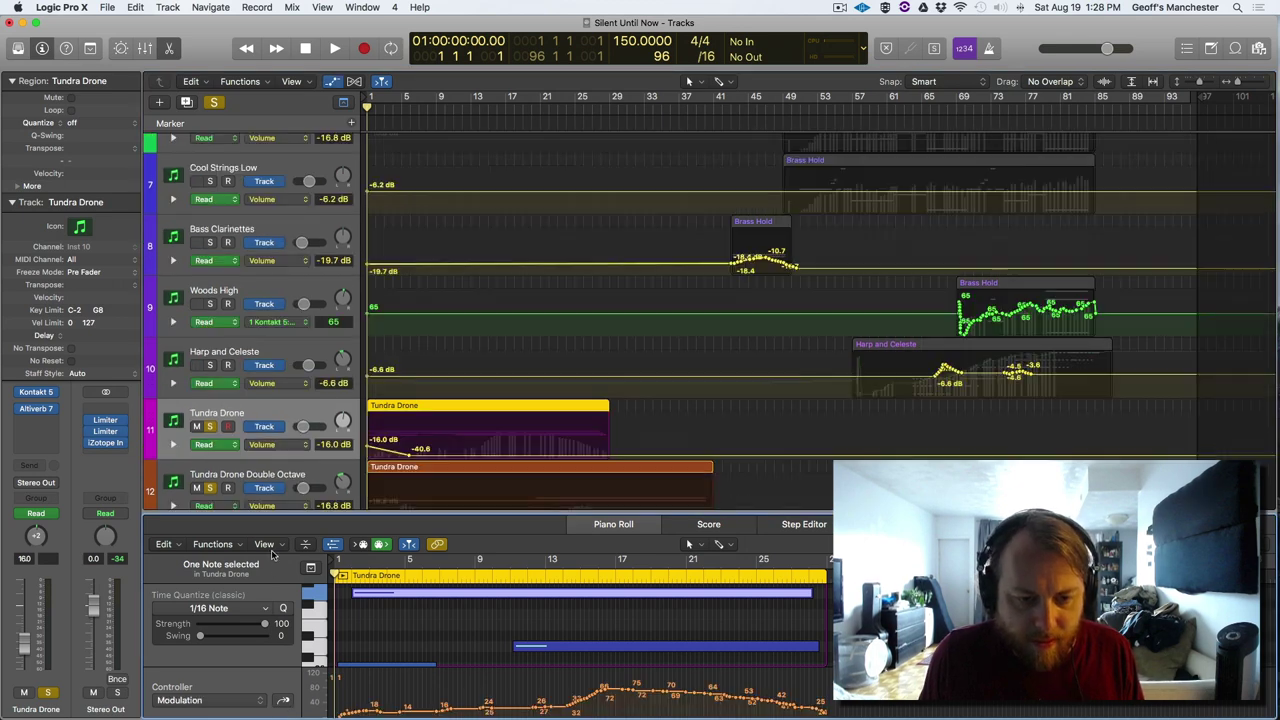
scroll(405, 447, down, 3)
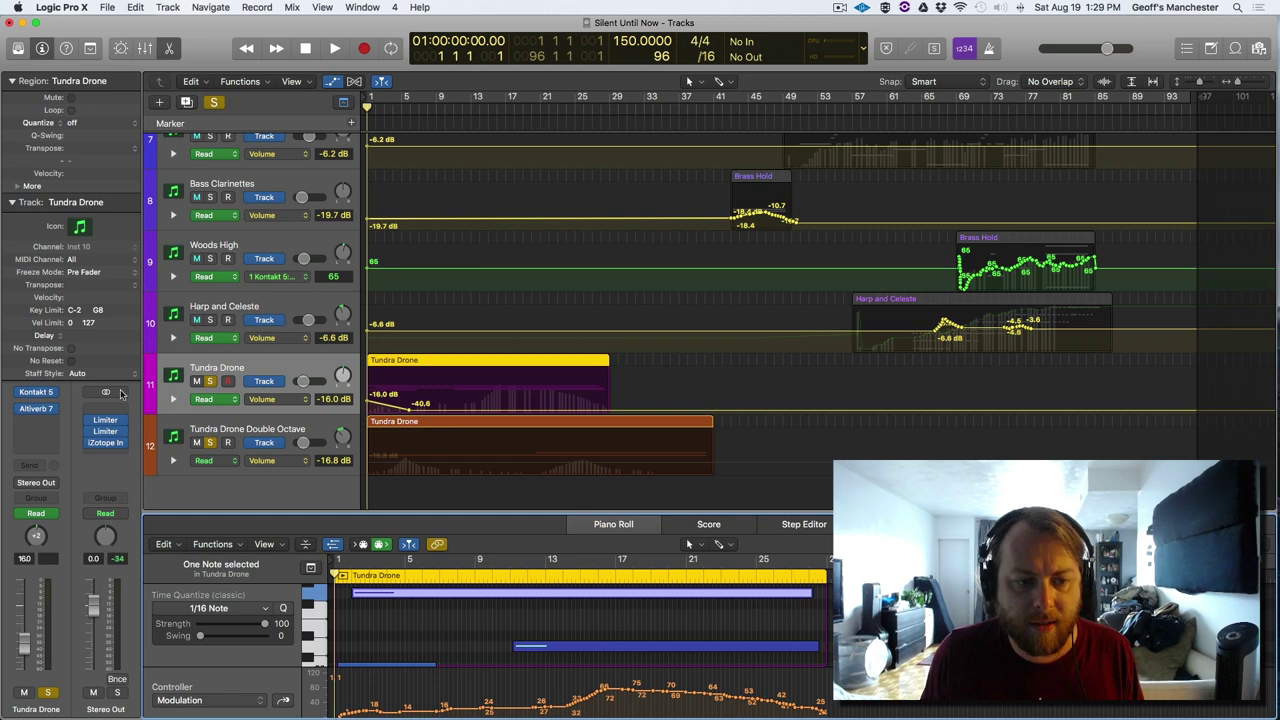
- Turn off solo on both Tundra Drone tracks and hide the track automation
click(212, 381)
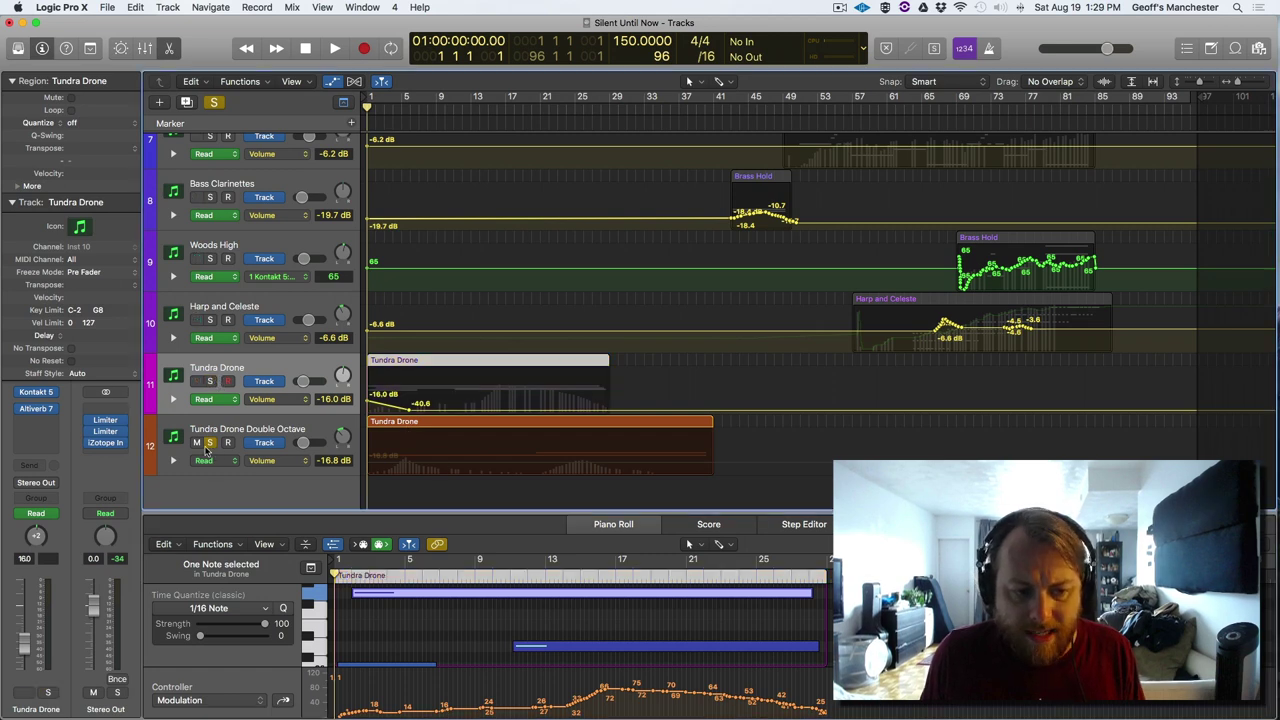
click(209, 444)
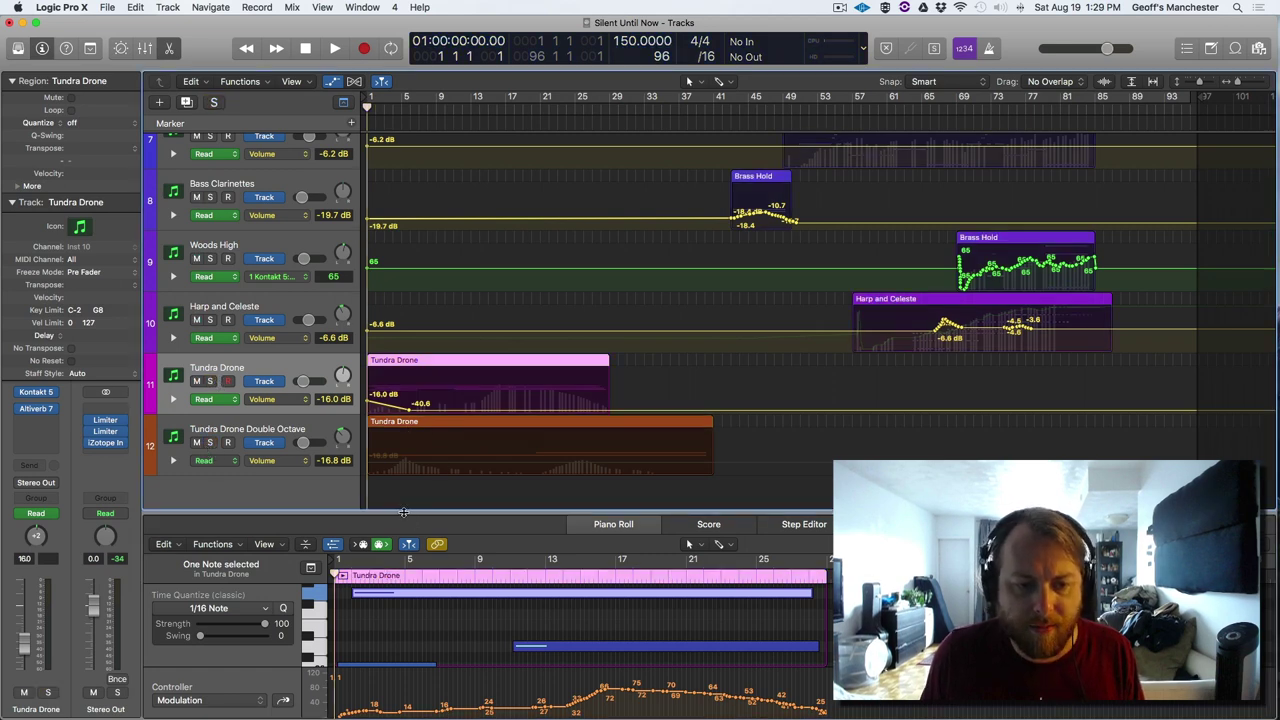
key(a)
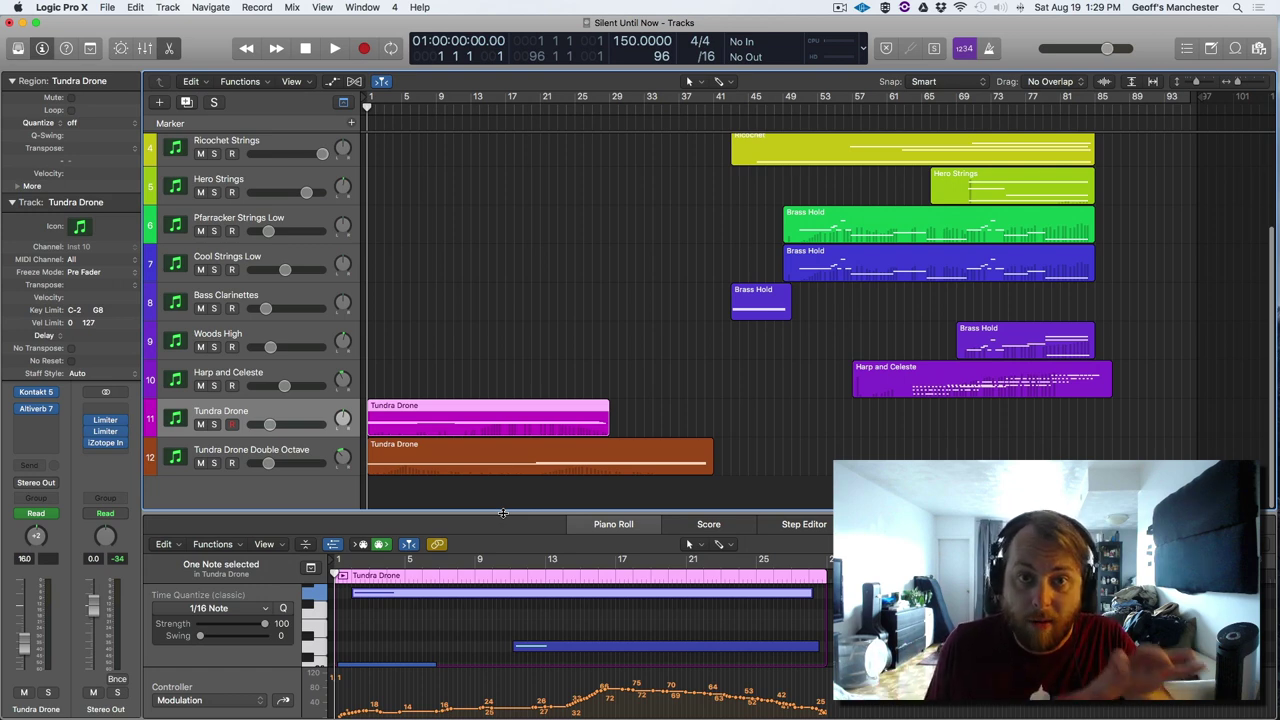
- Shrink the Piano Roll area to show the arrangement from Corren's Harps down, and play the full mix from the project start
drag(503, 513, 505, 655)
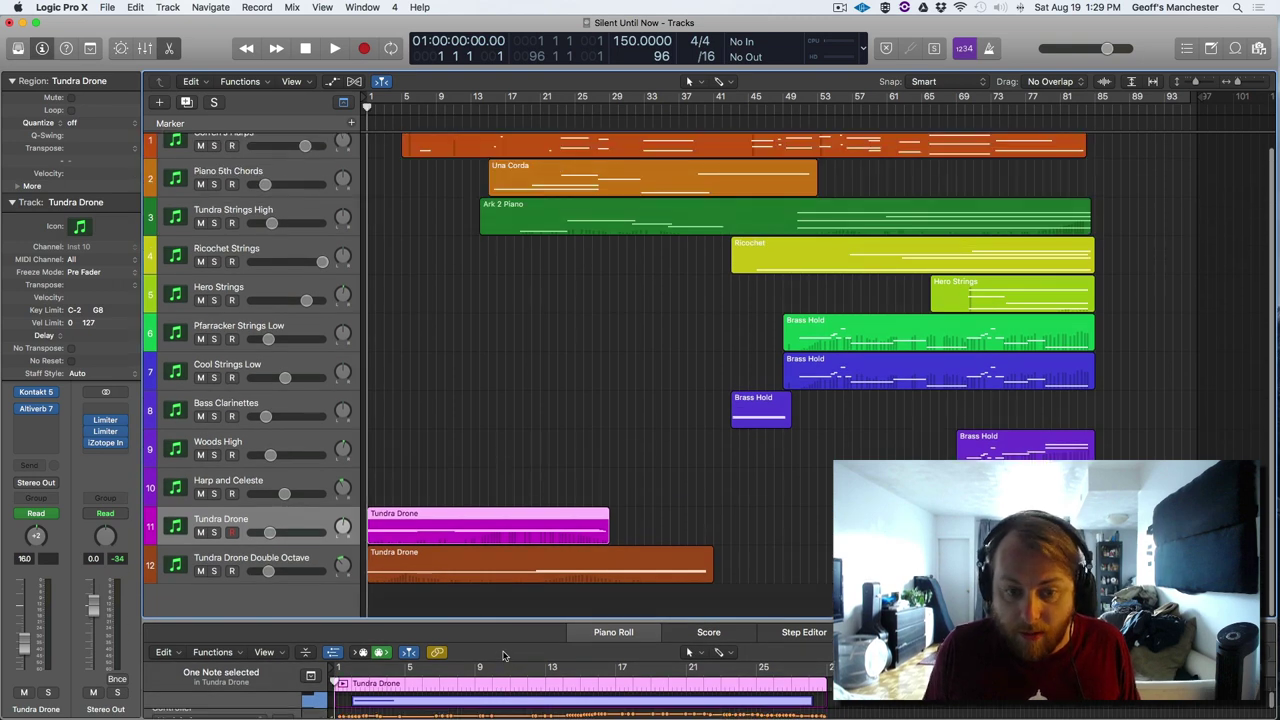
scroll(523, 517, up, 3)
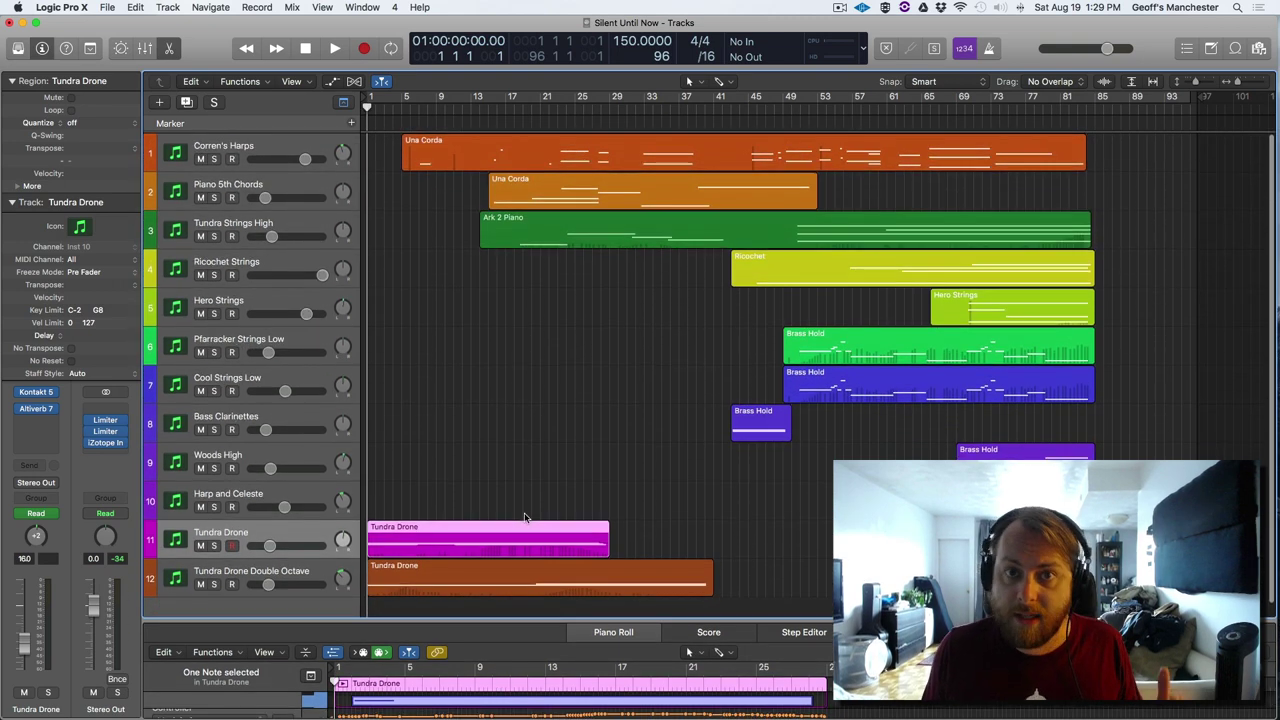
key(space)
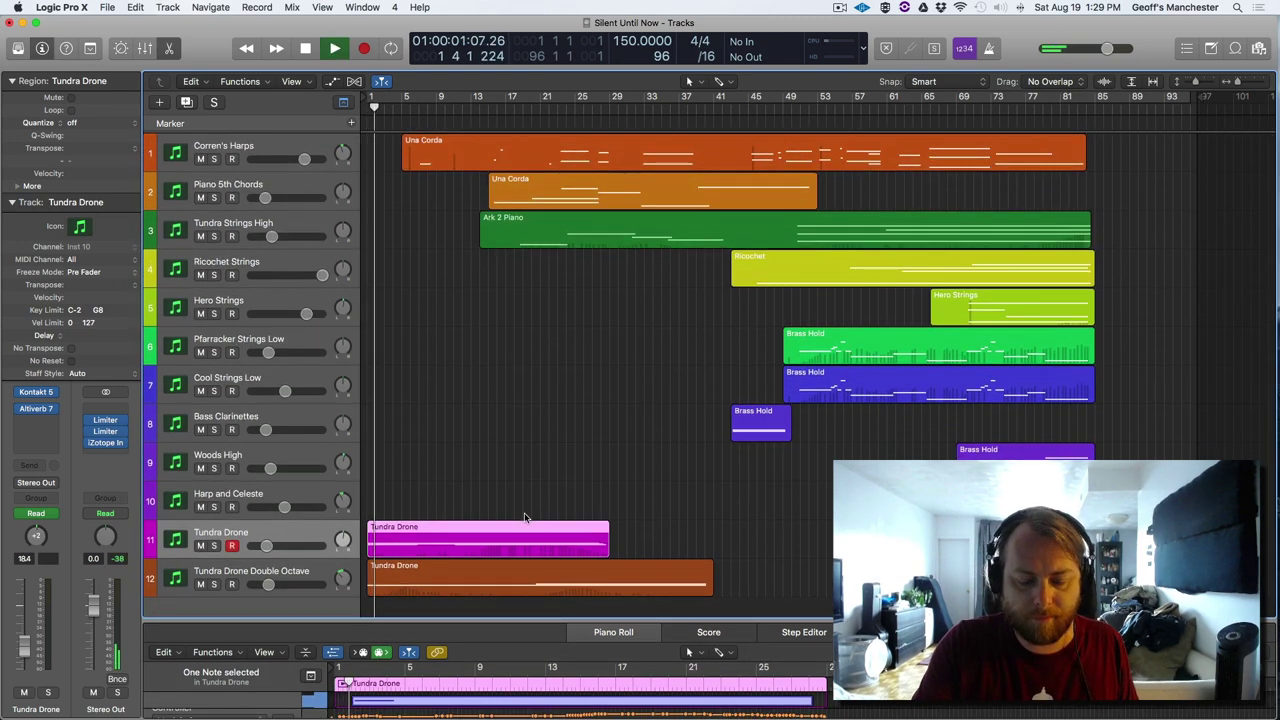